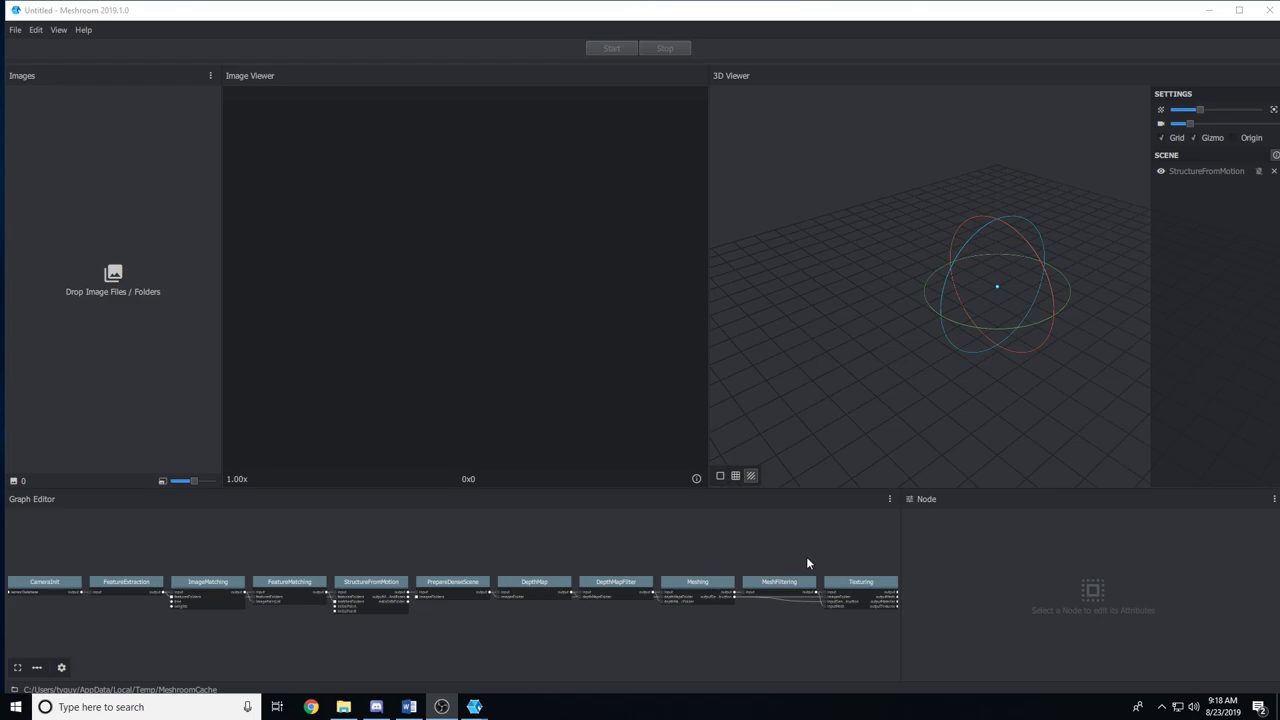
- Set the Texturing node's Texture Downscale to 1
click(861, 586)
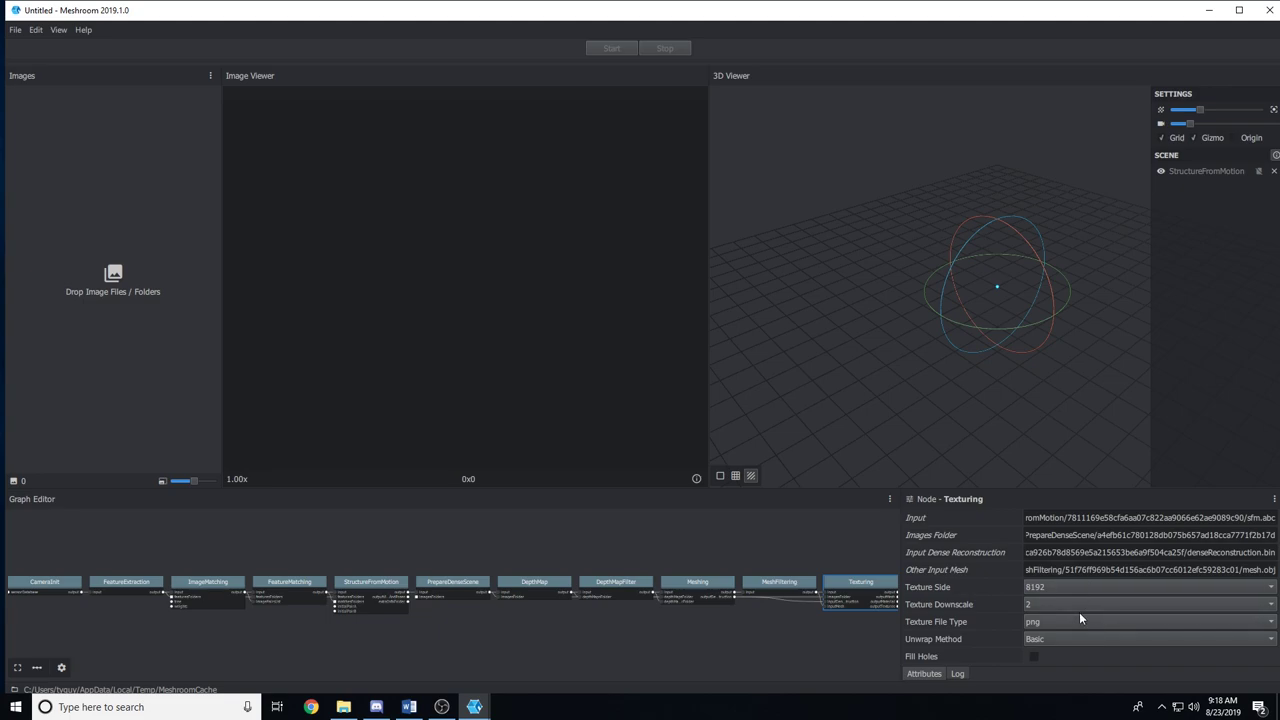
scroll(981, 591, down, 2)
scroll(995, 589, up, 2)
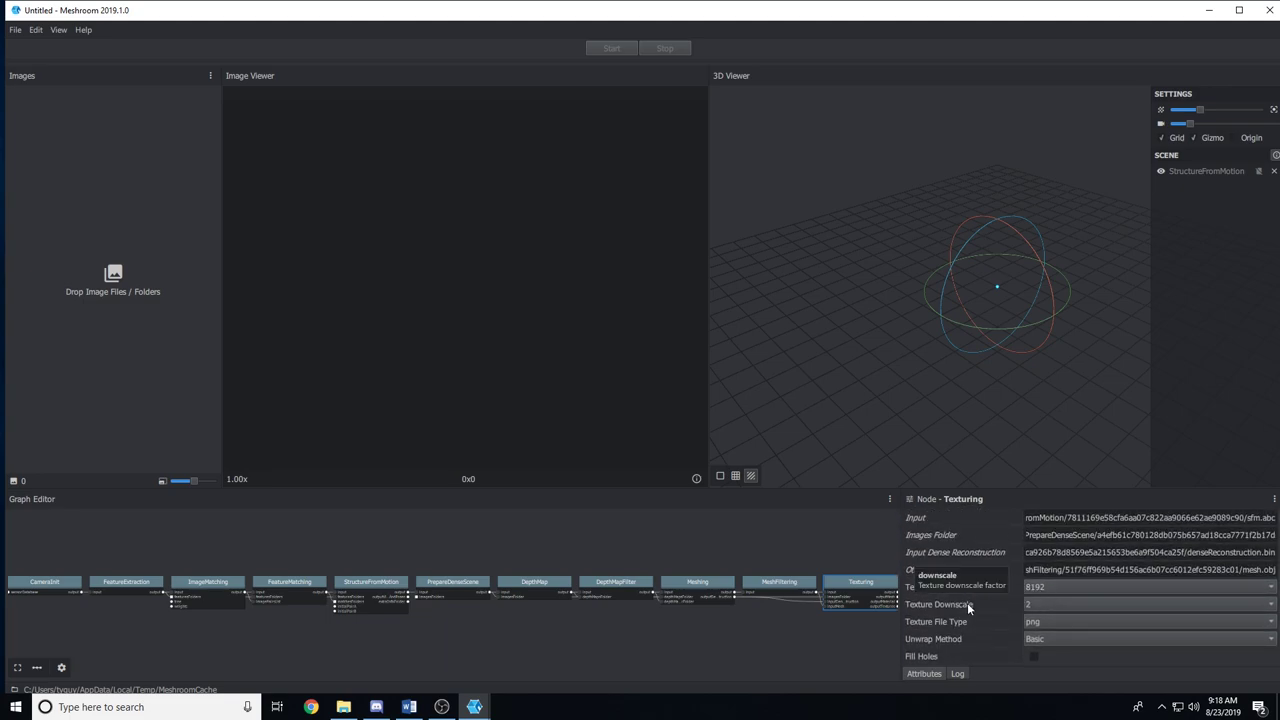
click(1044, 605)
click(1044, 605)
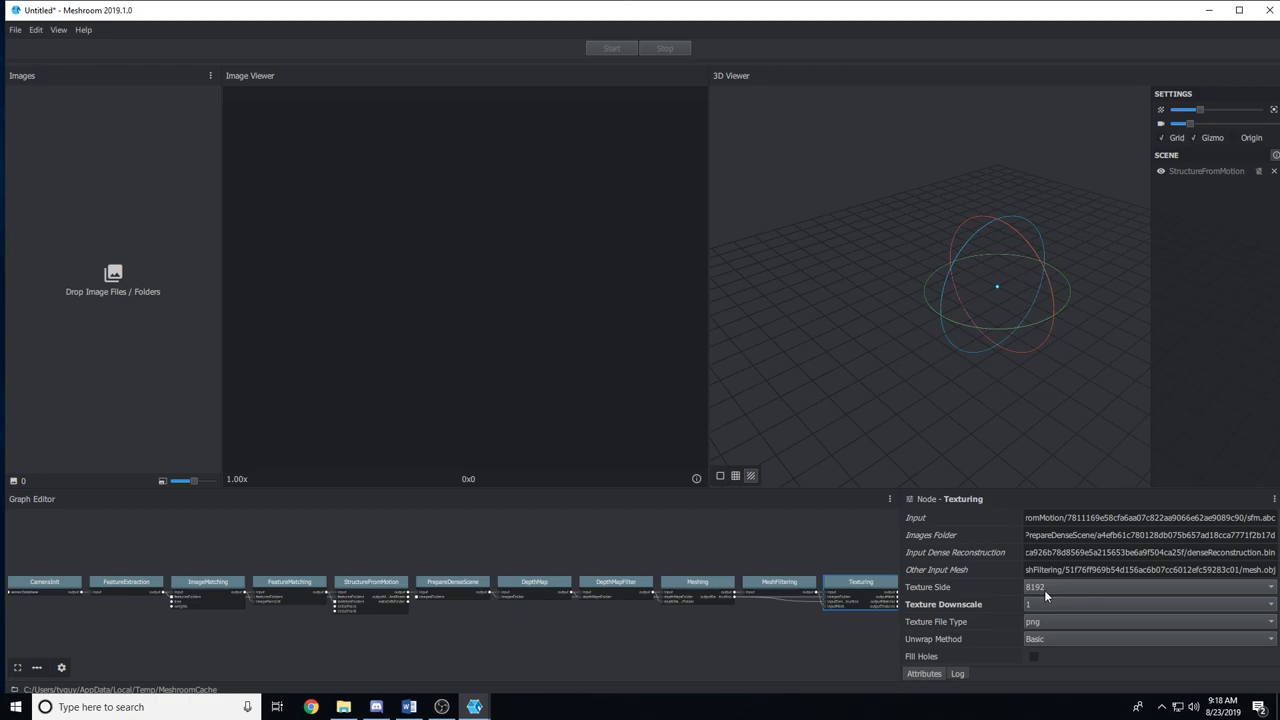
- Review the Texturing node's texture file type and unwrap method options, keeping png and Basic
scroll(1044, 590, down, 2)
click(1040, 543)
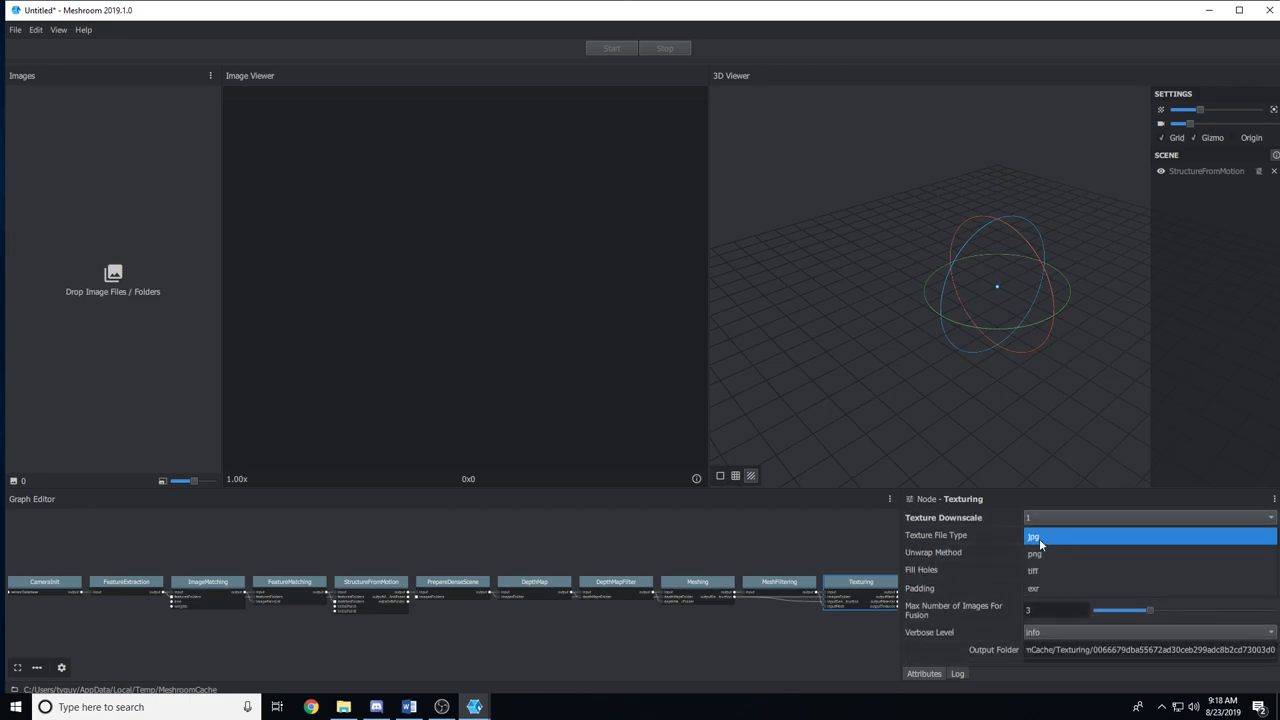
click(987, 540)
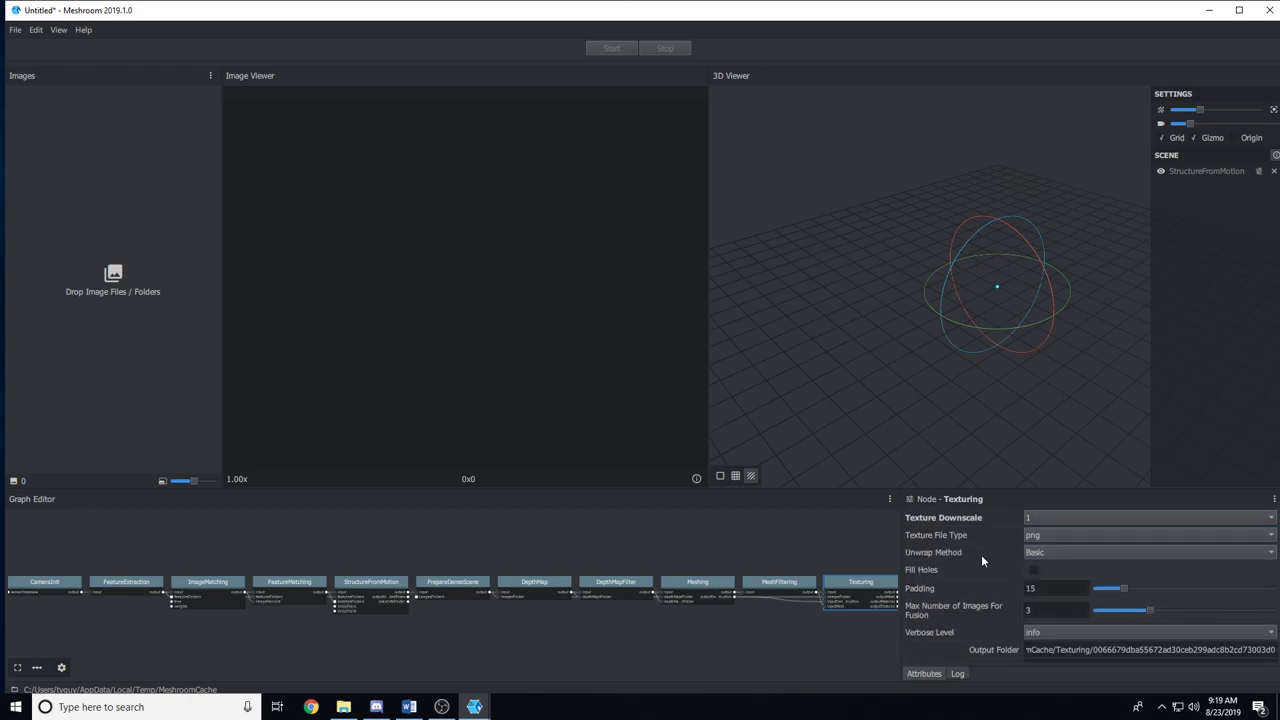
click(1074, 554)
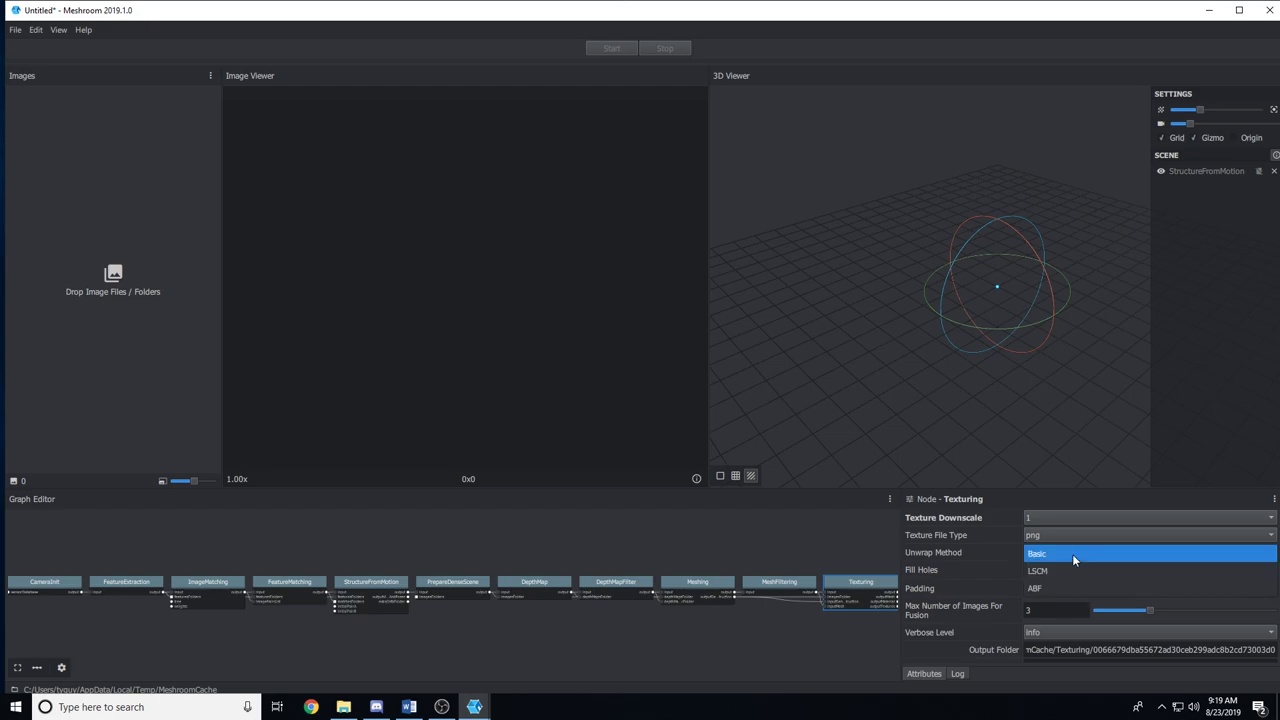
click(1072, 554)
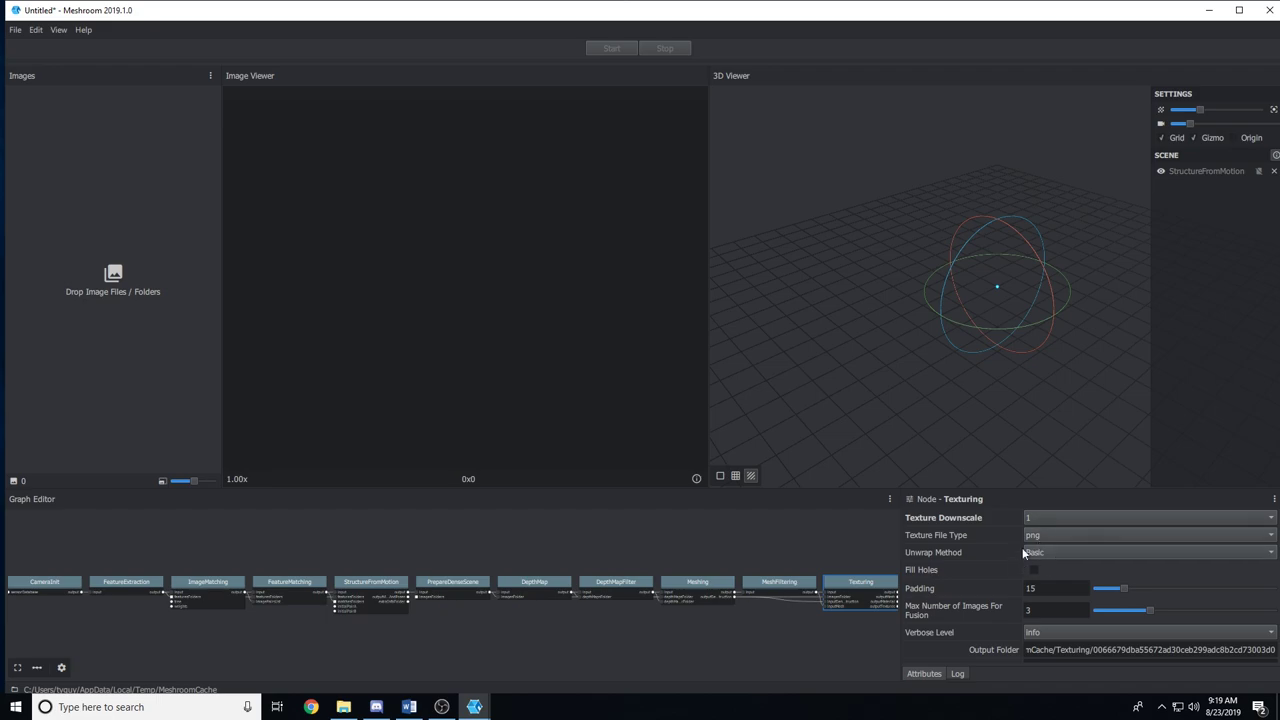
middle_drag(214, 600, 280, 608)
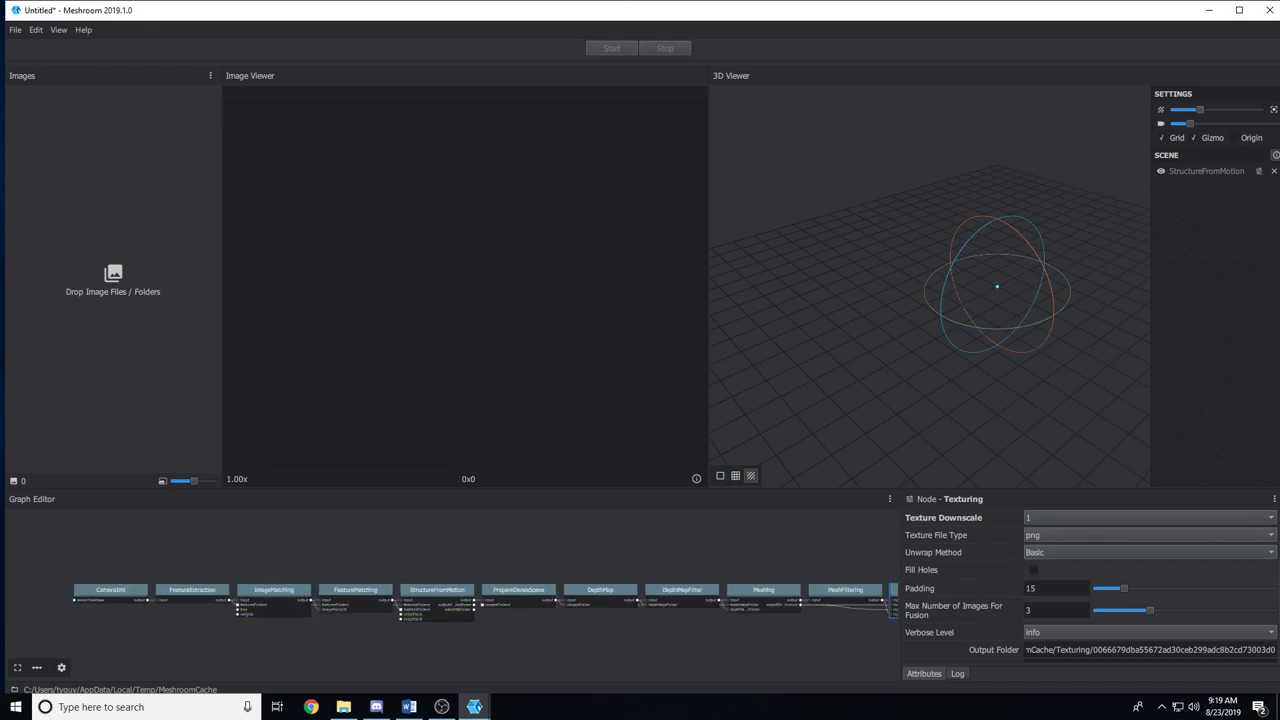
click(343, 707)
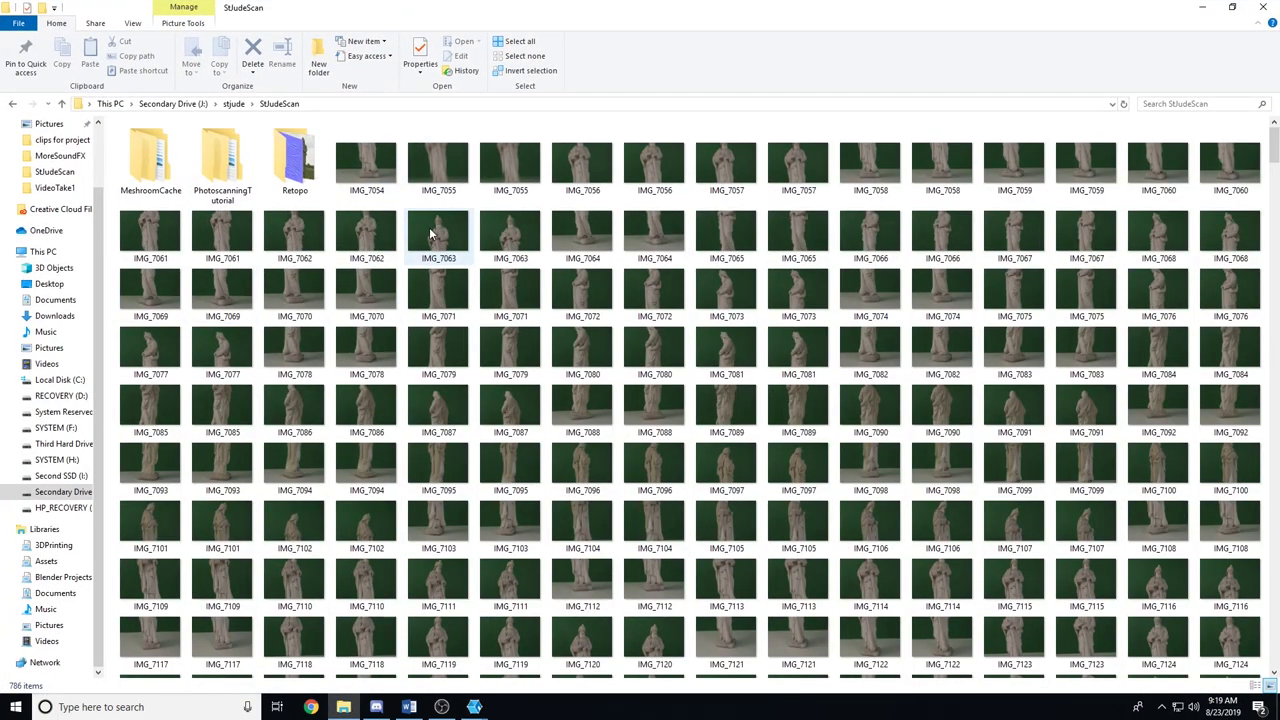
key(alt+Tab)
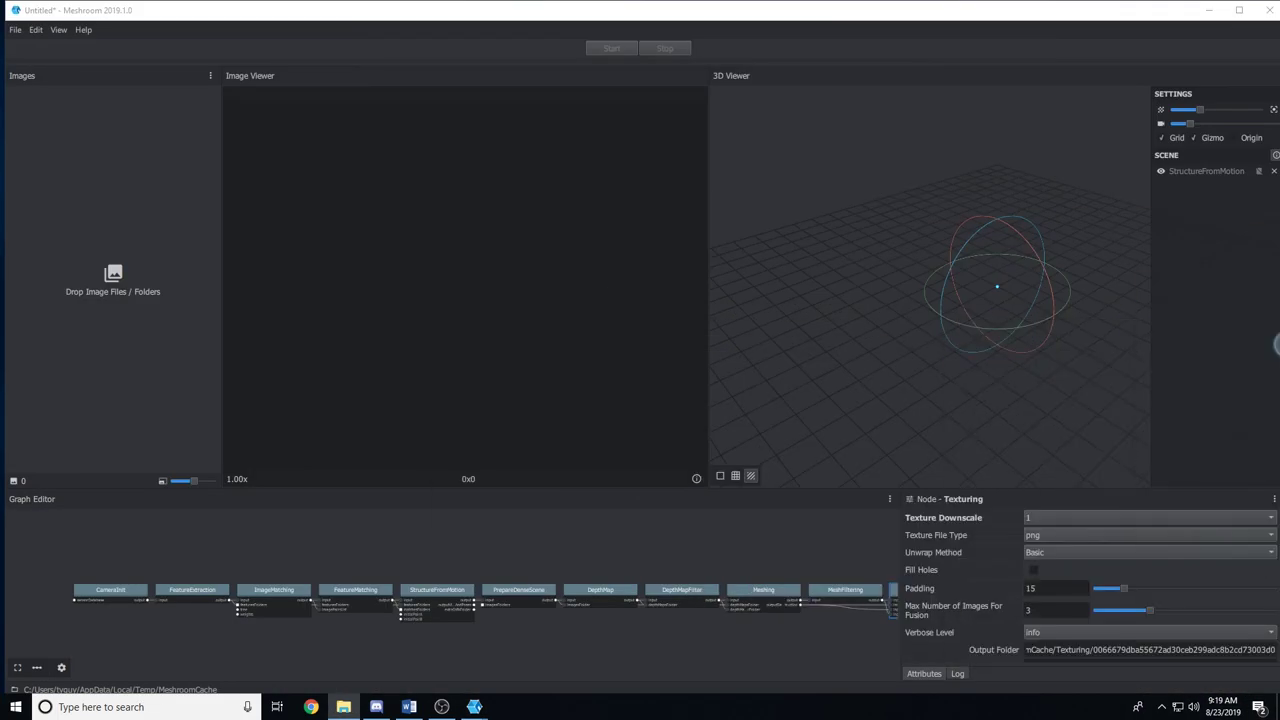
click(15, 29)
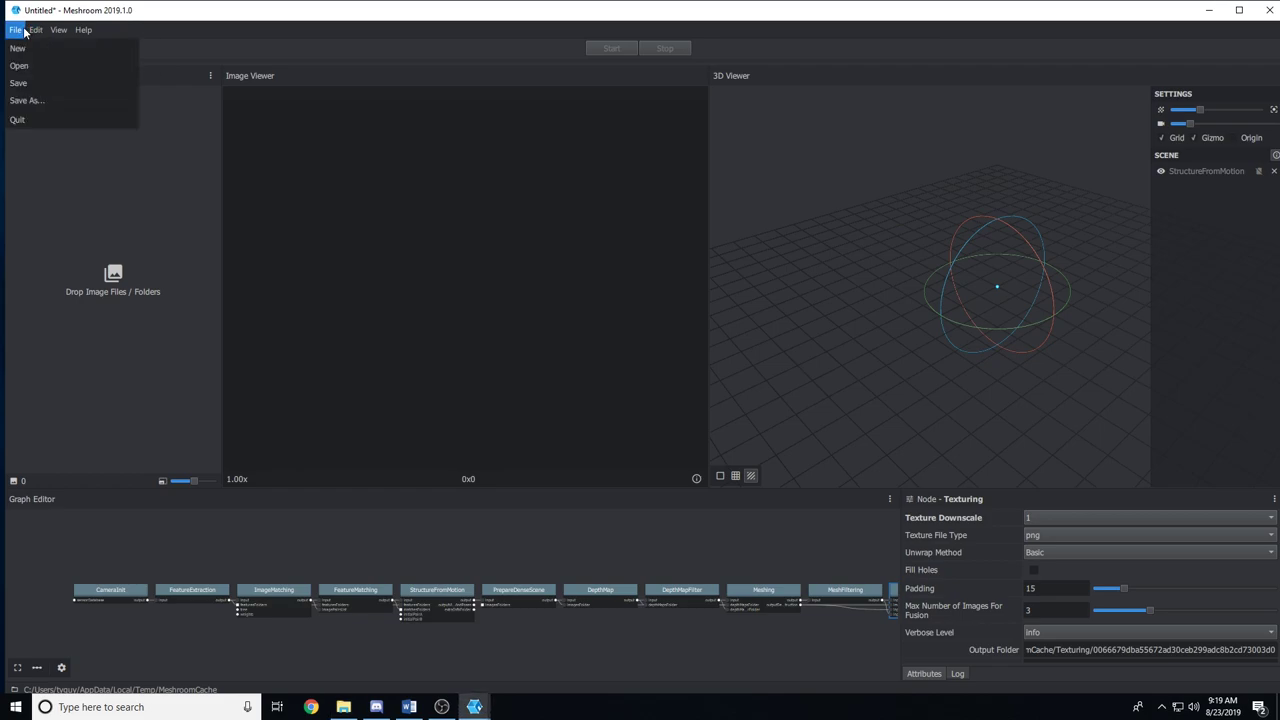
click(36, 100)
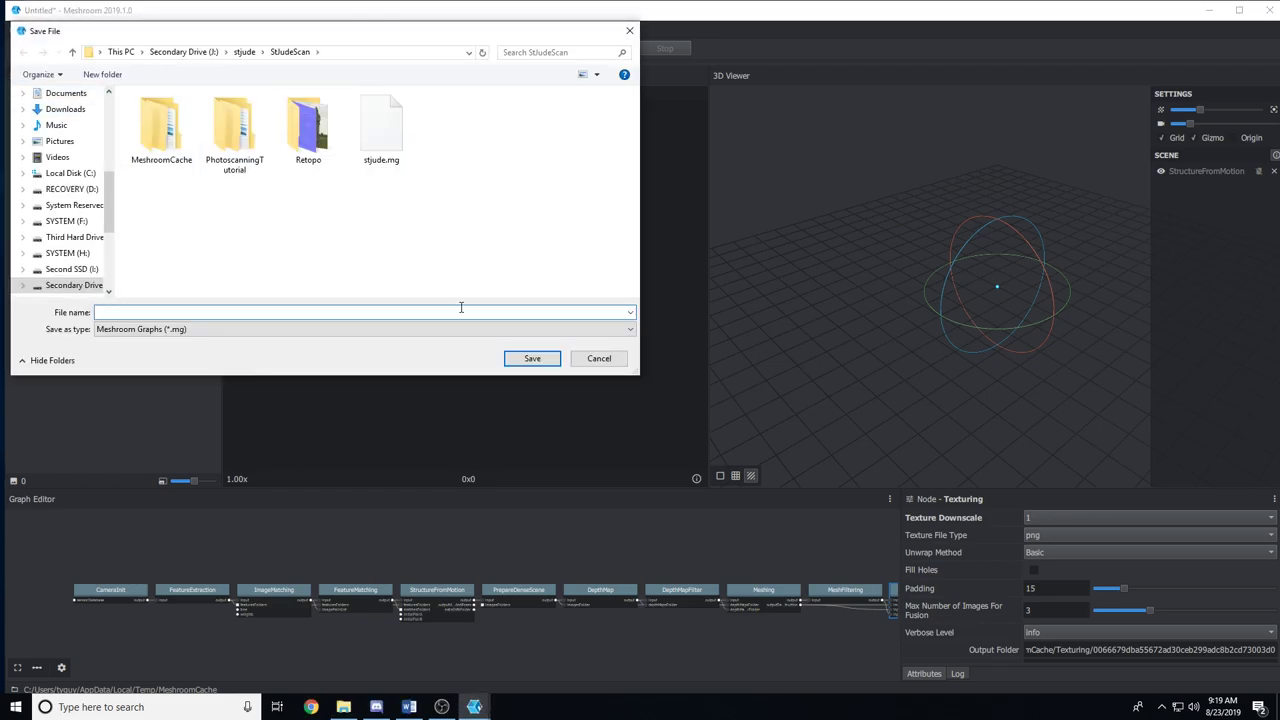
click(595, 366)
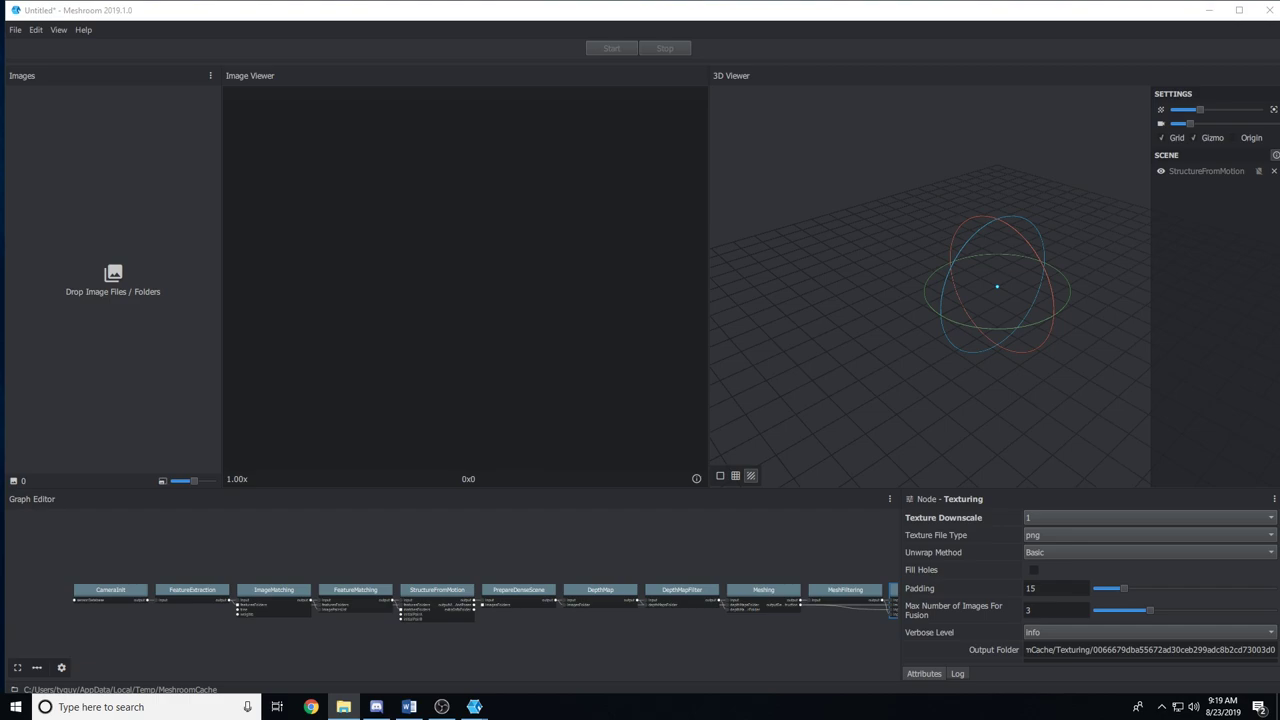
- Import the photos from the StJudeScan folder and remove the blurry IMG_7055.JPG and IMG_7055.CR2 from the image set
drag(1060, 512, 114, 319)
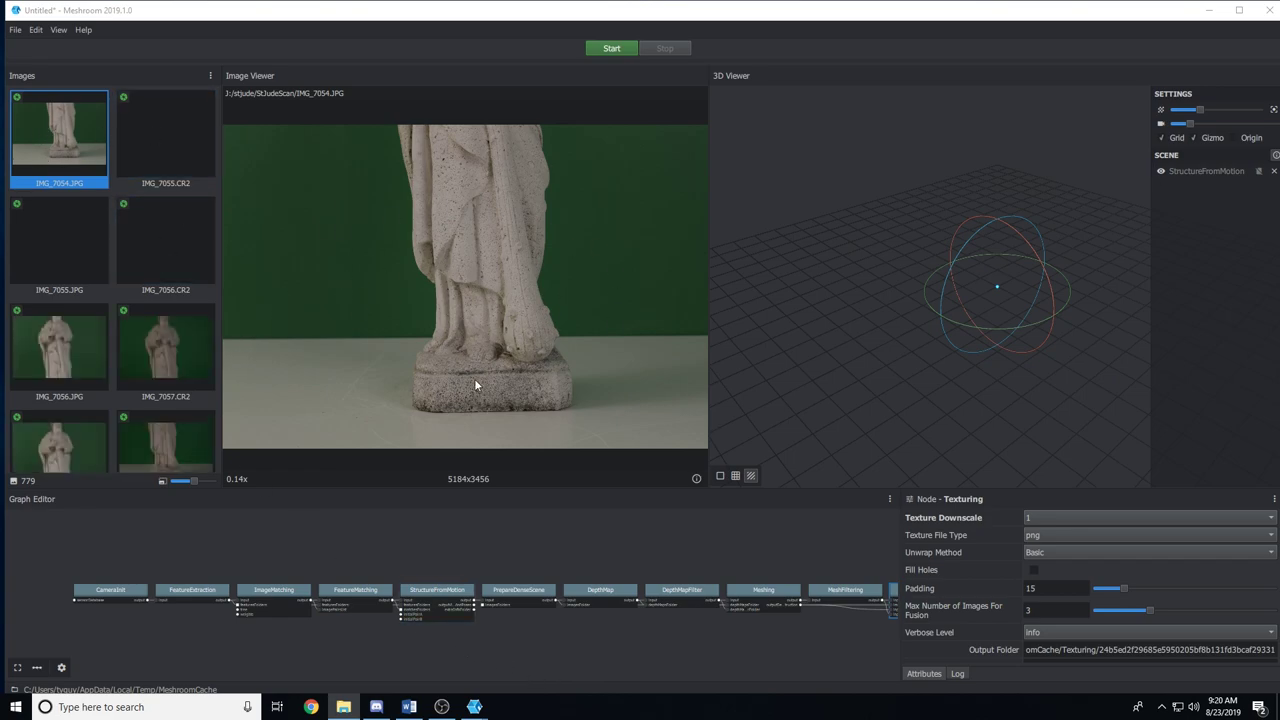
click(64, 252)
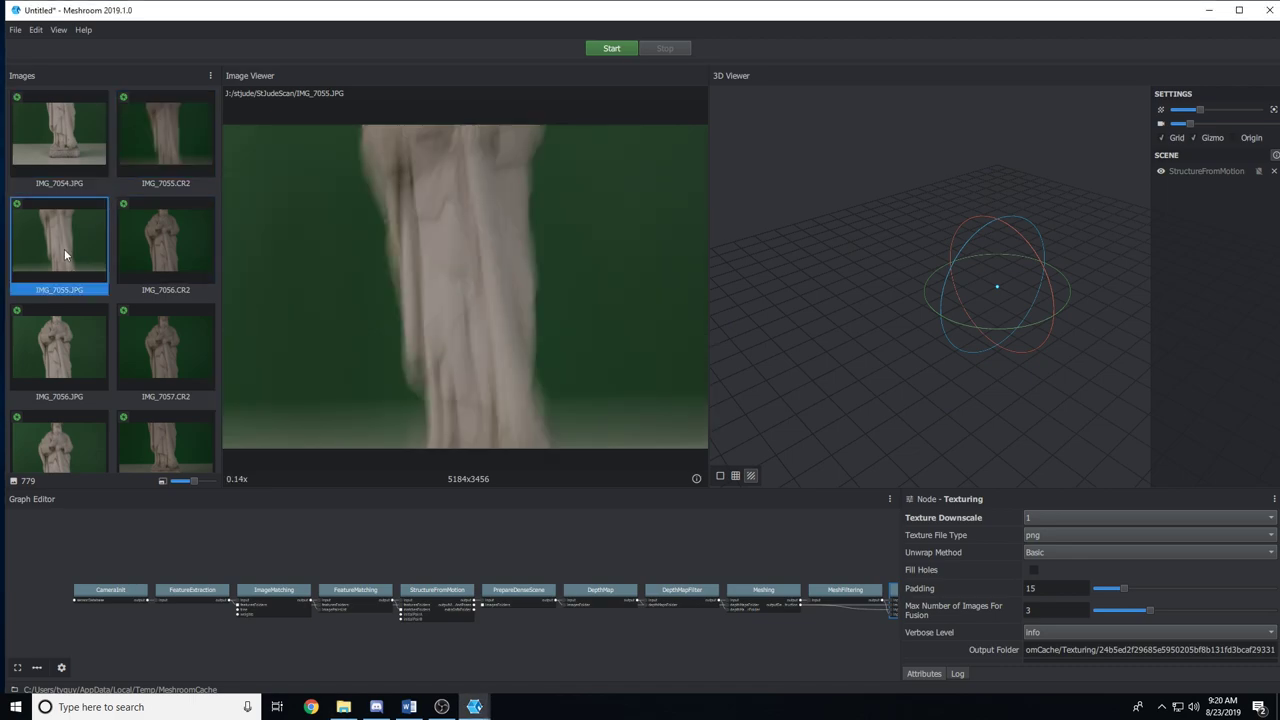
key(Delete)
click(152, 150)
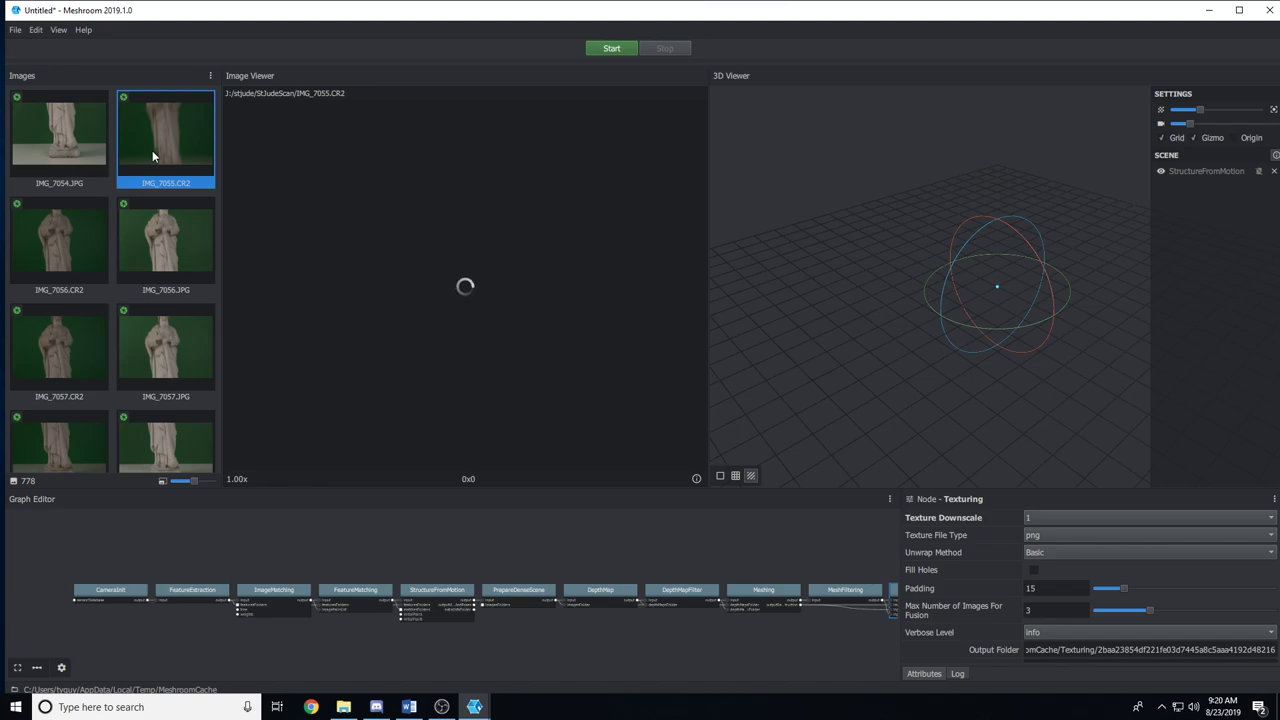
key(Delete)
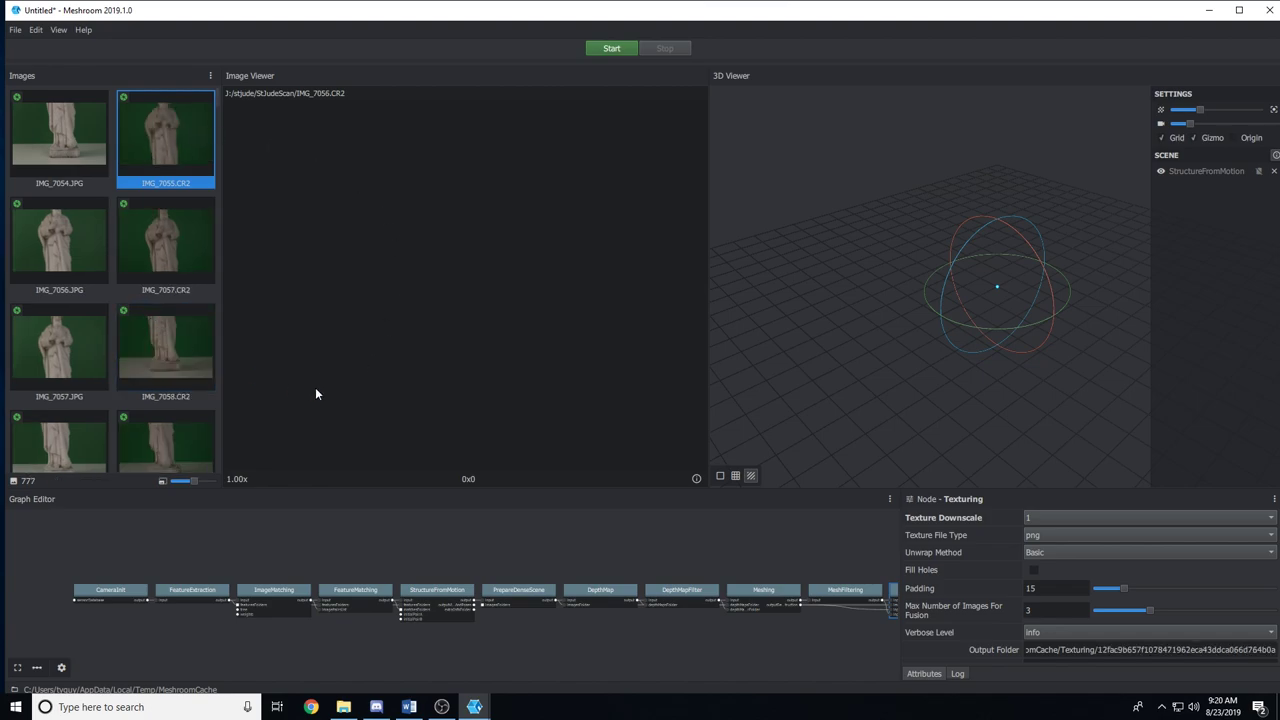
- Look through the imported photos one by one up to IMG_7063.JPG to check their quality
key(Right)
key(Right)
key(Right)
key(Right)
key(Right)
key(Right)
key(Right)
key(Right)
key(Right)
key(Right)
key(Right)
key(Right)
key(Right)
key(Right)
key(Right)
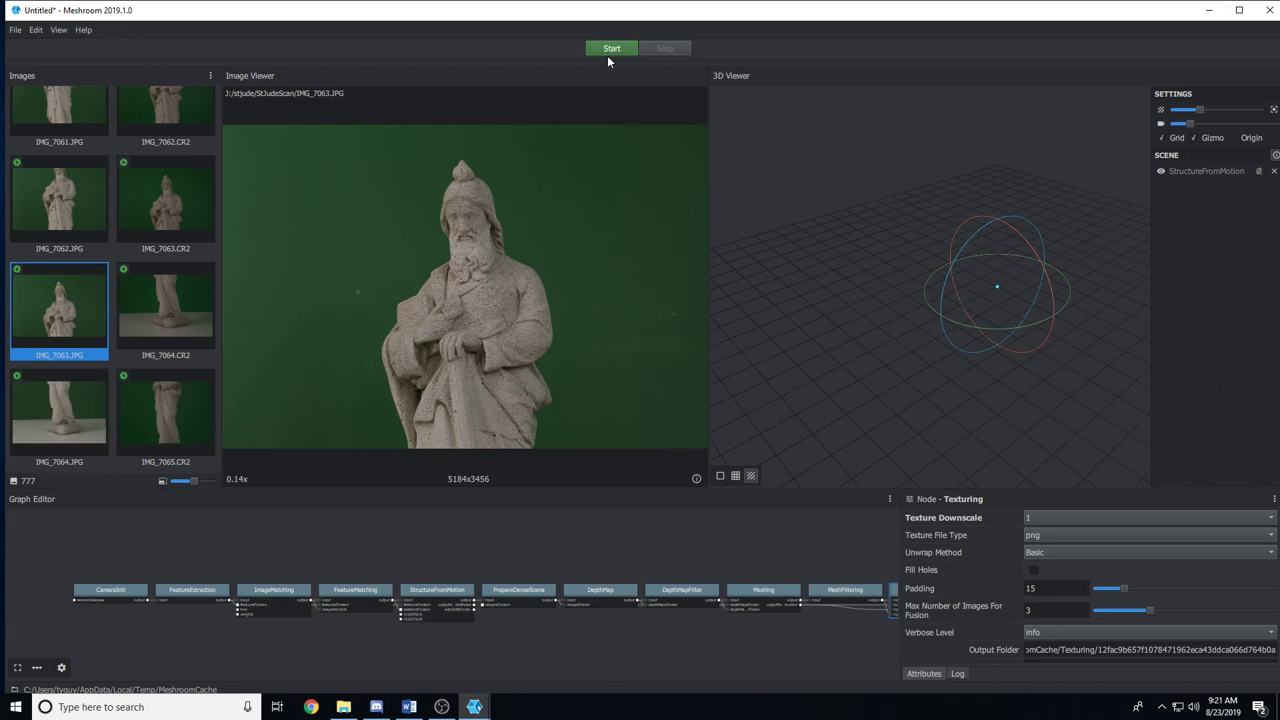
- Examine the CameraInit node's attributes and its log
click(100, 598)
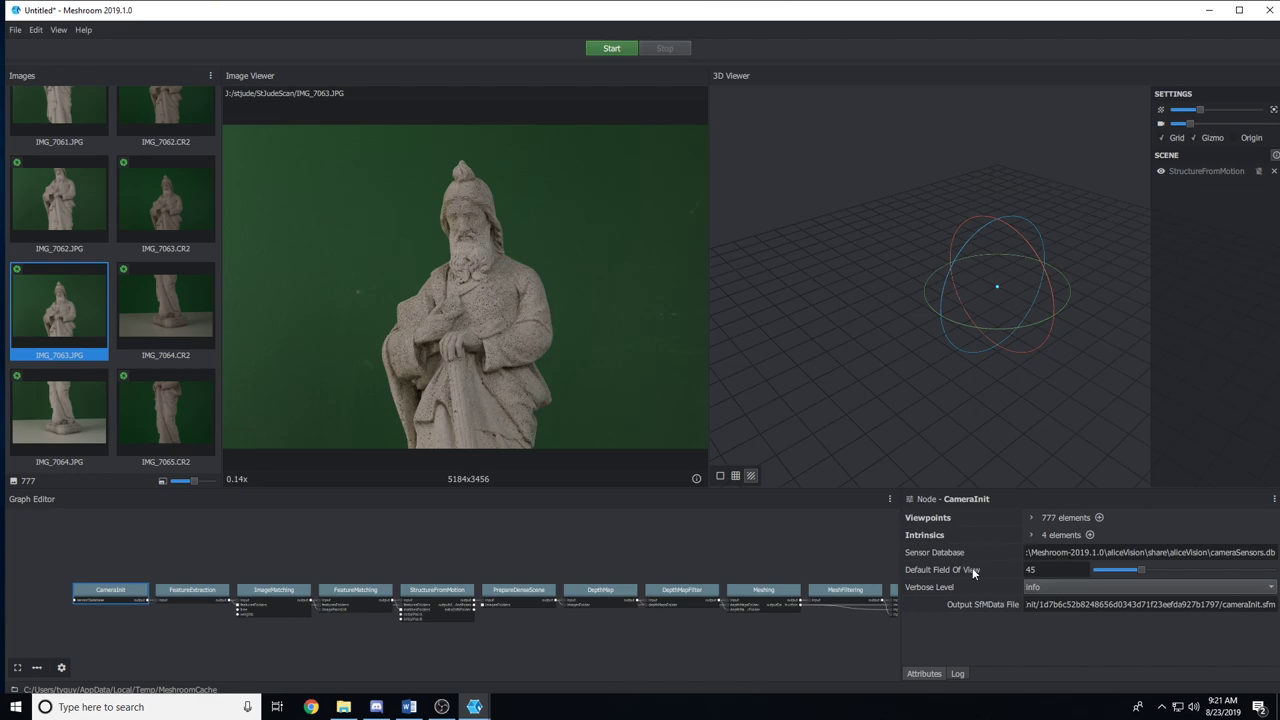
click(957, 673)
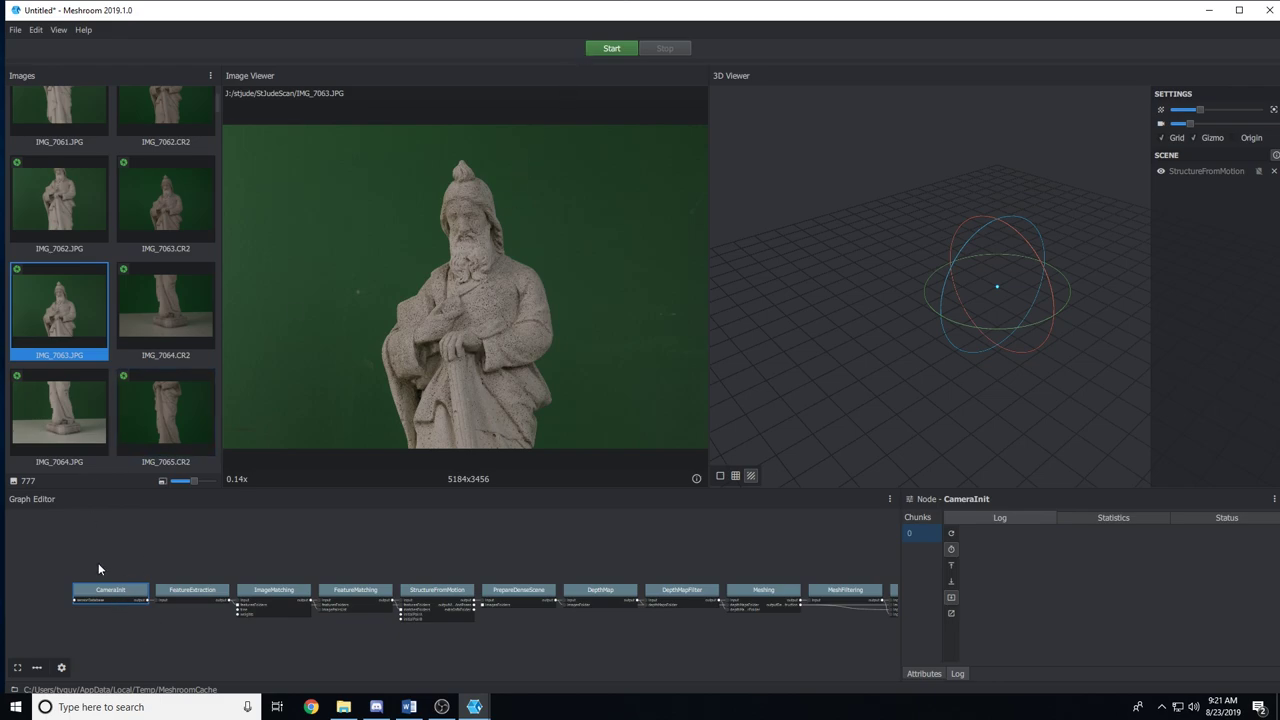
mouse_move(100, 590)
mouse_down()
mouse_move(81, 593)
mouse_move(100, 579)
mouse_move(99, 596)
mouse_move(116, 595)
mouse_up()
- Switch to File Explorer and go to the folder Meshroom-2018.1.0\aliceVision\share\aliceVision
click(343, 707)
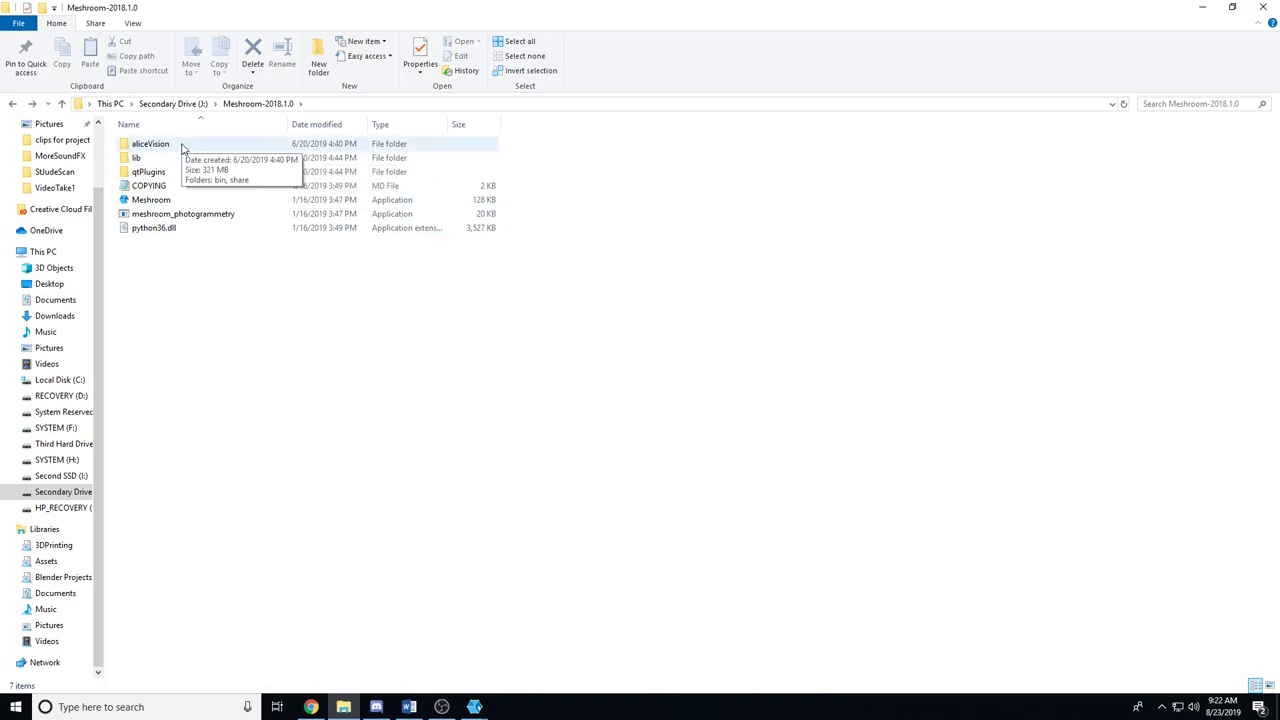
double_click(183, 147)
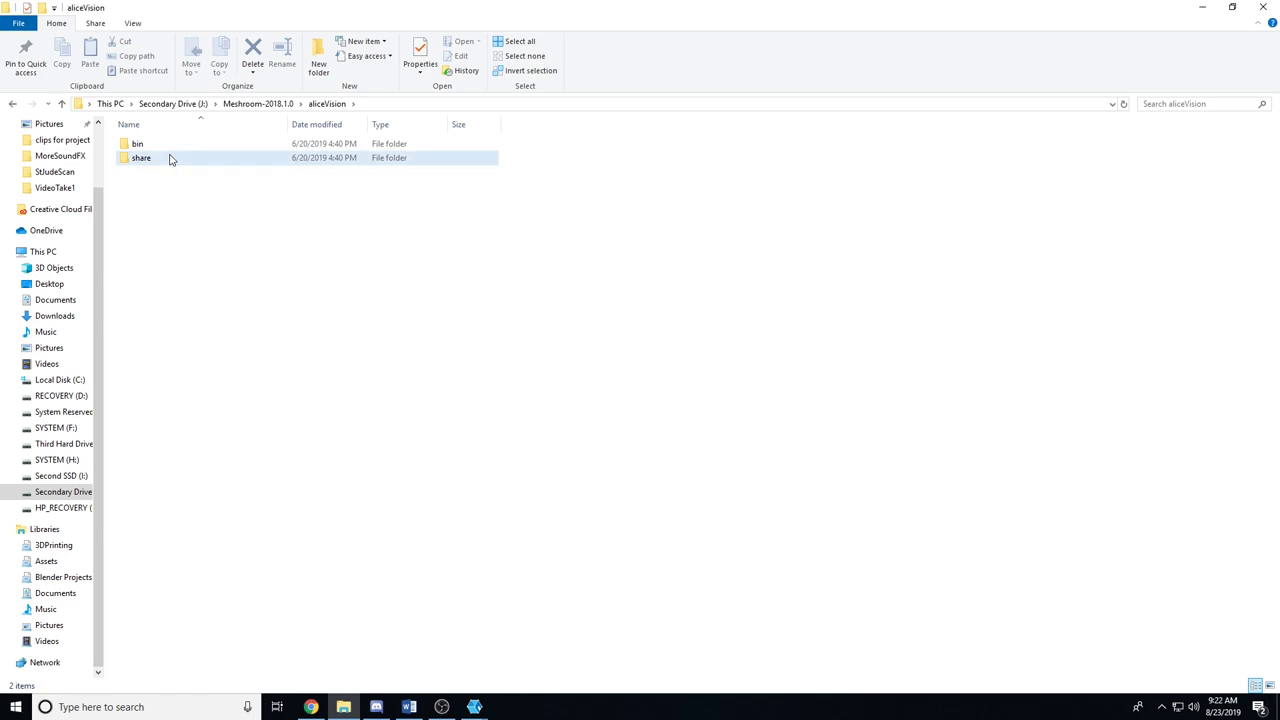
double_click(170, 158)
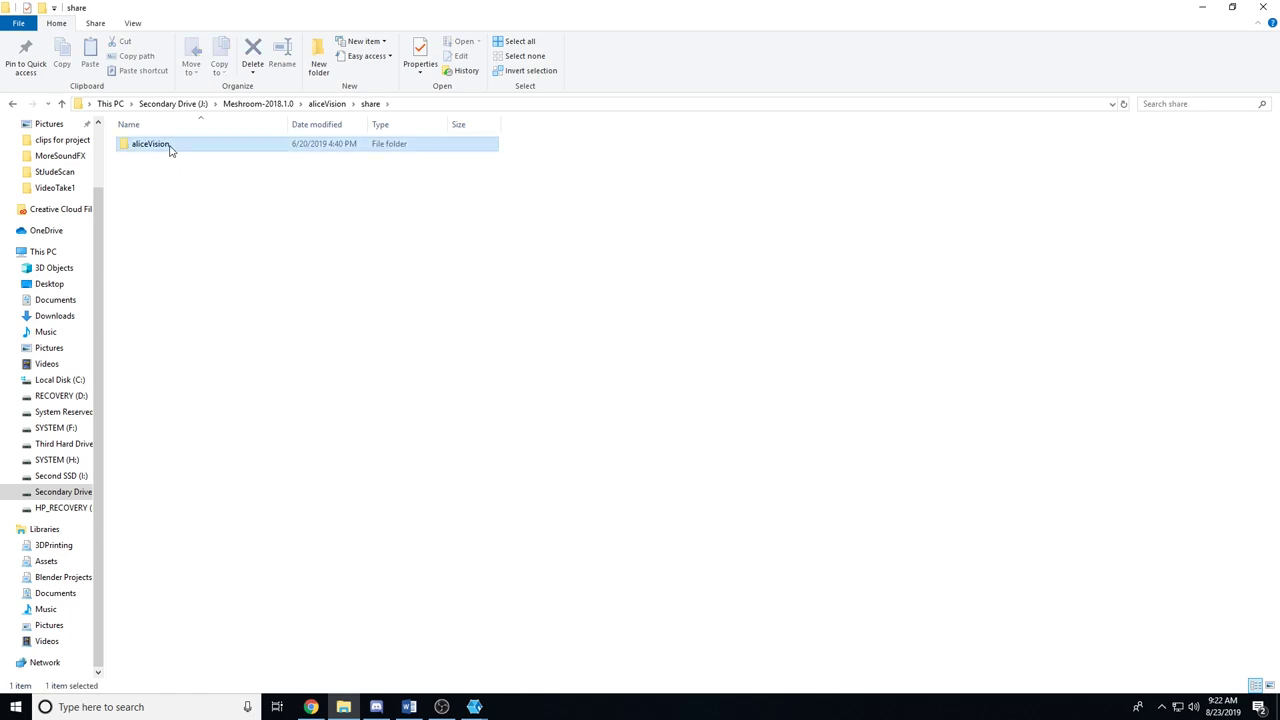
double_click(170, 148)
- Open the cameraSensors database file in Notepad and move its window over the folder view
click(186, 162)
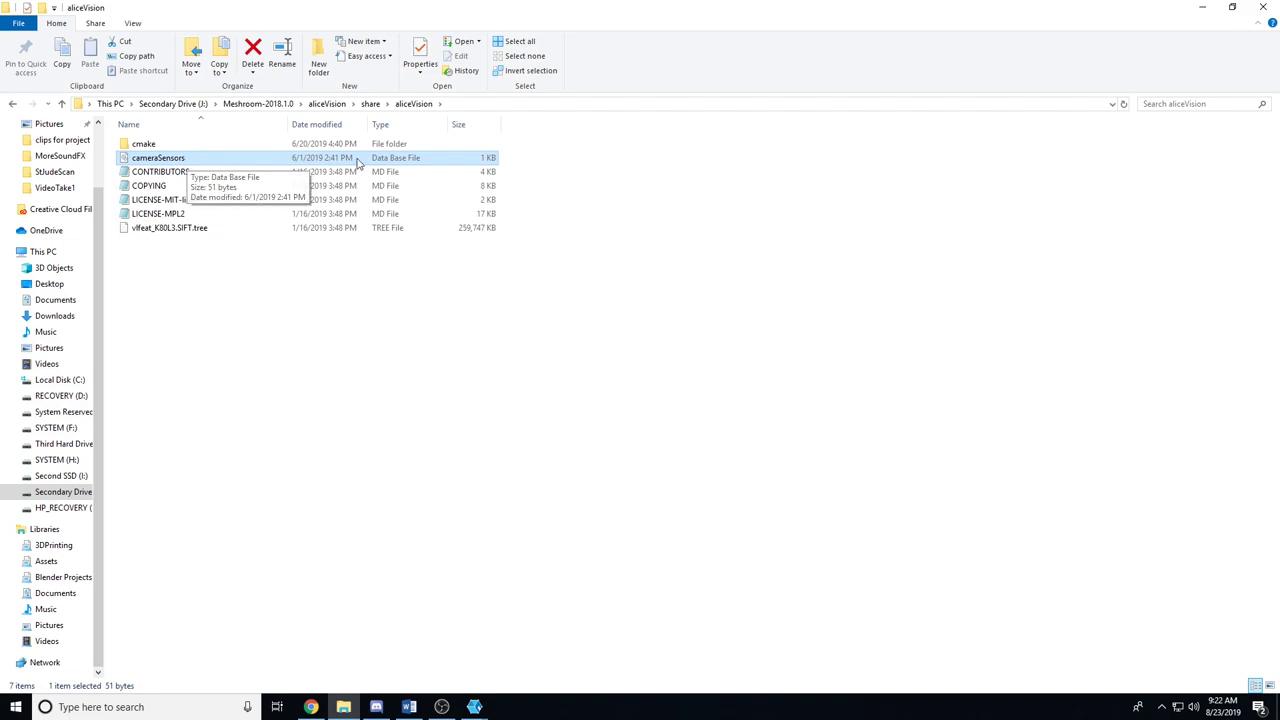
right_click(200, 162)
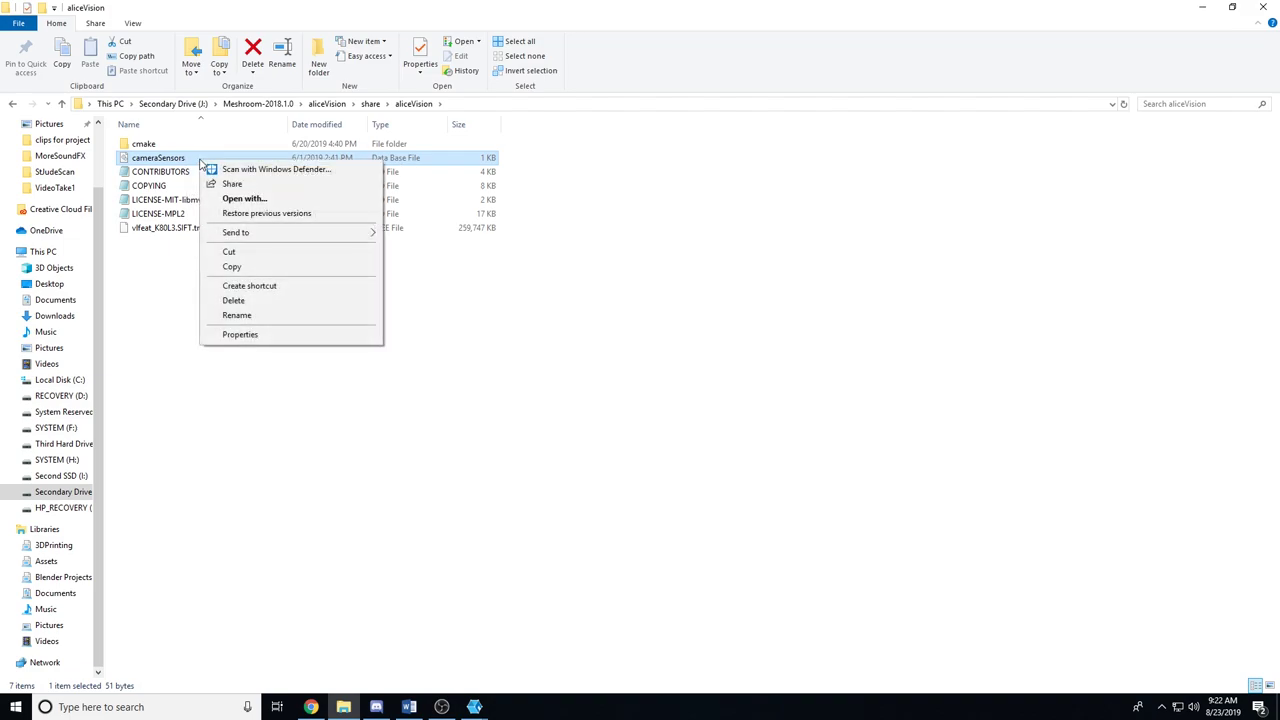
click(249, 205)
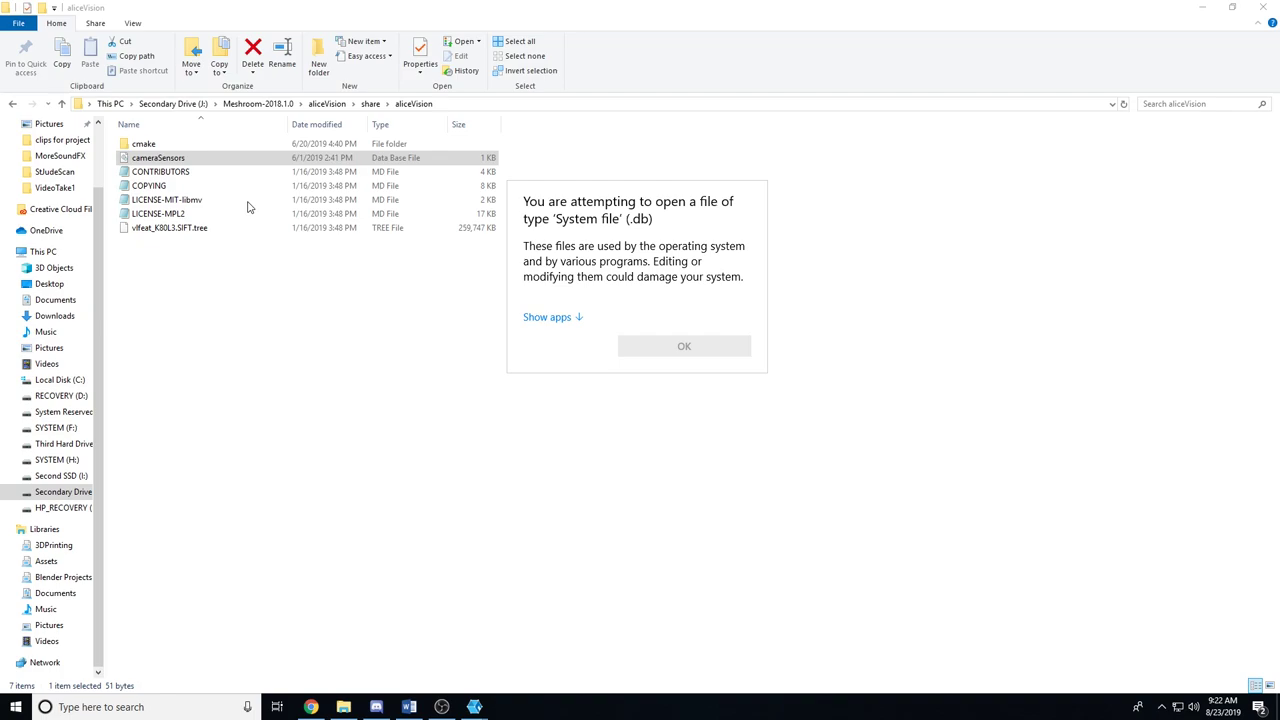
click(548, 318)
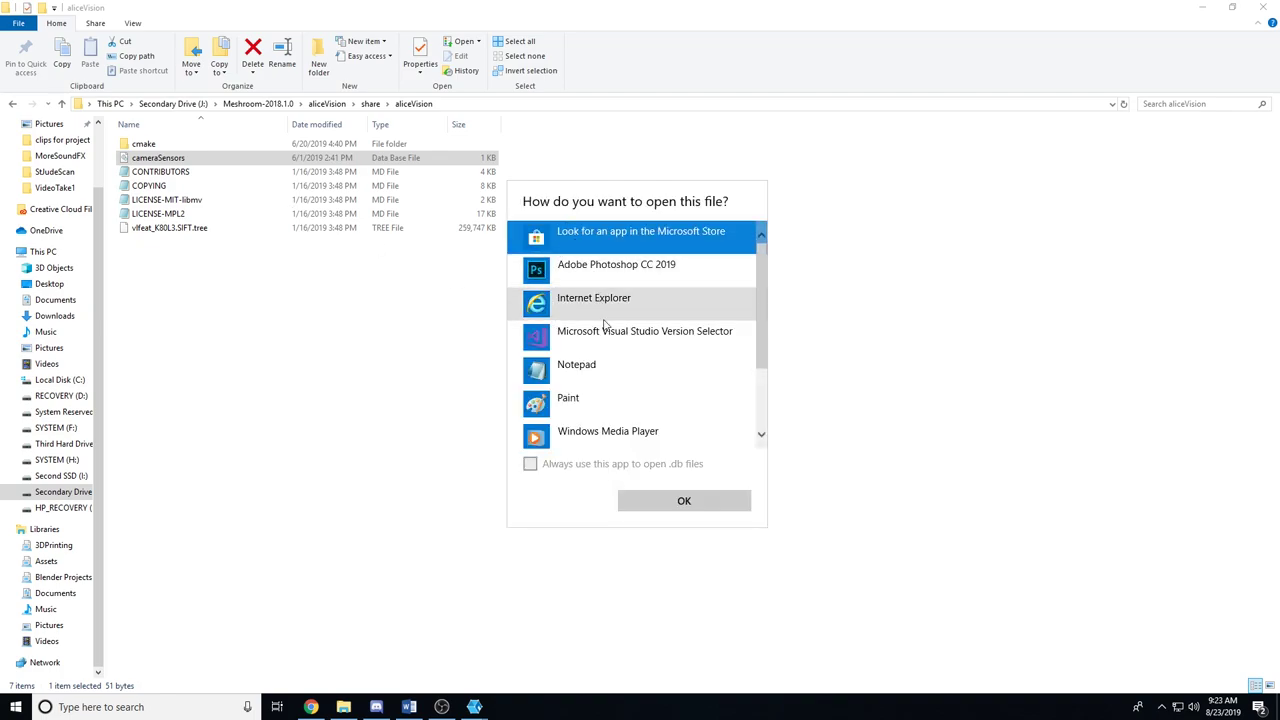
click(610, 366)
click(661, 499)
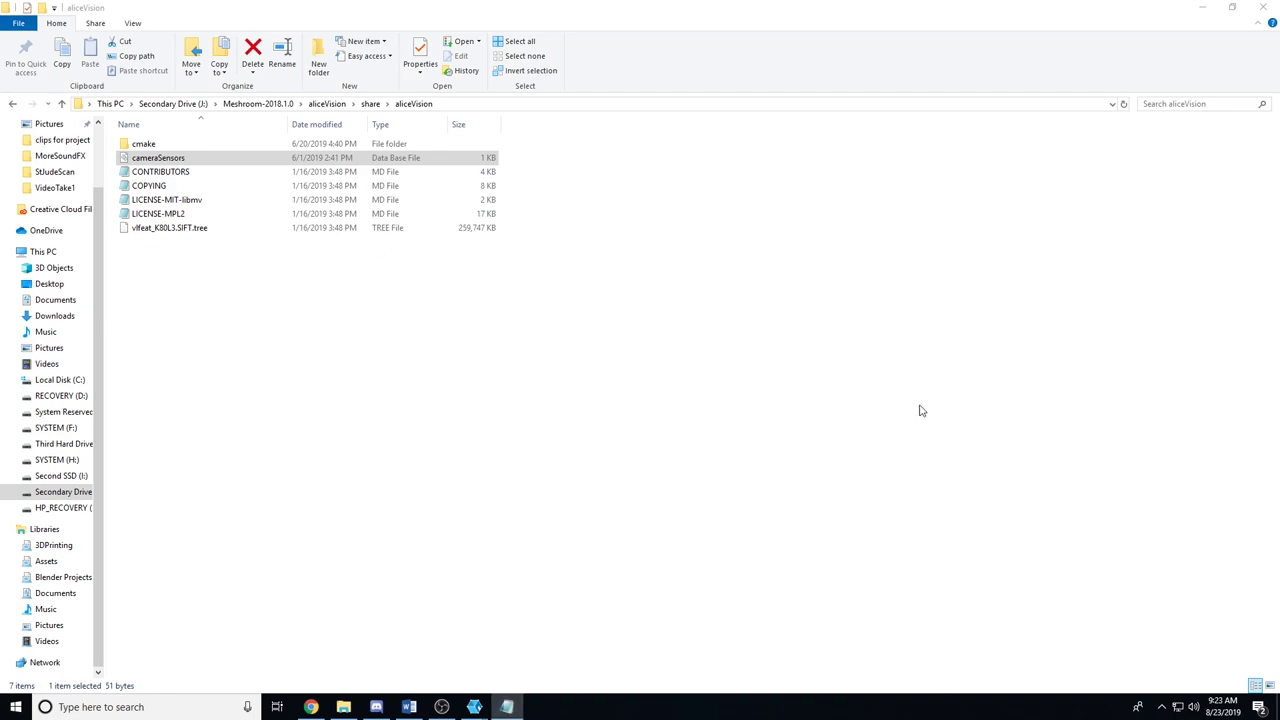
drag(494, 209, 417, 107)
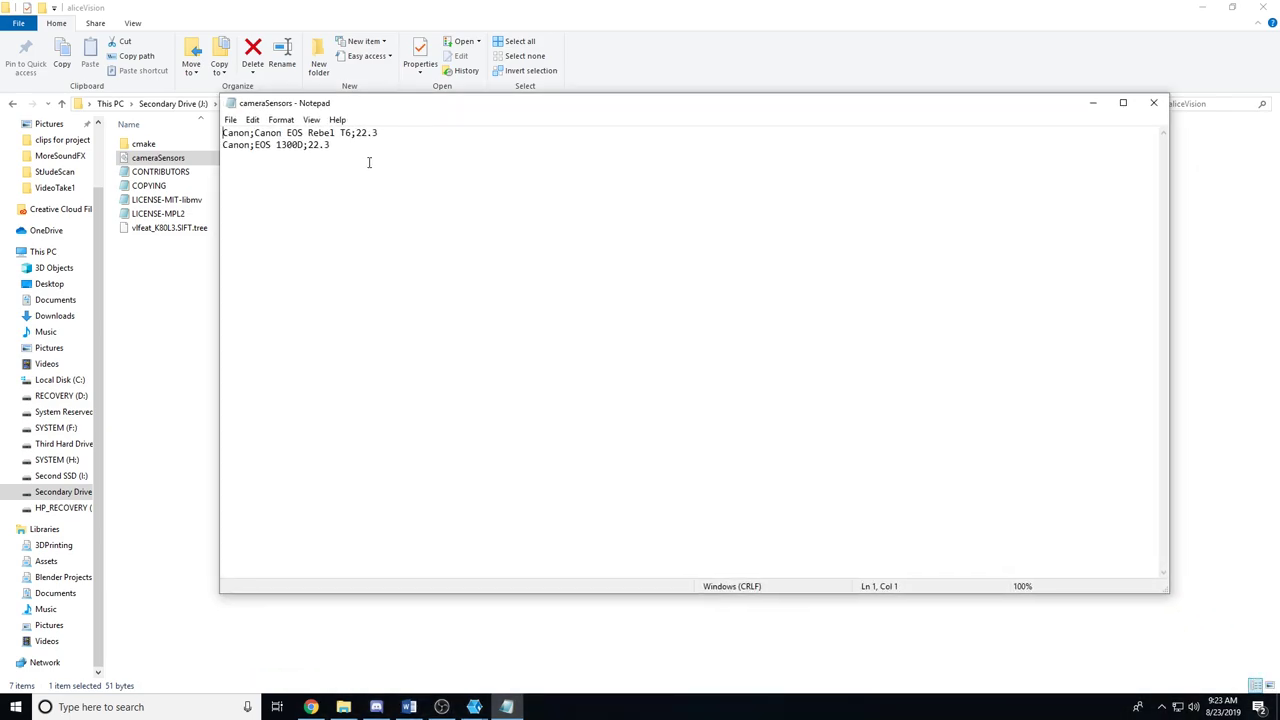
- Examine the two Canon camera entries in the cameraSensors file, including their maker, model and sensor width fields
key(ctrl+a)
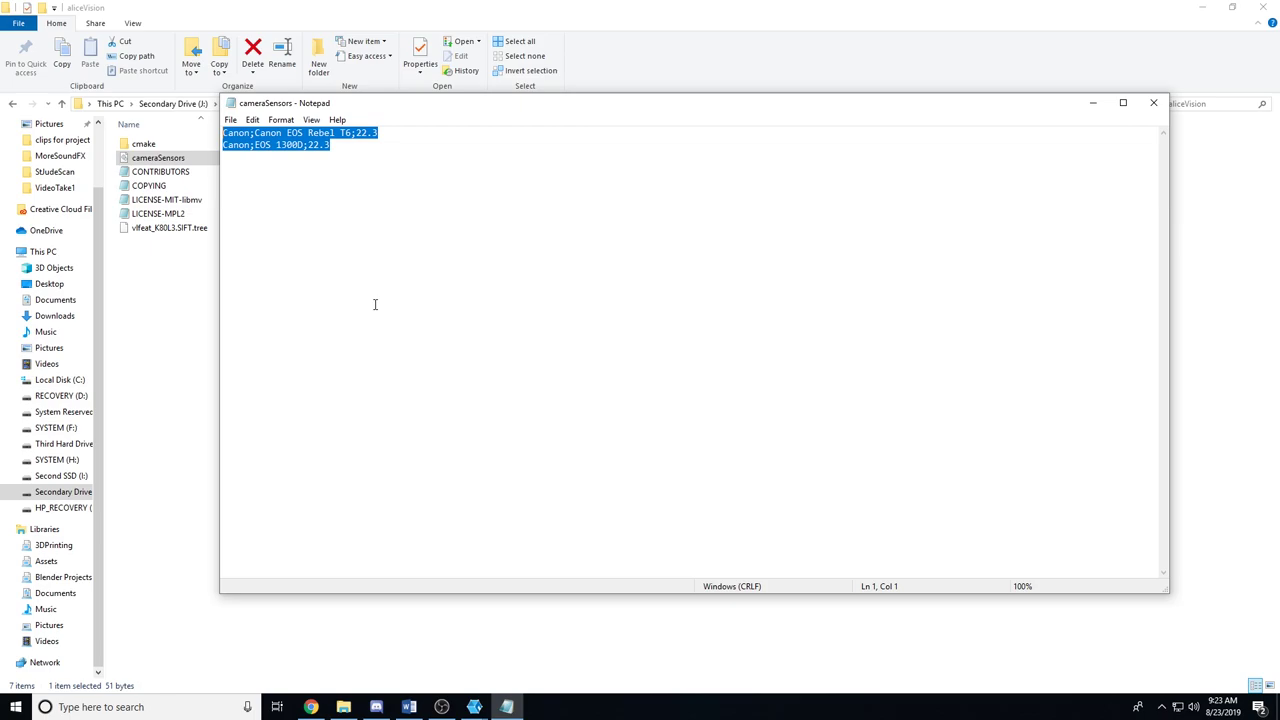
click(384, 279)
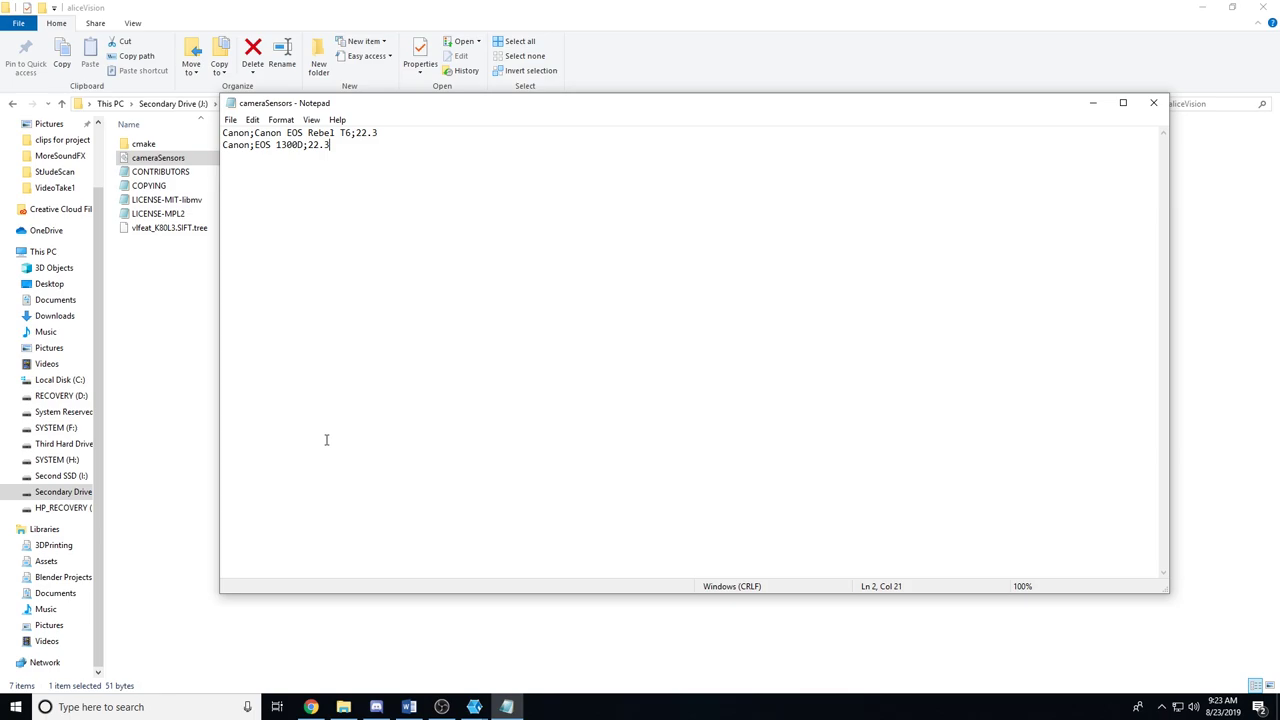
drag(338, 145, 224, 130)
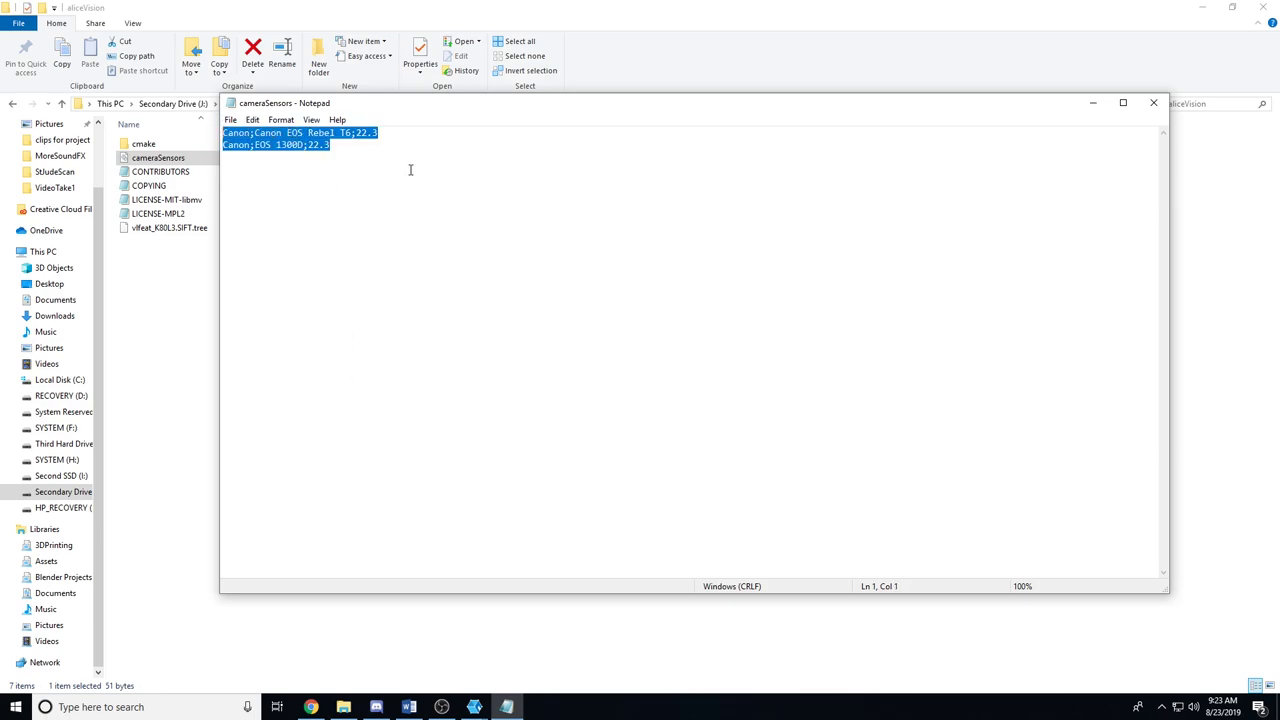
click(373, 144)
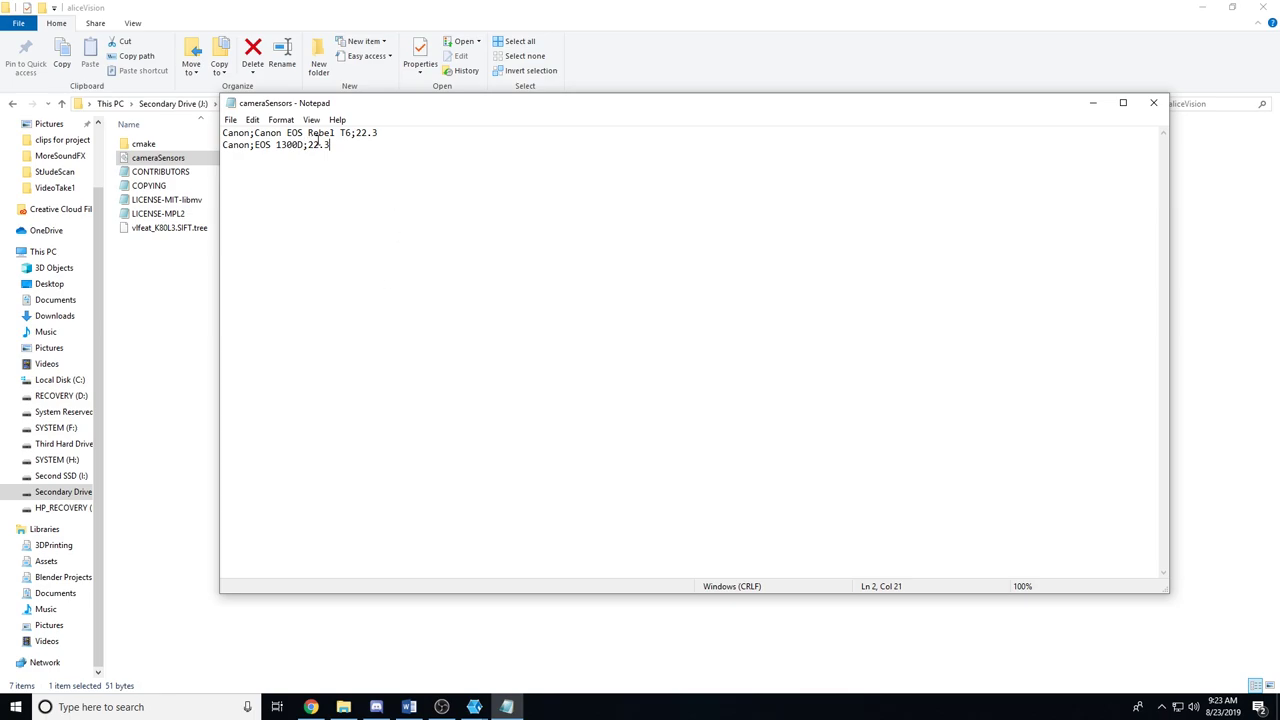
drag(222, 132, 380, 135)
click(269, 132)
drag(224, 132, 271, 133)
- Switch to the Add Camera to database wiki page in the browser and review the camera entry format
key(alt+Tab)
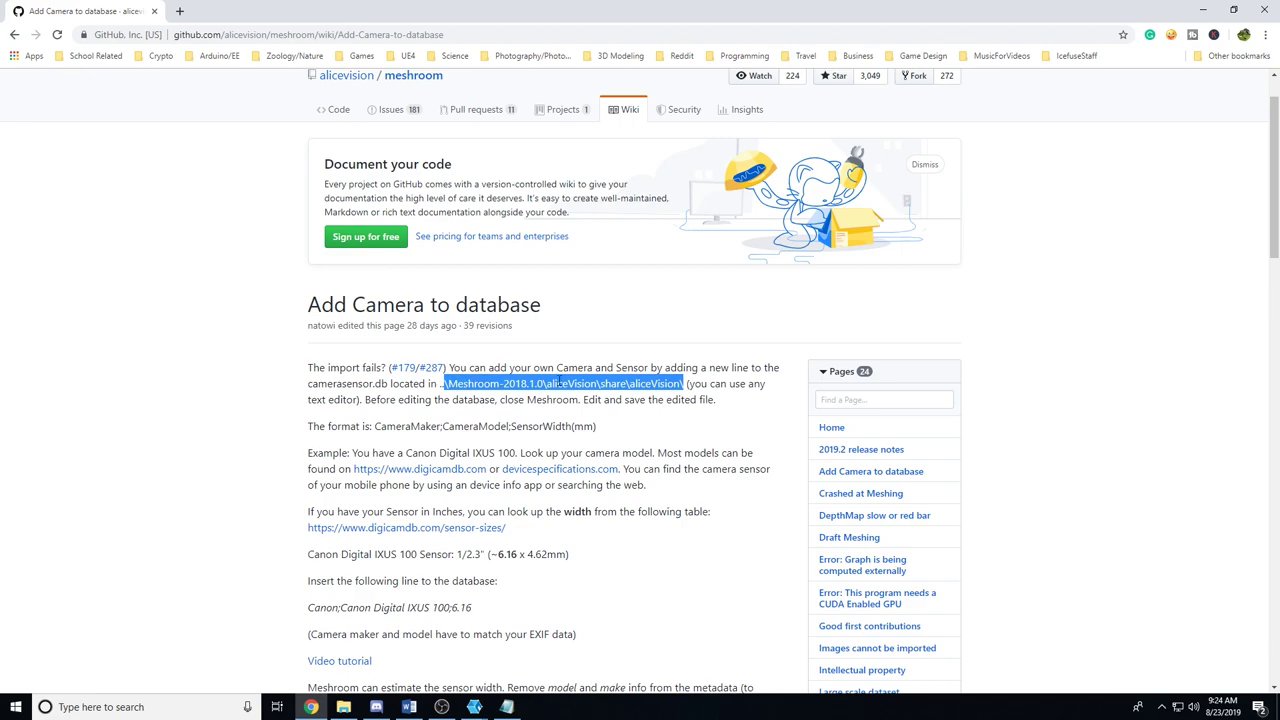
click(395, 383)
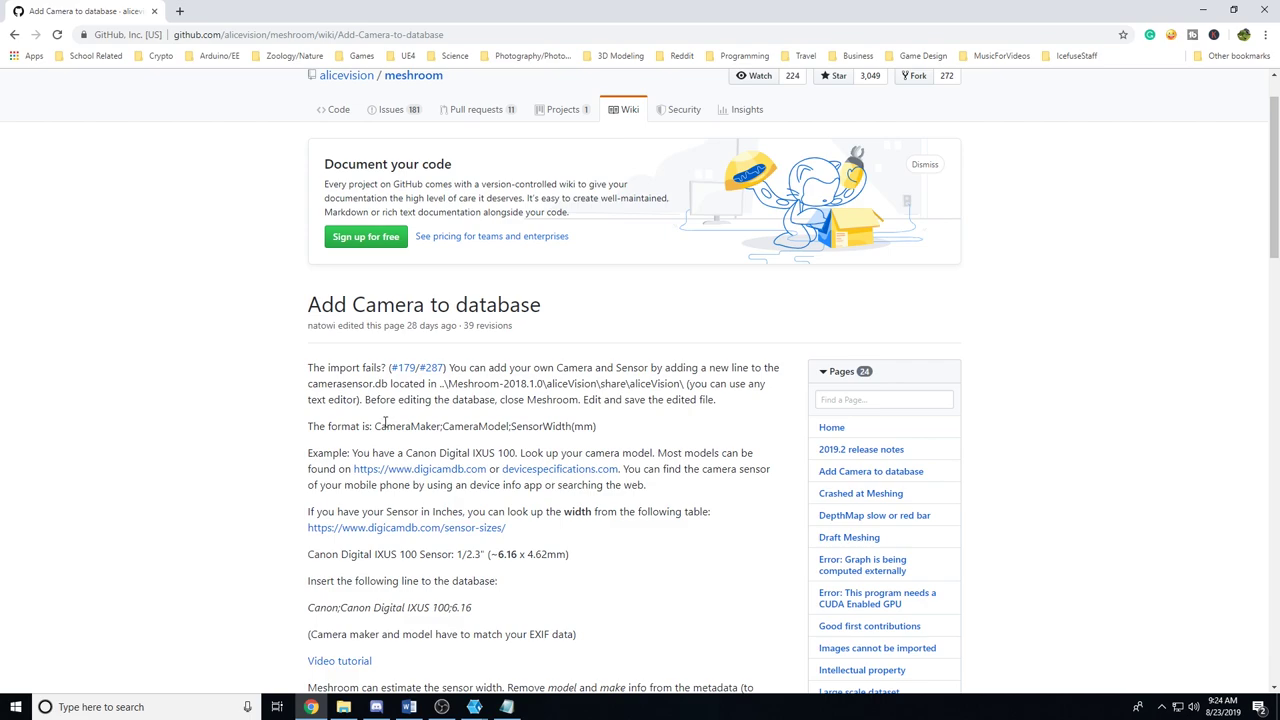
scroll(276, 421, down, 2)
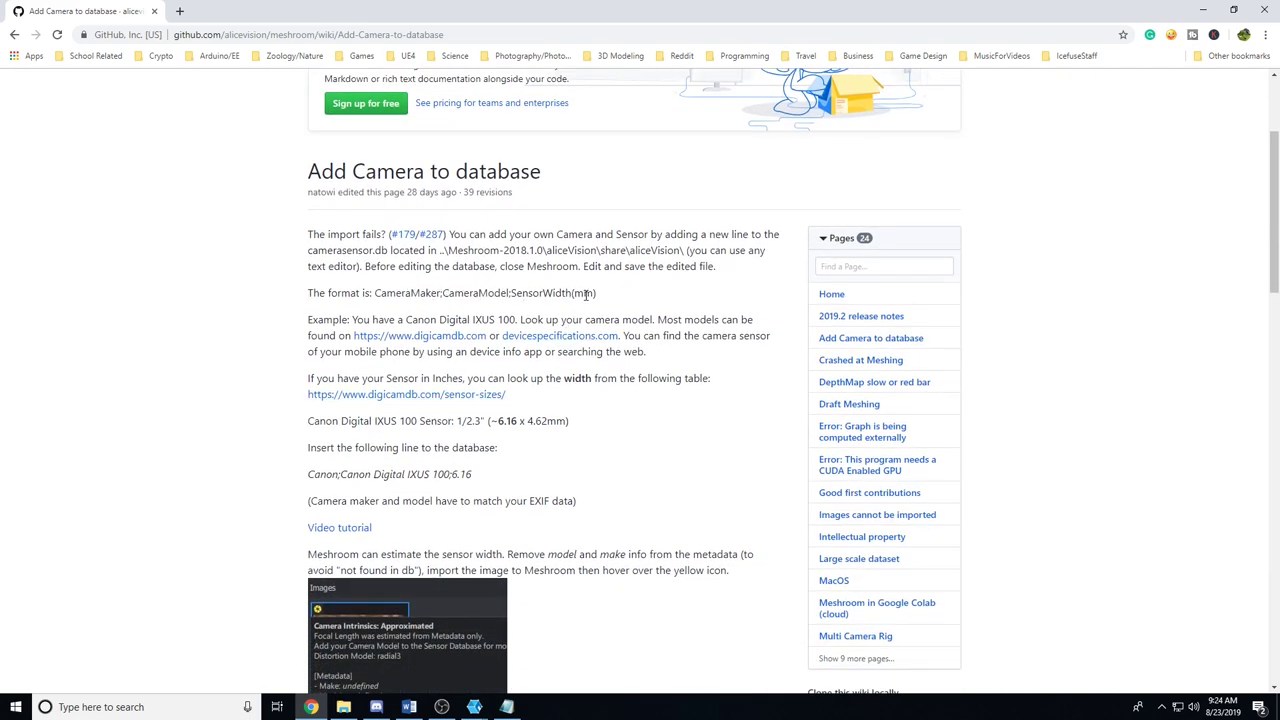
- Switch back to Meshroom and examine the DepthMap node's list of chunks in the pipeline graph
click(474, 706)
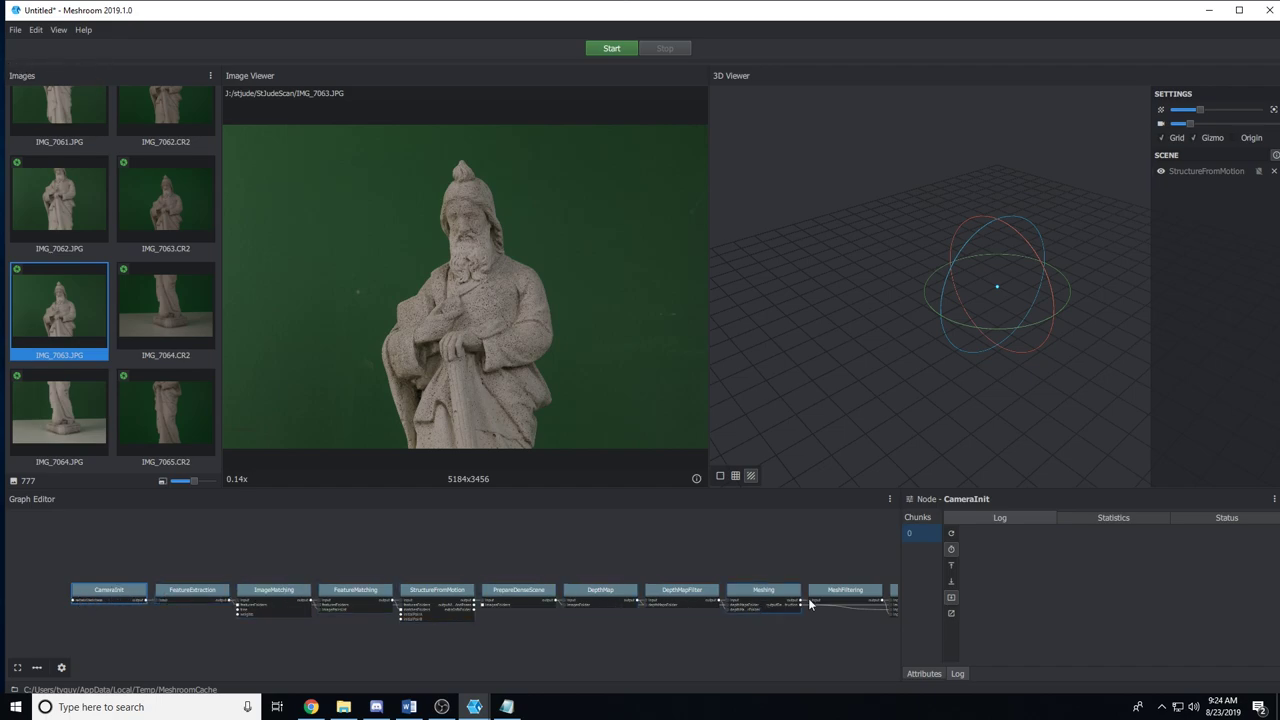
middle_drag(658, 640, 460, 592)
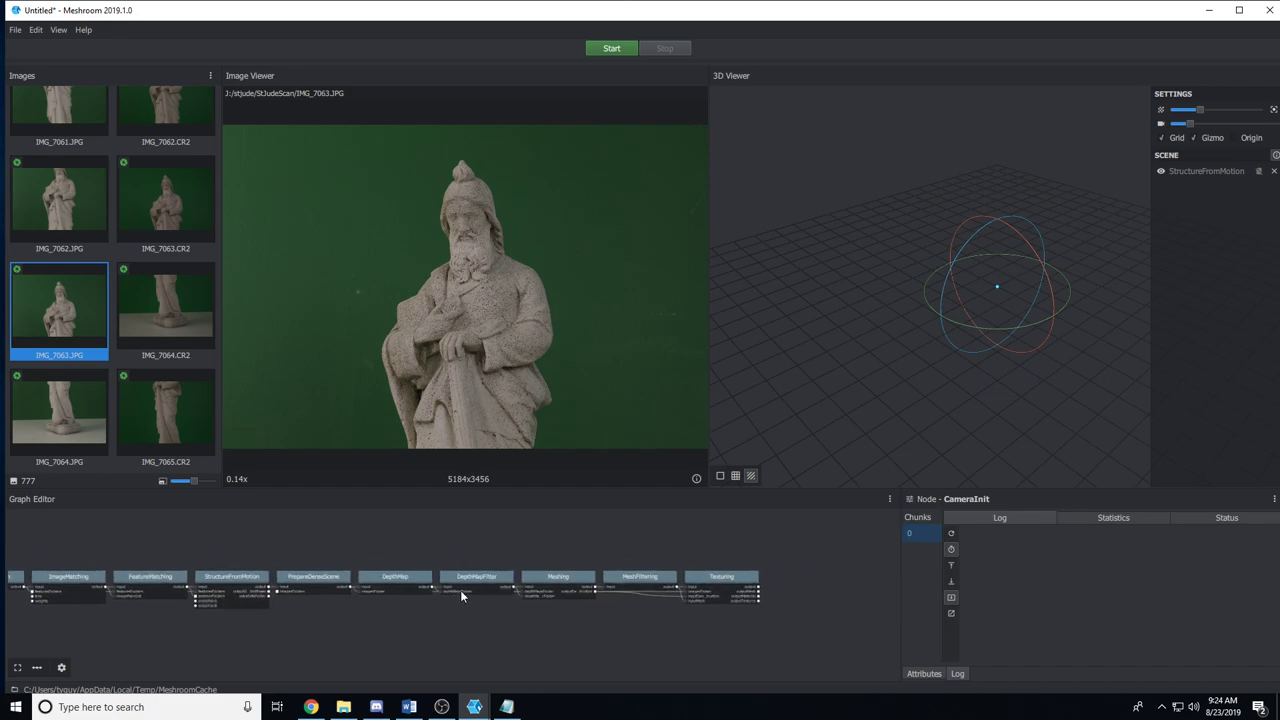
click(397, 585)
drag(384, 583, 390, 580)
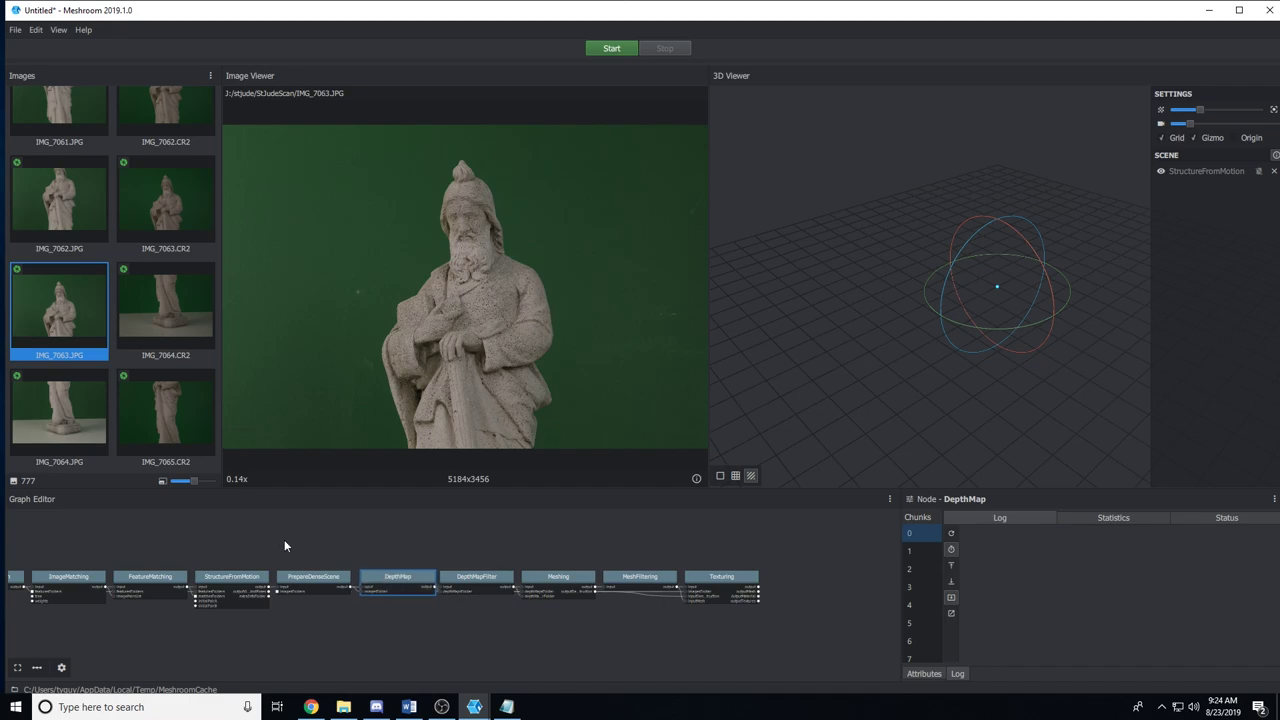
scroll(85, 314, down, 2)
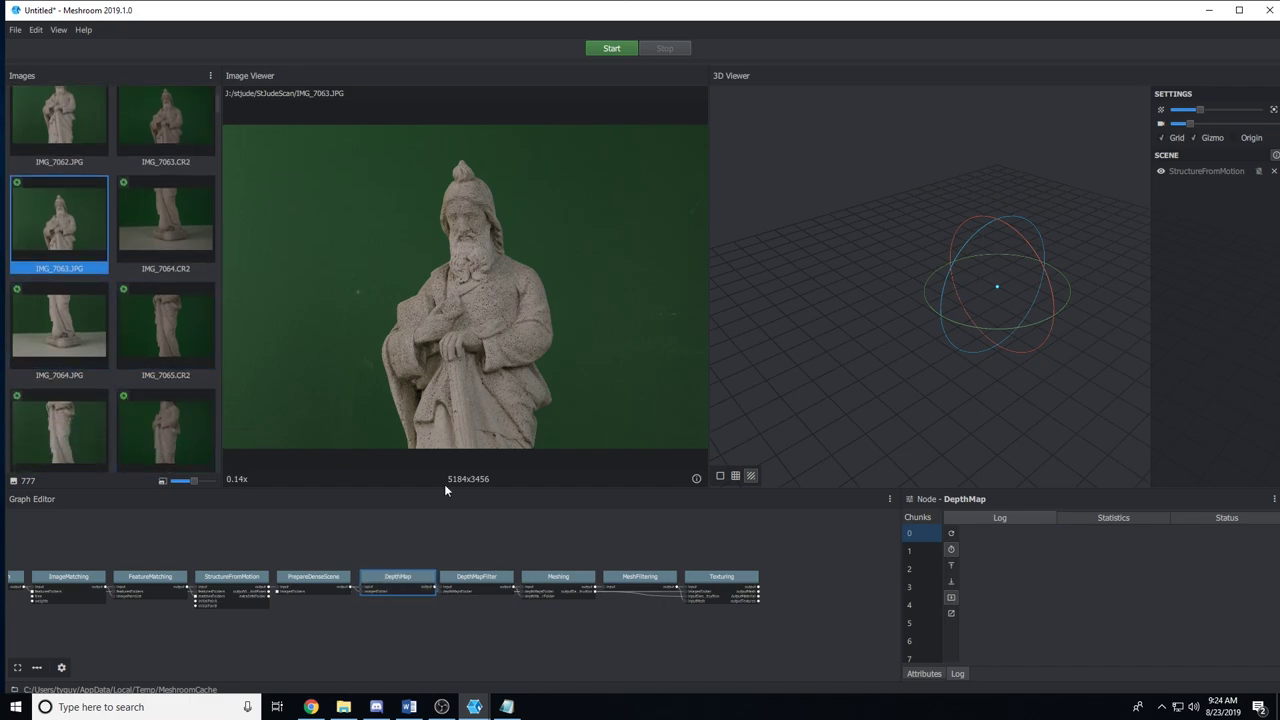
scroll(919, 560, down, 20)
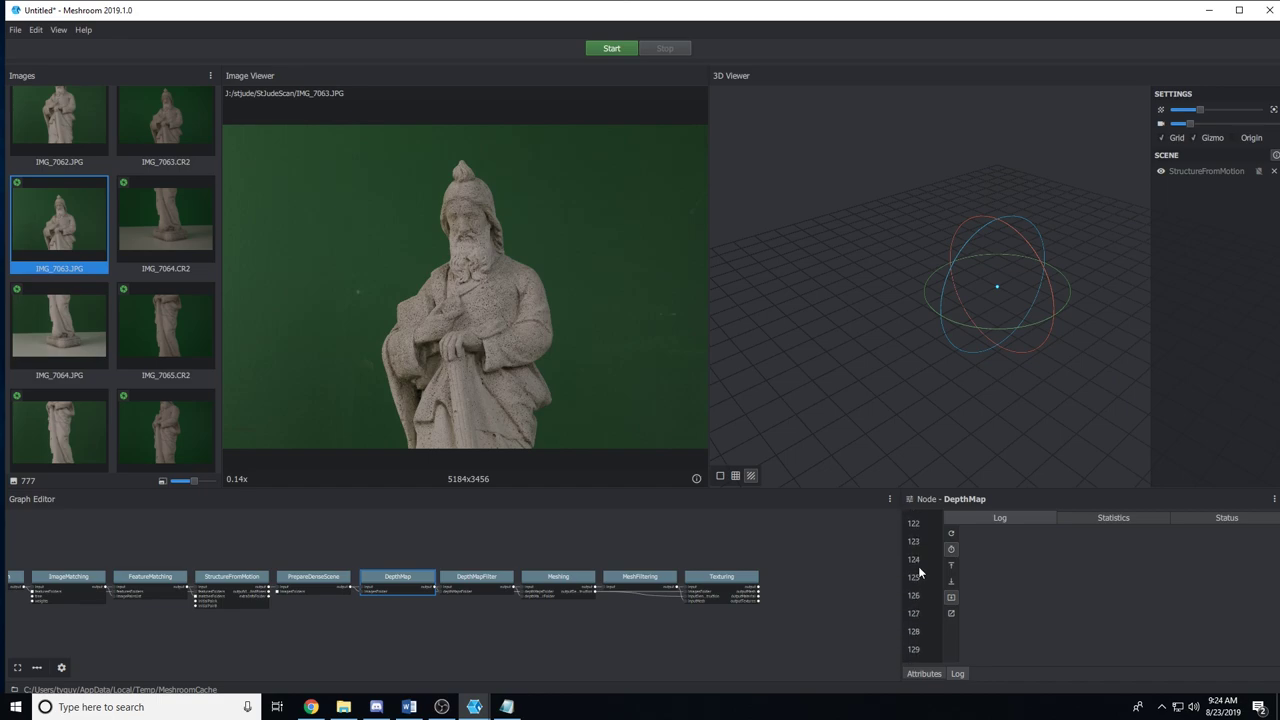
scroll(919, 572, down, 20)
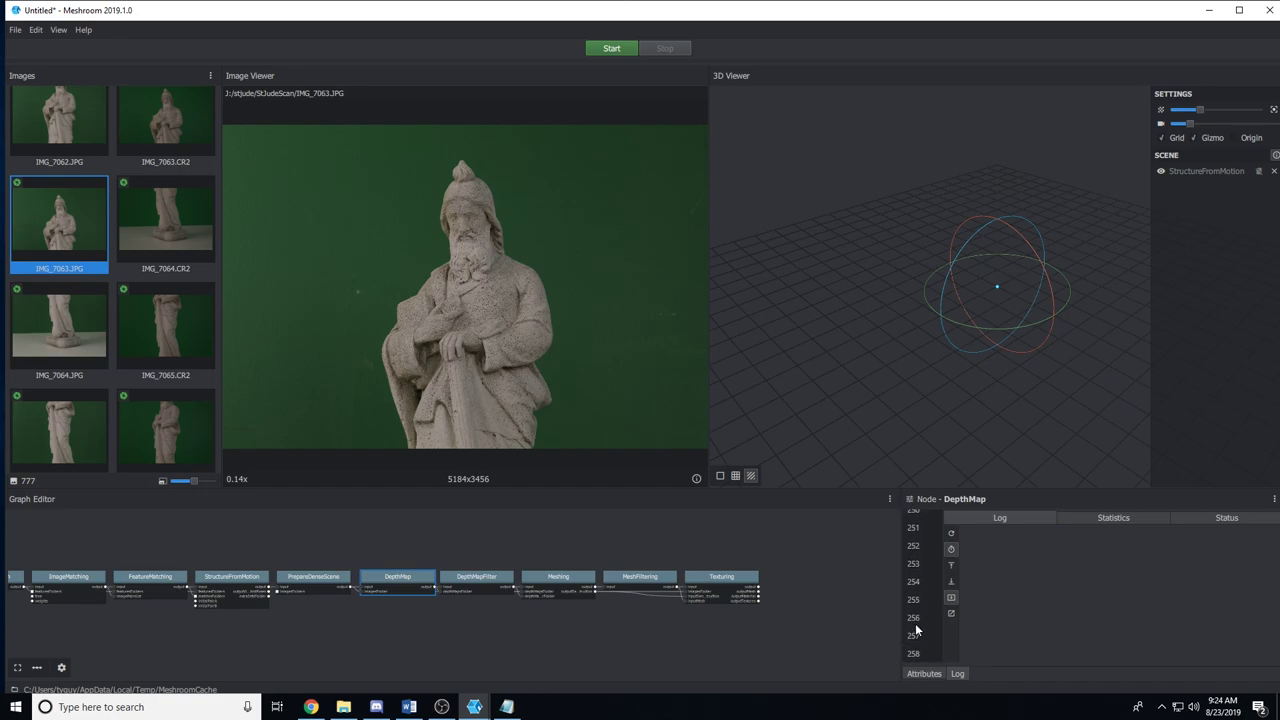
click(923, 655)
scroll(400, 650, down, 2)
middle_drag(440, 651, 444, 627)
scroll(445, 627, up, 1)
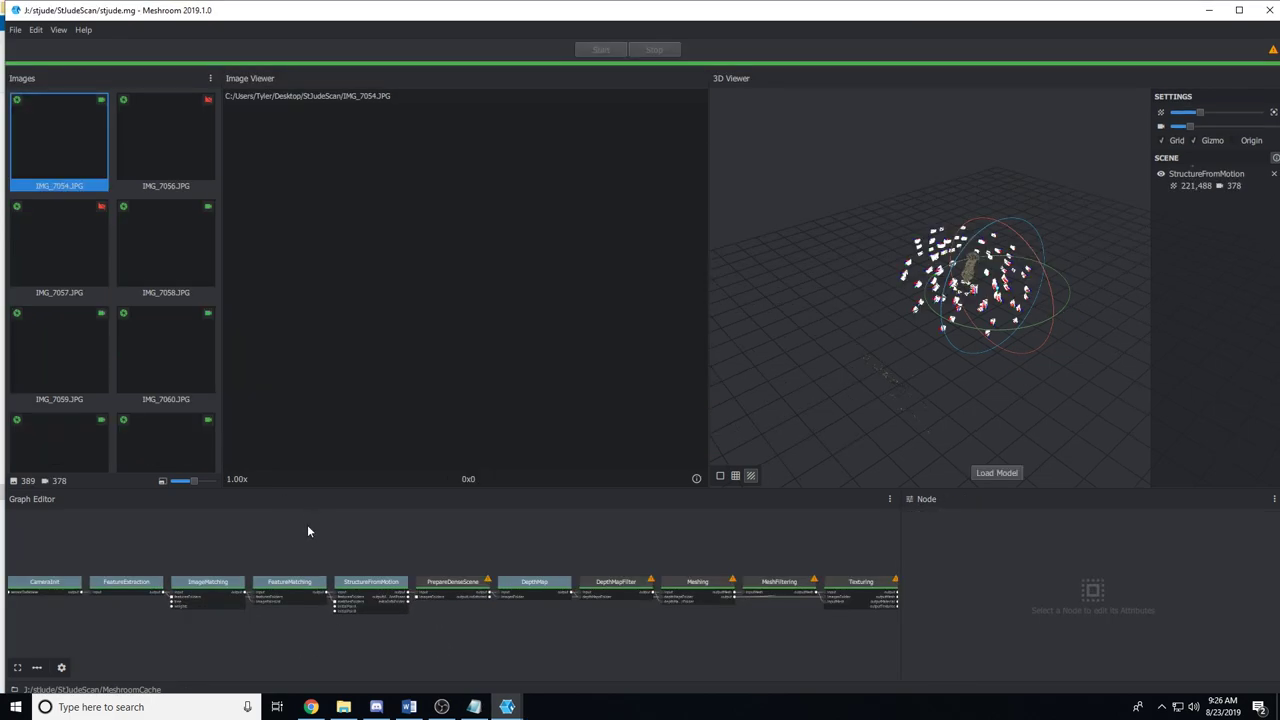
- Examine the compatibility notices and attributes of the flagged nodes in the stjude project, including DepthMapFilter, MeshFiltering, Texturing and PrepareDenseScene
mouse_move(1044, 198)
mouse_down()
mouse_move(1035, 205)
mouse_move(1062, 191)
mouse_up()
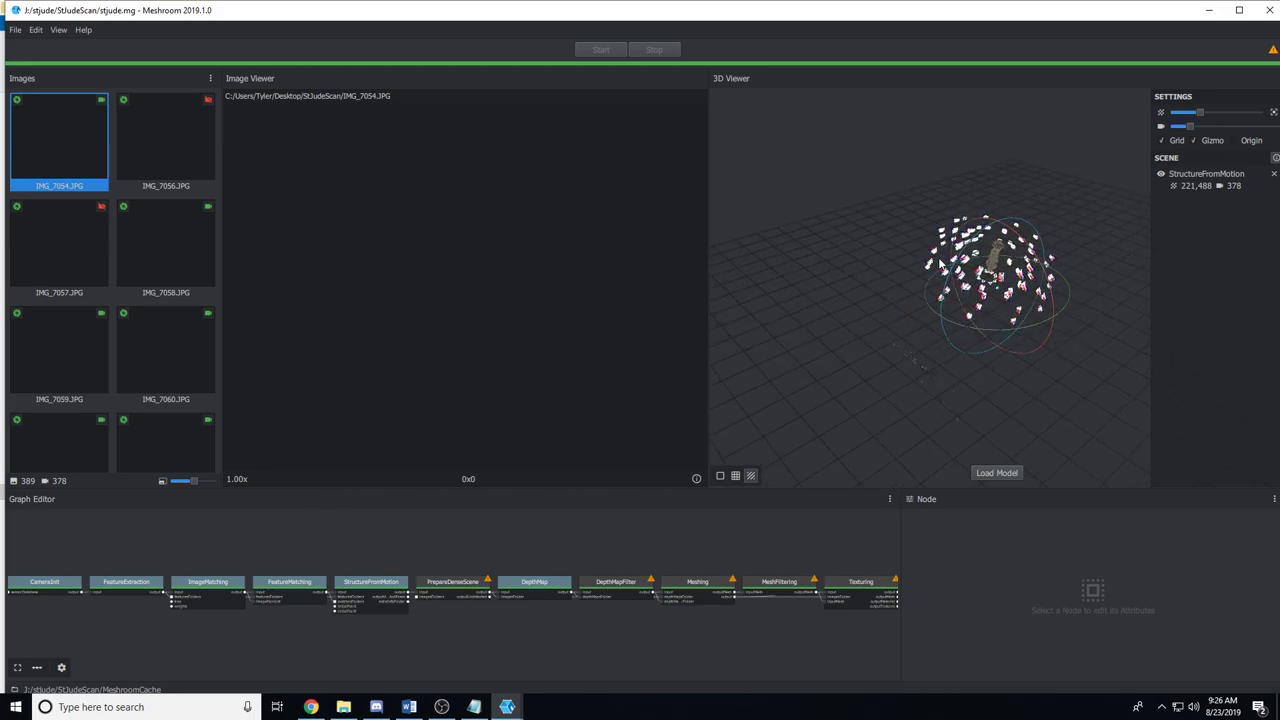
click(480, 583)
click(648, 586)
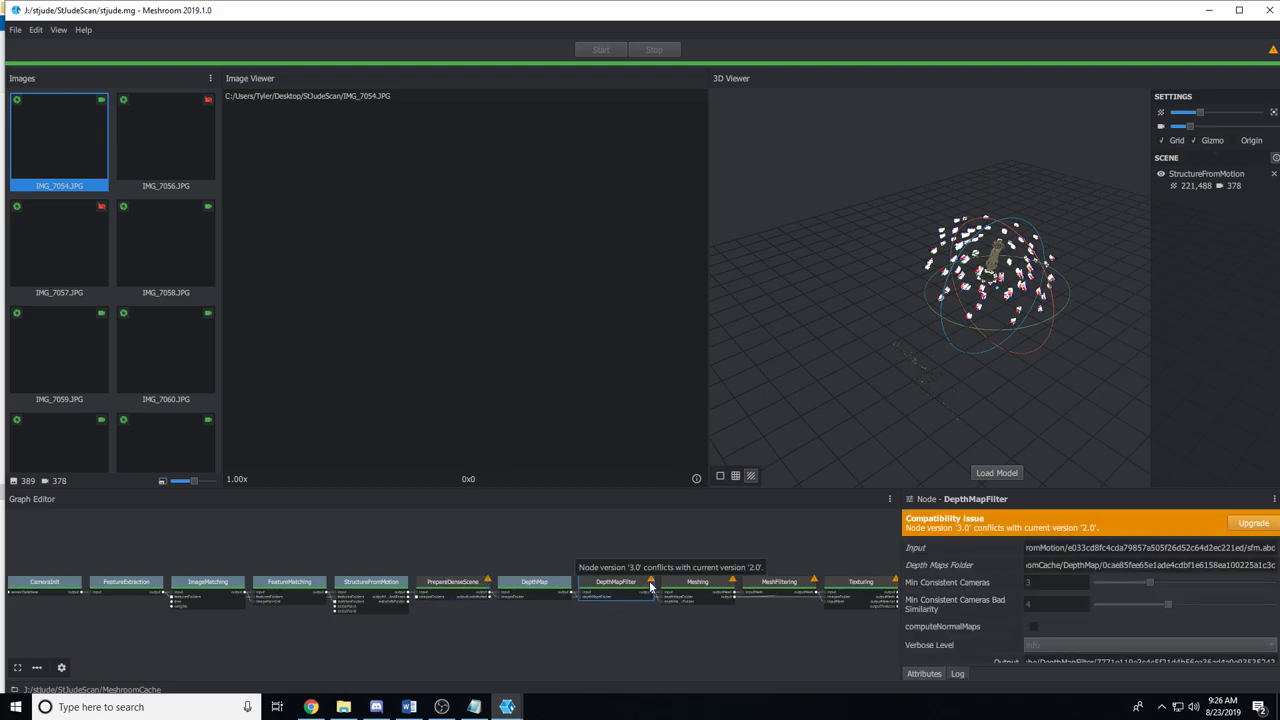
mouse_move(732, 585)
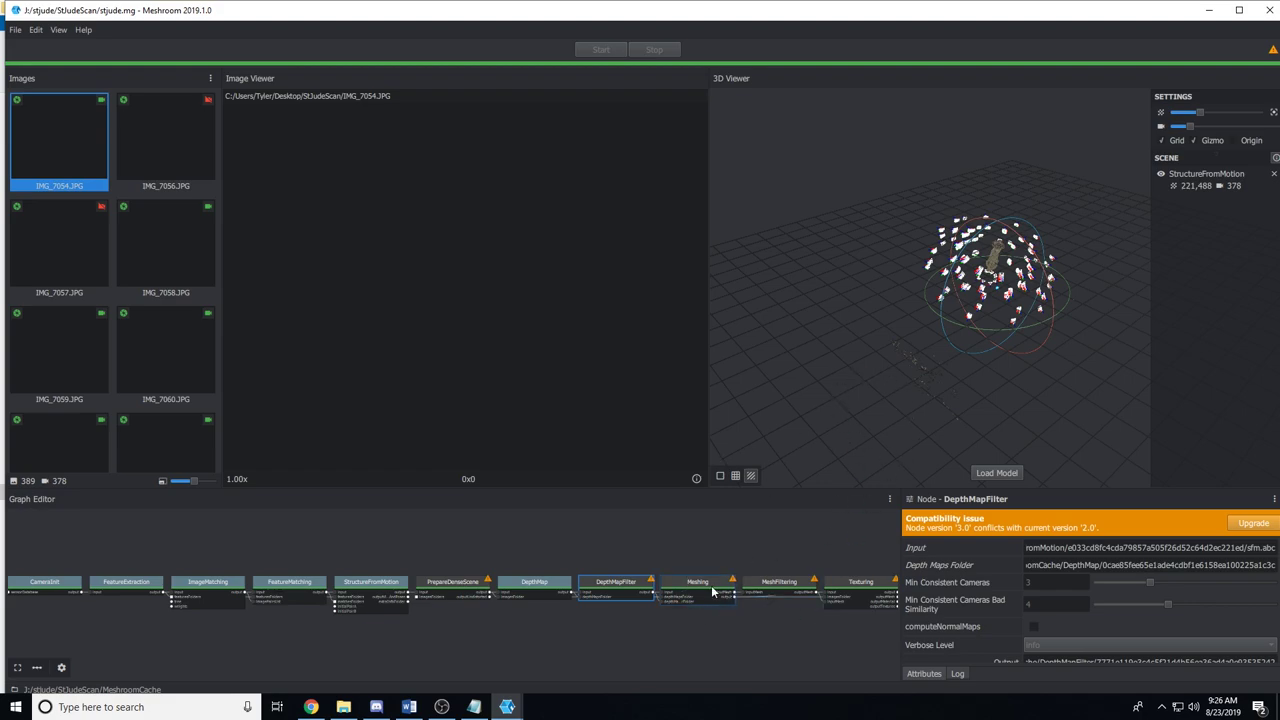
click(712, 592)
click(783, 589)
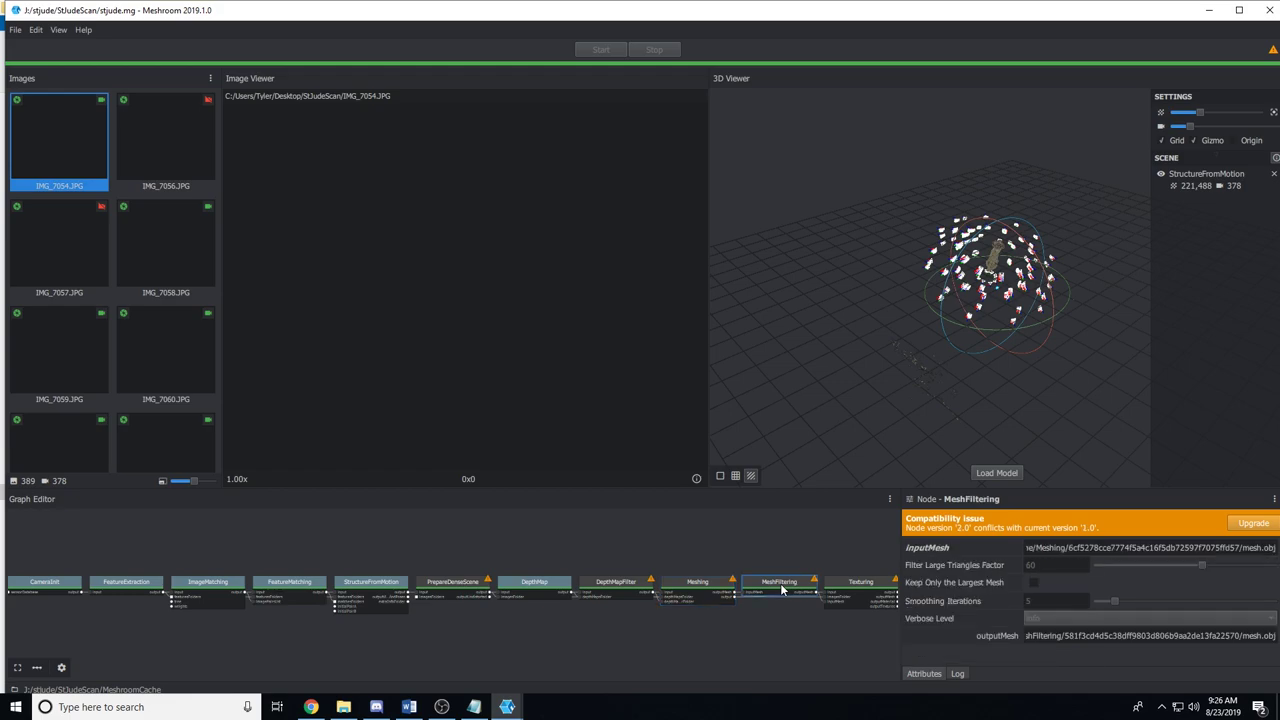
click(836, 585)
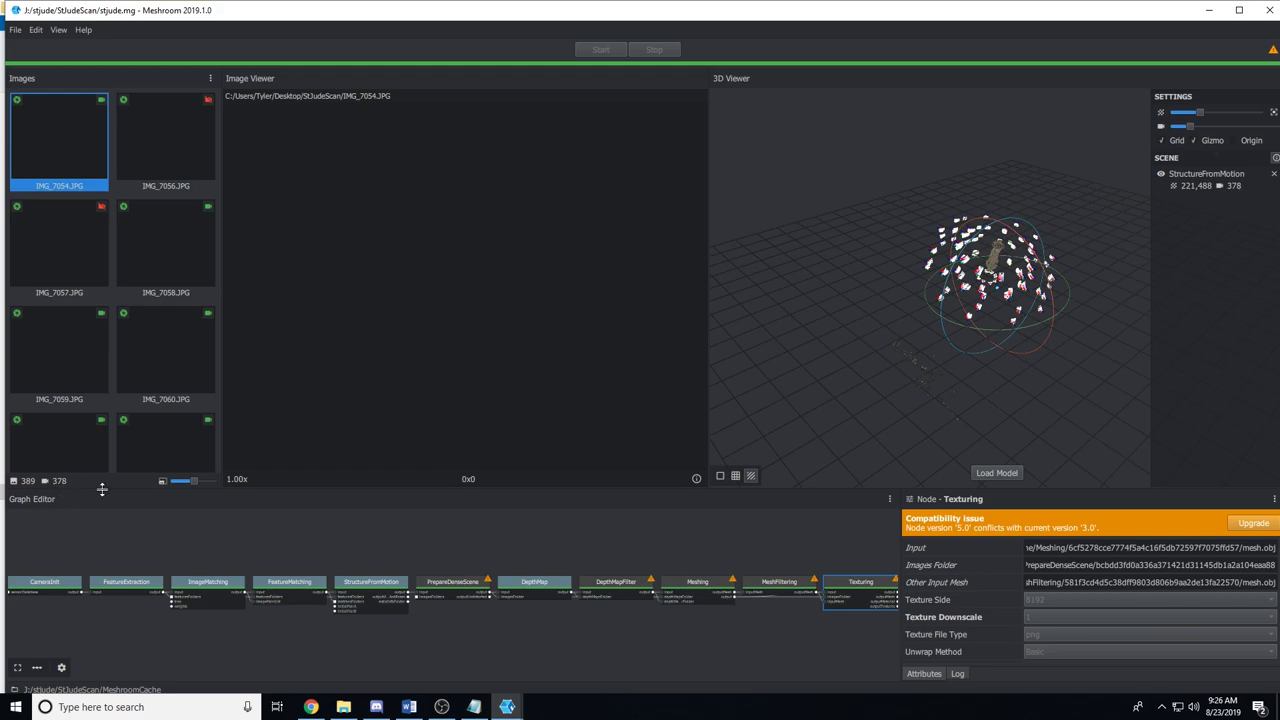
click(458, 589)
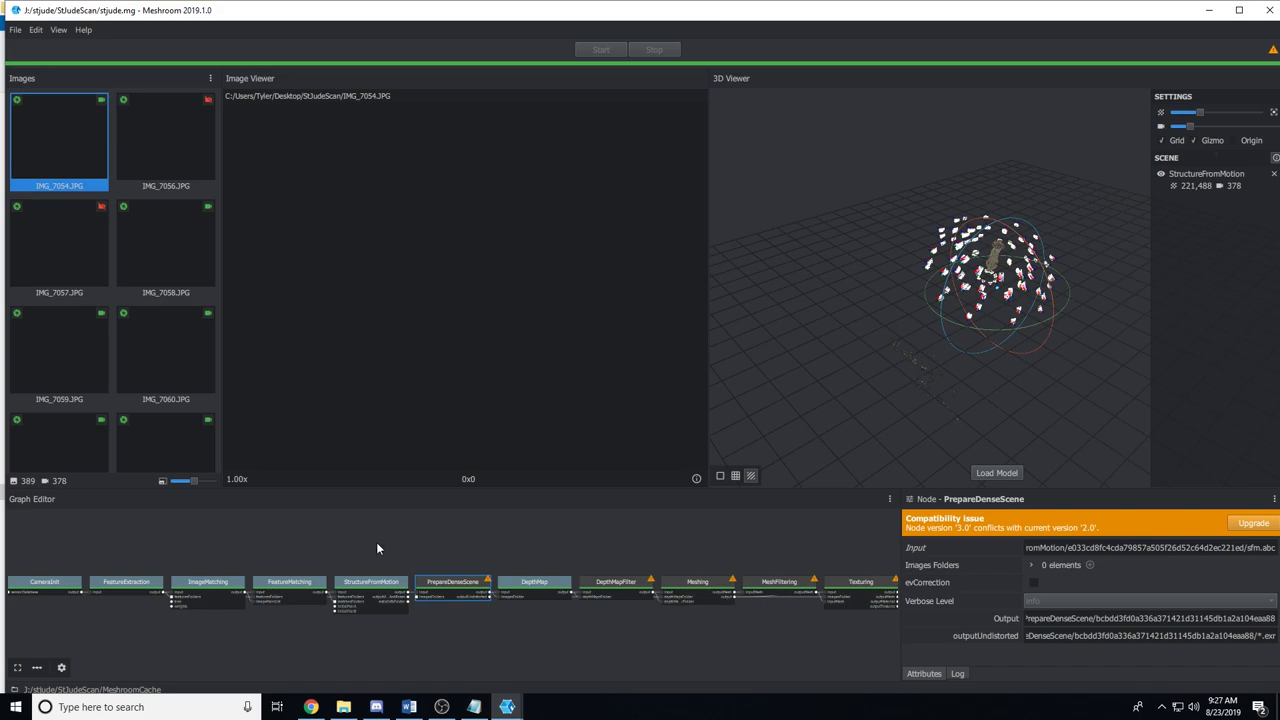
- Inspect the reconstructed camera positions around the statue and load the textured model into the 3D viewer
drag(1010, 195, 945, 425)
scroll(974, 310, up, 3)
scroll(971, 333, up, 1)
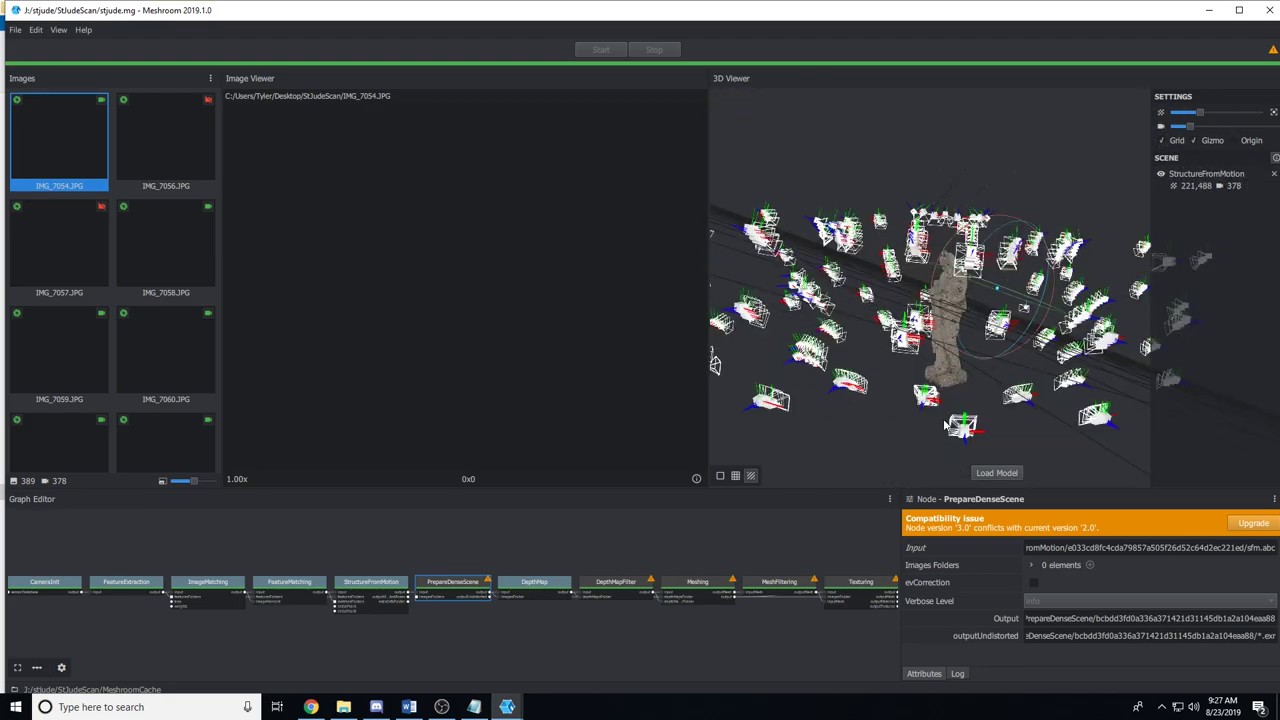
click(996, 475)
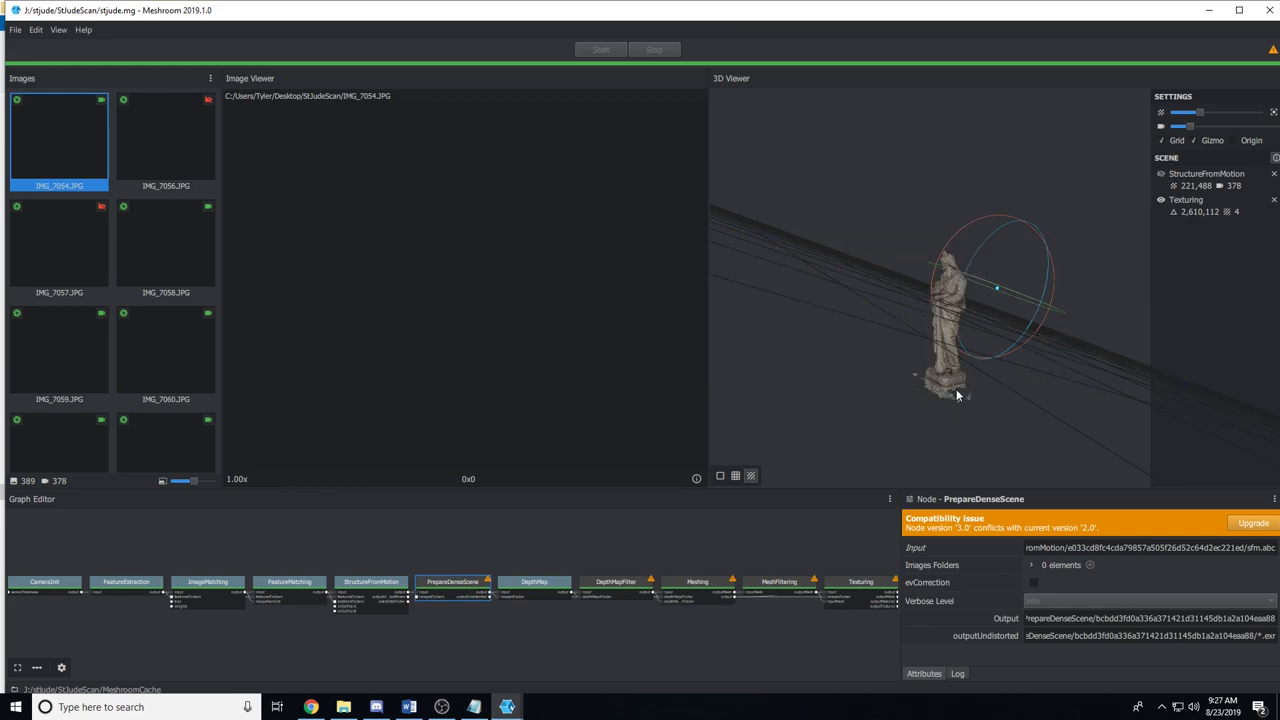
- Examine the textured statue model in the 3D viewer from several sides and up close
scroll(934, 354, up, 5)
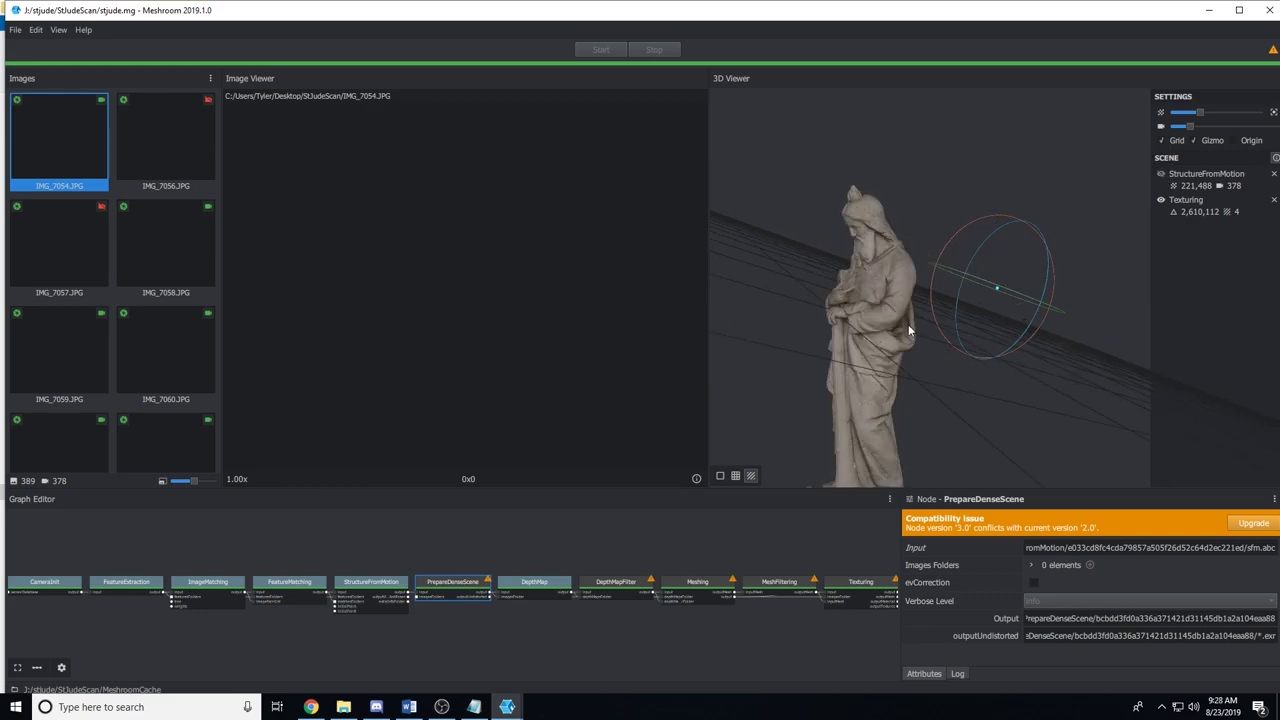
drag(908, 324, 986, 283)
scroll(1002, 274, up, 3)
scroll(1002, 304, down, 3)
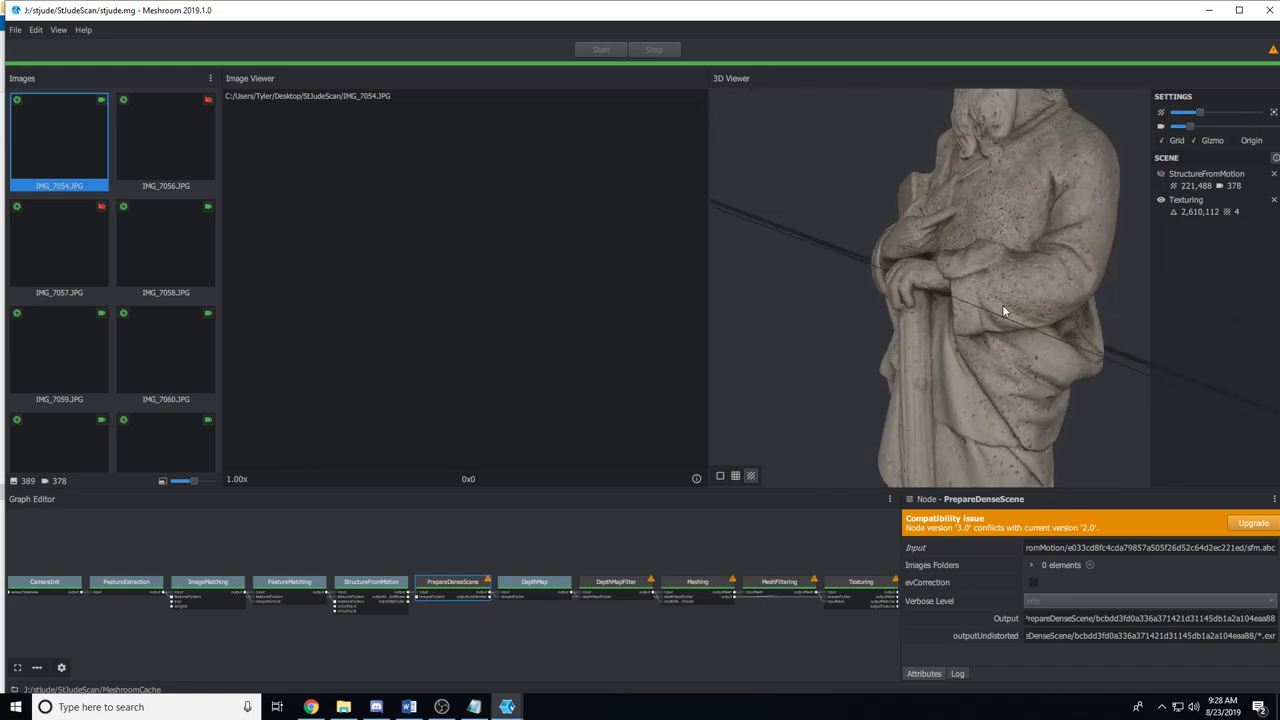
scroll(997, 320, down, 2)
drag(997, 320, 954, 302)
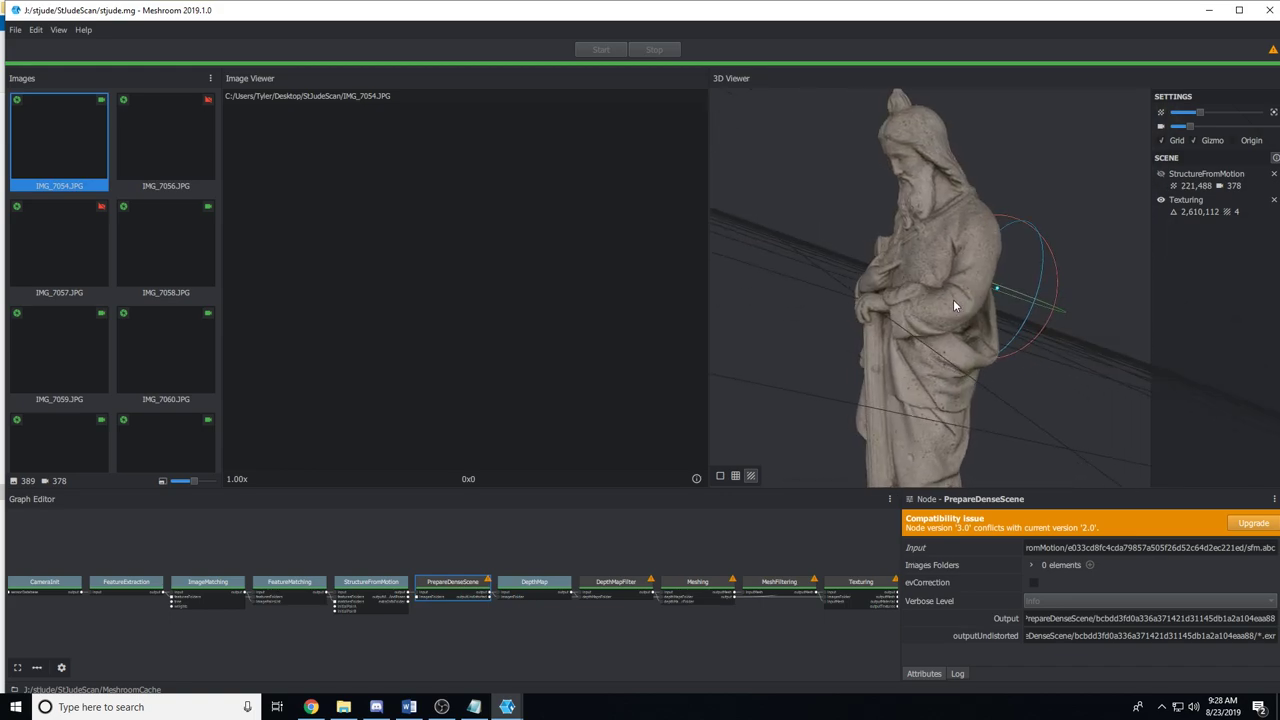
scroll(947, 308, down, 2)
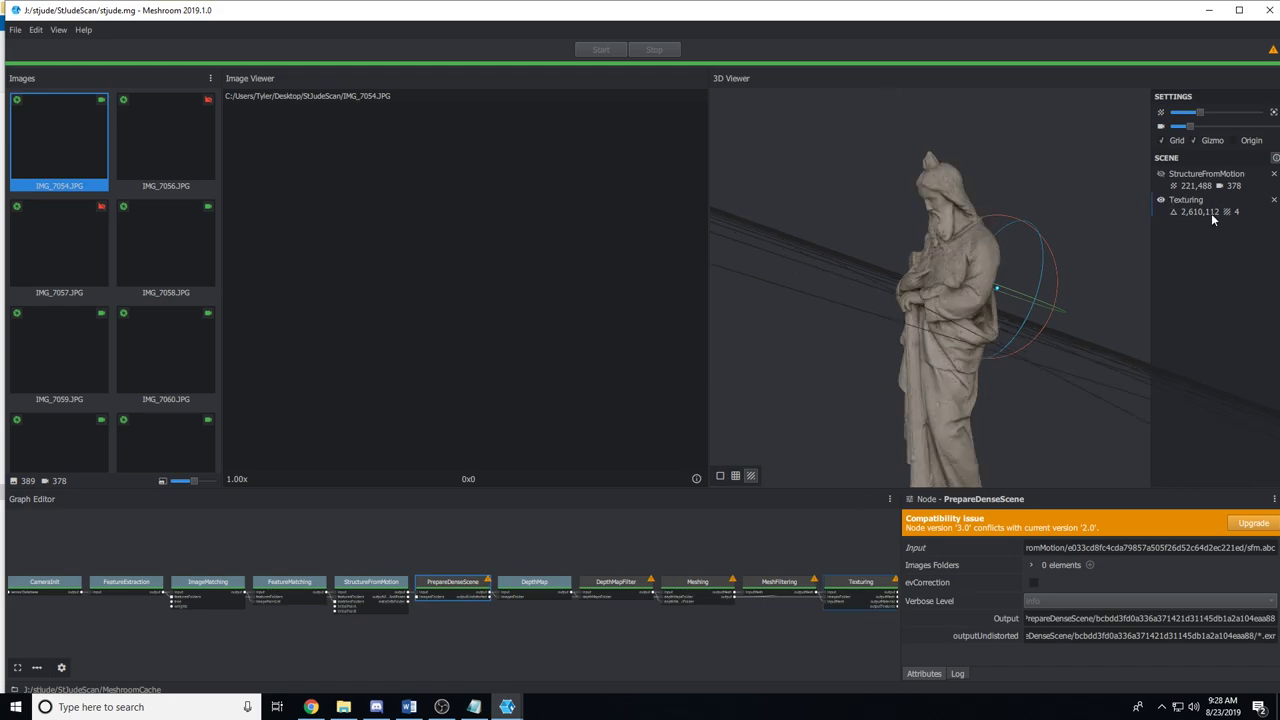
drag(1028, 256, 953, 236)
scroll(977, 219, up, 2)
- Copy the Output Mesh path of the Texturing node, ending in texturedMesh.obj
click(857, 594)
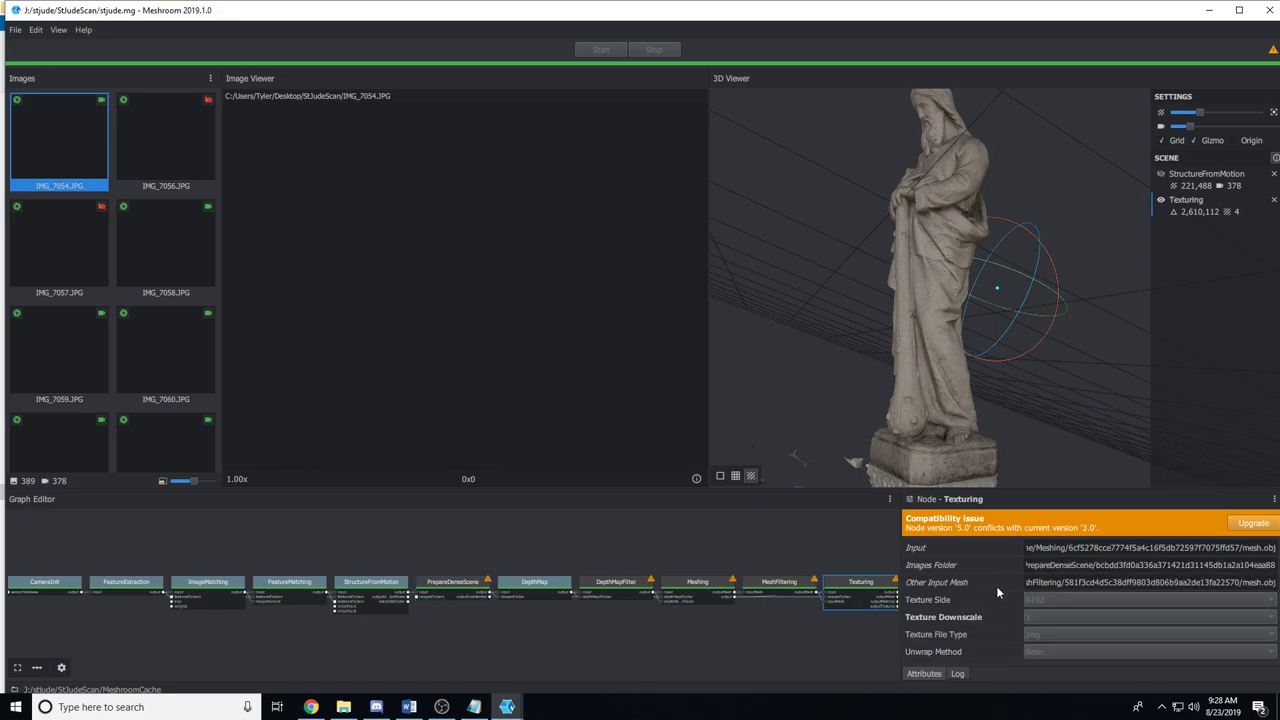
scroll(985, 580, down, 6)
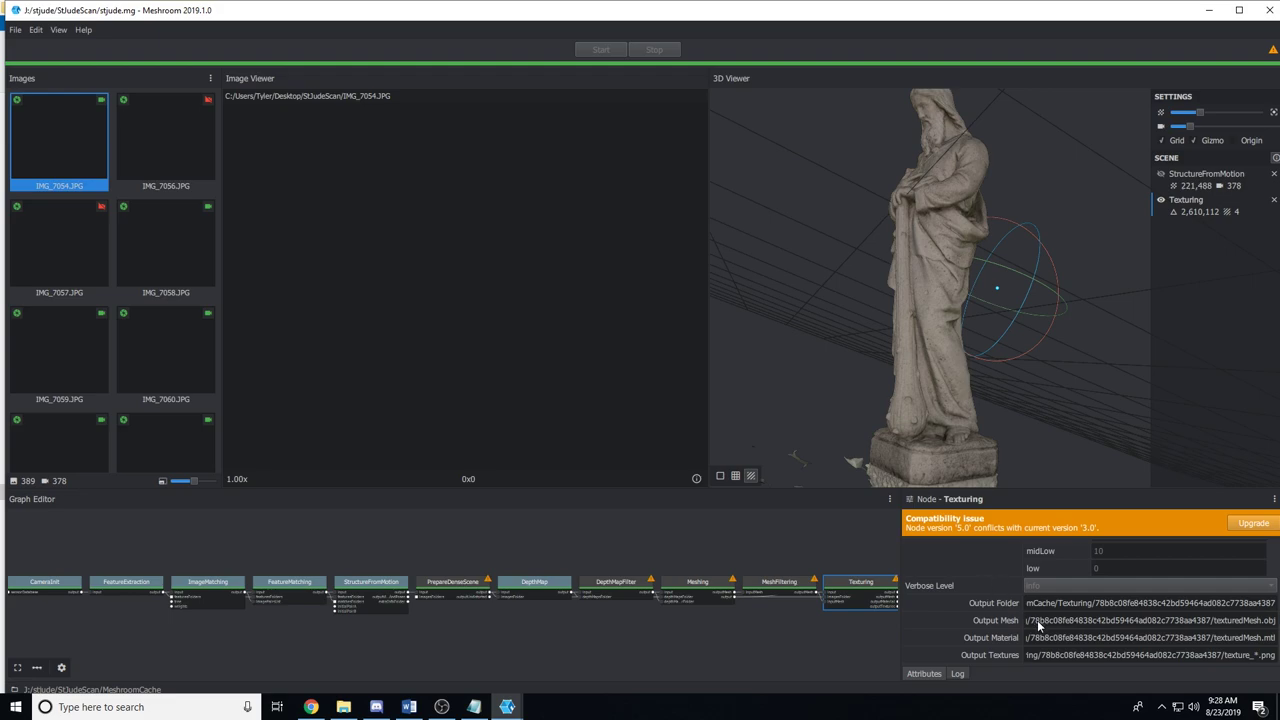
triple_click(1037, 620)
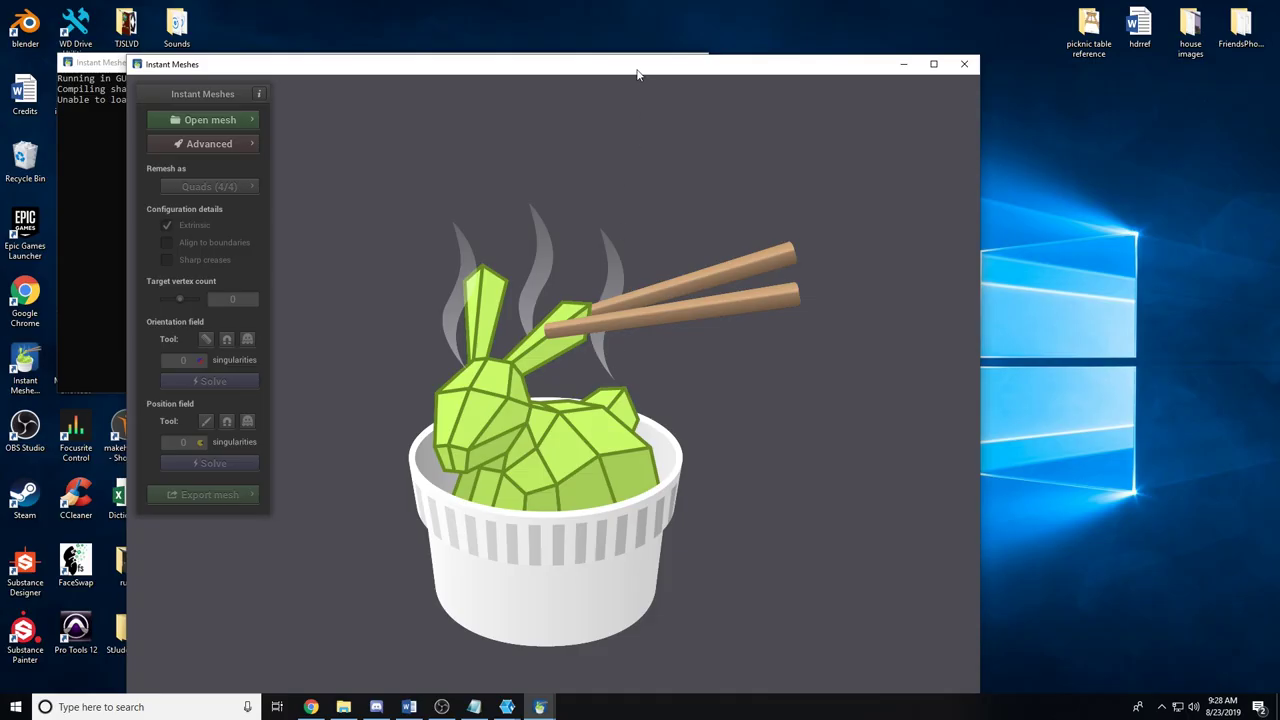
- In Instant Meshes, start opening a mesh and go to the copied Texturing output path with the file name removed
drag(640, 68, 655, 24)
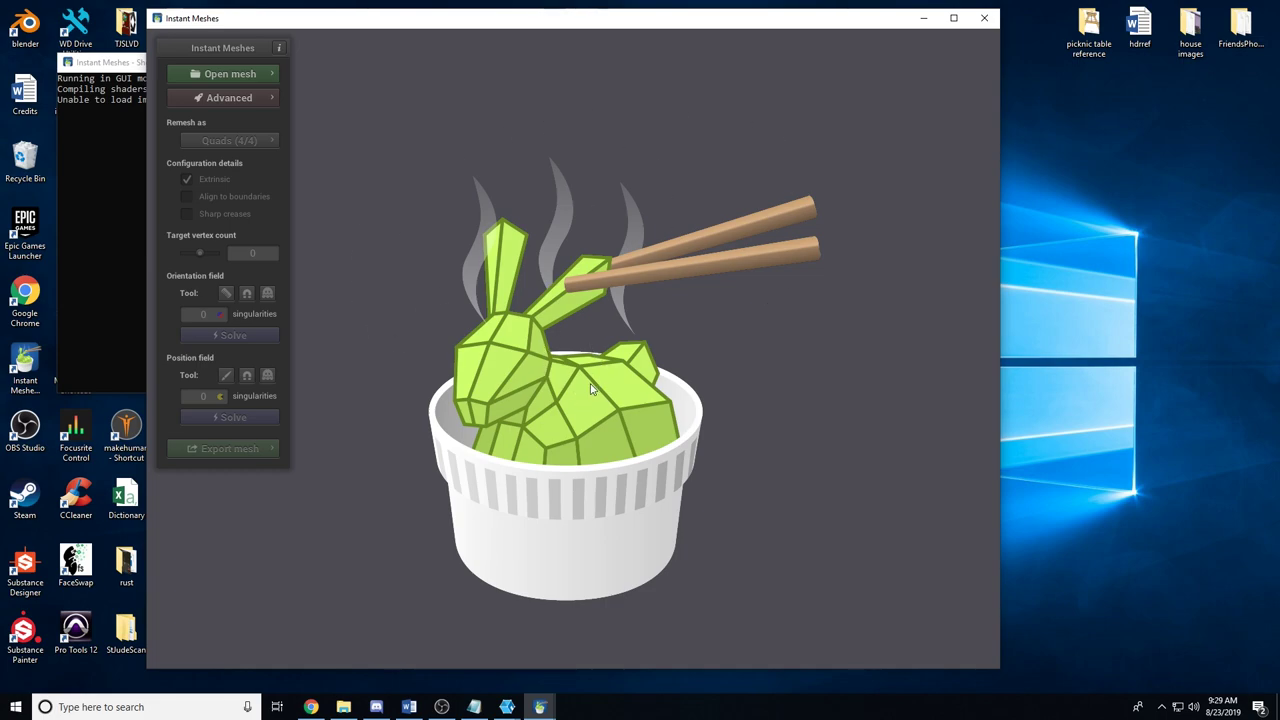
click(238, 73)
click(324, 86)
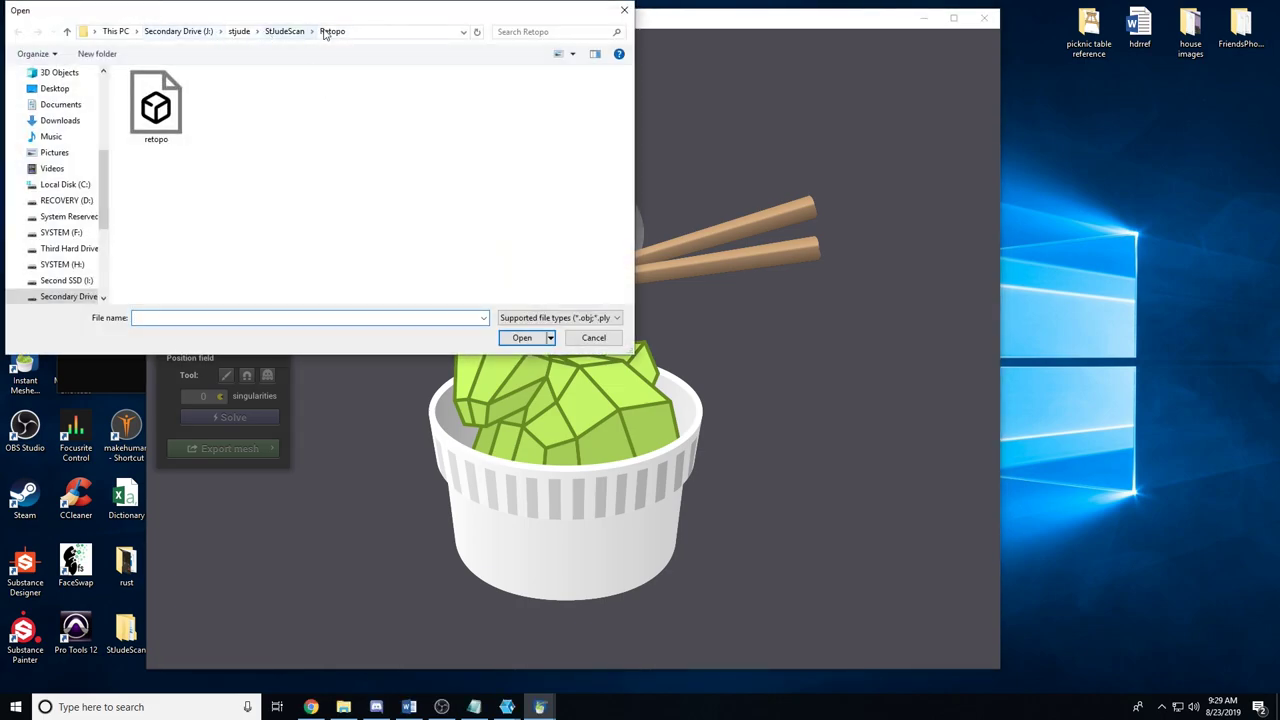
click(390, 34)
key(ctrl+v)
key(Return)
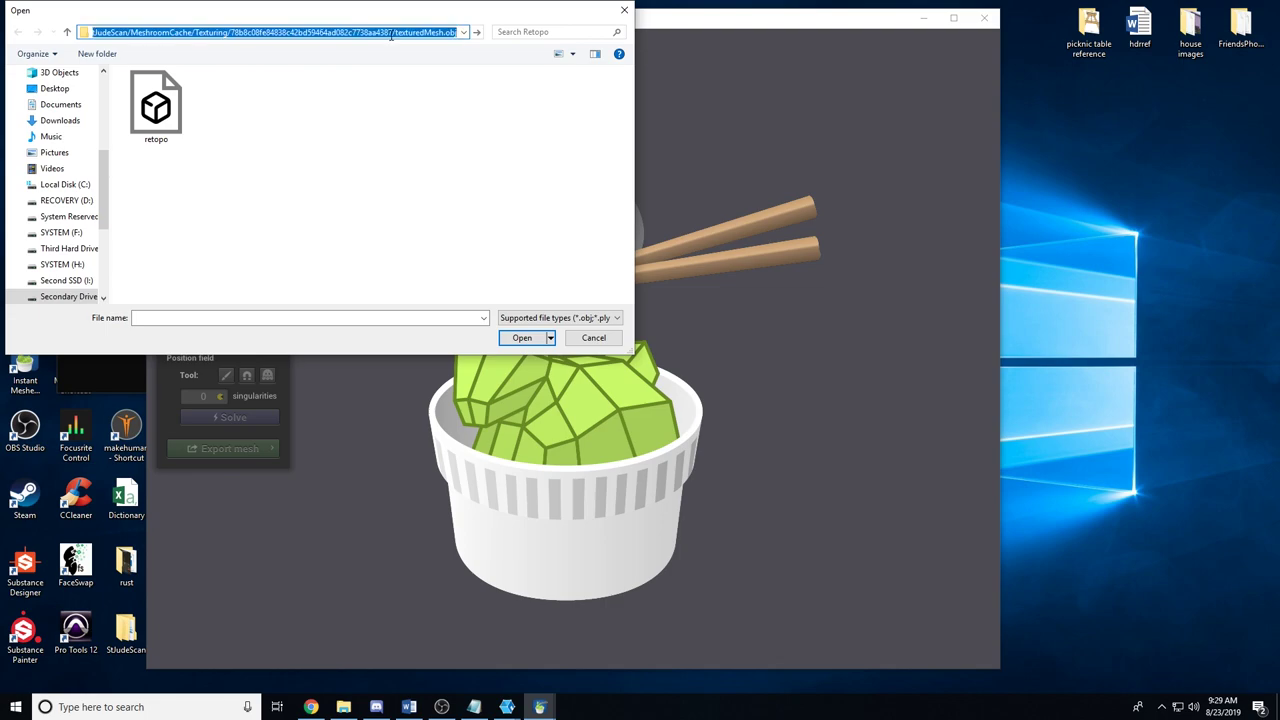
click(347, 64)
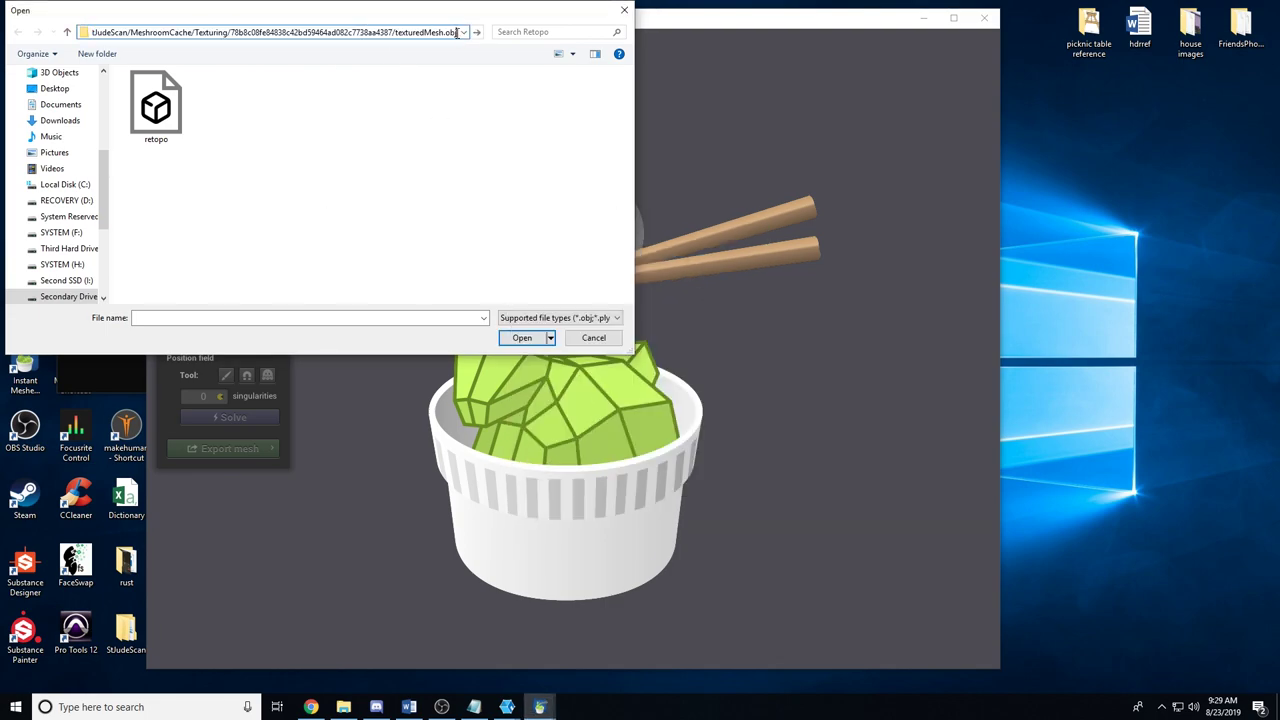
drag(457, 32, 395, 32)
key(BackSpace)
key(Return)
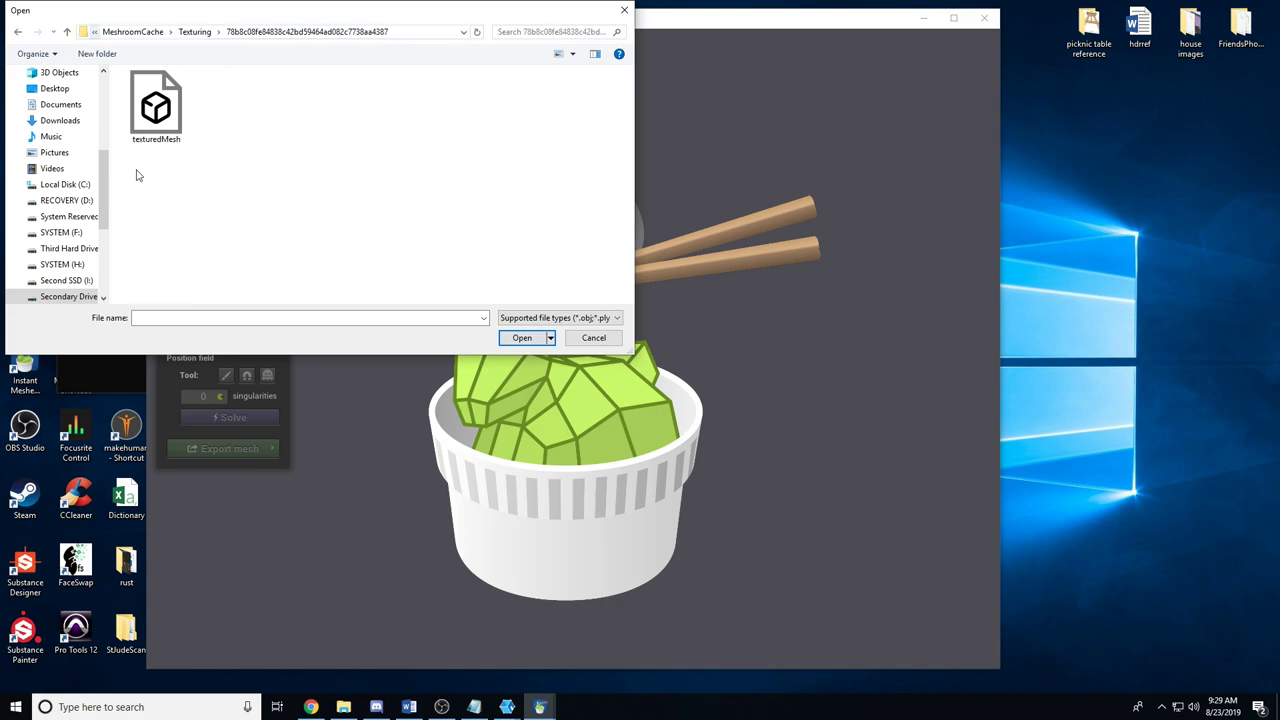
- Open the texturedMesh file from the Texturing output folder and look over the loaded statue from several sides
click(163, 120)
click(530, 337)
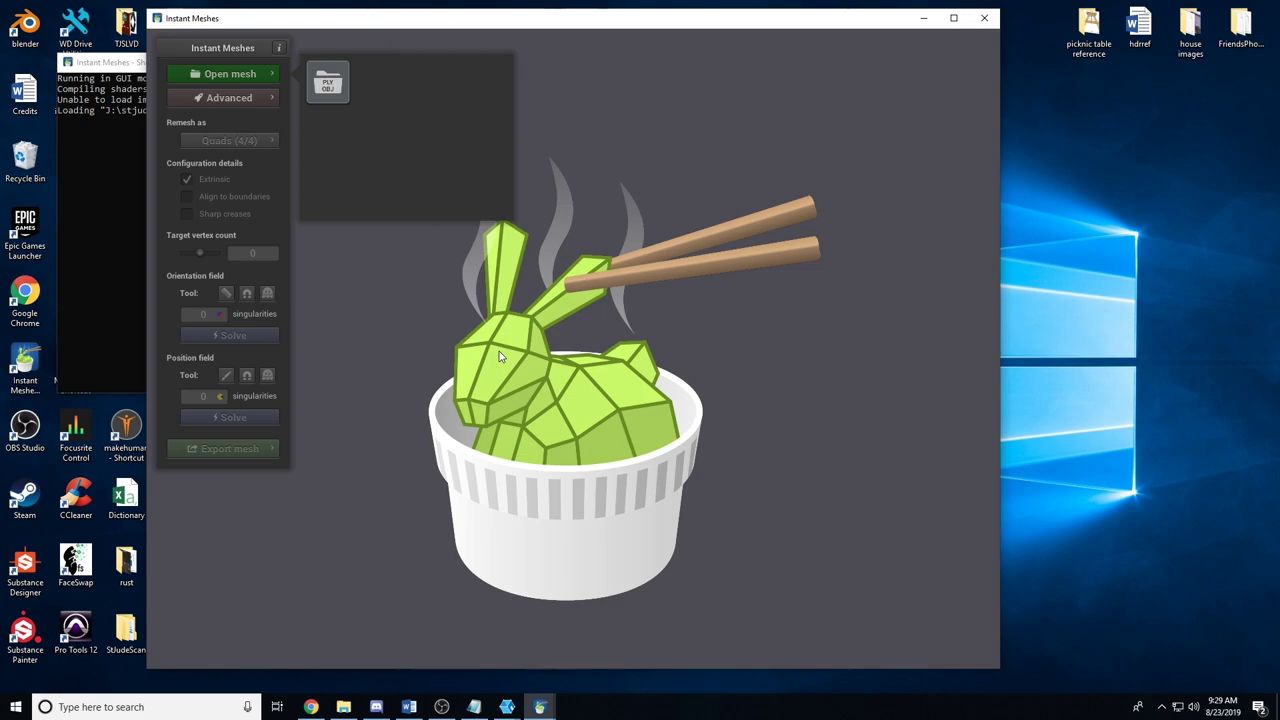
drag(559, 481, 553, 530)
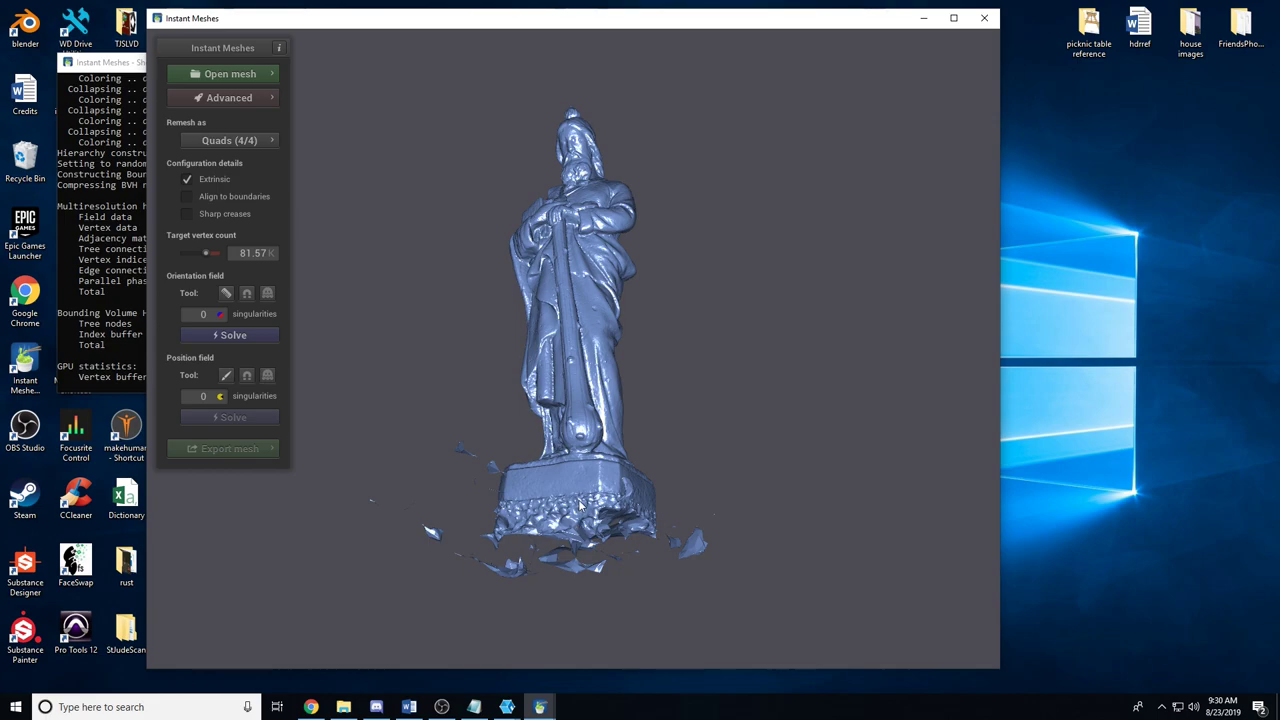
drag(581, 503, 490, 360)
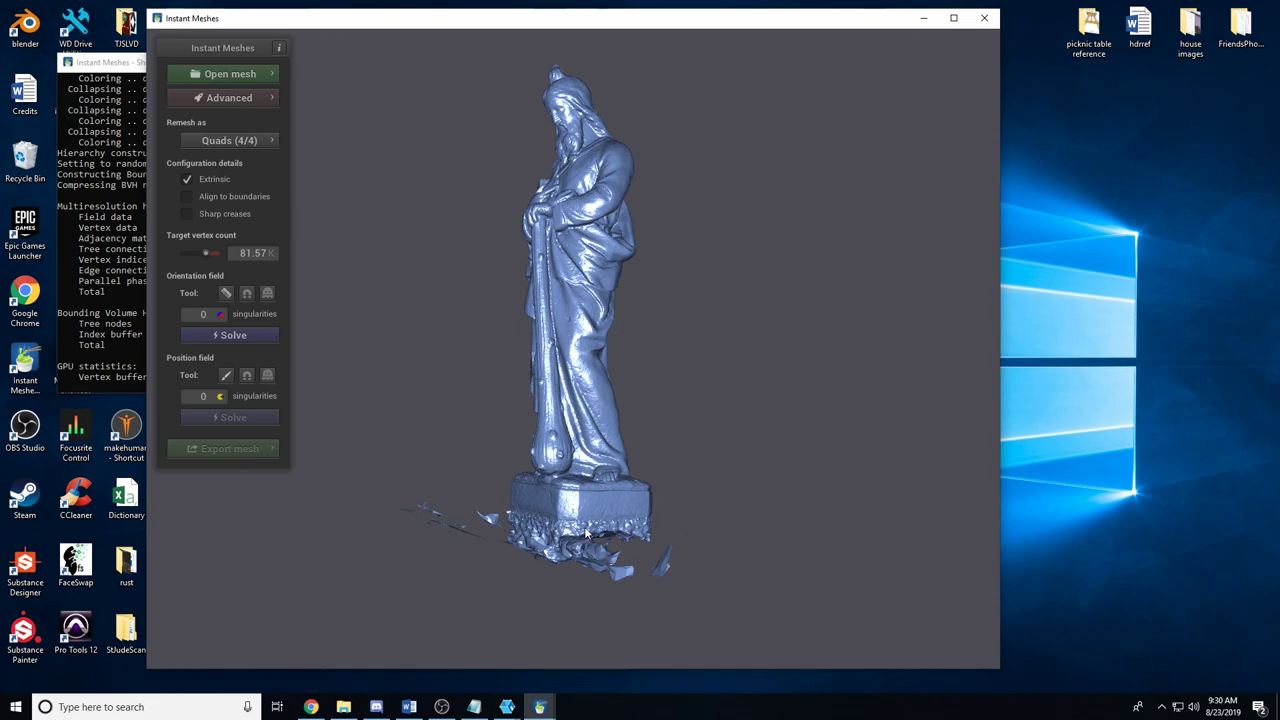
drag(615, 537, 580, 430)
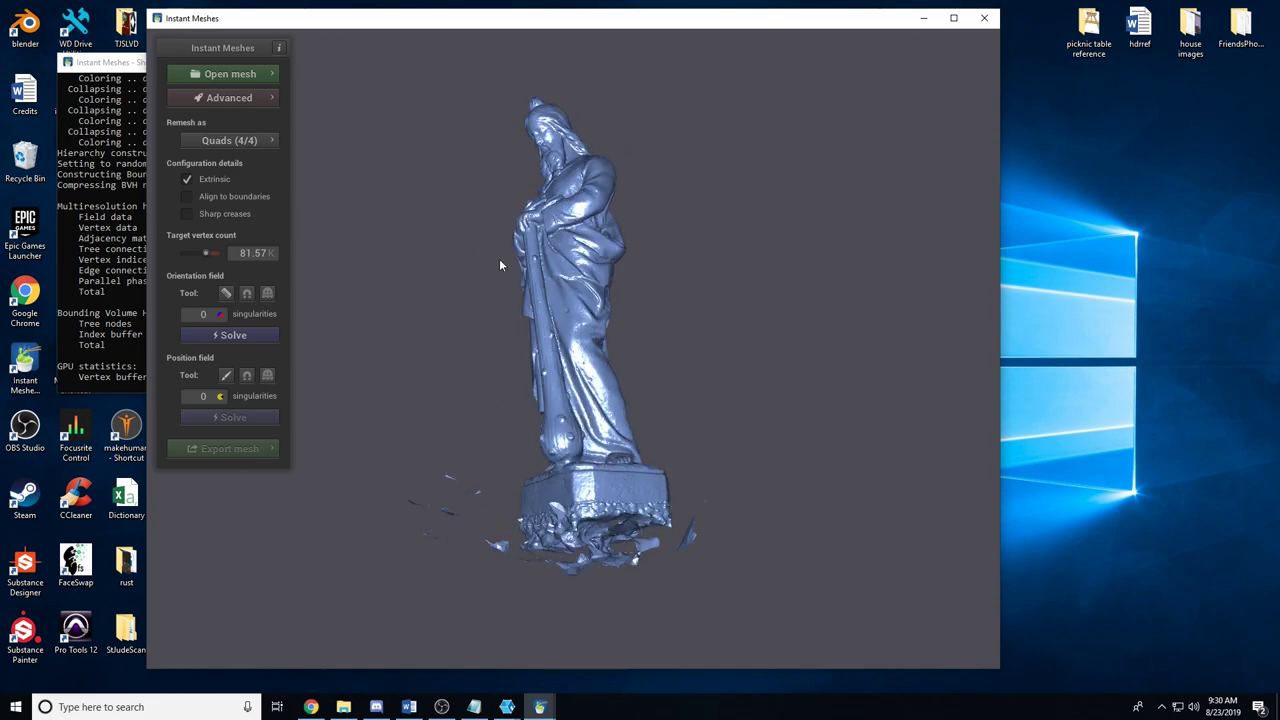
drag(491, 174, 547, 183)
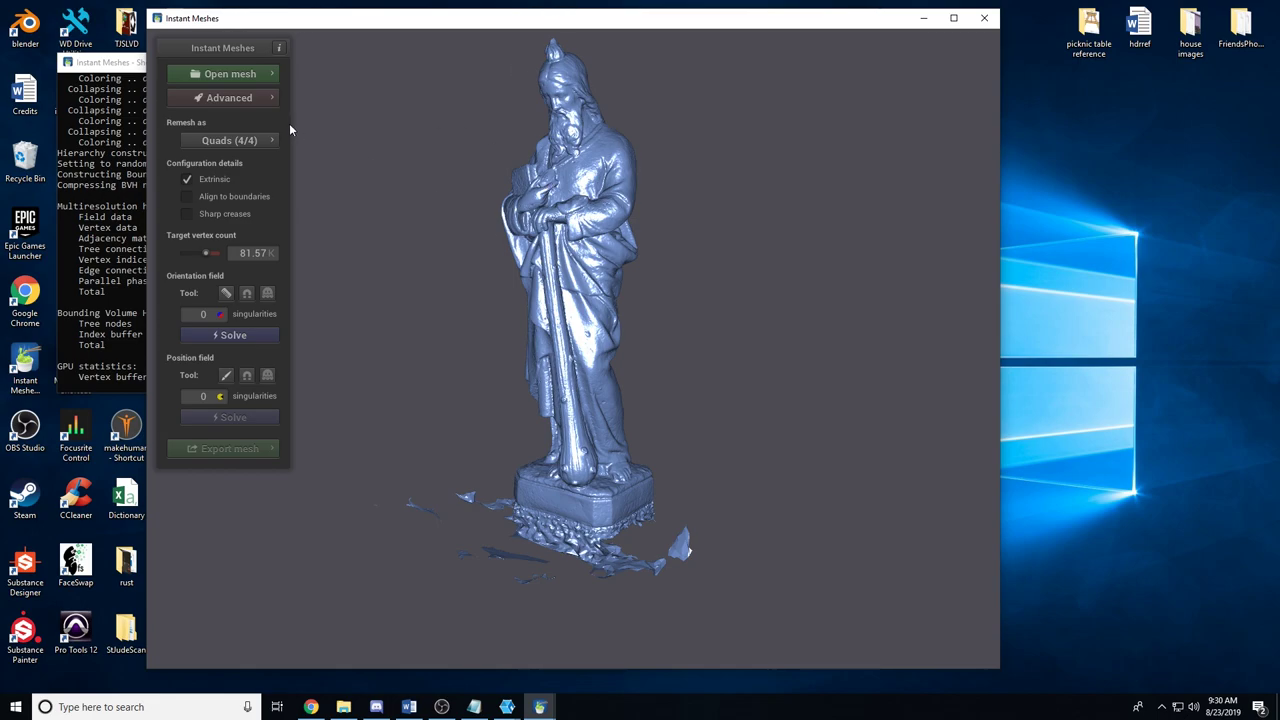
- Set the remesh type to Triangles (6-RoSy, 6-PoSy) and the target vertex count to about 5.25 K
click(214, 140)
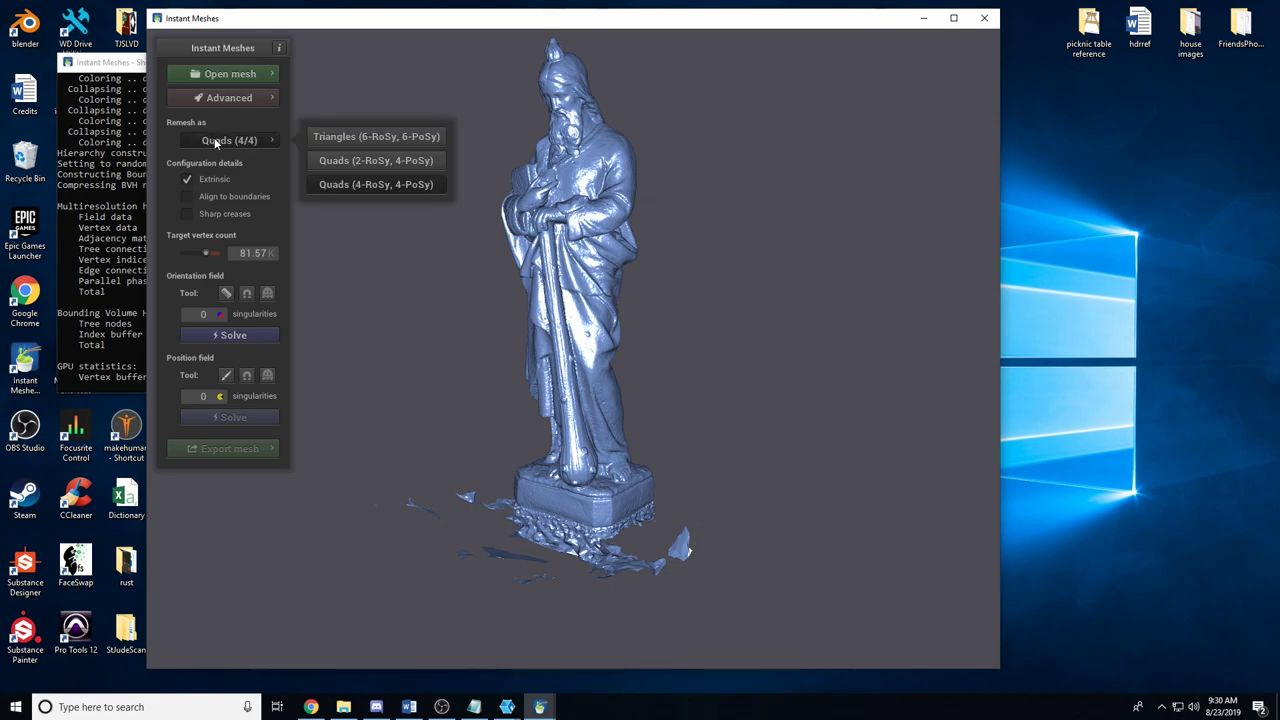
click(344, 137)
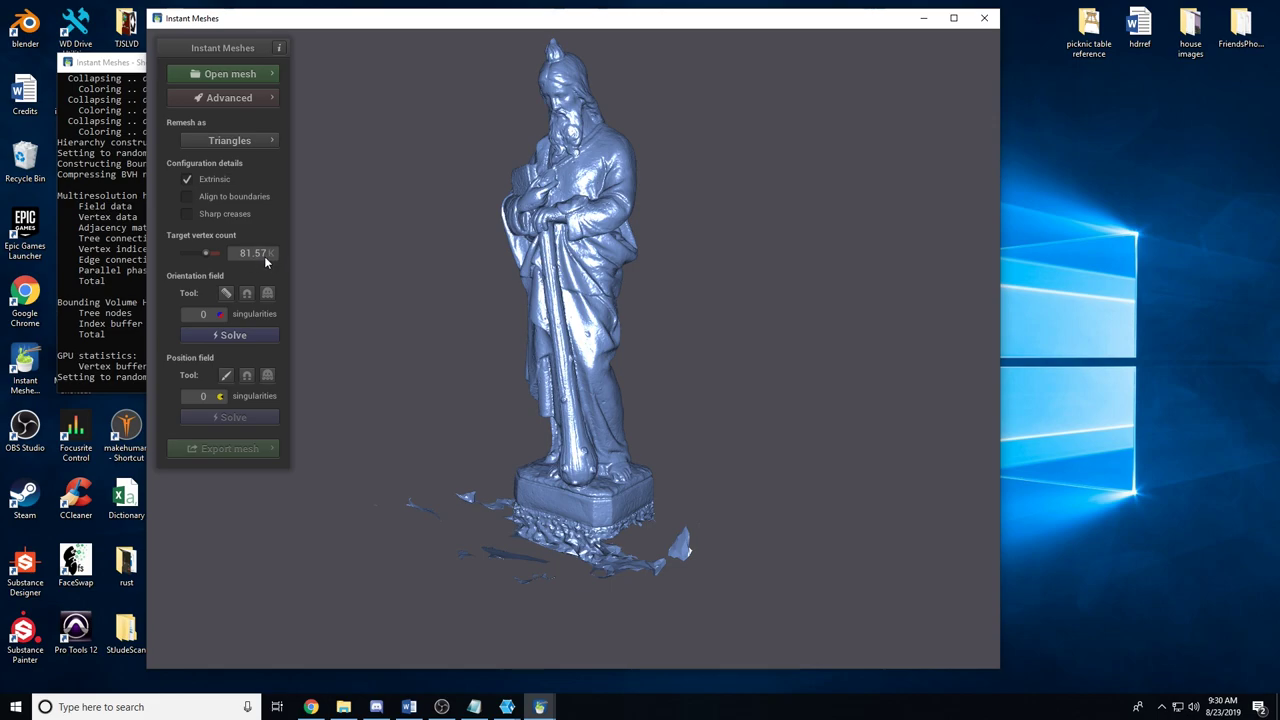
drag(204, 252, 196, 255)
- Solve the statue's orientation field followed by its position field
click(222, 335)
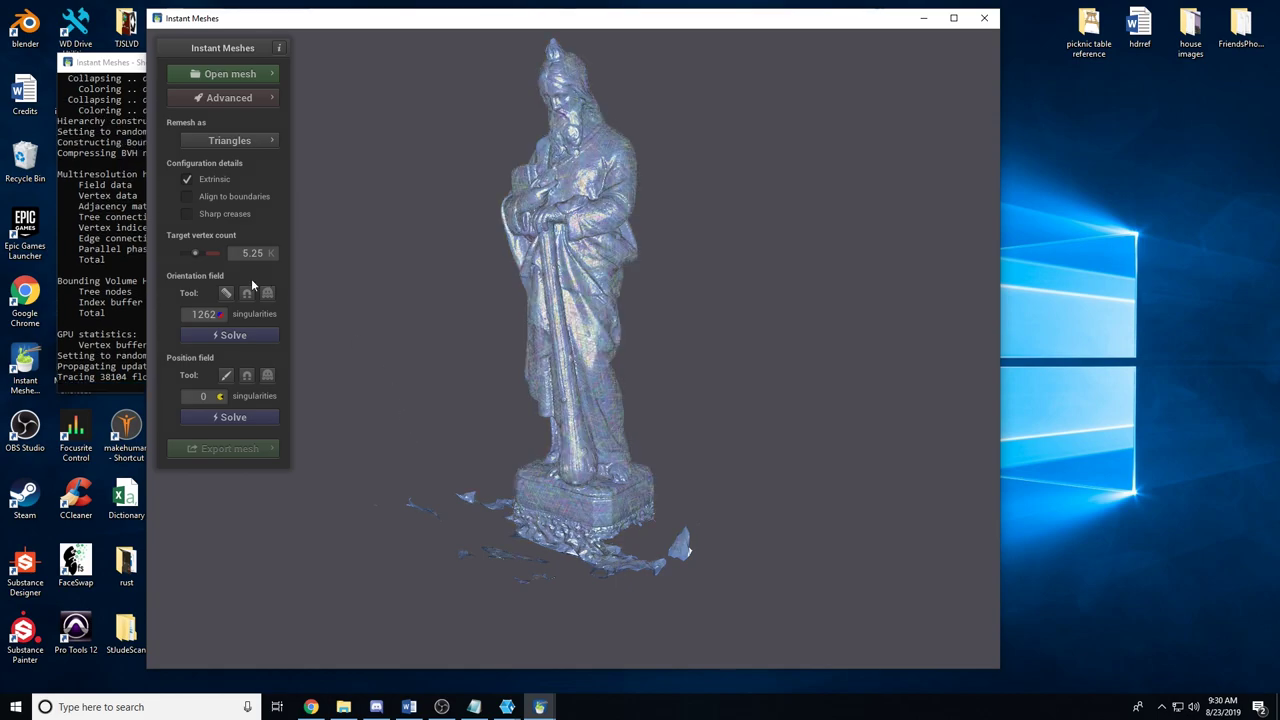
click(251, 419)
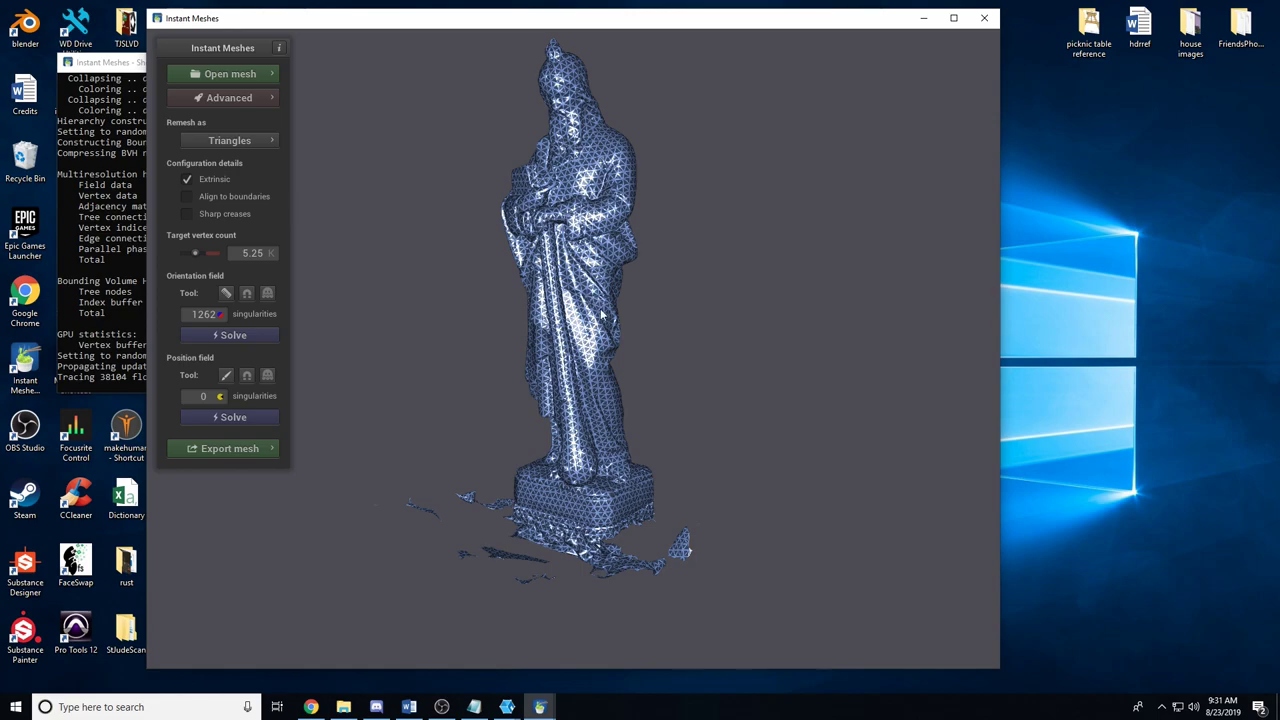
- Examine the triangle remesh preview of the statue from the front, back and sides, and up close
drag(592, 306, 566, 242)
scroll(566, 242, up, 5)
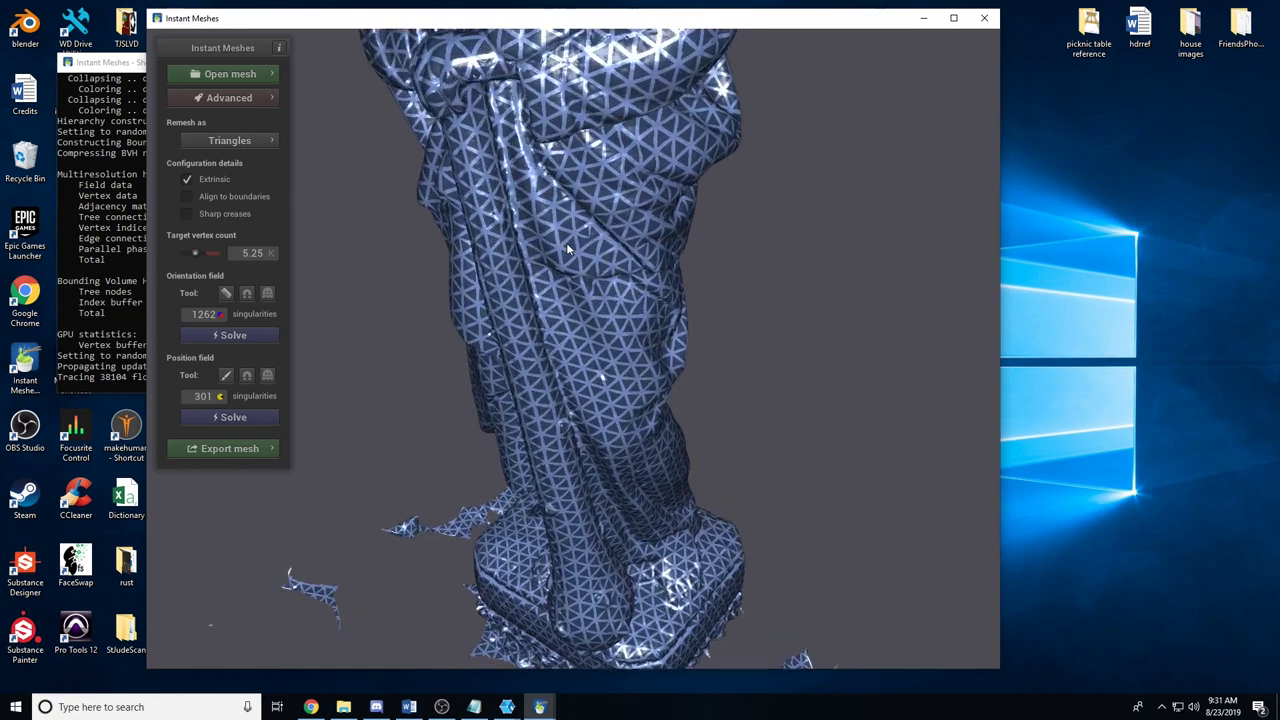
scroll(566, 242, down, 6)
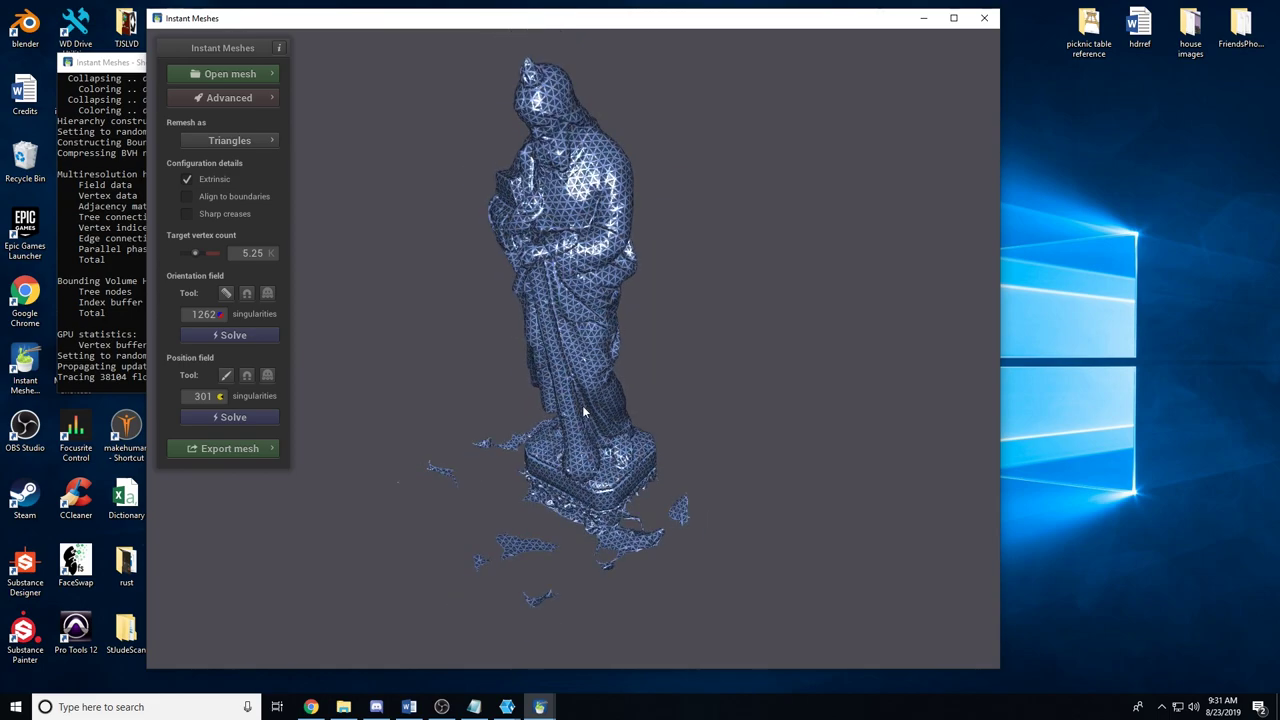
drag(580, 335, 600, 320)
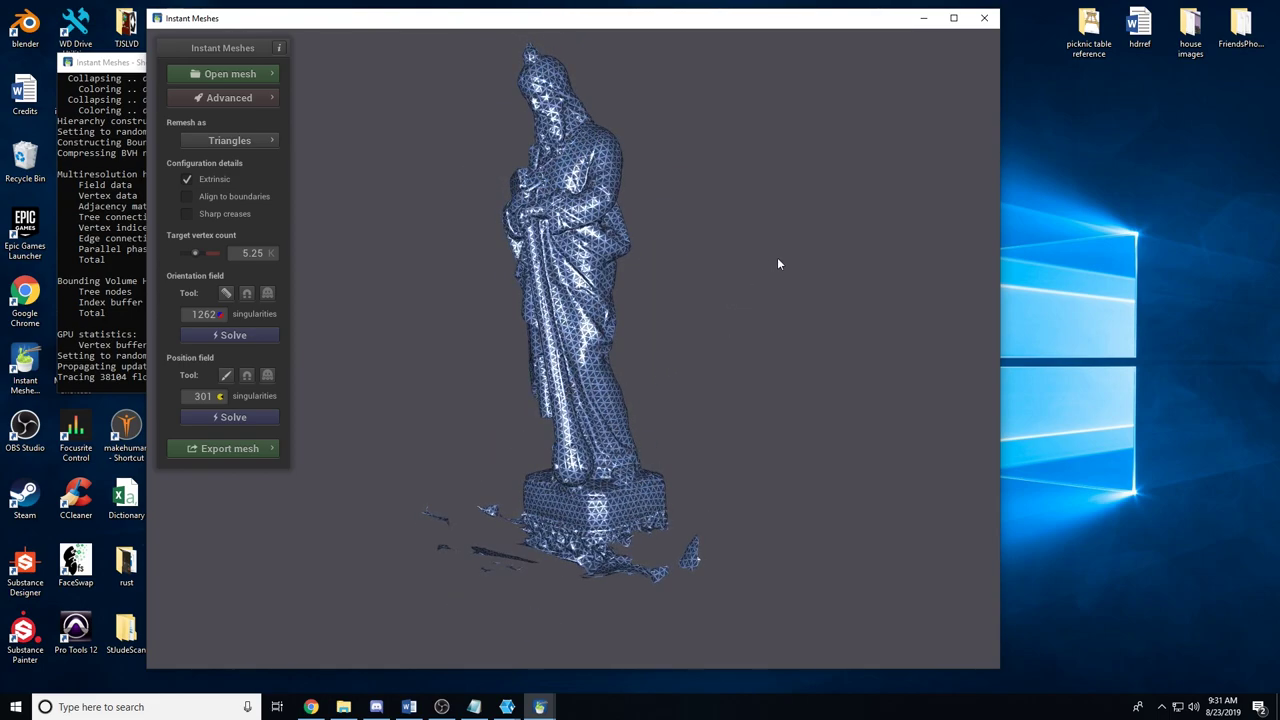
drag(781, 342, 592, 400)
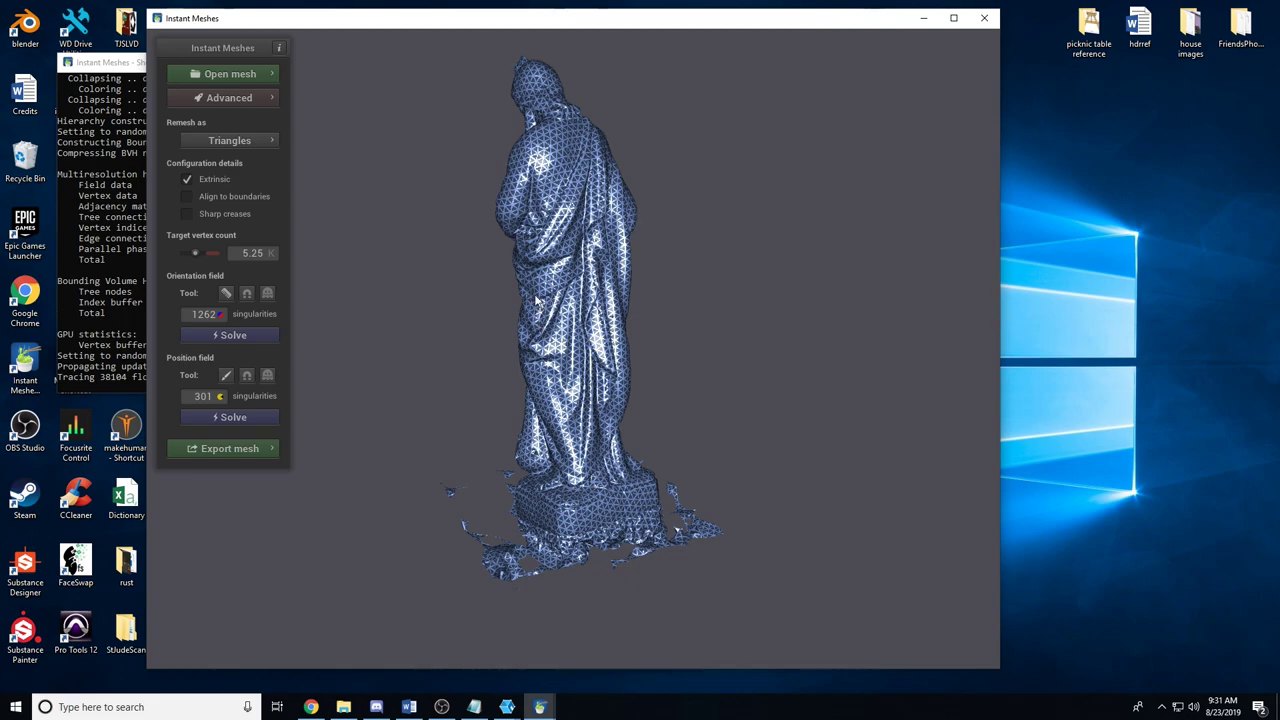
drag(537, 300, 598, 302)
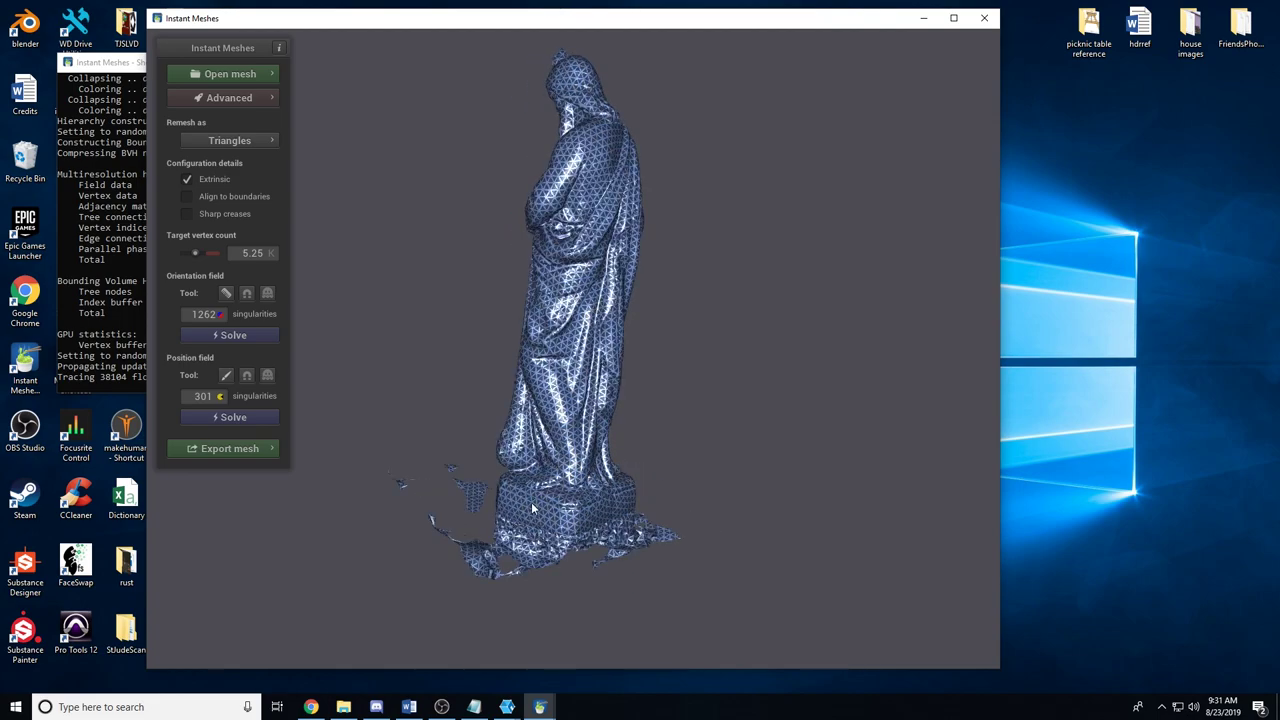
scroll(545, 503, up, 2)
drag(545, 503, 639, 208)
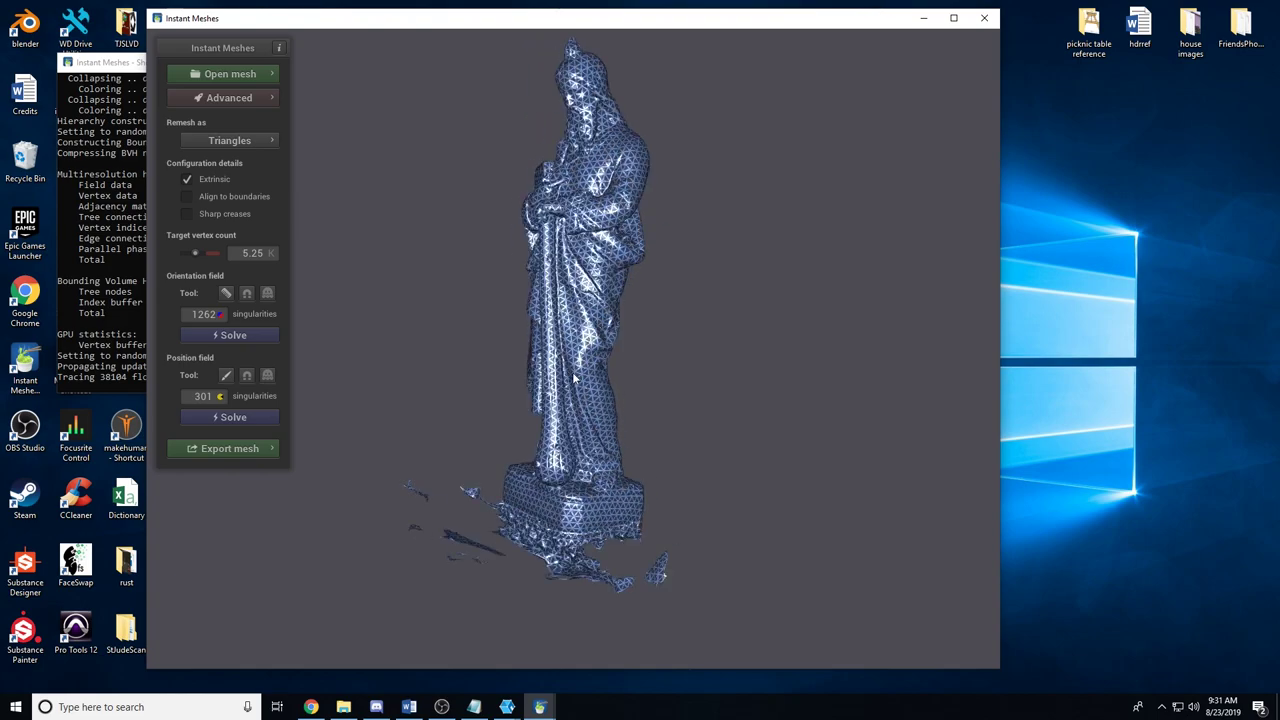
drag(560, 435, 584, 397)
drag(560, 311, 659, 298)
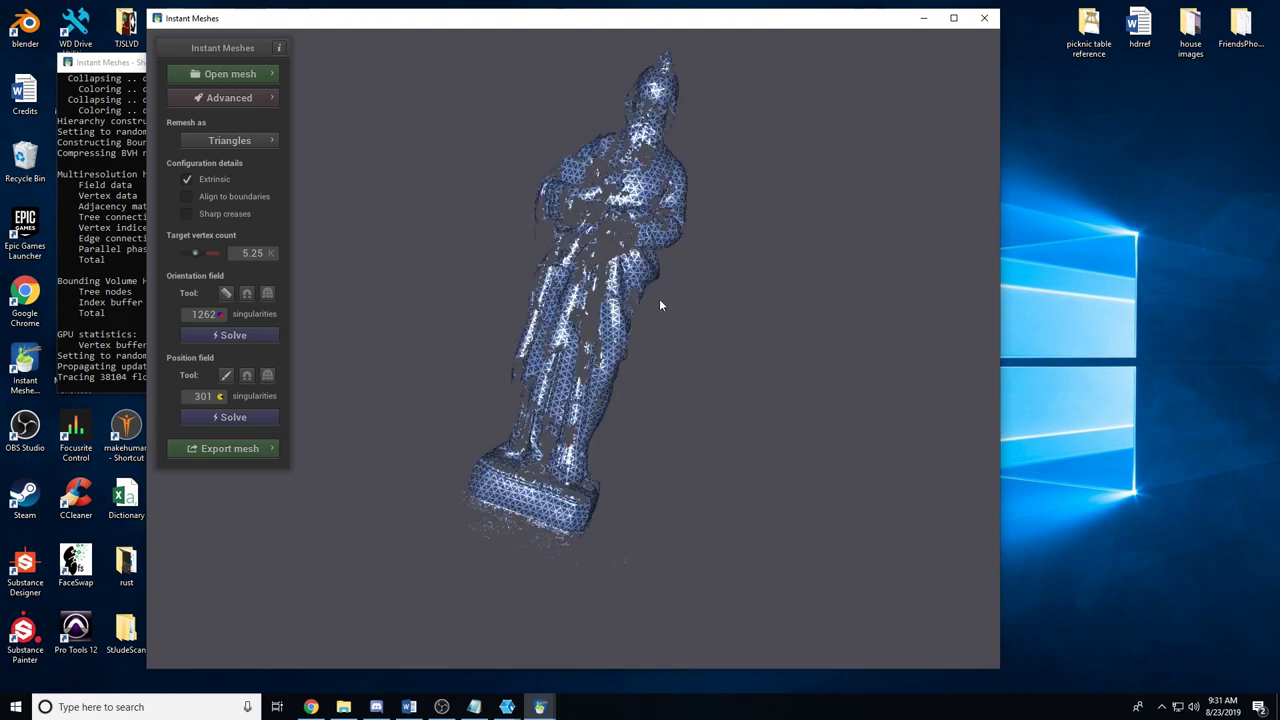
drag(652, 236, 567, 193)
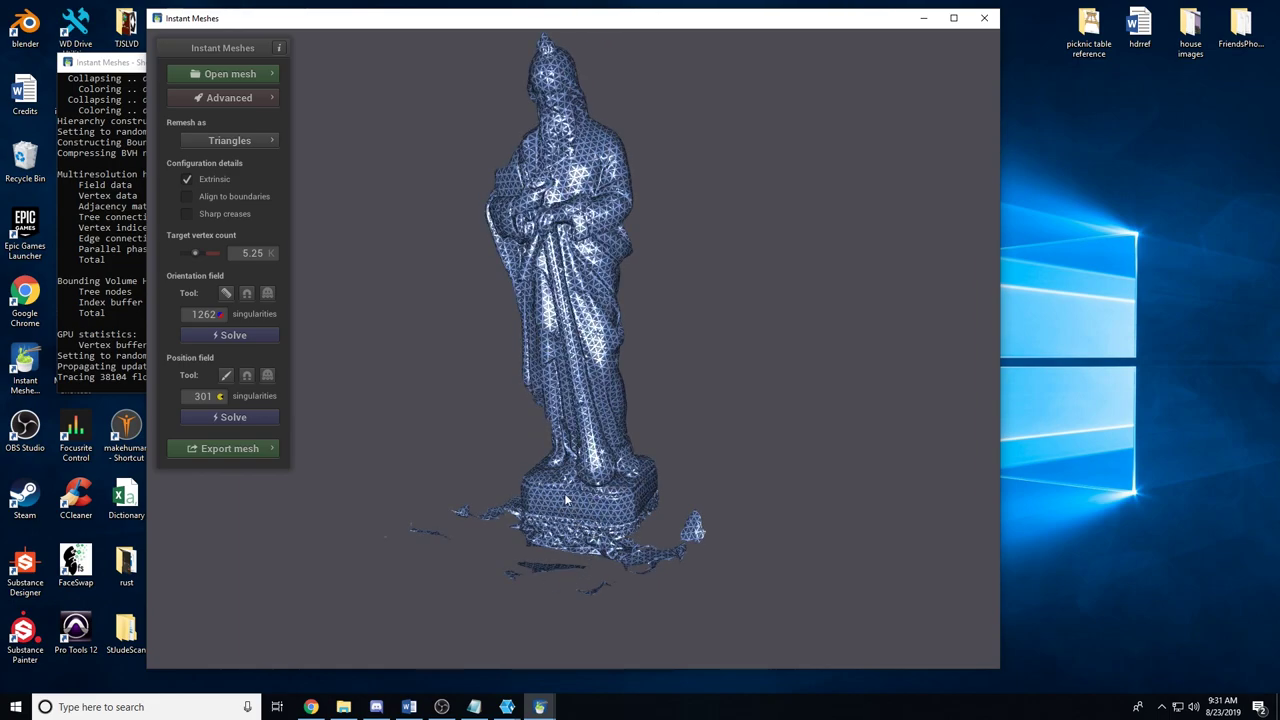
scroll(577, 322, up, 3)
scroll(577, 322, up, 2)
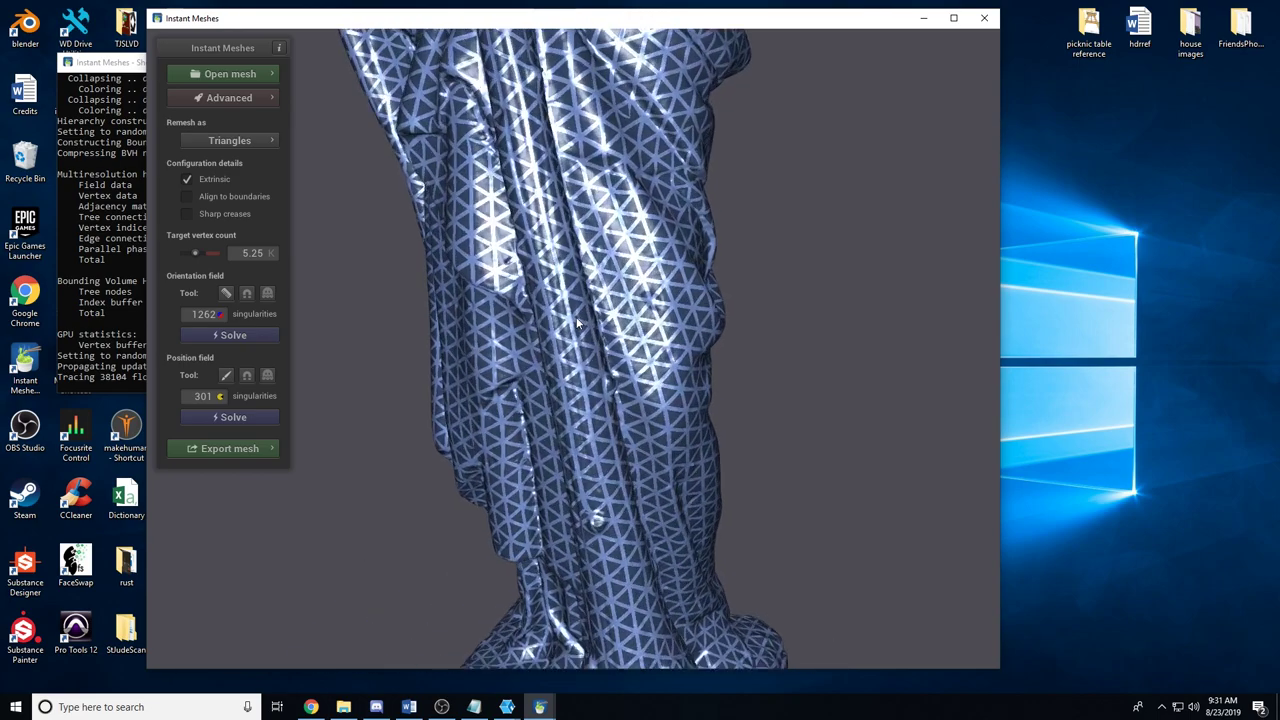
scroll(600, 190, down, 5)
drag(604, 180, 533, 442)
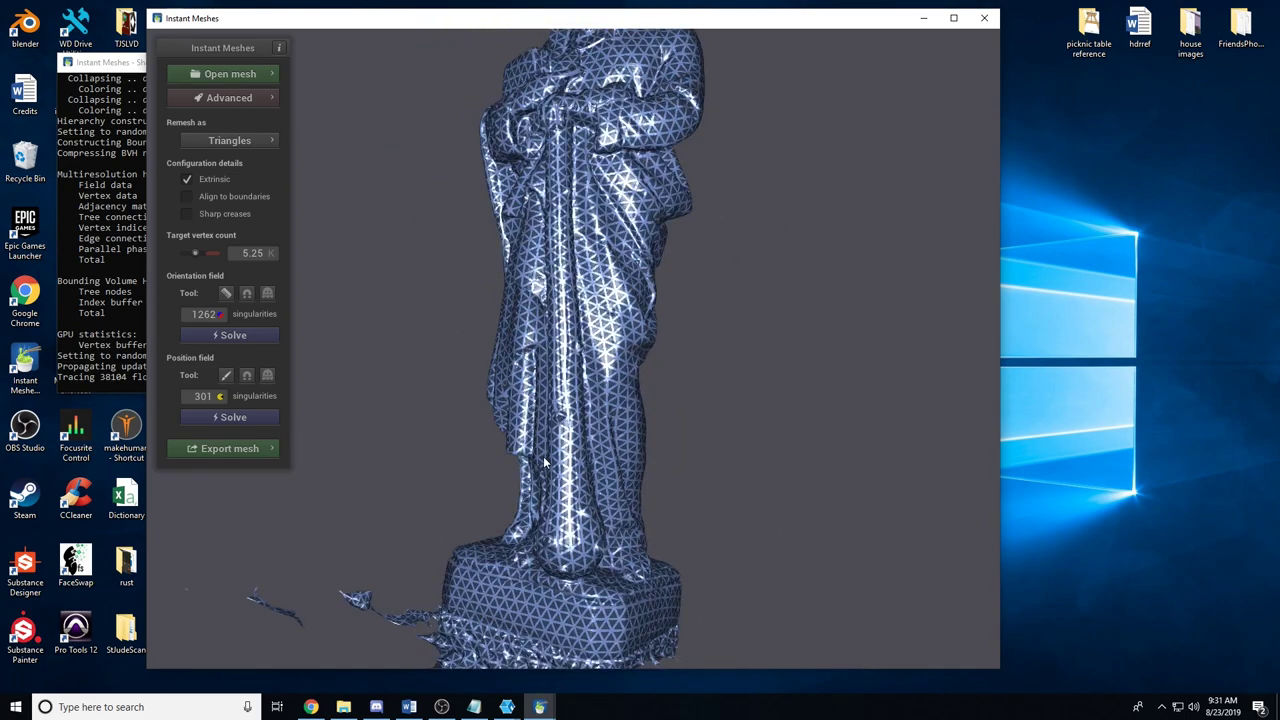
scroll(533, 442, down, 4)
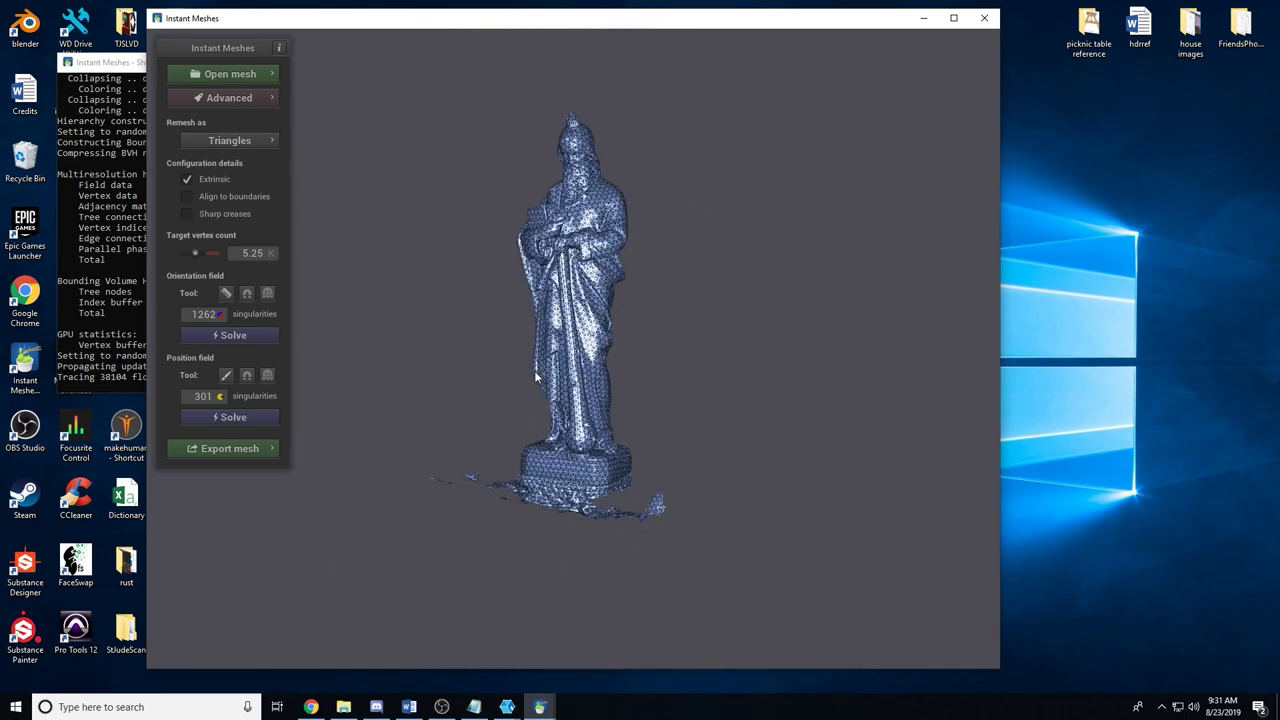
- Extract the triangle mesh with 0 smoothing iterations and look over the extracted statue
click(263, 447)
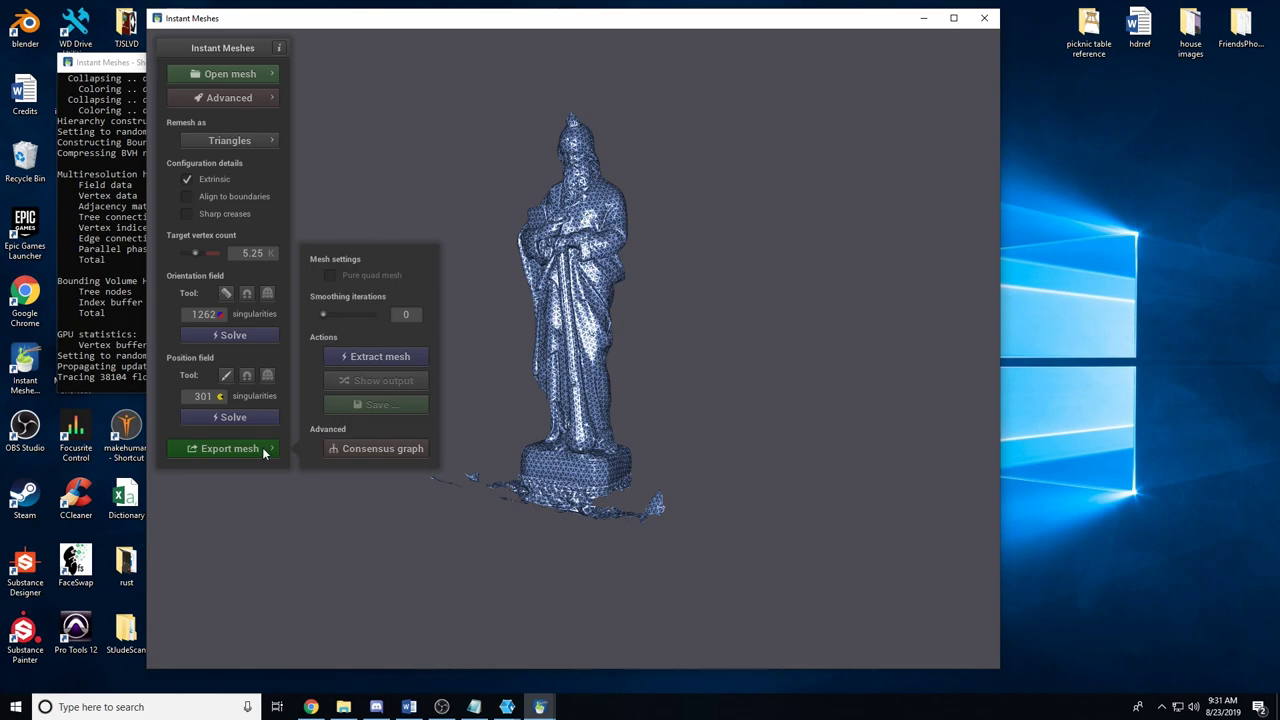
click(357, 356)
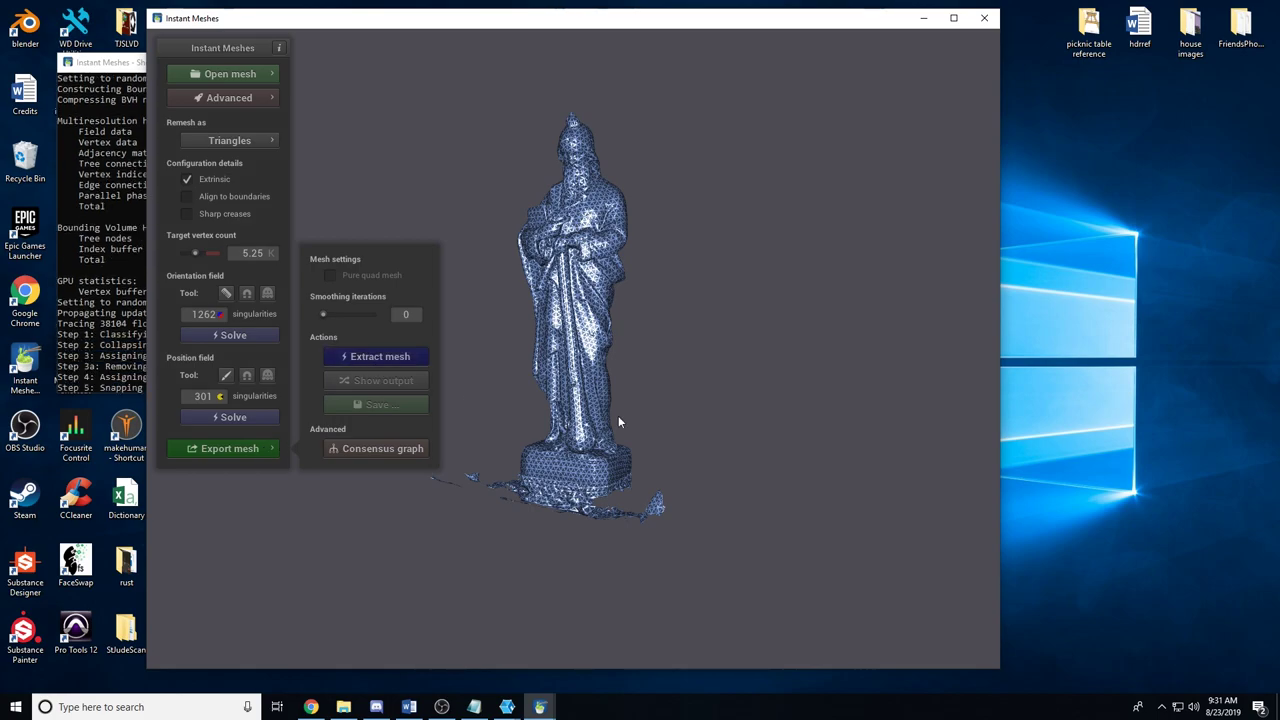
scroll(585, 318, up, 5)
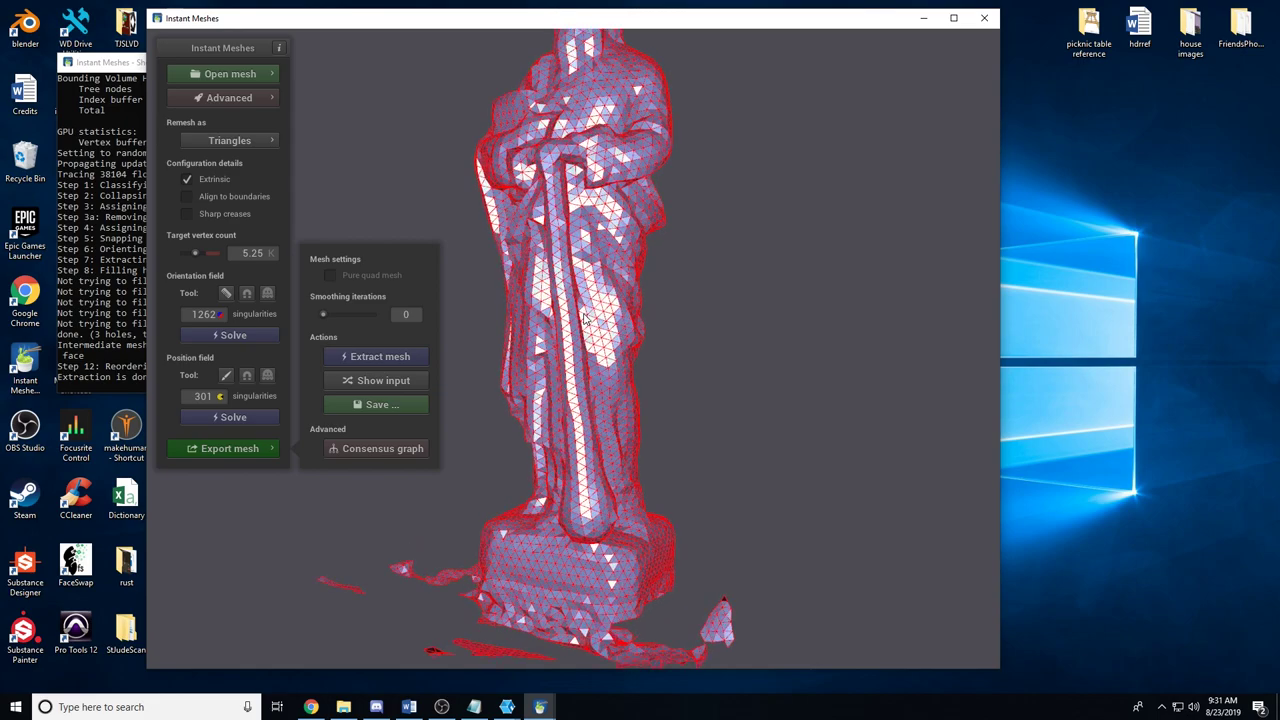
scroll(636, 250, down, 8)
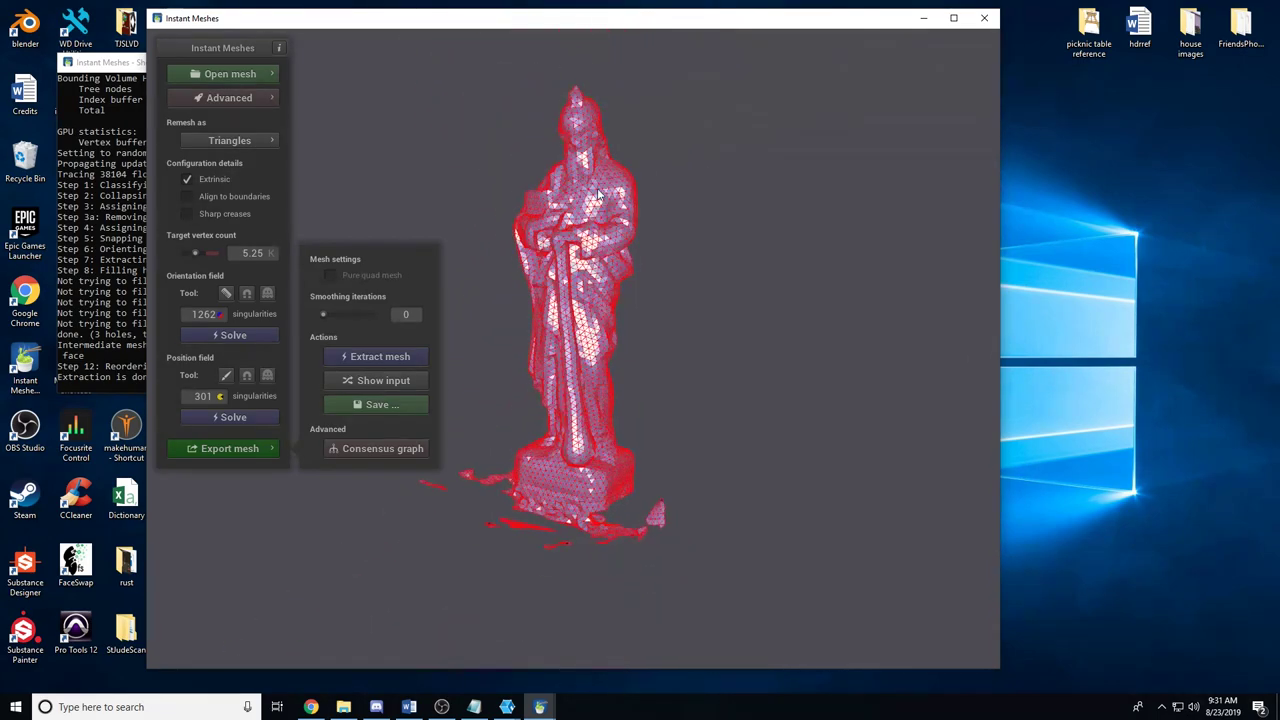
drag(595, 217, 626, 262)
- Prepare to save the extracted mesh as retopo.obj in the Retopo folder of StJudeScan, and cancel the save
click(385, 404)
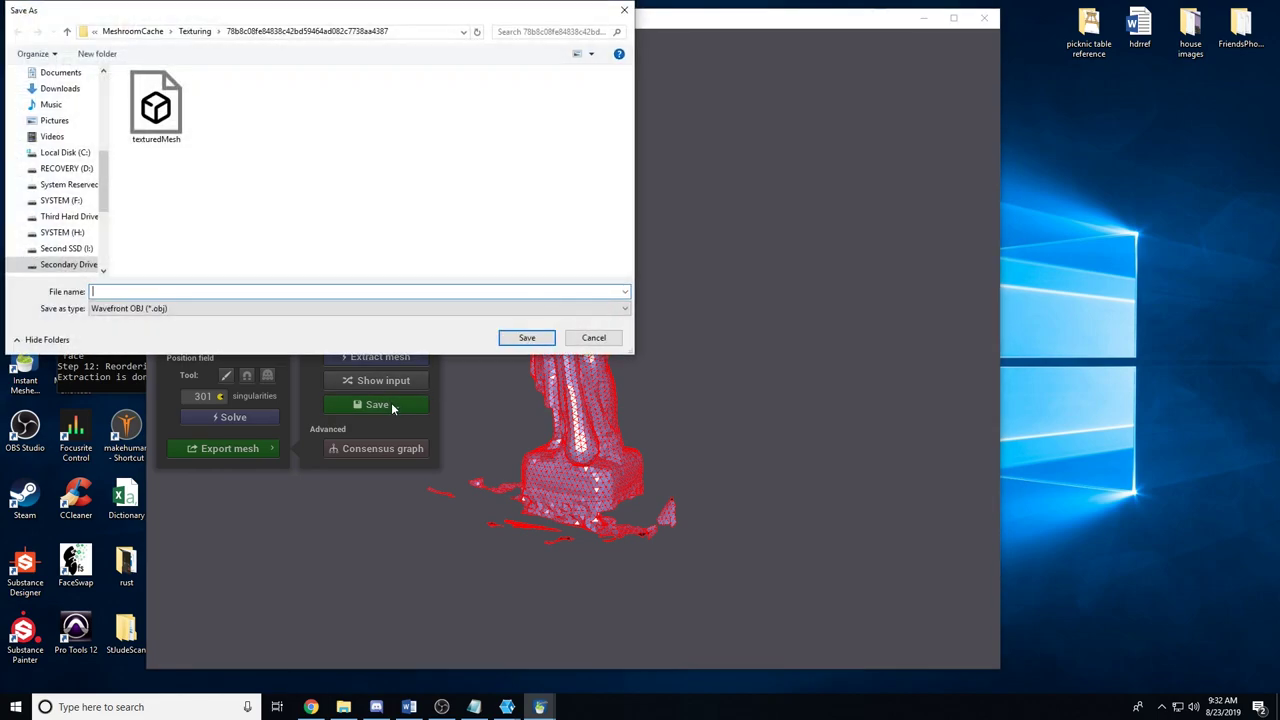
click(194, 31)
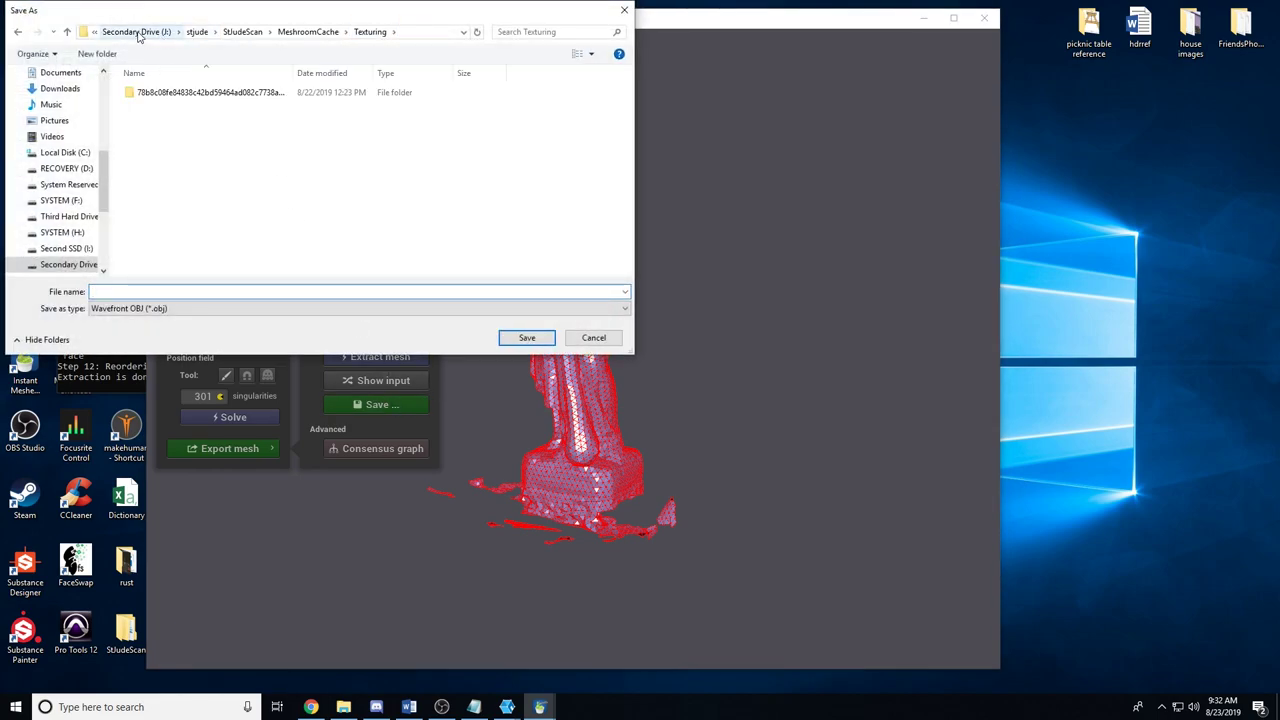
click(238, 31)
double_click(299, 114)
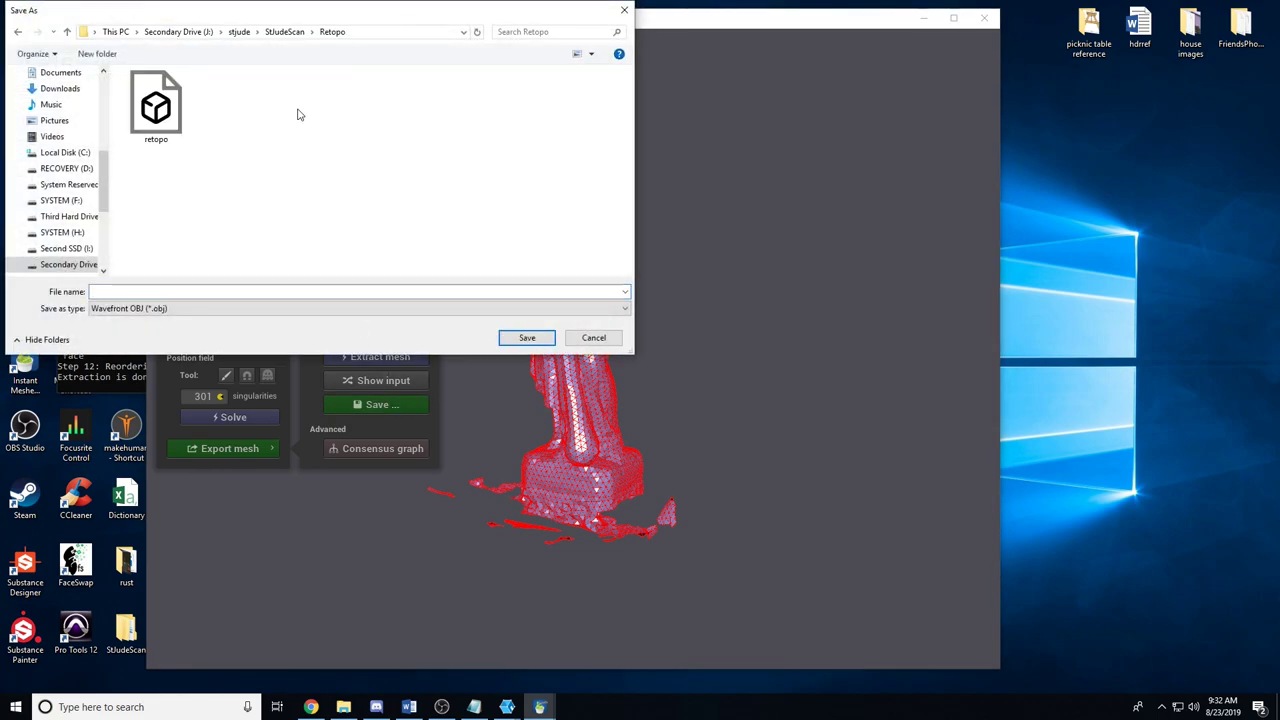
click(176, 114)
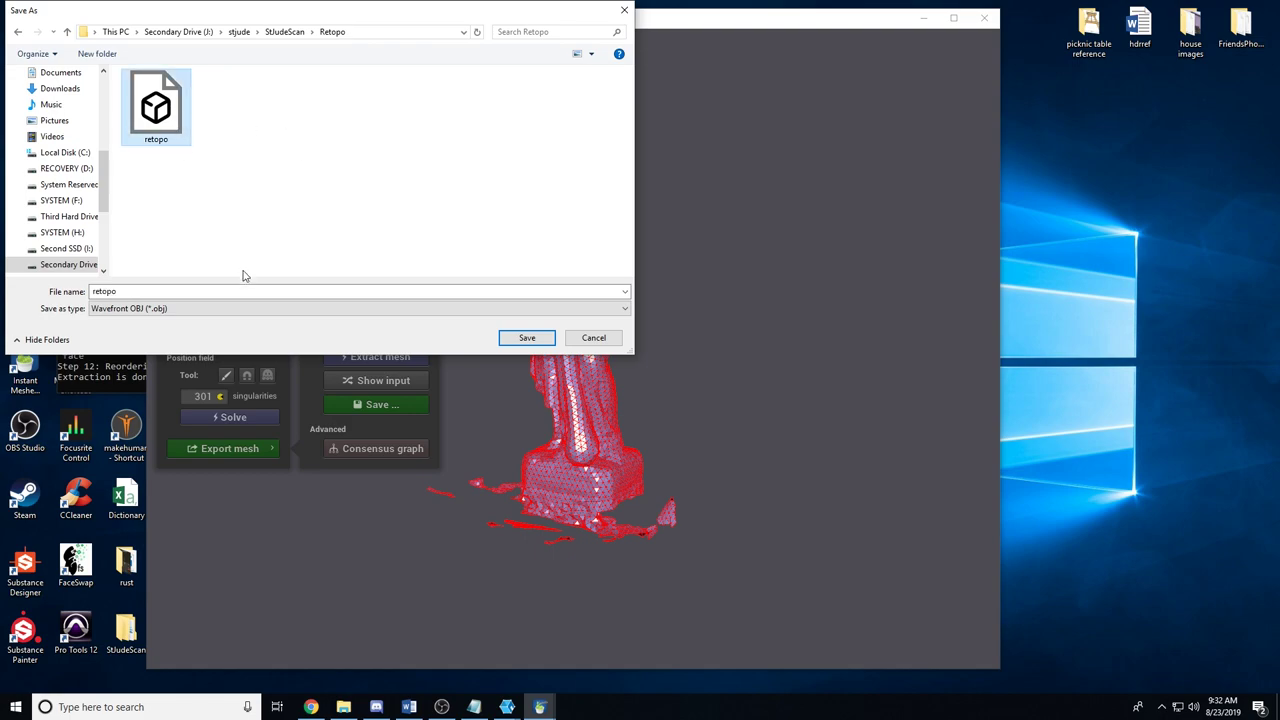
click(165, 292)
click(165, 292)
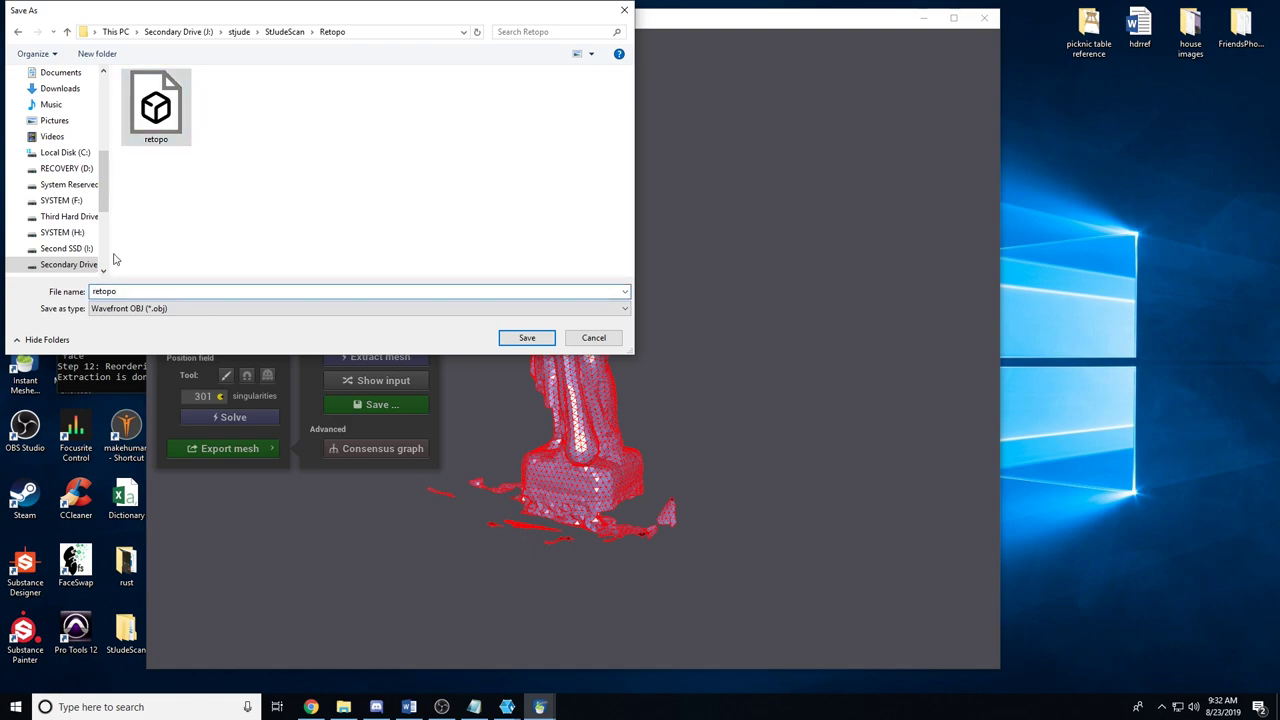
text(.)
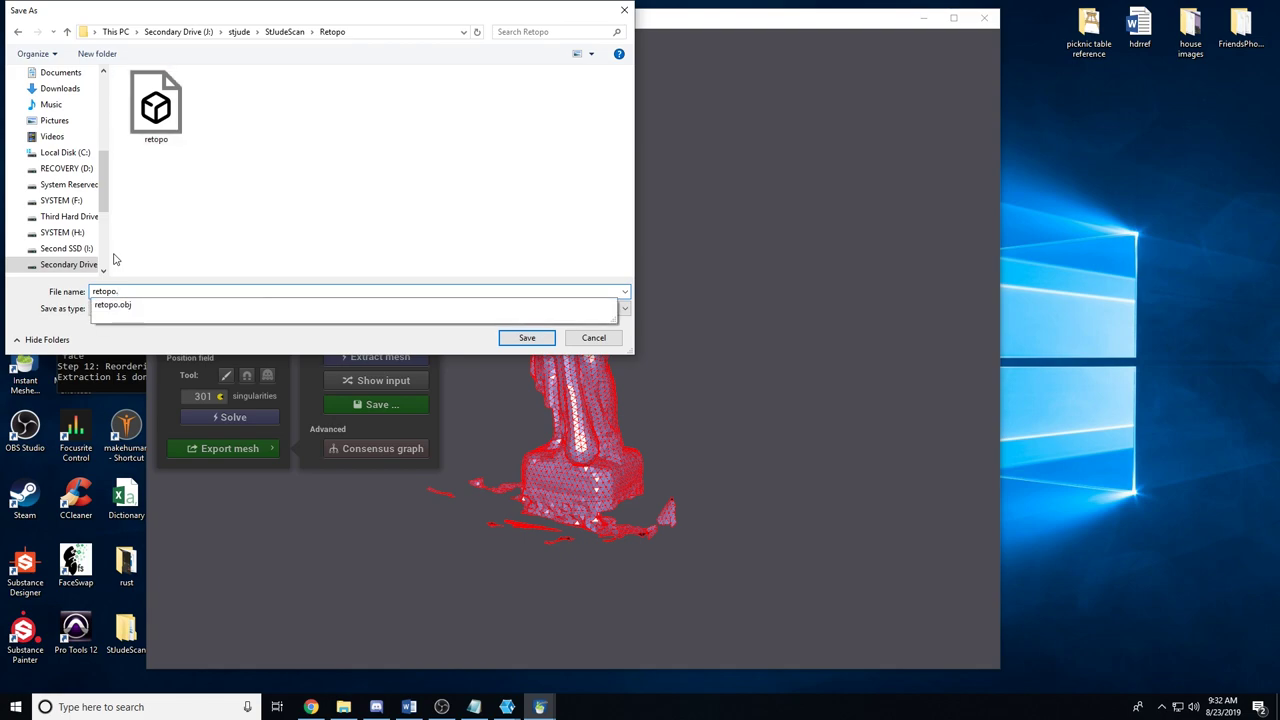
text(obj)
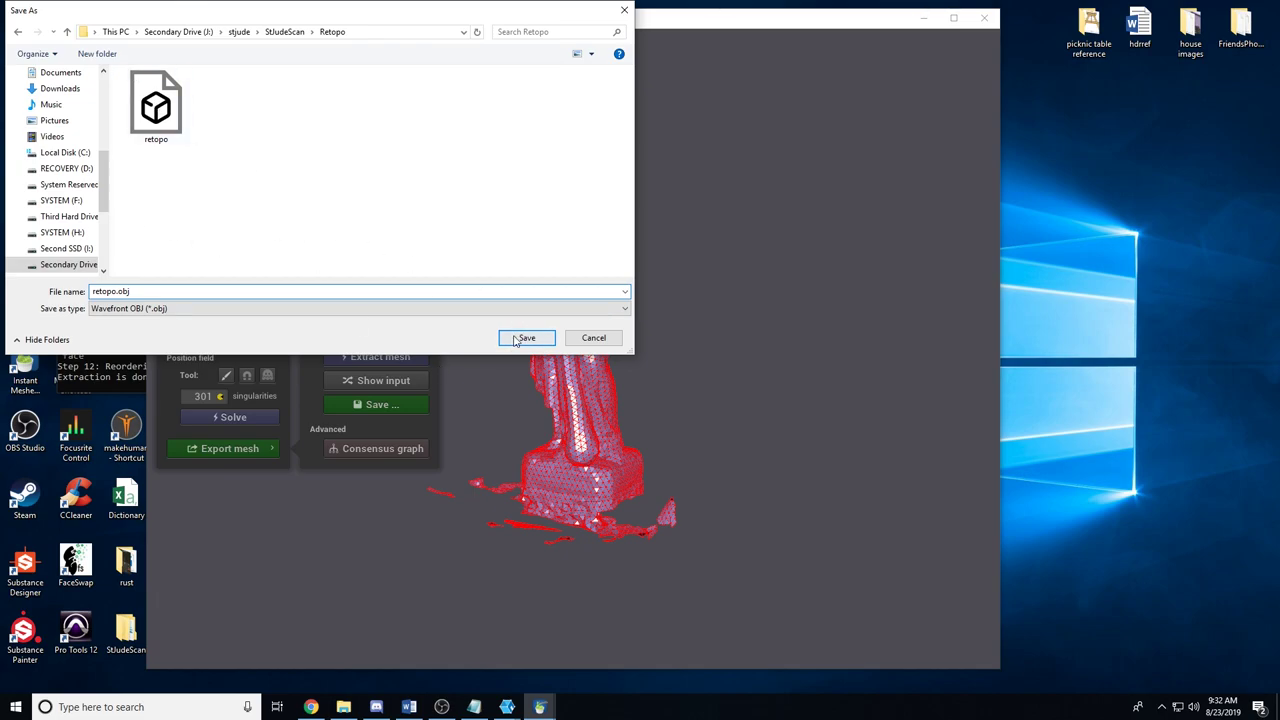
click(593, 337)
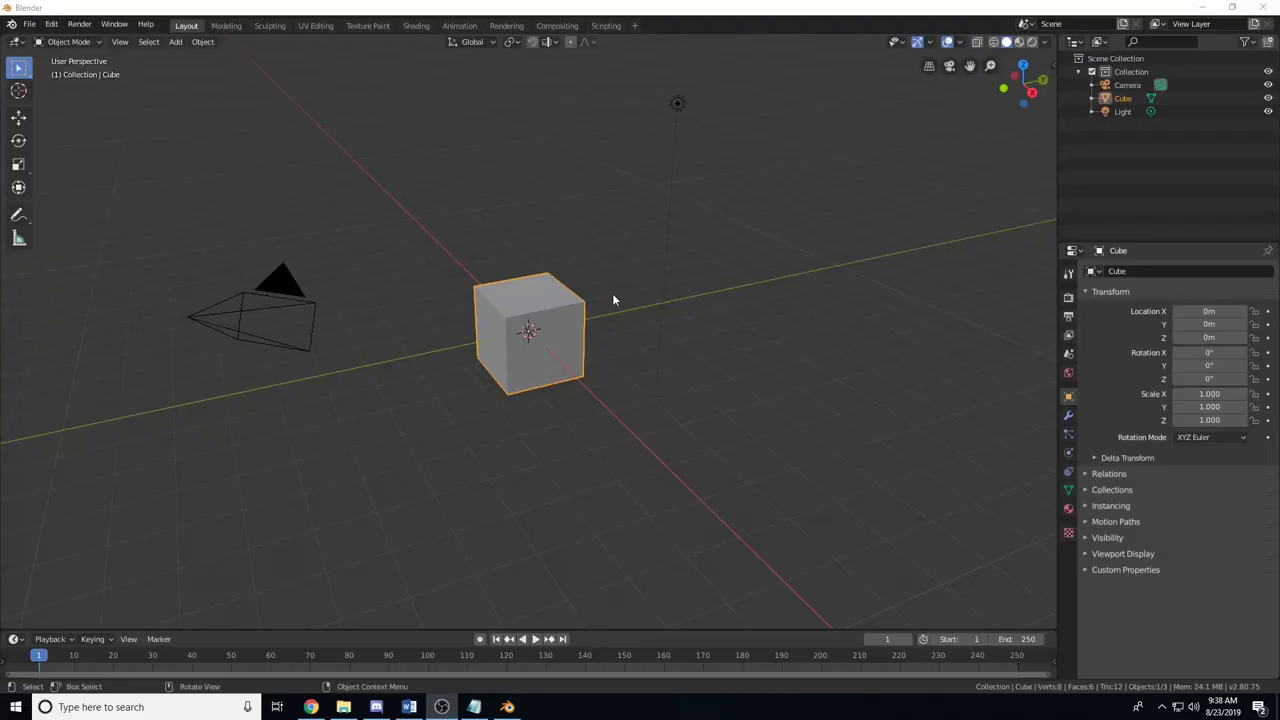
- In Blender, delete all default objects from the new scene
middle_drag(612, 293, 603, 340)
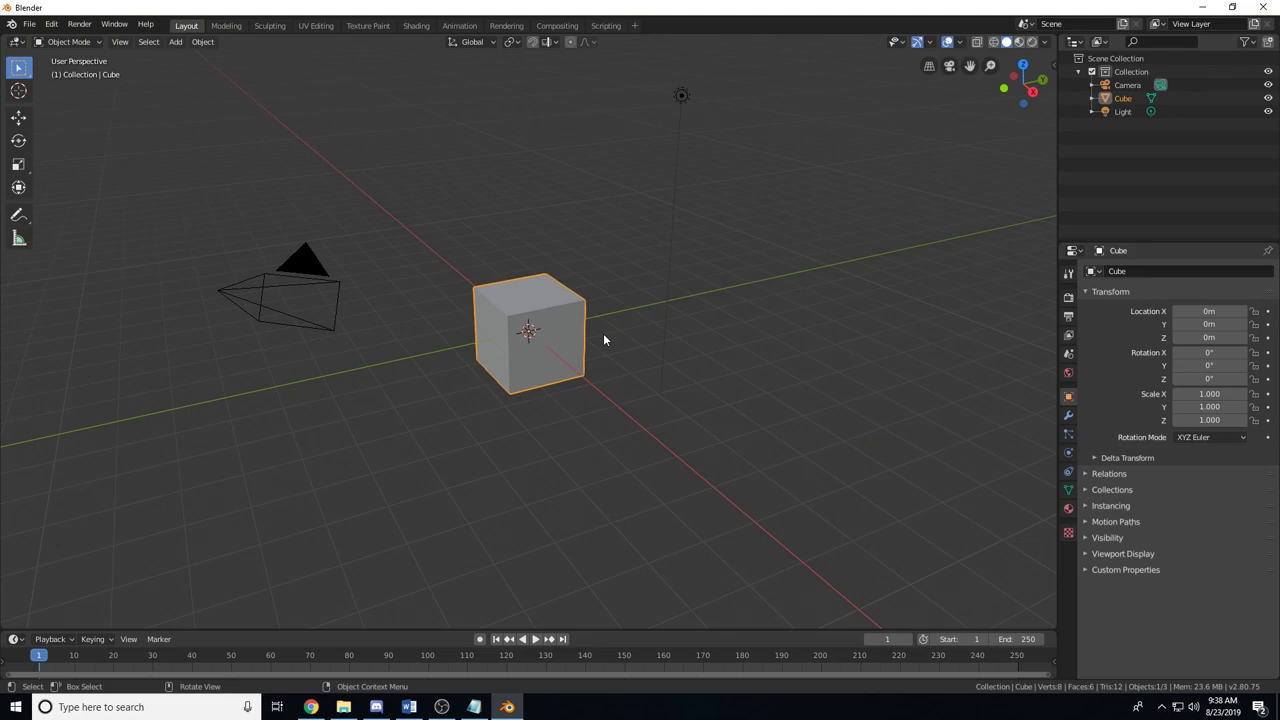
key(a)
key(Delete)
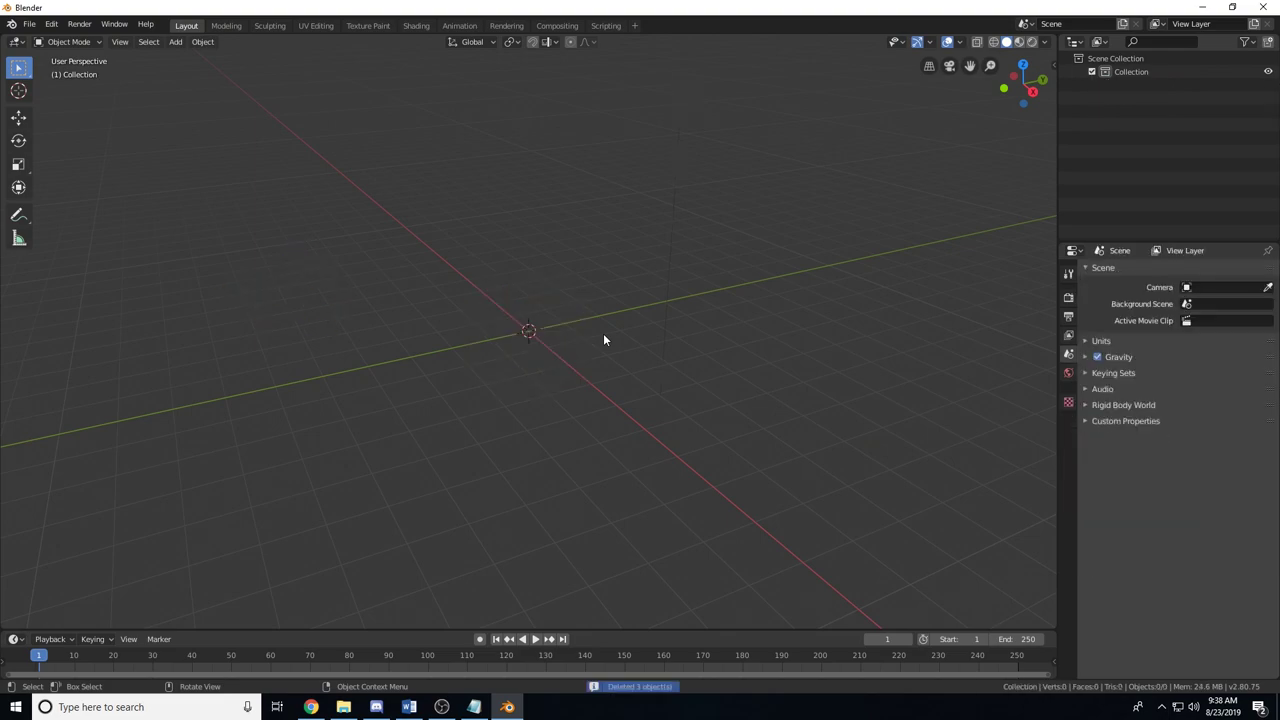
- Set the render engine to Cycles and the render device to GPU Compute
click(1068, 297)
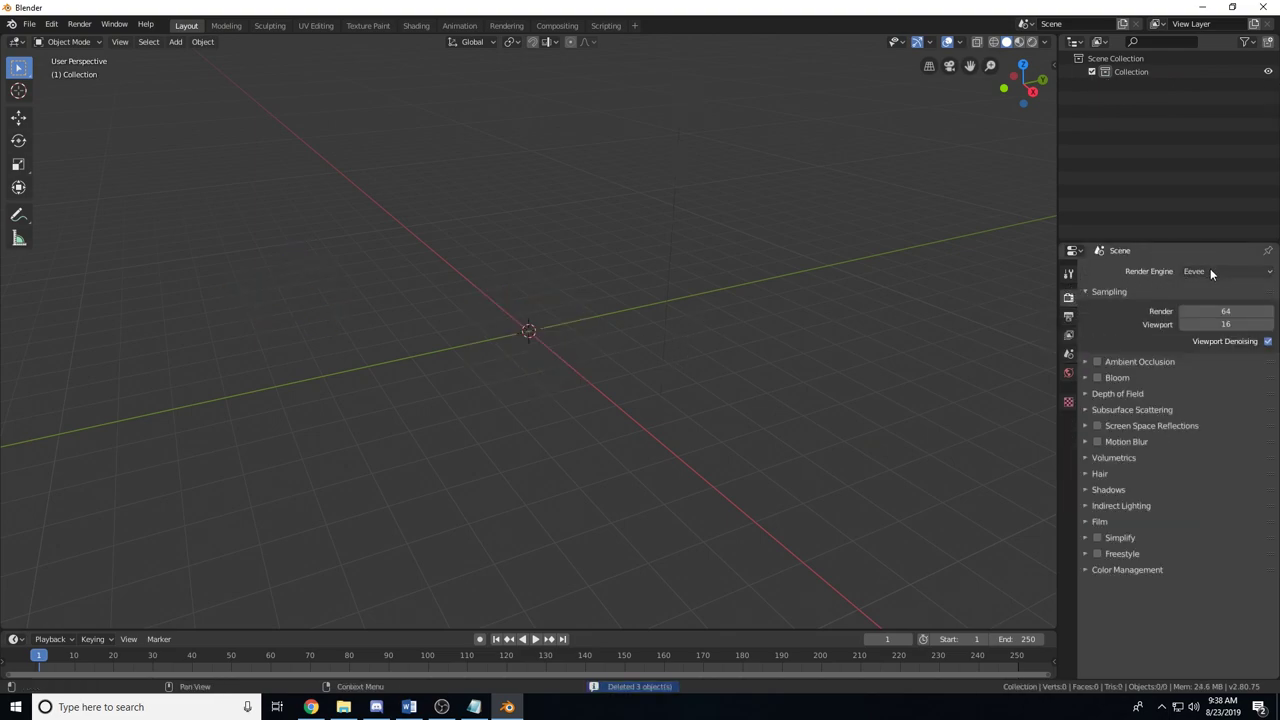
click(1209, 268)
click(1208, 321)
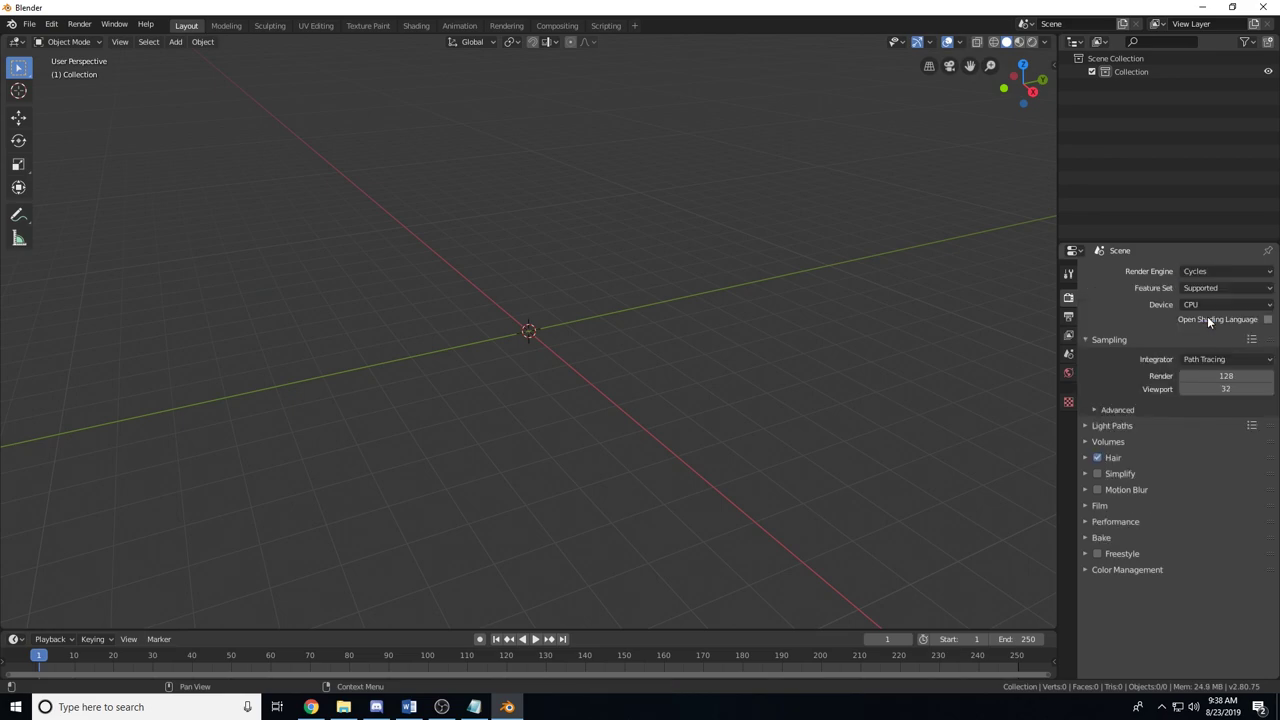
click(1205, 304)
click(1200, 334)
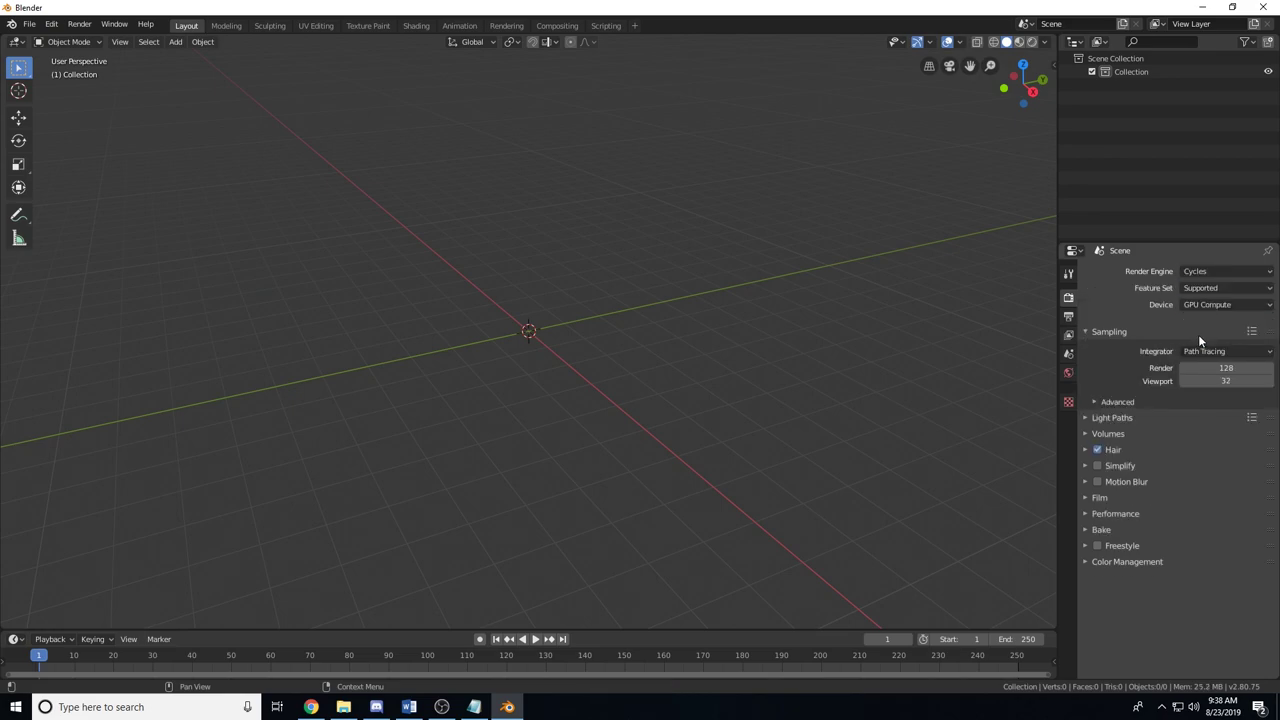
- Save the empty scene as StJudeScan.blend in the StJudeScan folder, overwriting the existing file
click(29, 23)
click(66, 126)
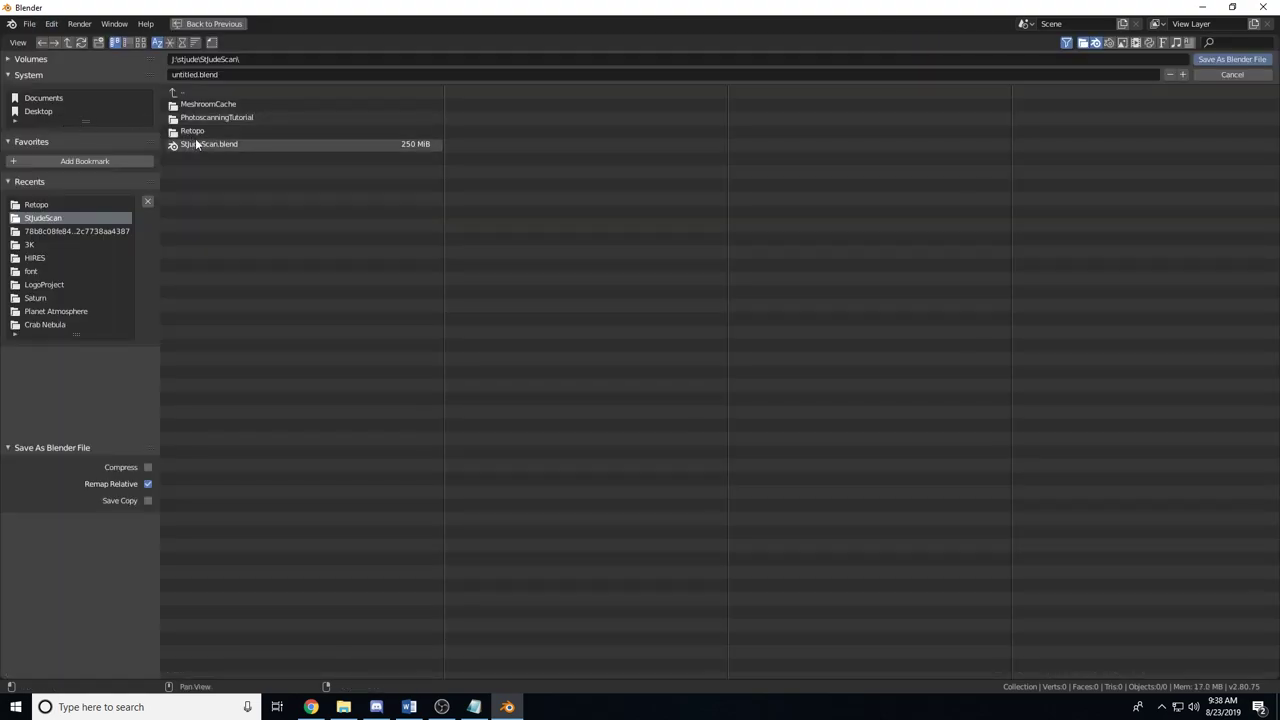
click(230, 144)
click(1220, 62)
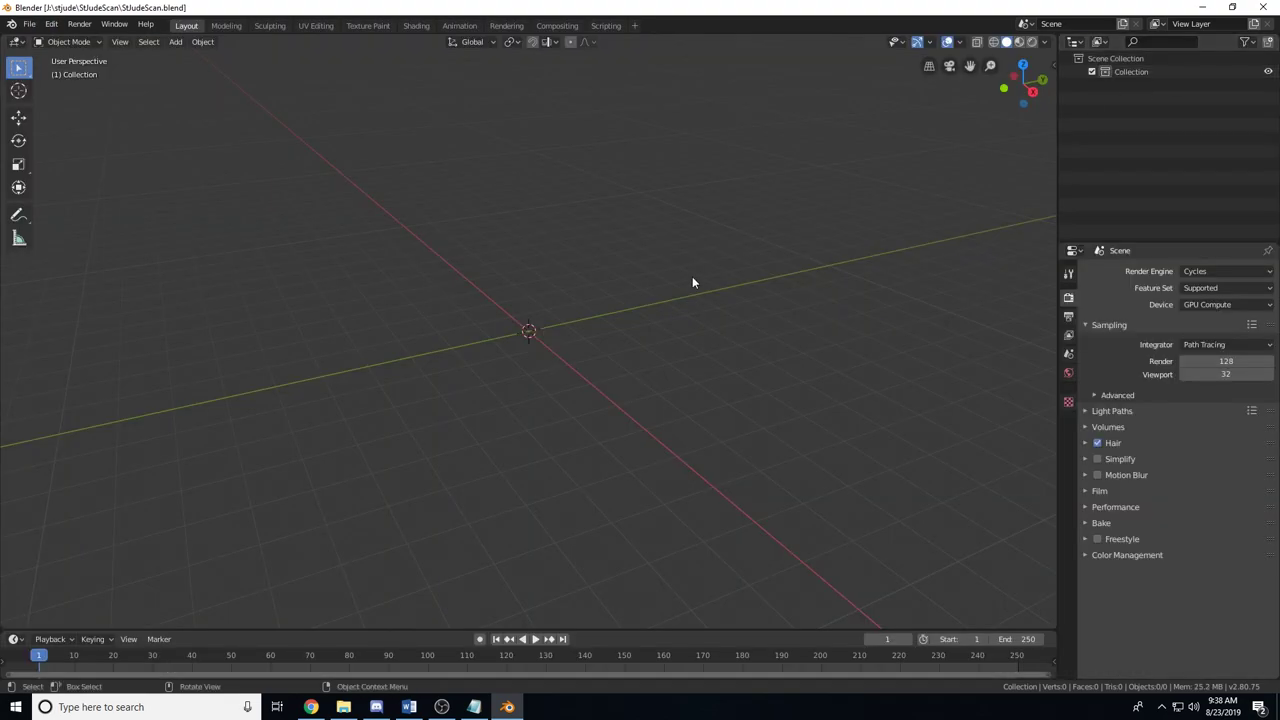
middle_drag(694, 280, 661, 283)
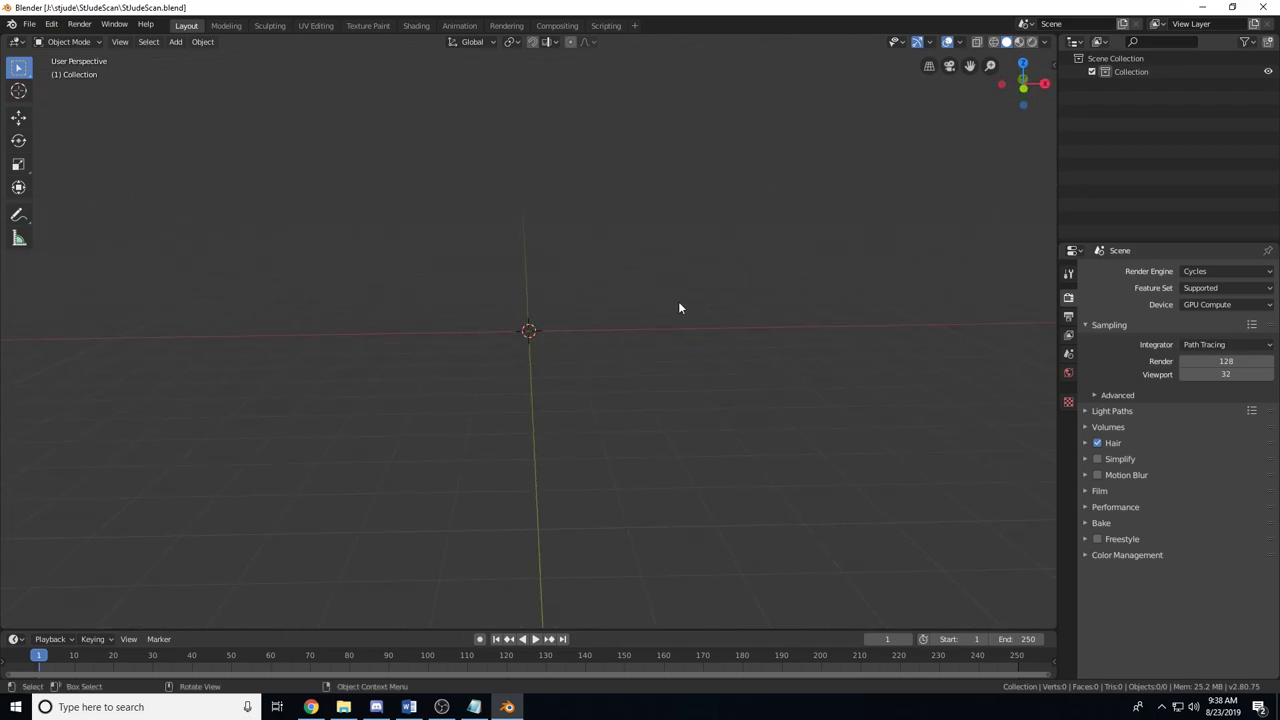
- Import the Wavefront file texturedMesh.obj from J:\stjude\StJudeScan\MeshroomCache\Texturing\78b8c08fe84838c42bd59464ad082c7738aa4387
click(29, 23)
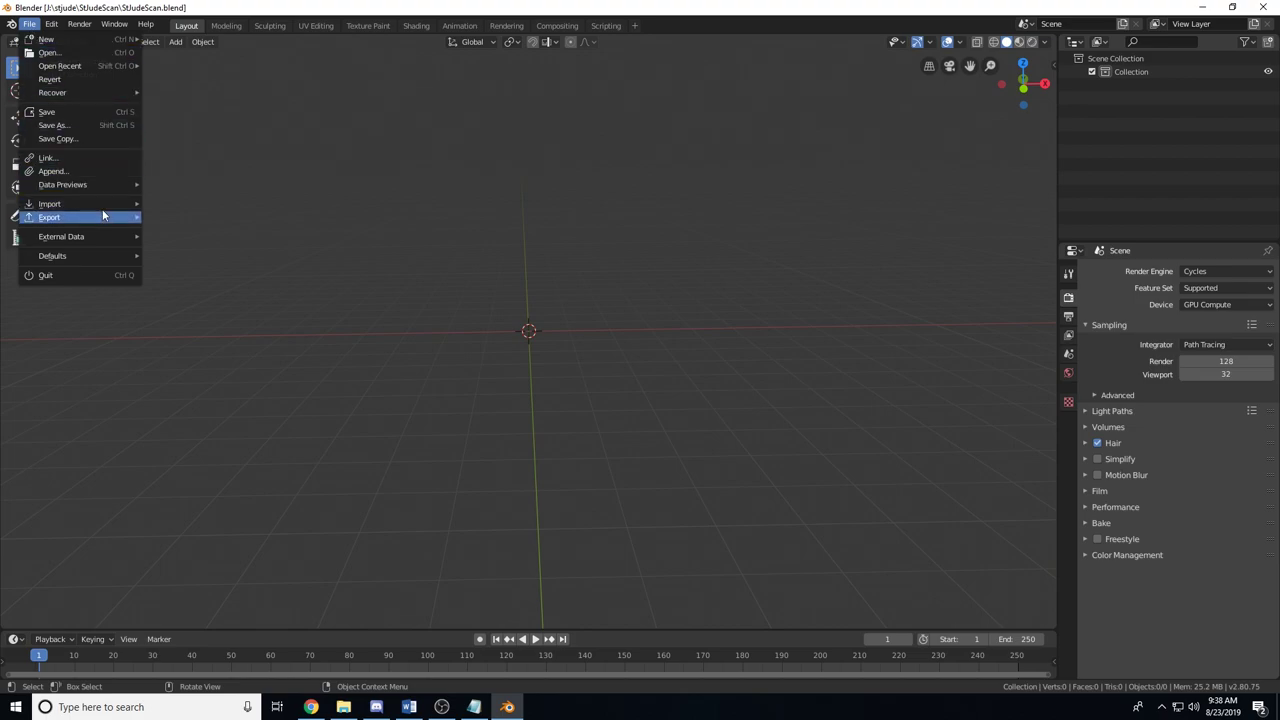
mouse_move(105, 208)
click(195, 269)
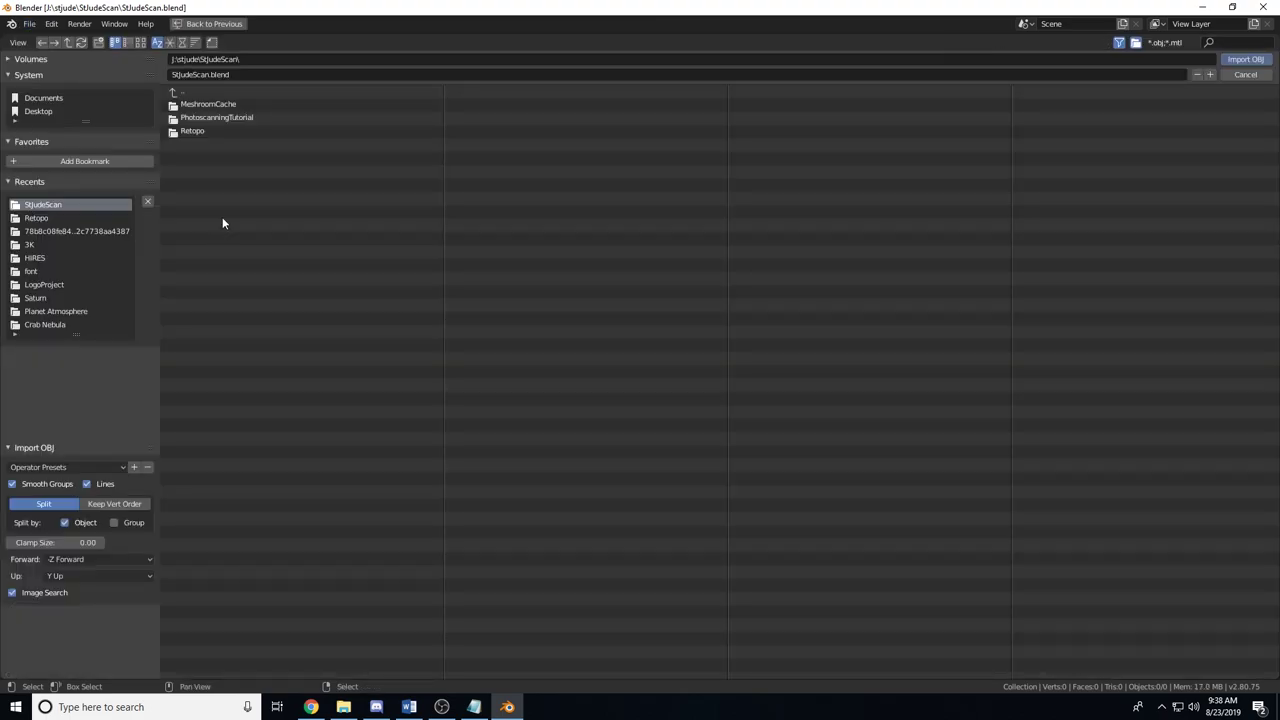
click(255, 58)
text(J:/stjude/StJudeScan/MeshroomCache/Texturing/78b8c08fe84838c42bd59464ad082c7738aa4387/texturedMesh.obj)
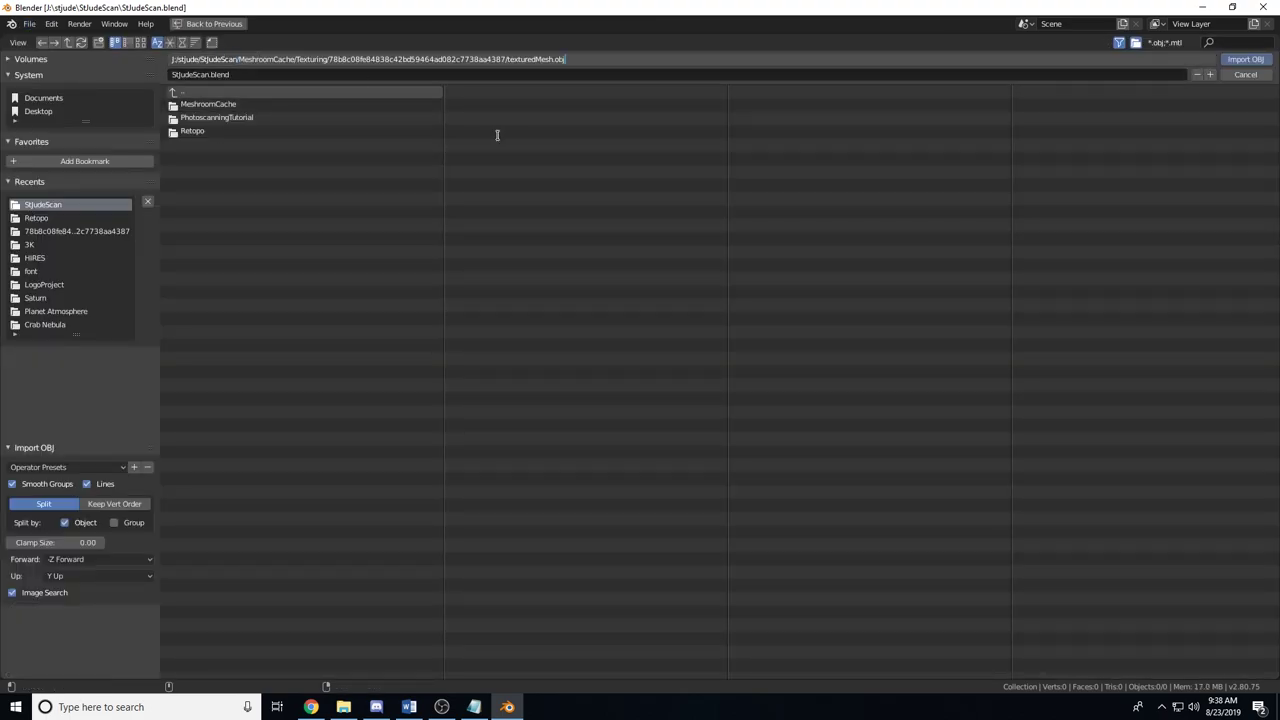
key(Return)
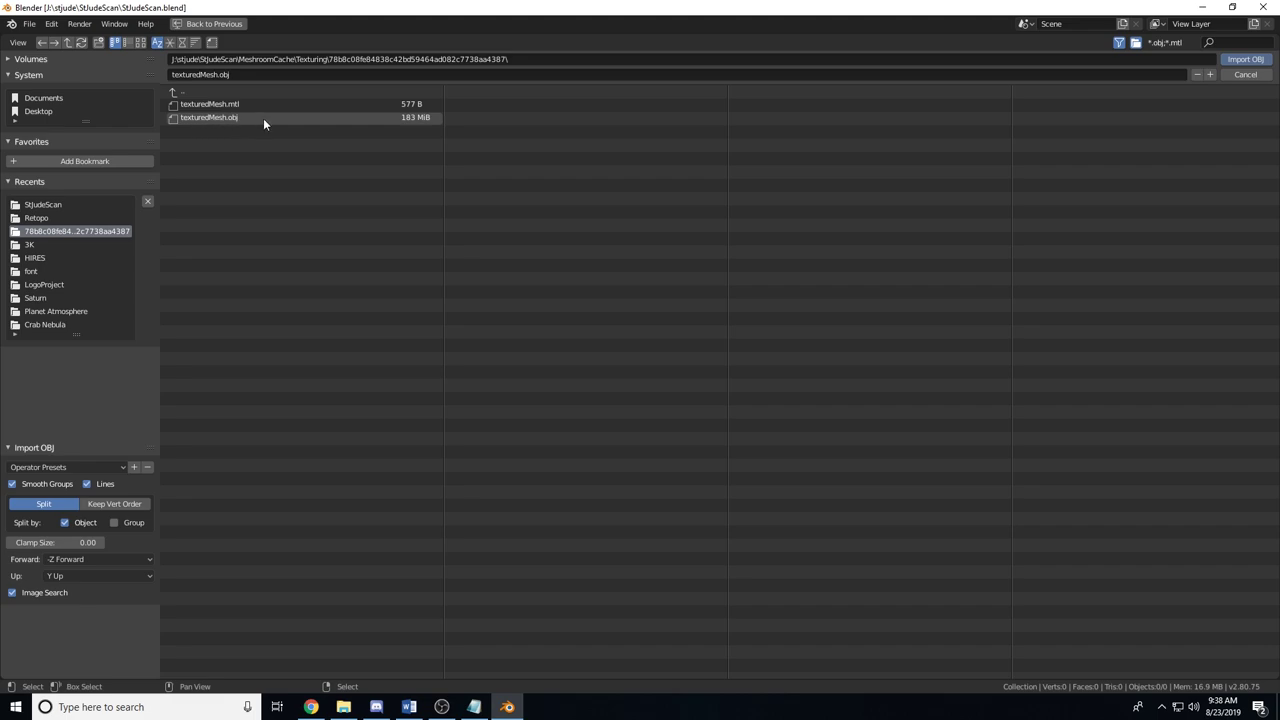
click(232, 118)
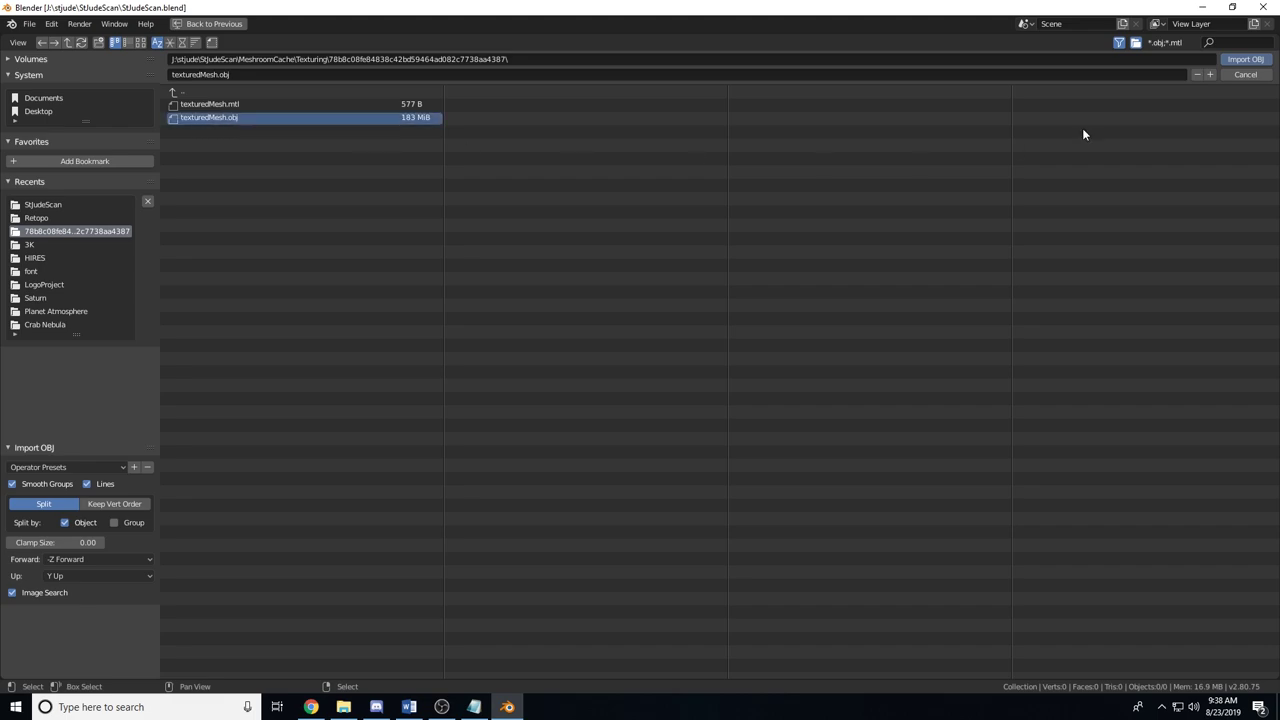
click(1233, 59)
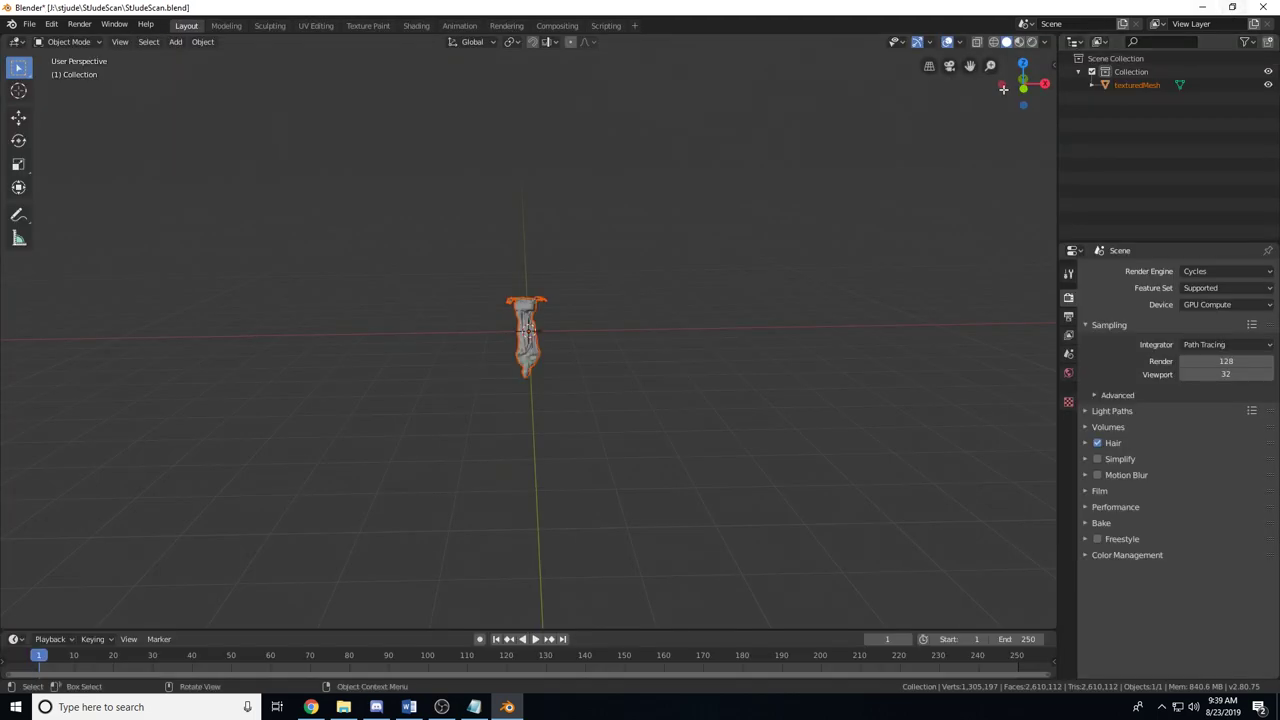
scroll(551, 444, up, 8)
middle_drag(566, 443, 550, 364)
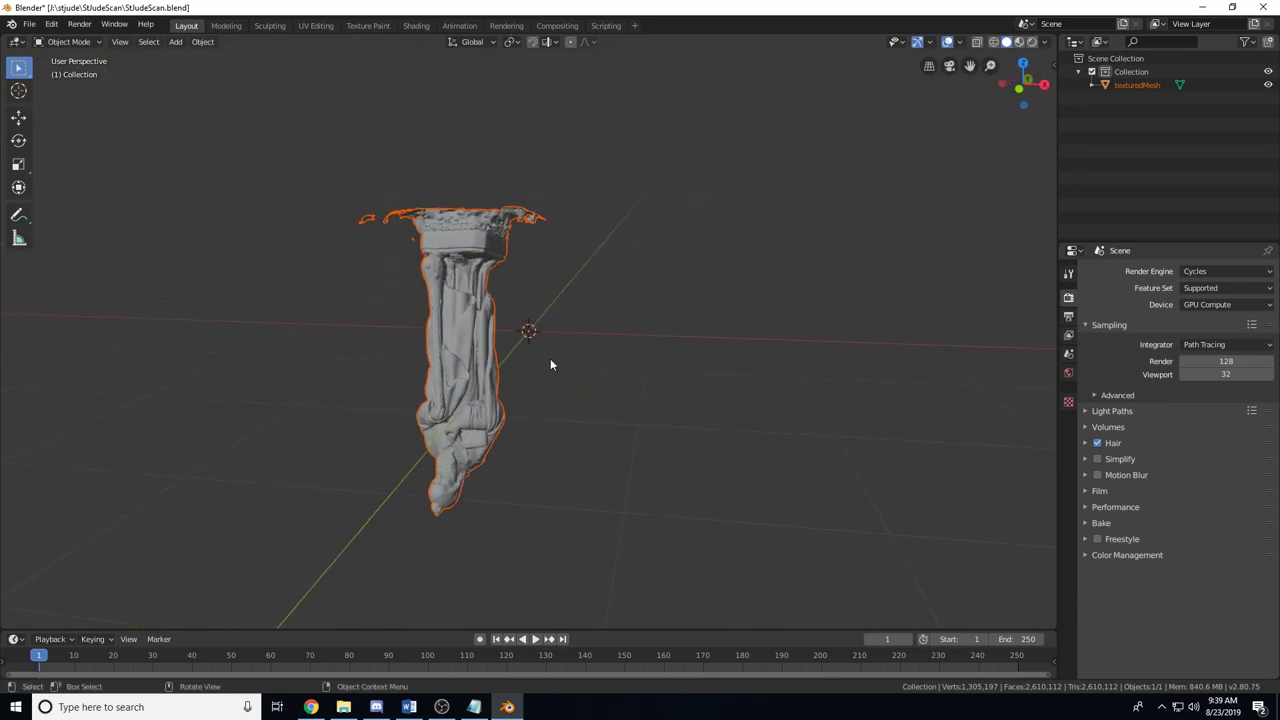
middle_drag(617, 393, 637, 395)
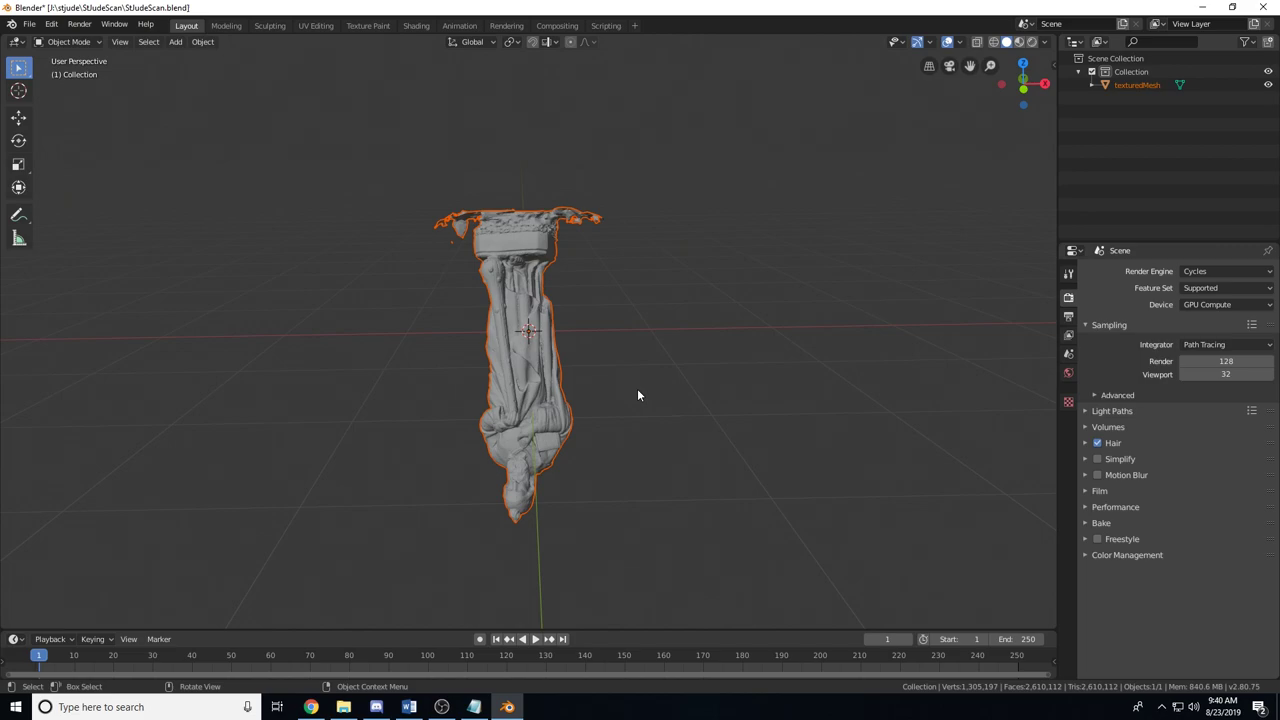
middle_drag(557, 375, 609, 395)
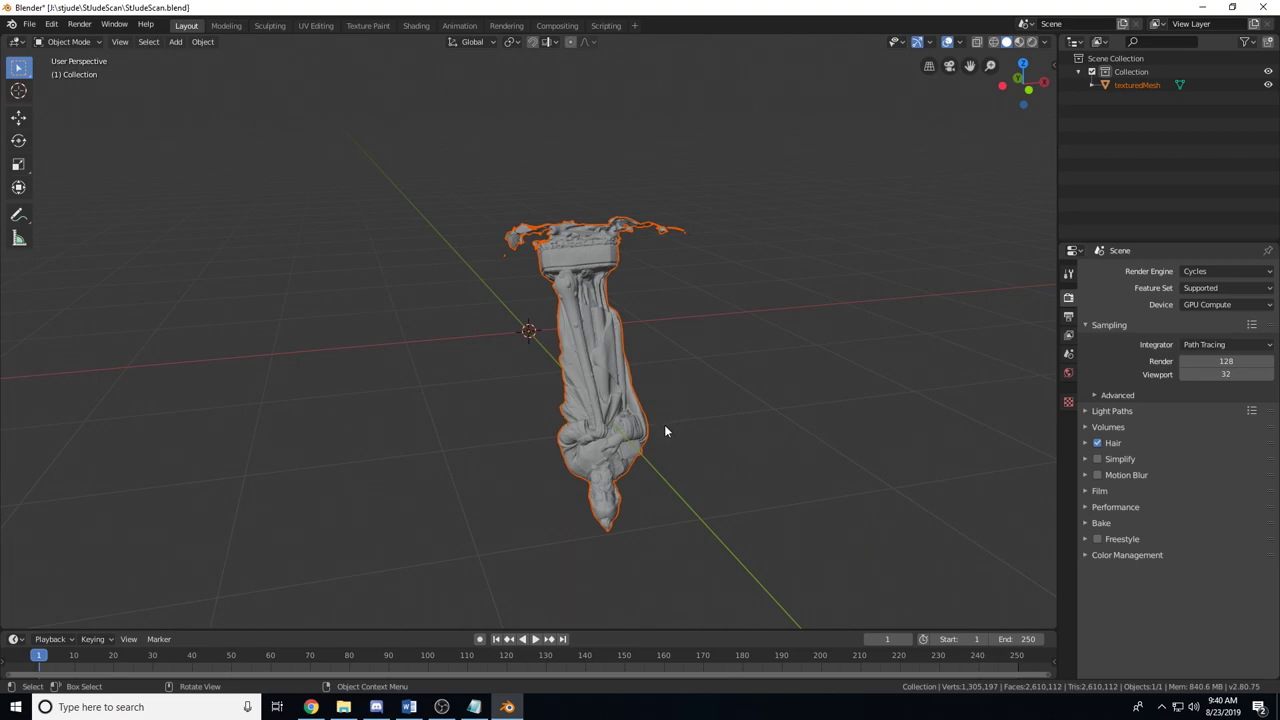
middle_drag(677, 457, 697, 466)
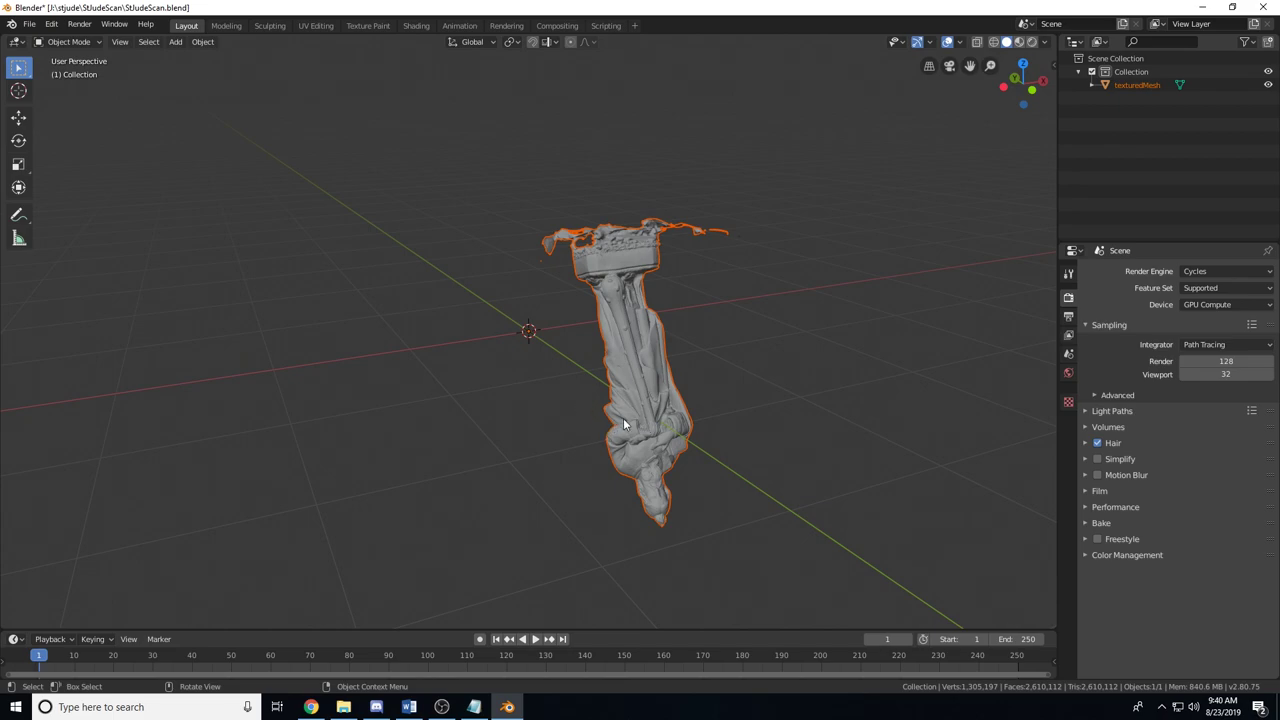
middle_drag(623, 418, 577, 419)
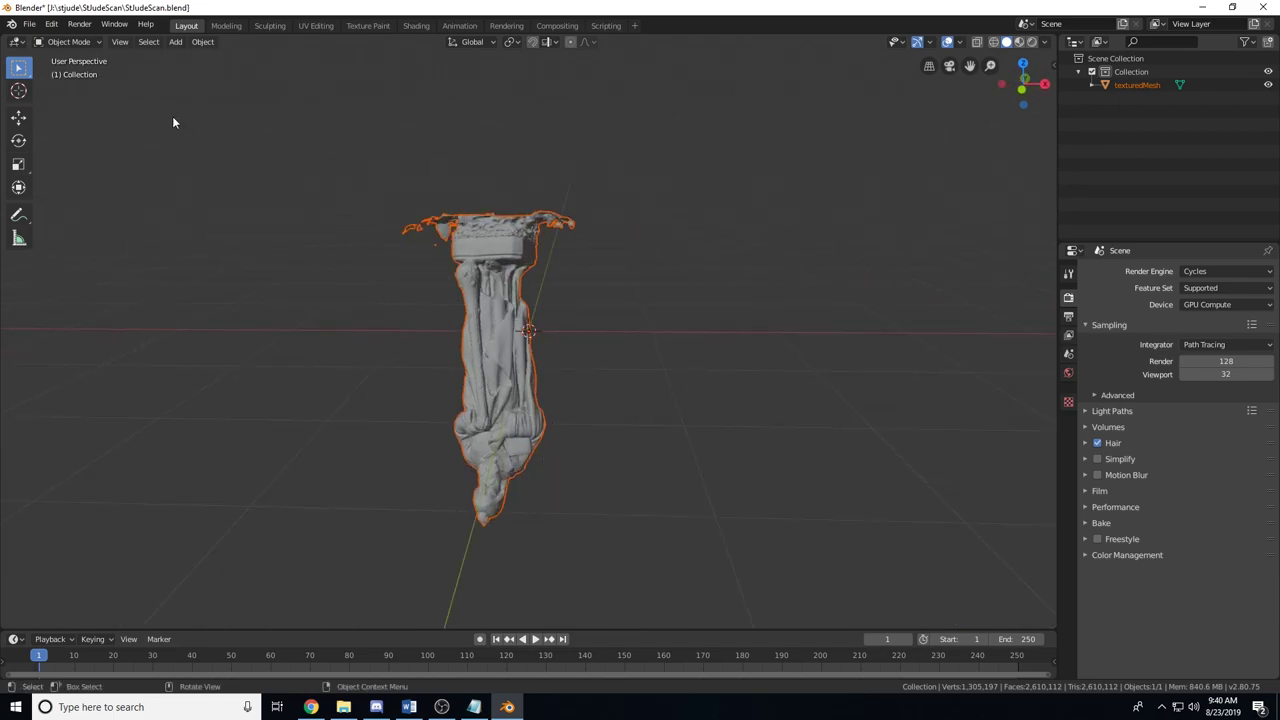
- Import the Wavefront file retopo.obj from the Retopo folder of StJudeScan into the scene
click(33, 27)
mouse_move(98, 203)
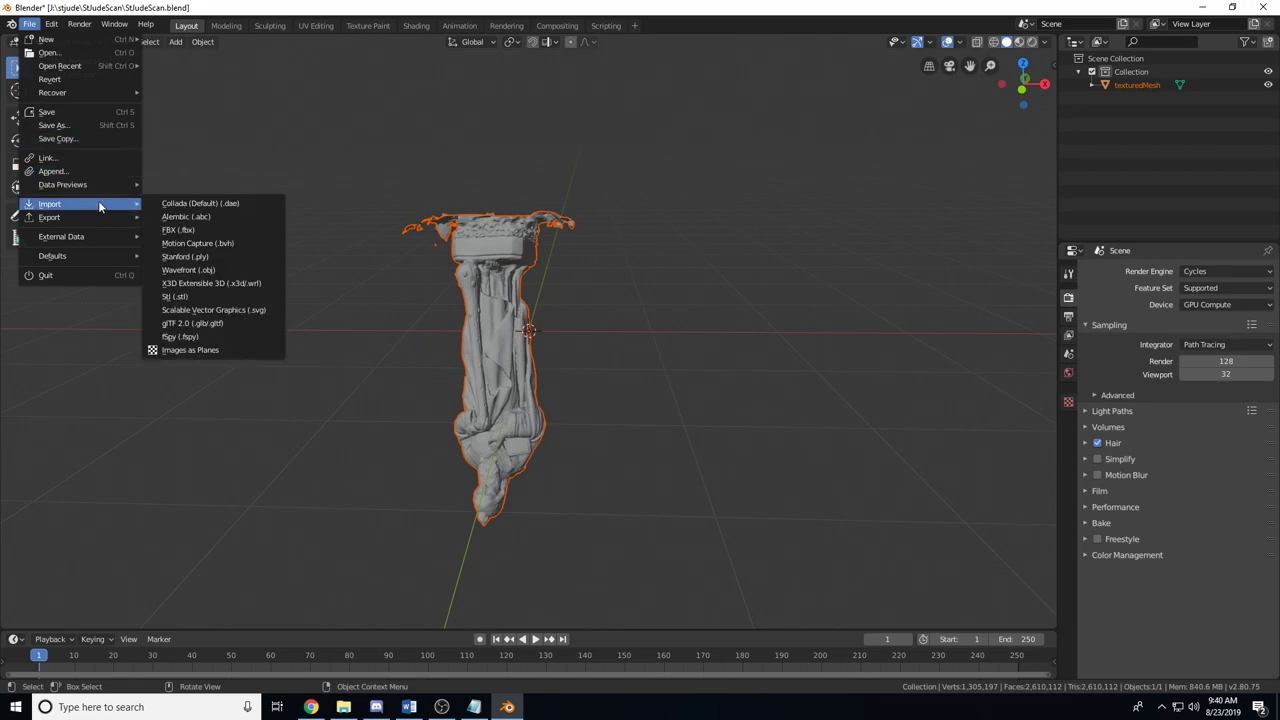
click(190, 270)
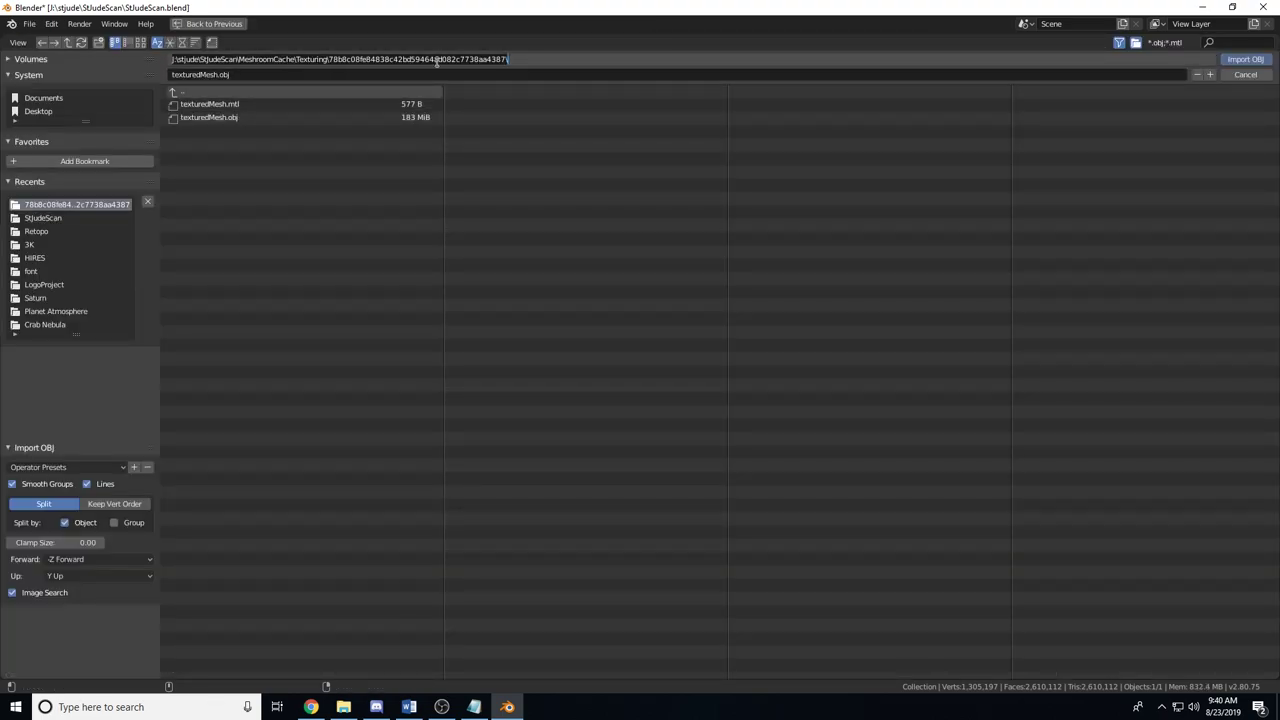
click(514, 59)
drag(514, 59, 236, 62)
key(BackSpace)
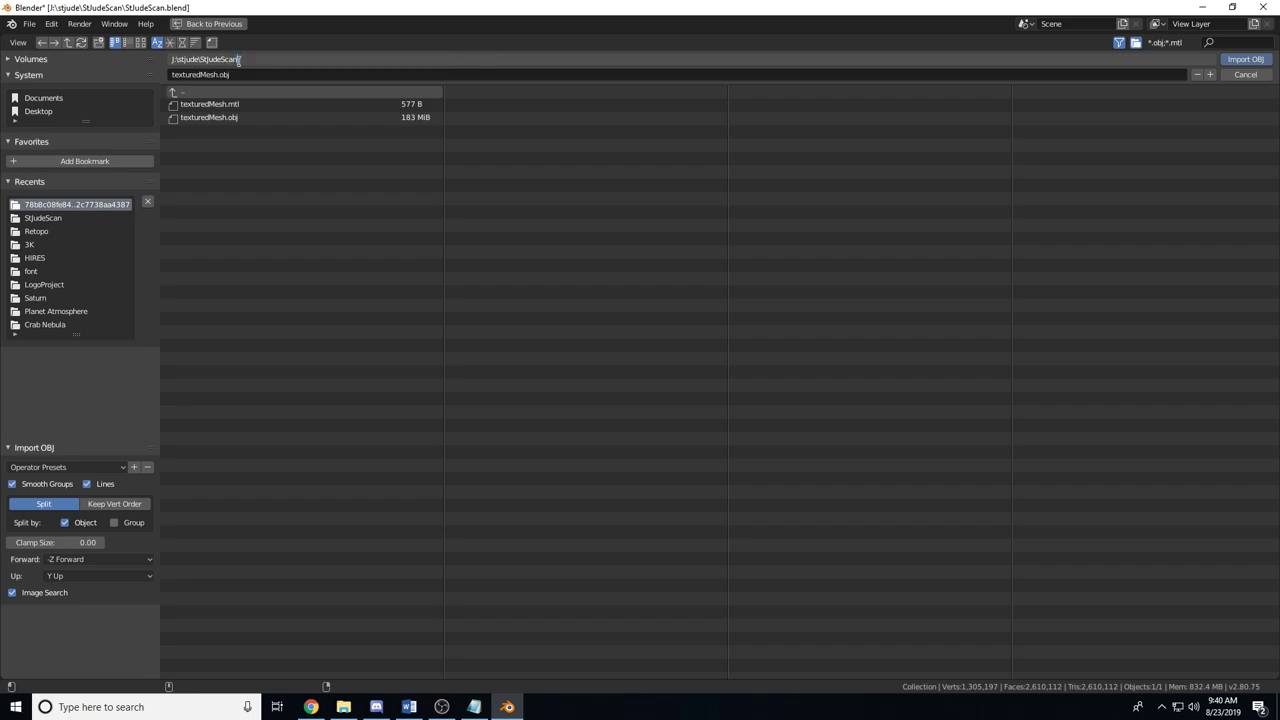
text(\)
key(Return)
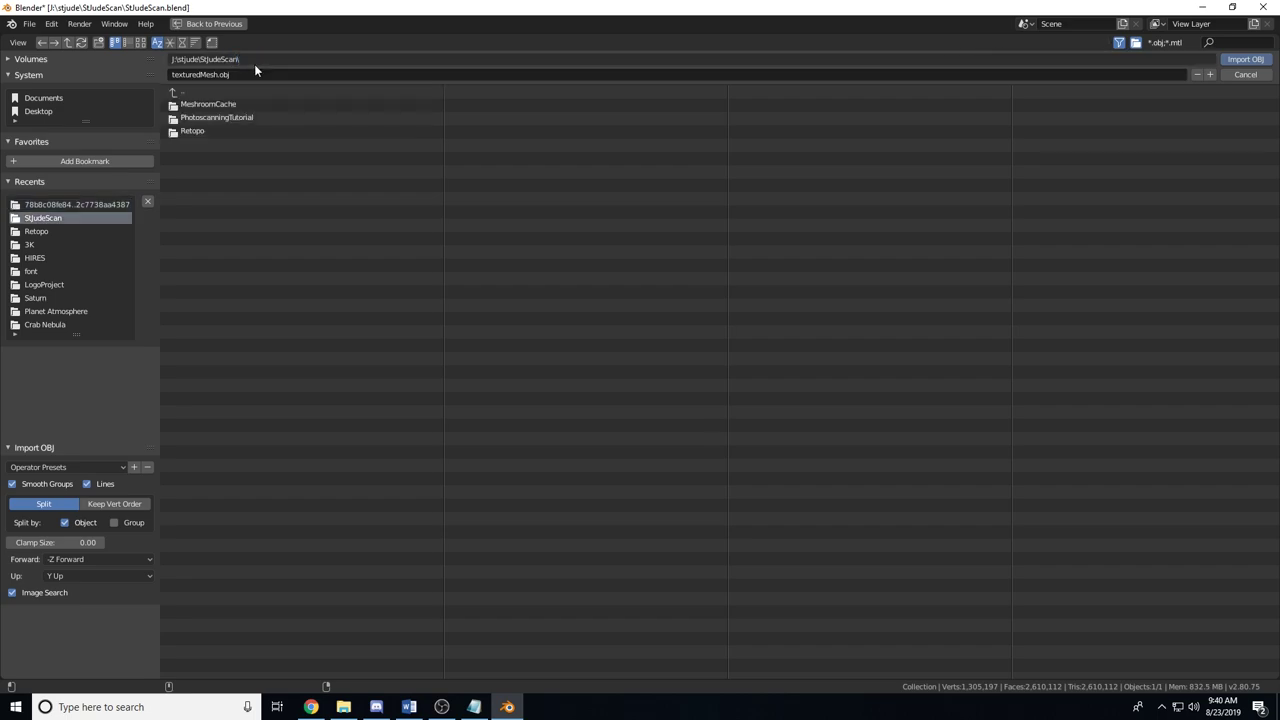
click(218, 128)
click(218, 104)
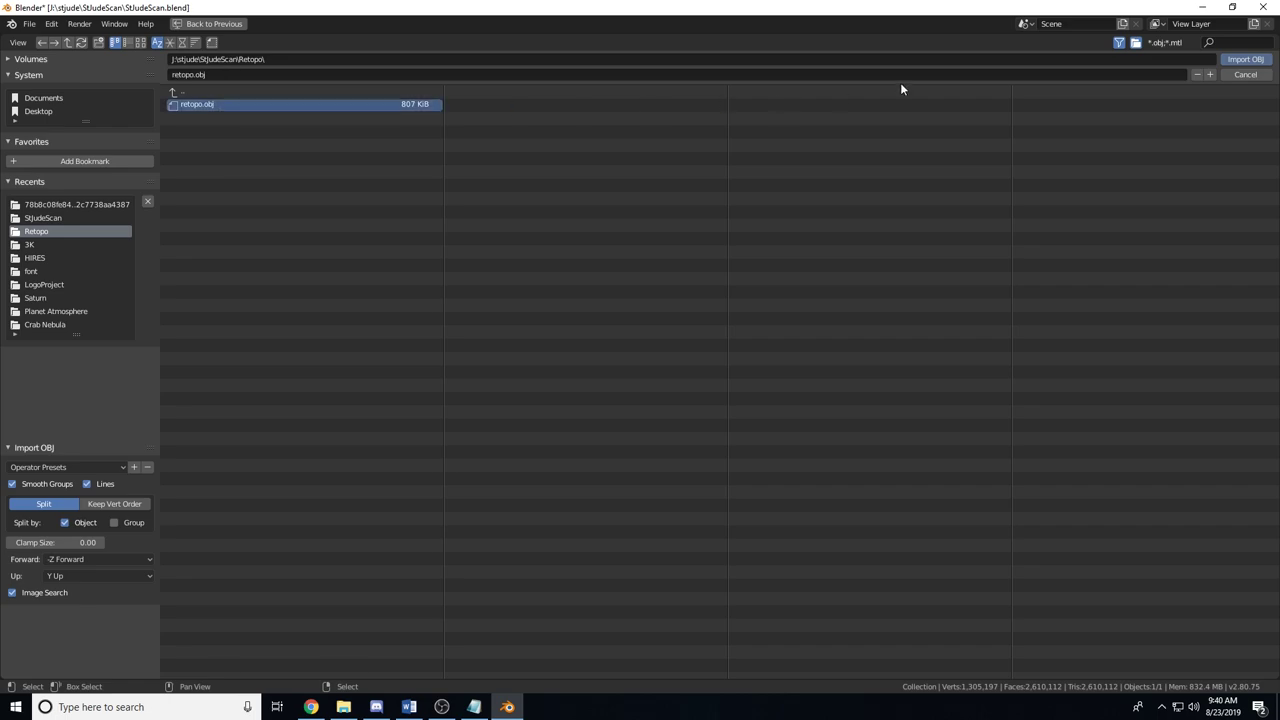
click(1243, 59)
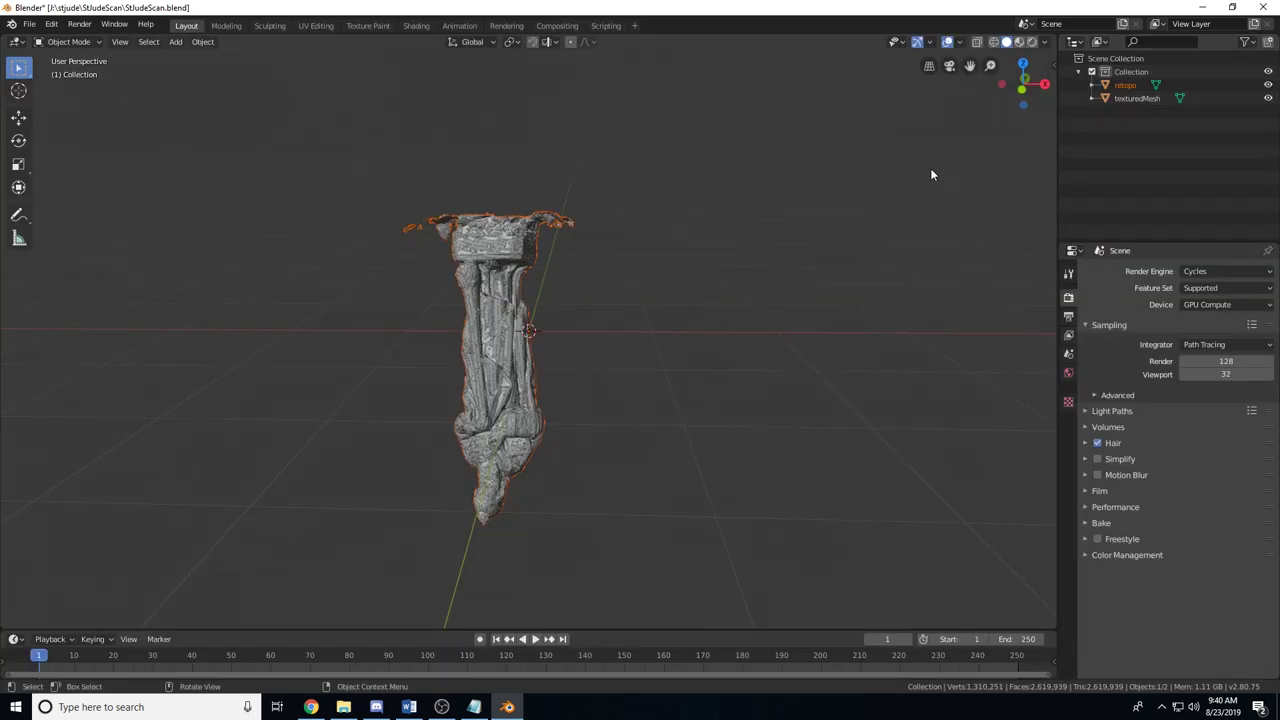
- Rename the retopo object to LowPoly
mouse_move(628, 287)
middle_down()
mouse_move(781, 366)
mouse_move(790, 240)
mouse_move(663, 232)
mouse_move(628, 276)
middle_up()
scroll(627, 275, up, 5)
scroll(614, 293, down, 3)
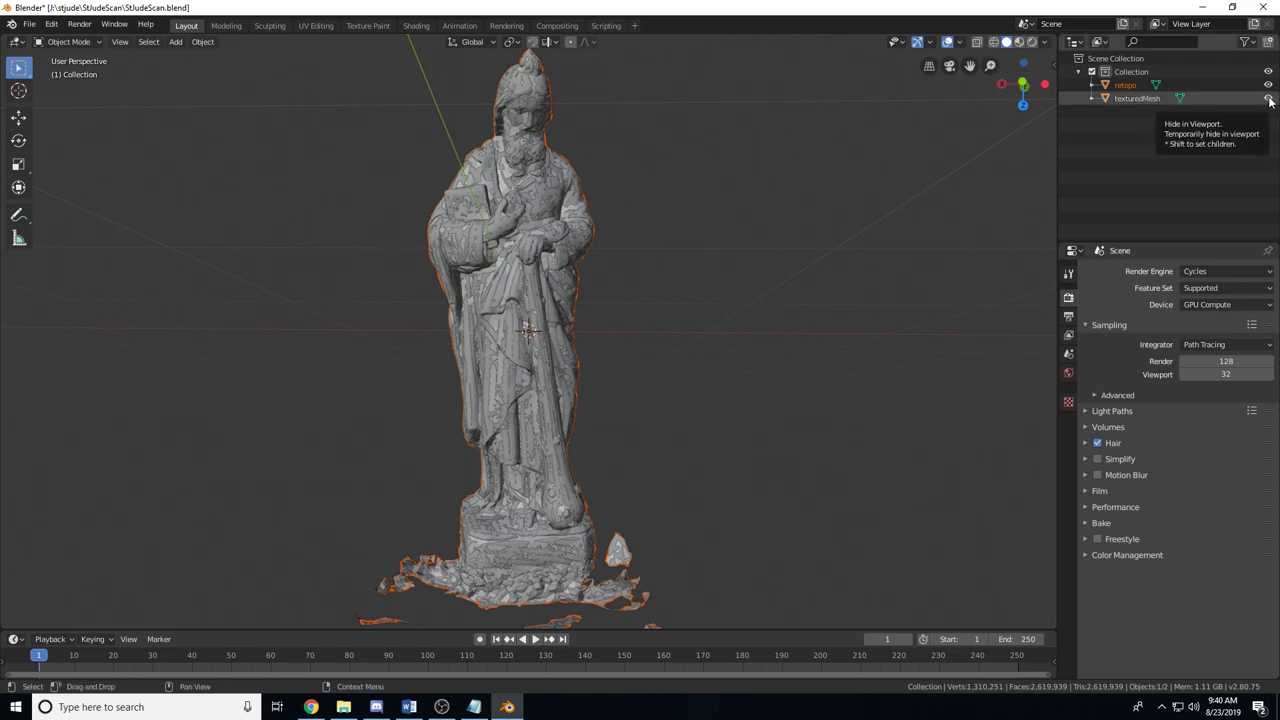
click(1143, 86)
double_click(1143, 86)
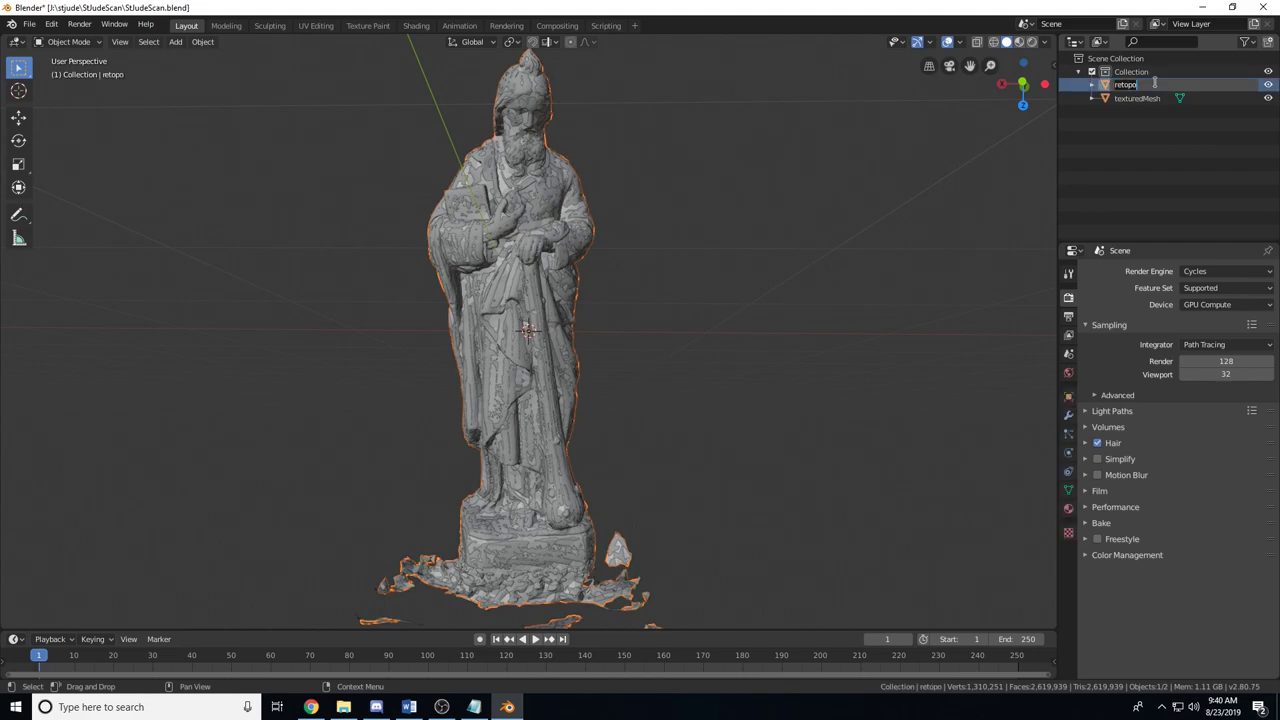
key(BackSpace)
text(LowPoly)
key(Return)
- Rename the texturedMesh object to HighPoly
click(1134, 98)
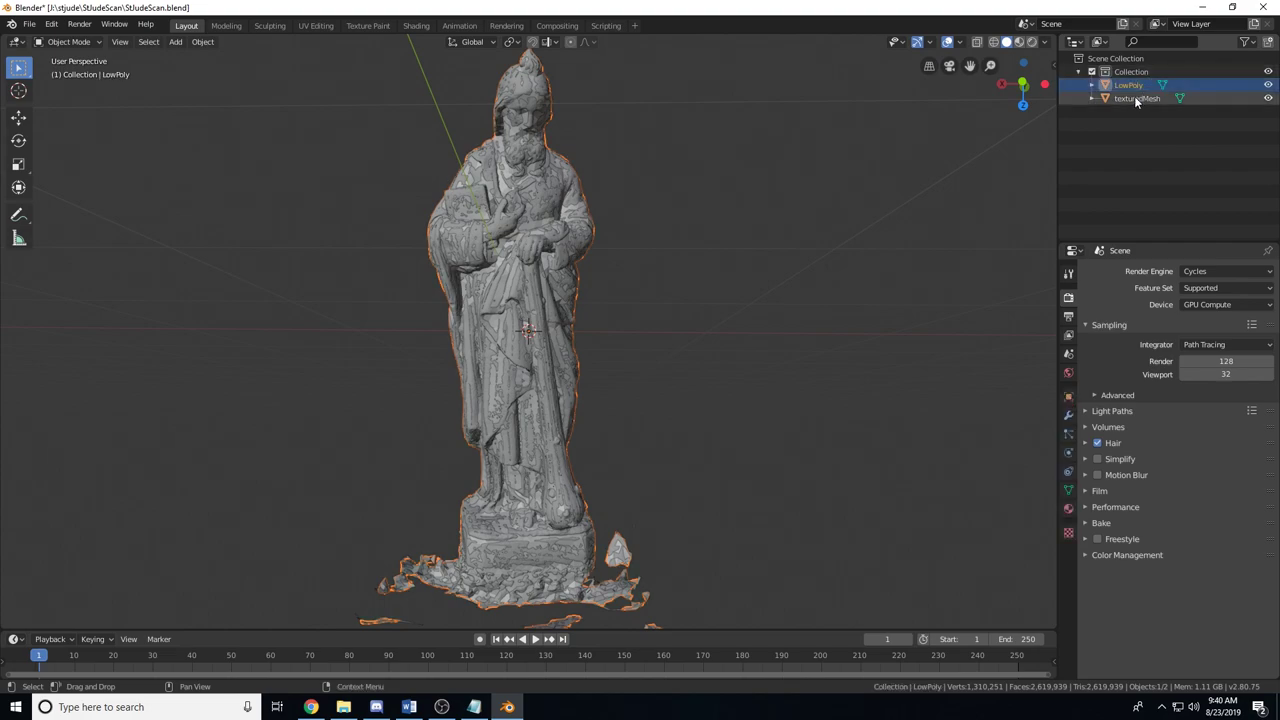
double_click(1134, 98)
text(HighPoly)
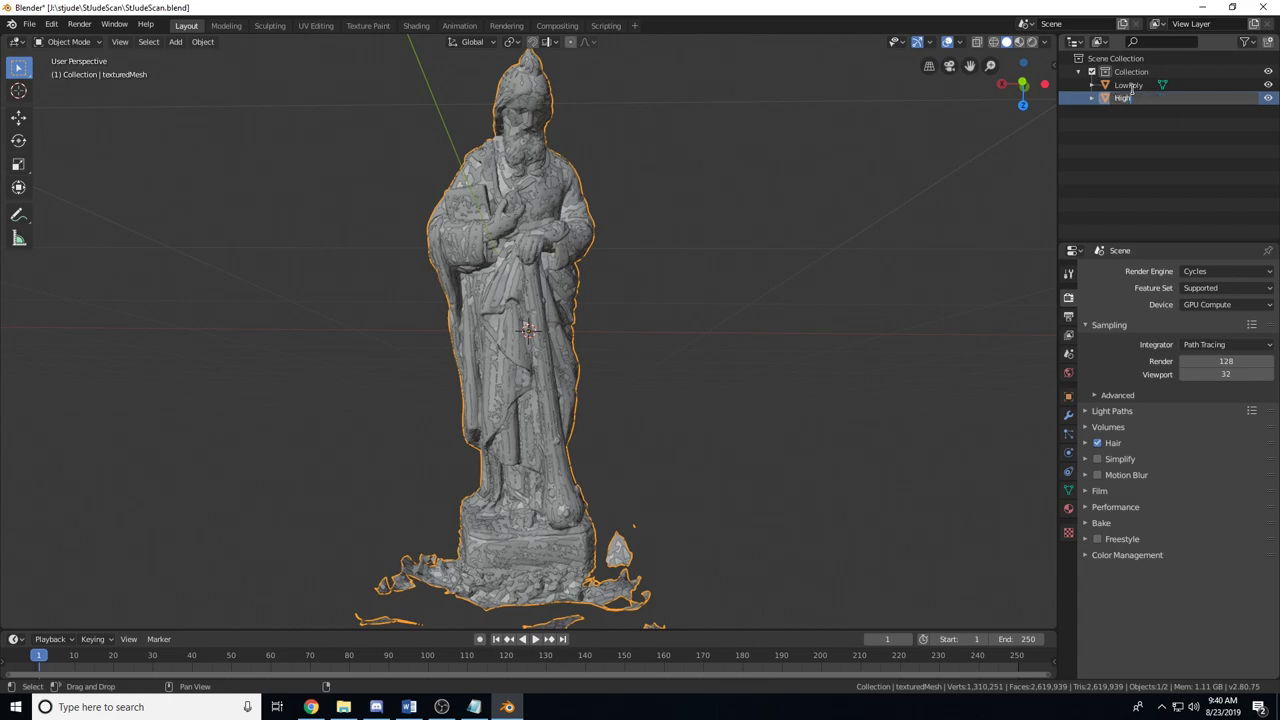
key(Return)
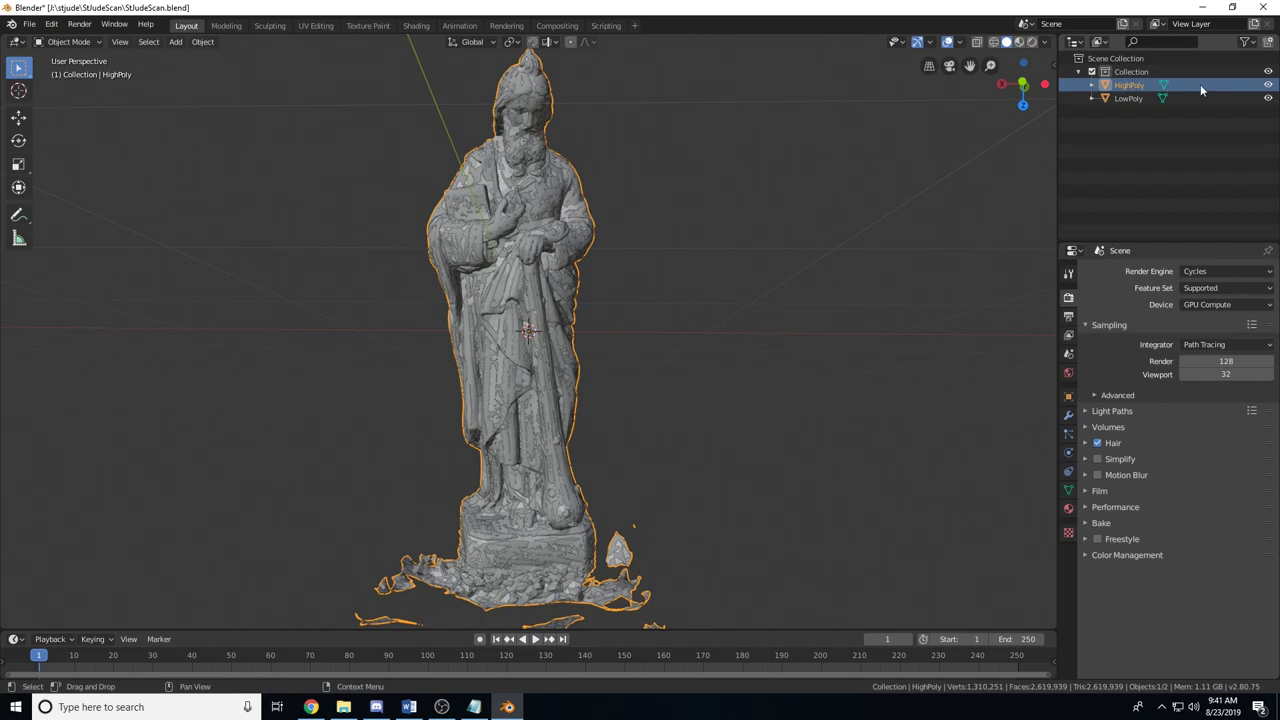
- Hide the HighPoly statue in the viewport and clear the sharp marking from all edges of the LowPoly mesh
click(1268, 86)
click(506, 295)
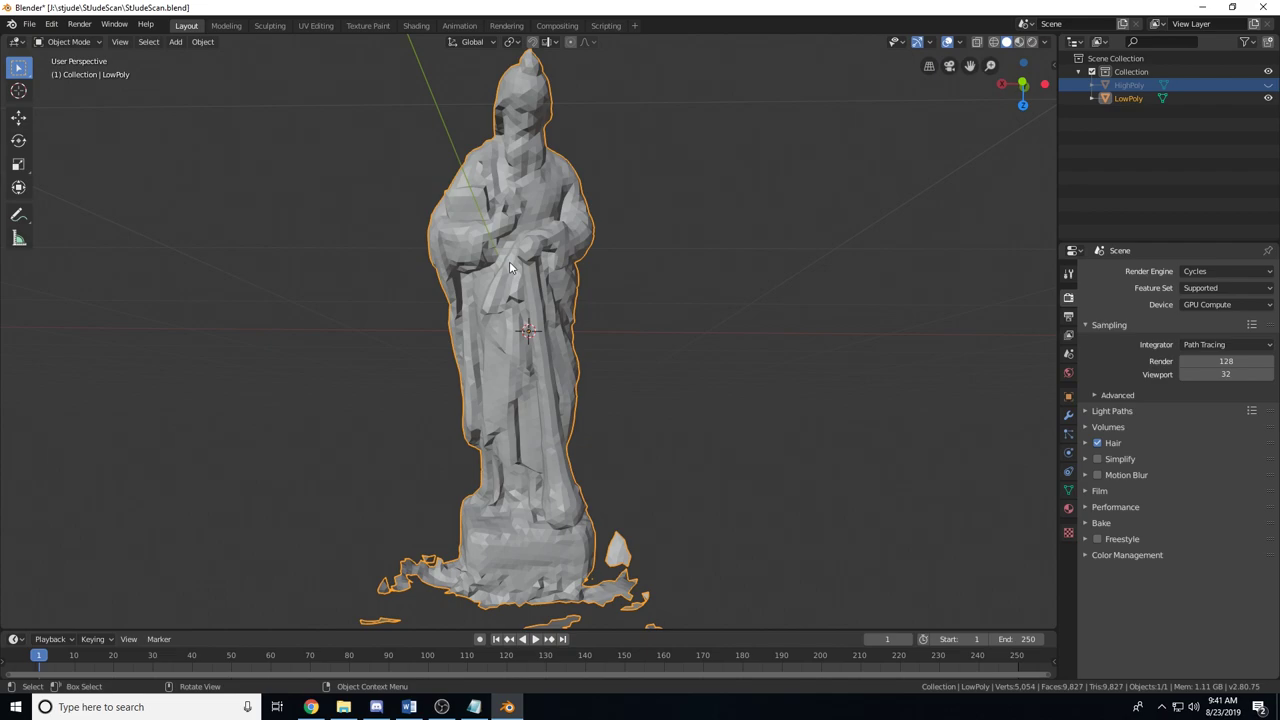
key(Tab)
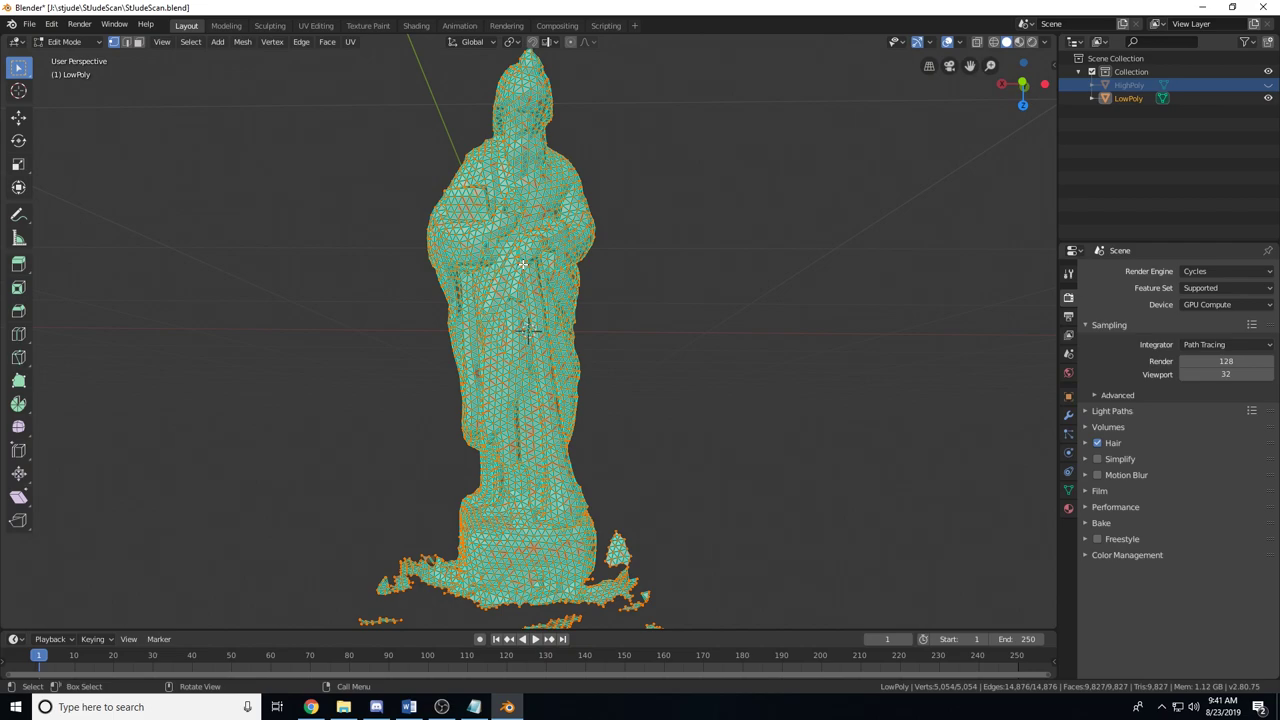
click(310, 43)
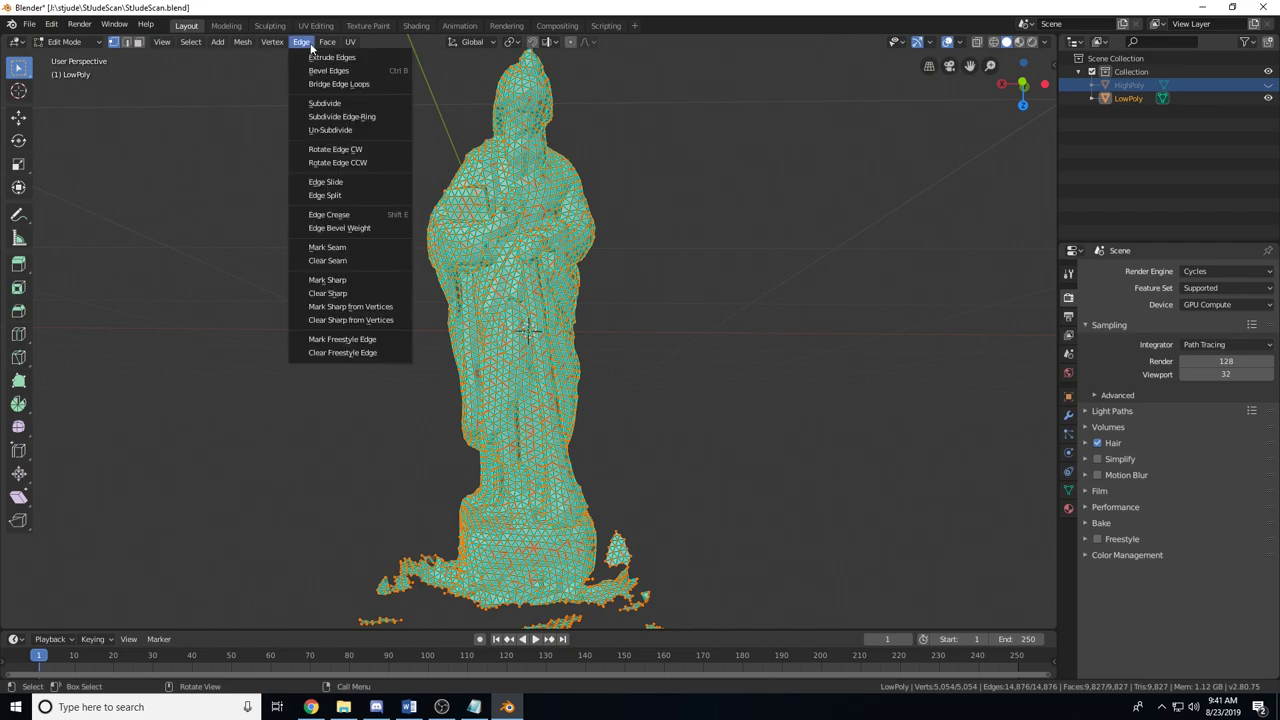
click(352, 294)
key(Tab)
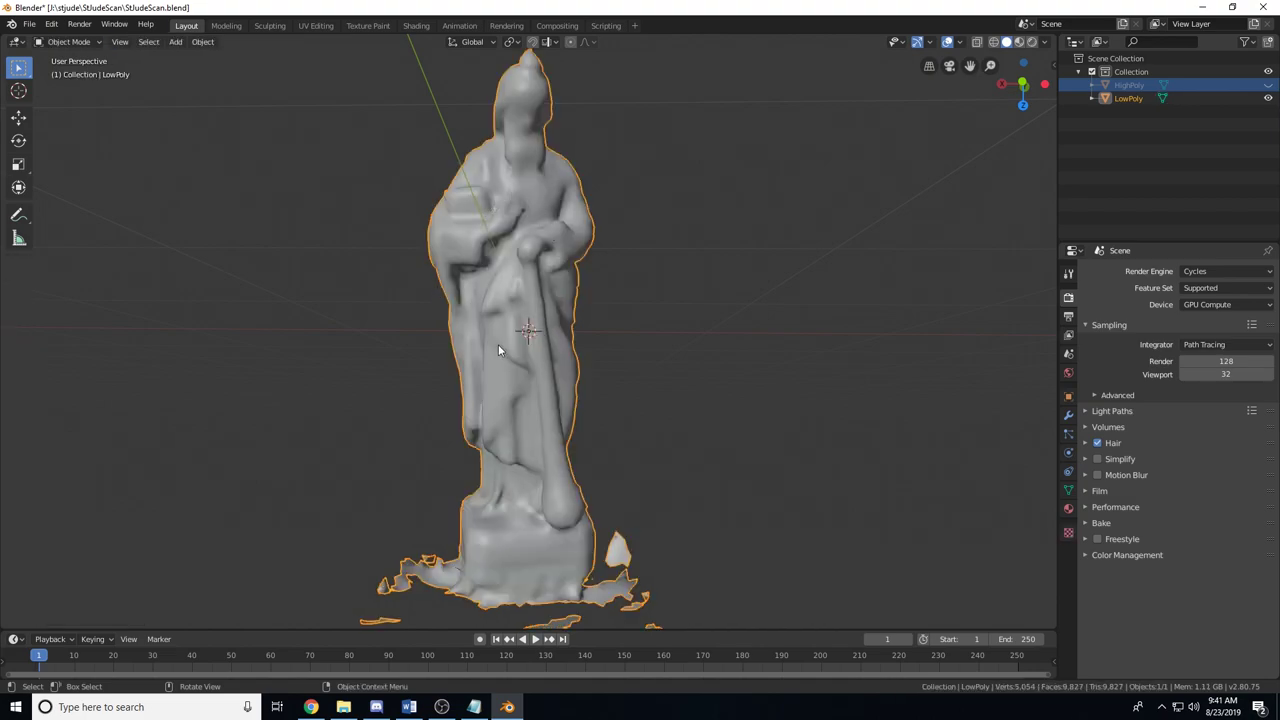
- In the LowPoly mesh, select the loose fragments and scattered ground pieces around the statue's base and delete them
key(Tab)
middle_drag(498, 414, 455, 376)
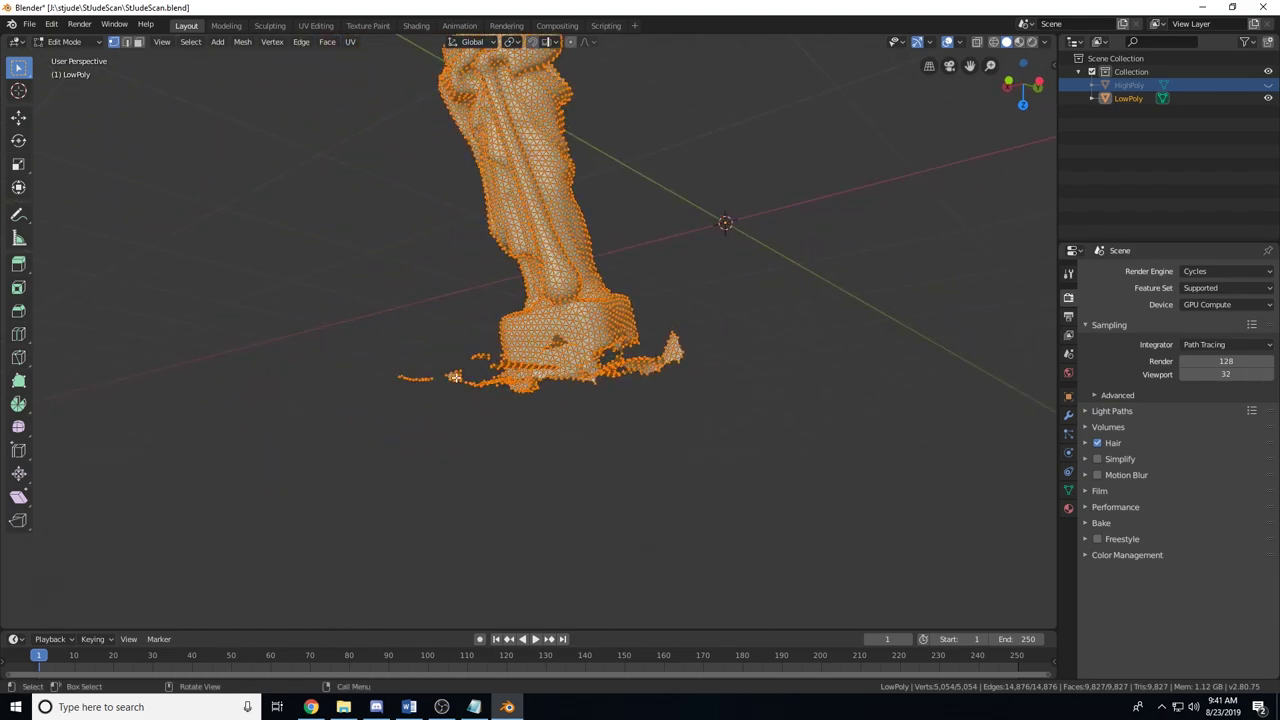
middle_drag(560, 437, 494, 563)
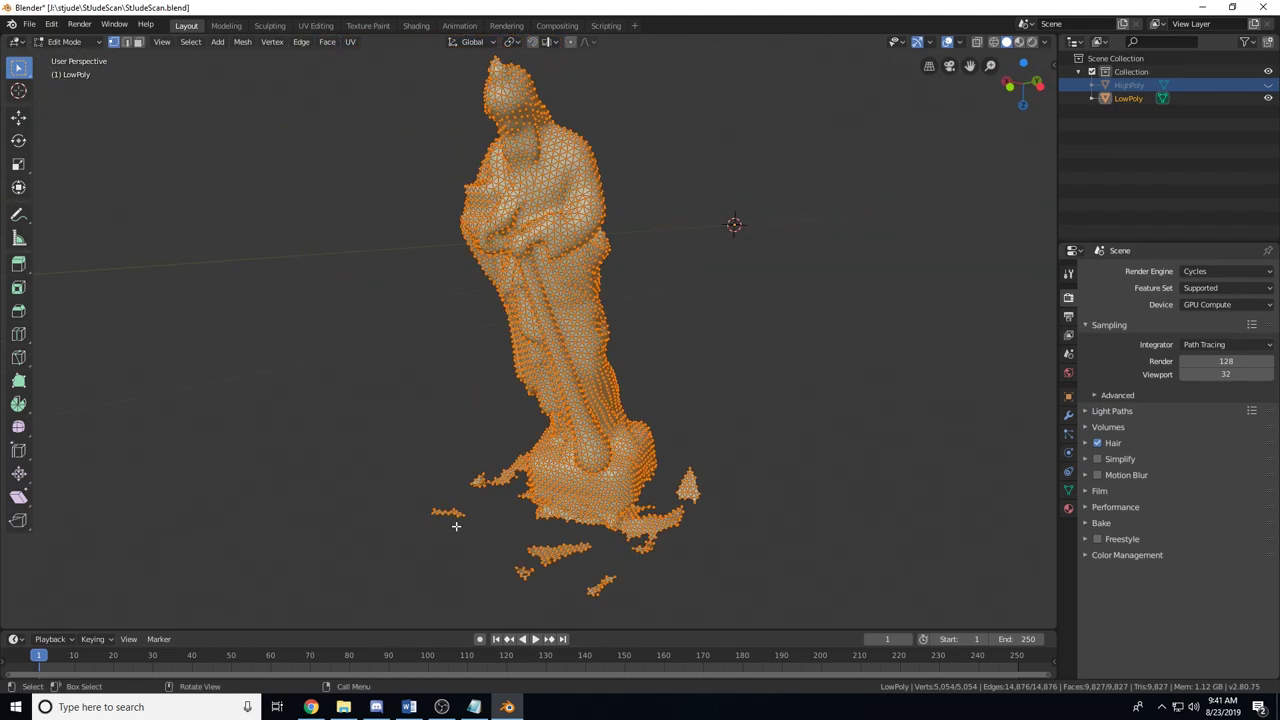
key(alt+a)
right_click(494, 563)
click(519, 578)
key(l)
key(l)
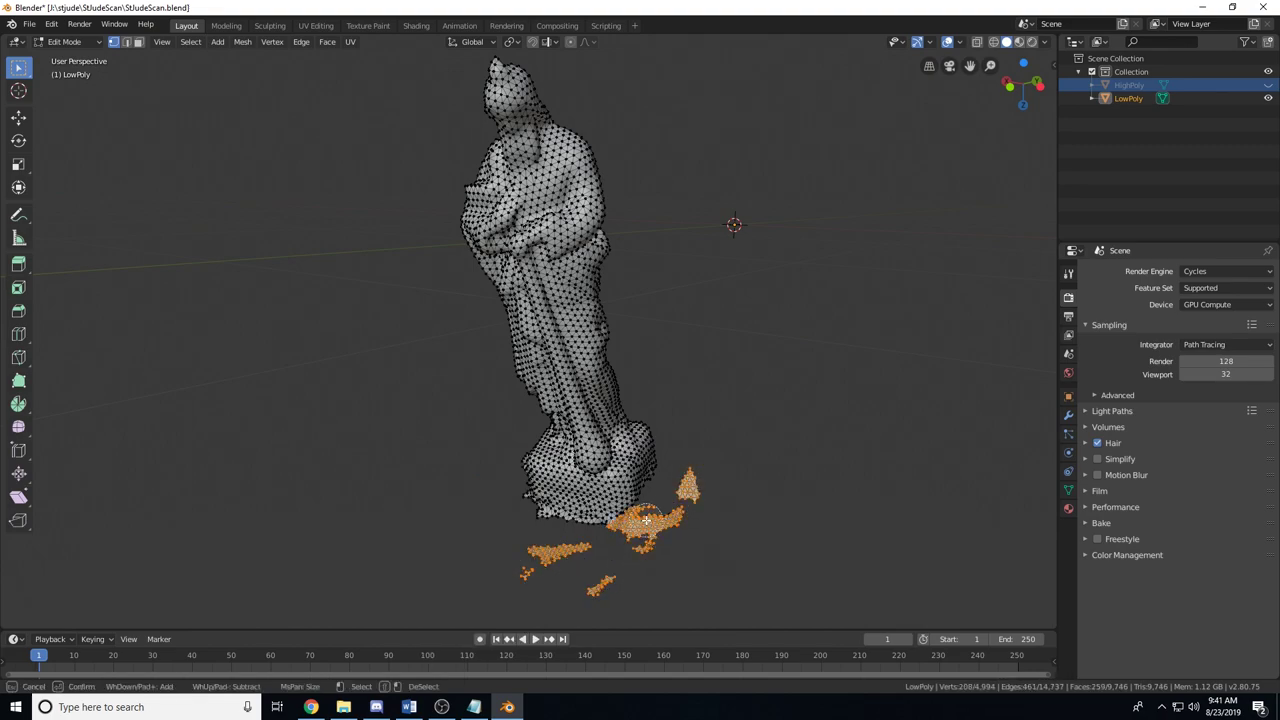
key(Delete)
key(c)
drag(665, 515, 597, 545)
- Box-select the remaining ground fringe beneath the statue's base and delete its vertices
middle_drag(597, 545, 686, 474)
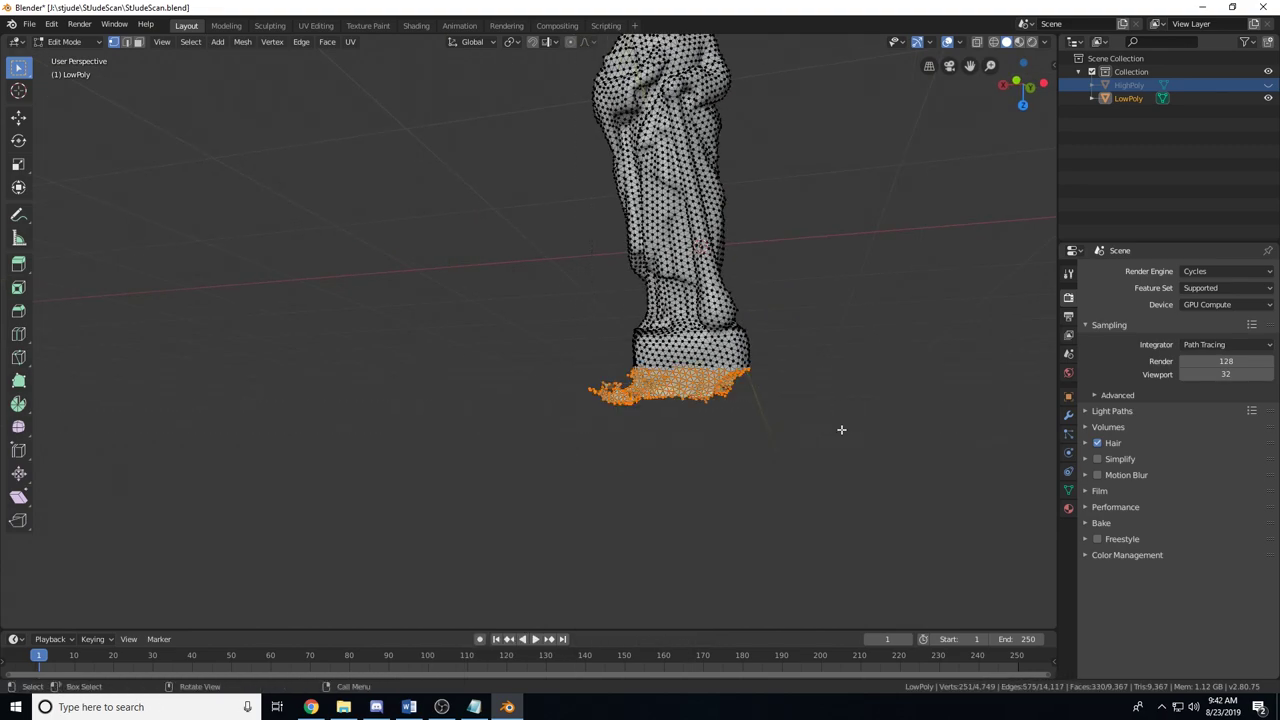
key(alt+a)
key(b)
drag(767, 398, 606, 371)
key(Delete)
- Trim the rough lower rim of the base by box-selecting its lowest vertices and deleting them
key(b)
middle_drag(606, 371, 608, 405)
drag(608, 405, 880, 345)
key(x)
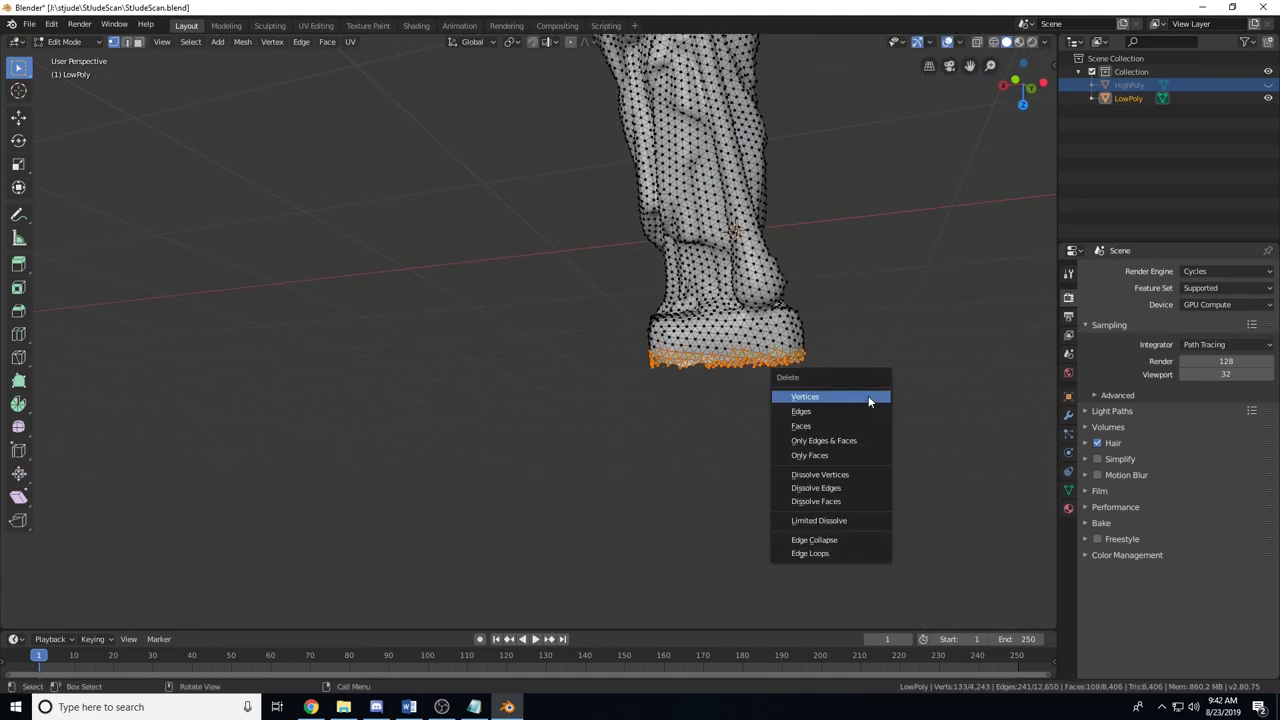
key(Escape)
middle_drag(868, 395, 619, 357)
key(Delete)
- Select the stray vertices along the other side of the base's lower rim and delete them
middle_drag(777, 357, 440, 384)
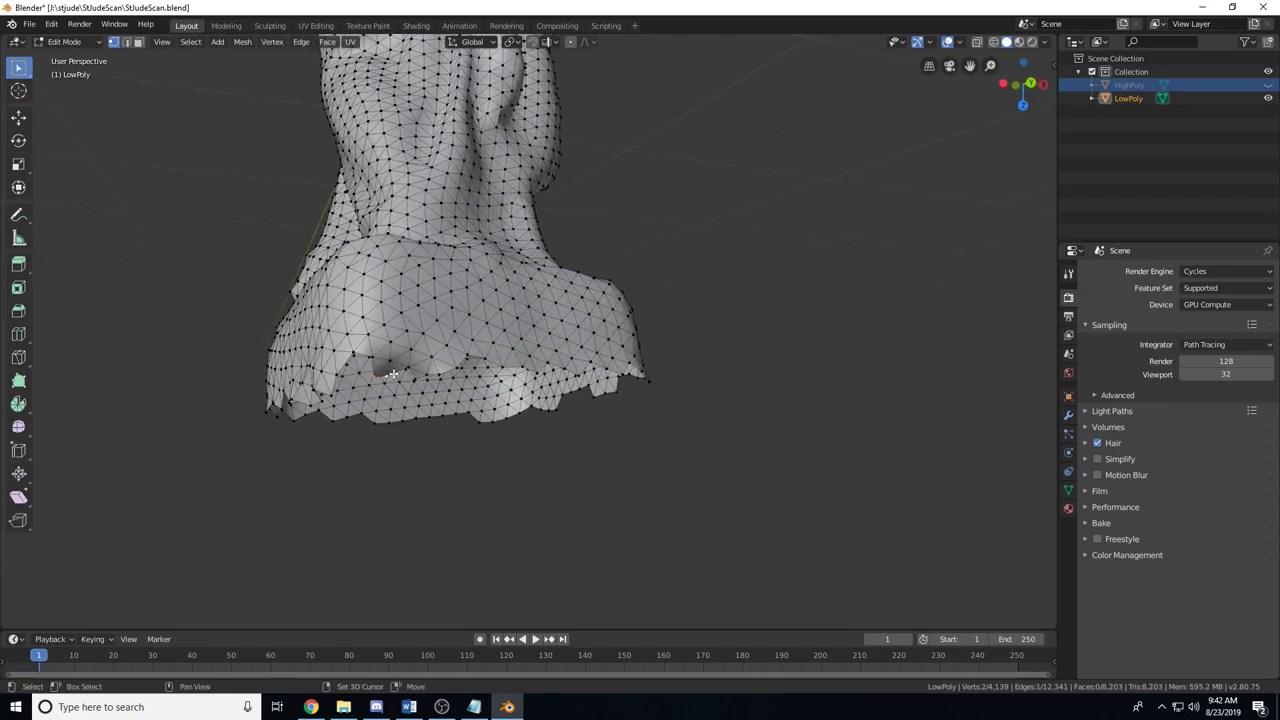
drag(372, 350, 440, 384)
key(Delete)
middle_drag(440, 384, 532, 406)
click(545, 410)
key(shift+v)
click(569, 424)
- Select the whole LowPoly mesh and clean up its loose geometry
key(a)
right_click(486, 630)
middle_drag(486, 600, 600, 420)
click(242, 41)
mouse_move(280, 307)
click(381, 308)
- Box-select the remaining jagged vertices along the base's lower rim and delete them
middle_drag(420, 320, 491, 386)
key(alt+a)
key(b)
drag(491, 386, 603, 423)
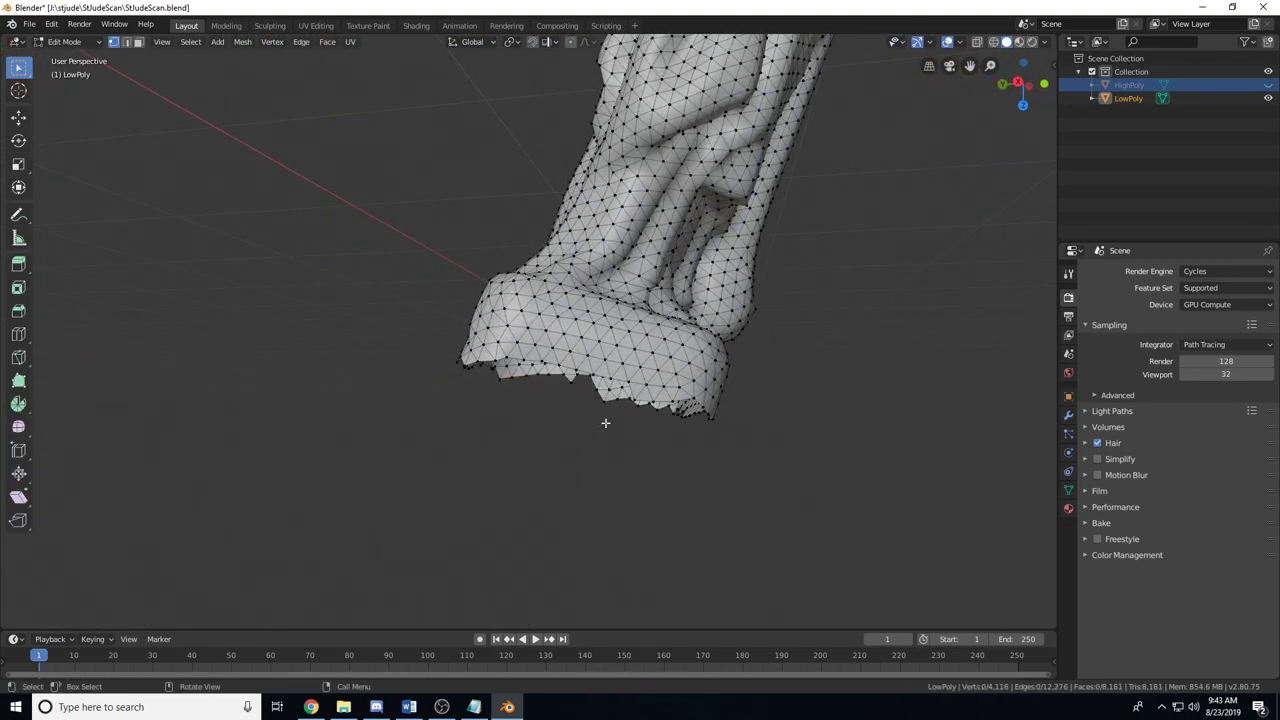
key(x)
middle_drag(603, 423, 646, 394)
click(552, 385)
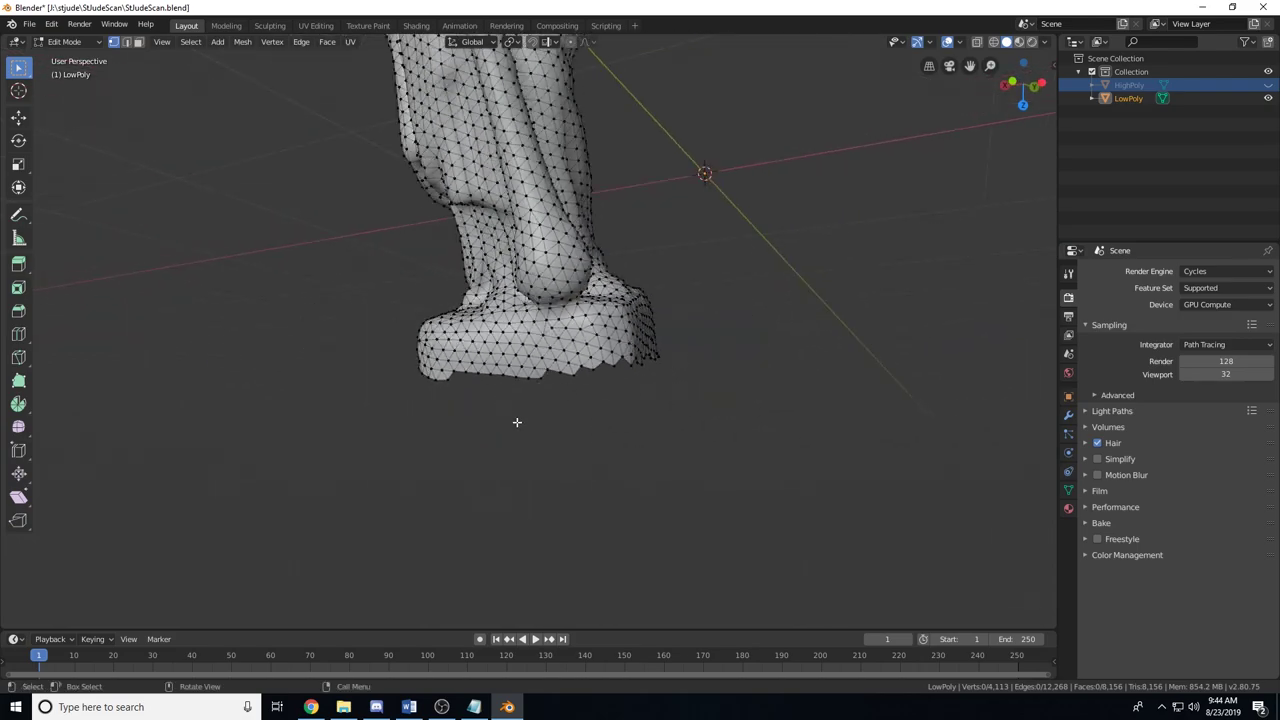
middle_drag(517, 423, 667, 364)
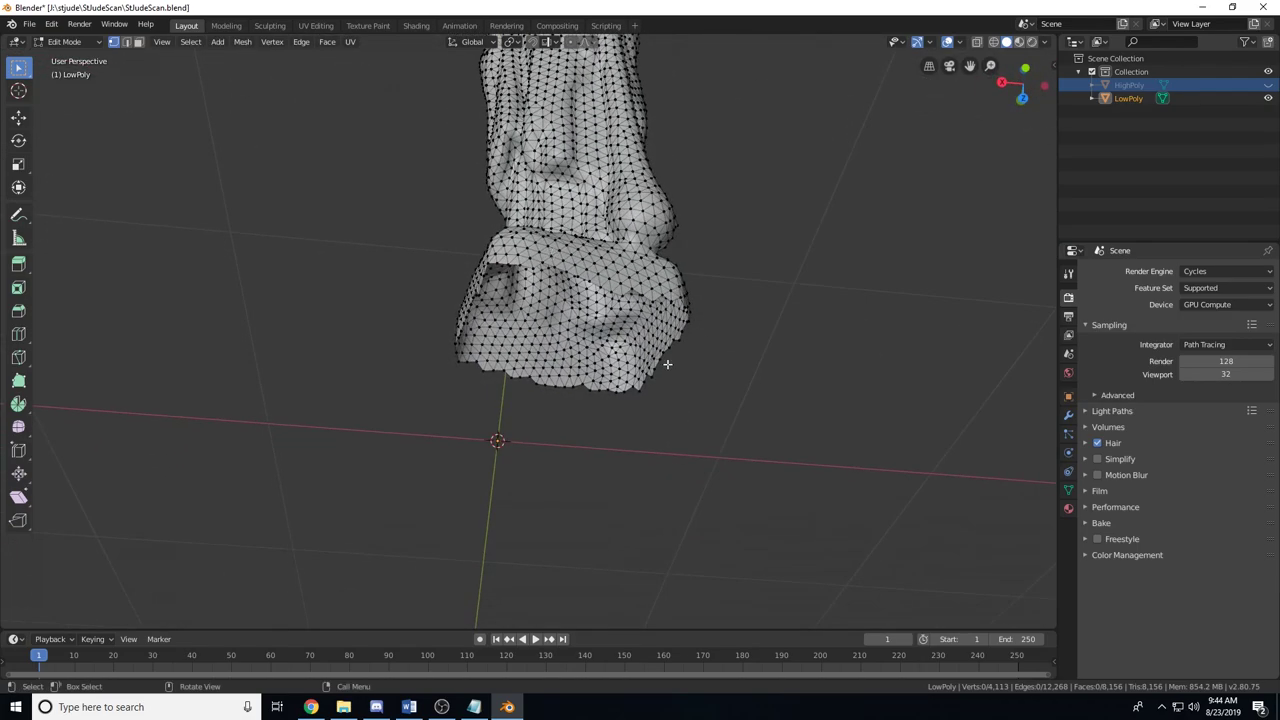
- Select the edge loop around the base's jagged lower rim using shortest-path picks and mark it as a seam
middle_drag(614, 296, 594, 345)
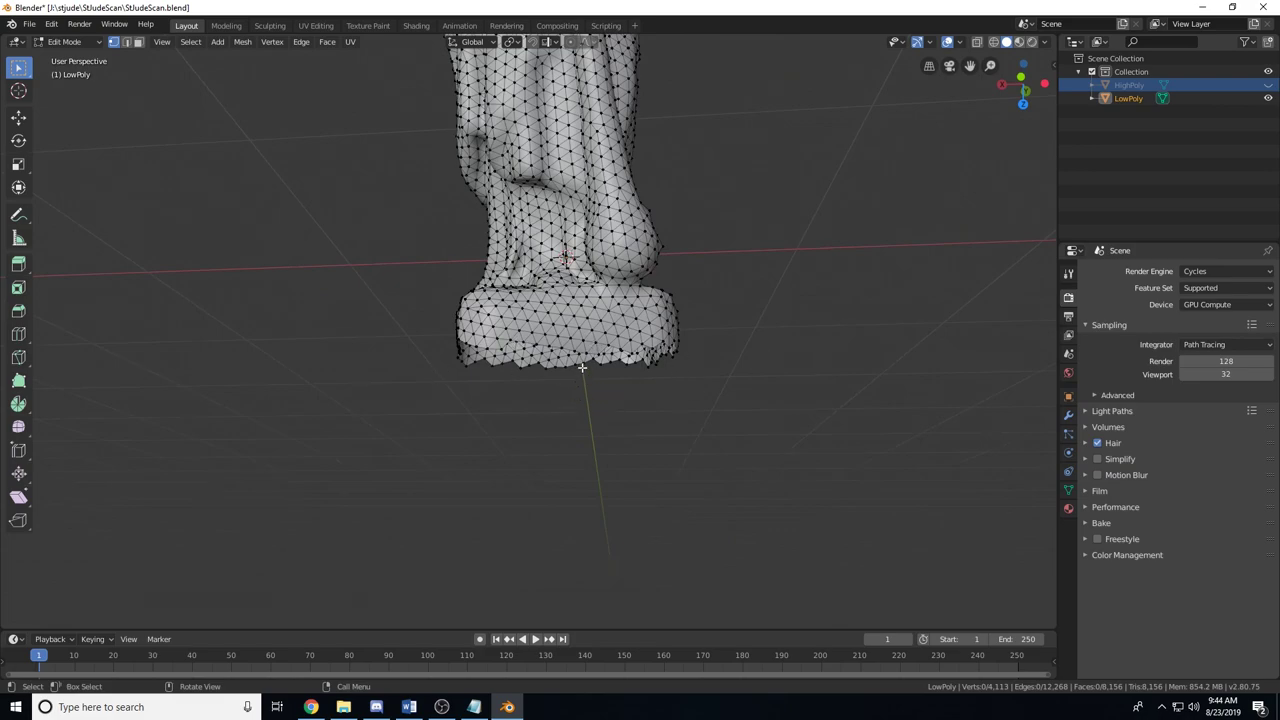
mouse_move(627, 345)
middle_down()
mouse_move(619, 388)
mouse_move(628, 322)
middle_up()
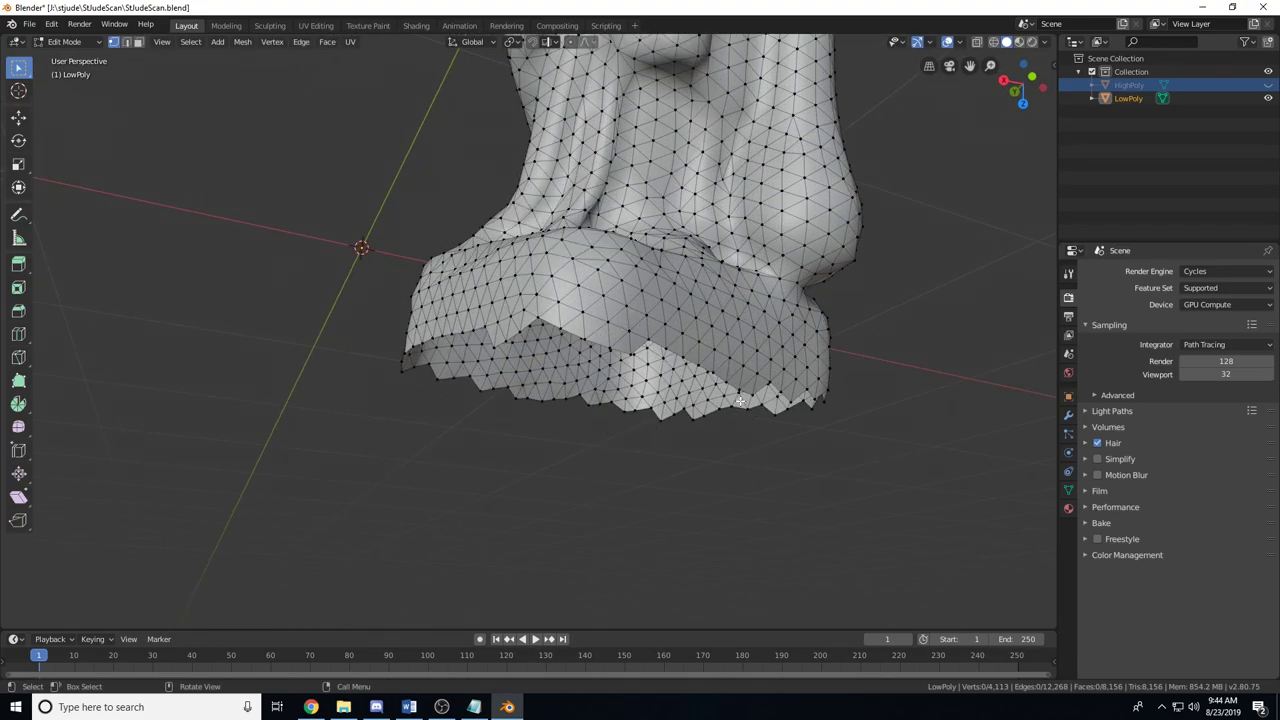
middle_drag(740, 400, 738, 402)
scroll(738, 402, up, 3)
key(2)
ctrl+click(735, 447)
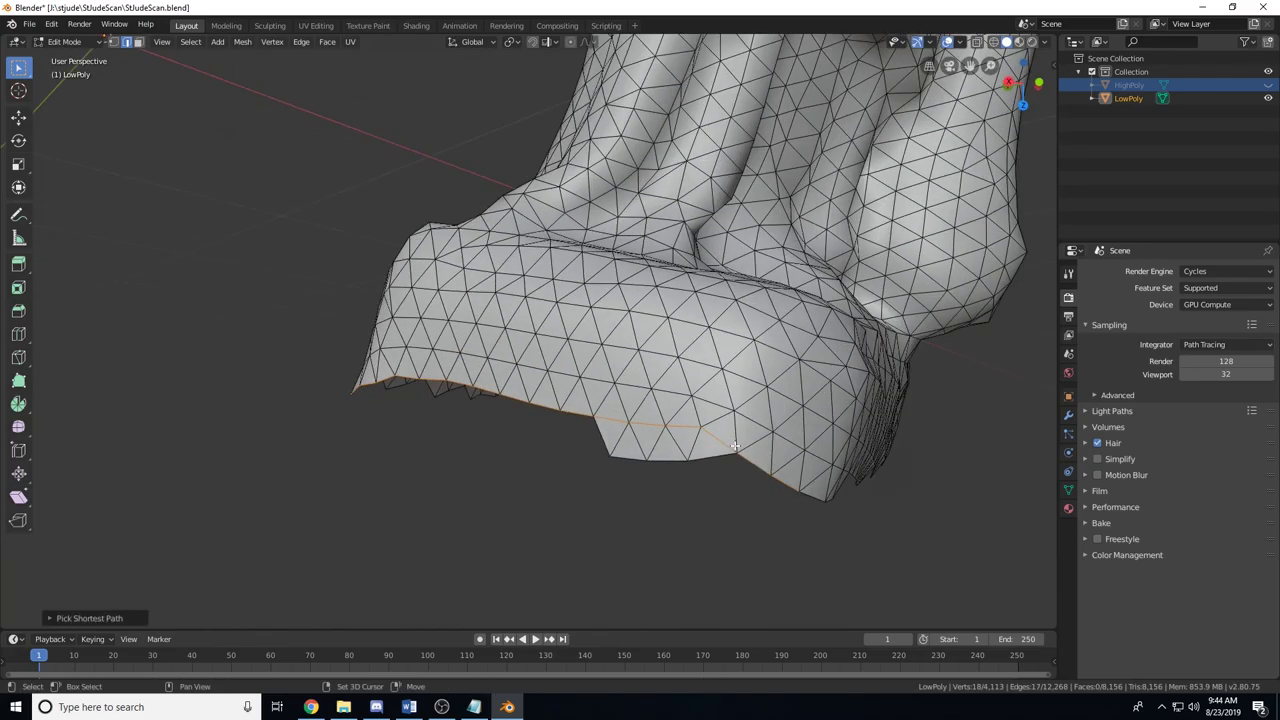
middle_drag(735, 447, 290, 435)
ctrl+click(652, 363)
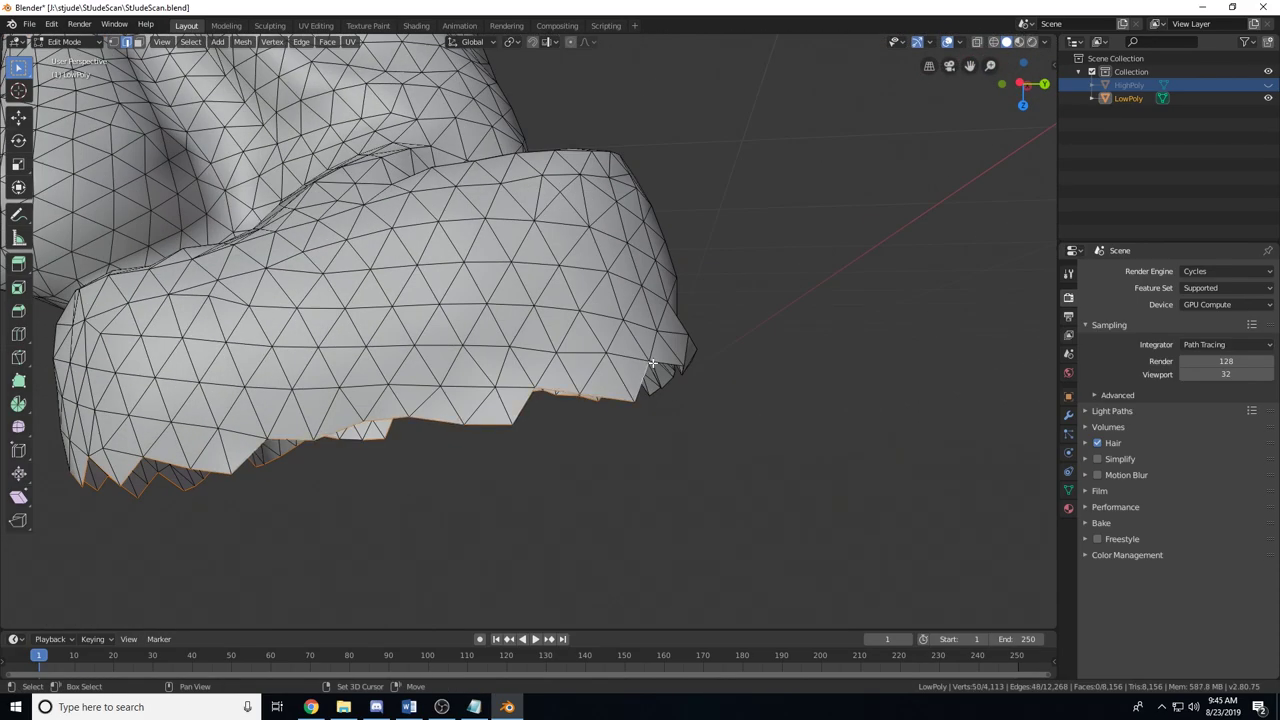
mouse_move(652, 363)
middle_down()
mouse_move(567, 428)
mouse_move(580, 554)
mouse_move(657, 444)
mouse_move(634, 380)
middle_up()
ctrl+click(567, 428)
key(ctrl+e)
click(580, 554)
key(alt+a)
scroll(657, 444, down, 3)
scroll(503, 358, down, 3)
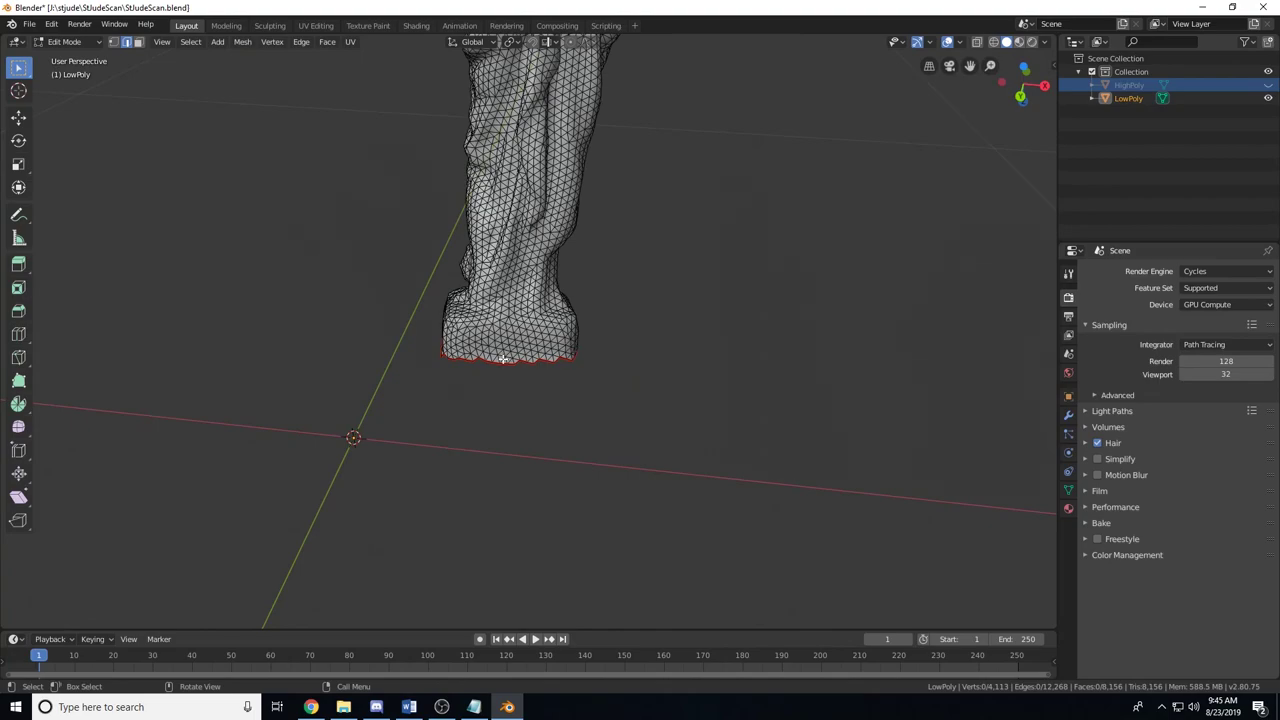
- Select the shortest edge path running up the statue from the base rim to the head and mark it as a seam
scroll(503, 358, down, 5)
scroll(555, 278, up, 6)
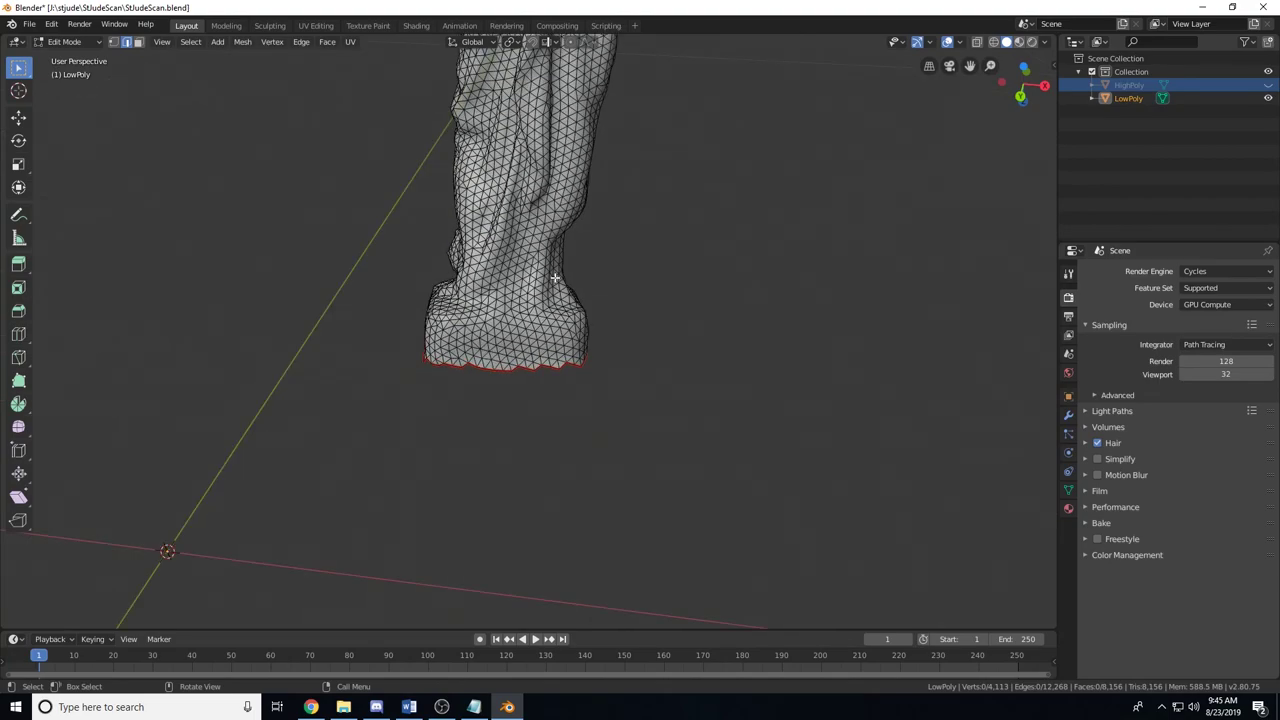
scroll(555, 278, up, 2)
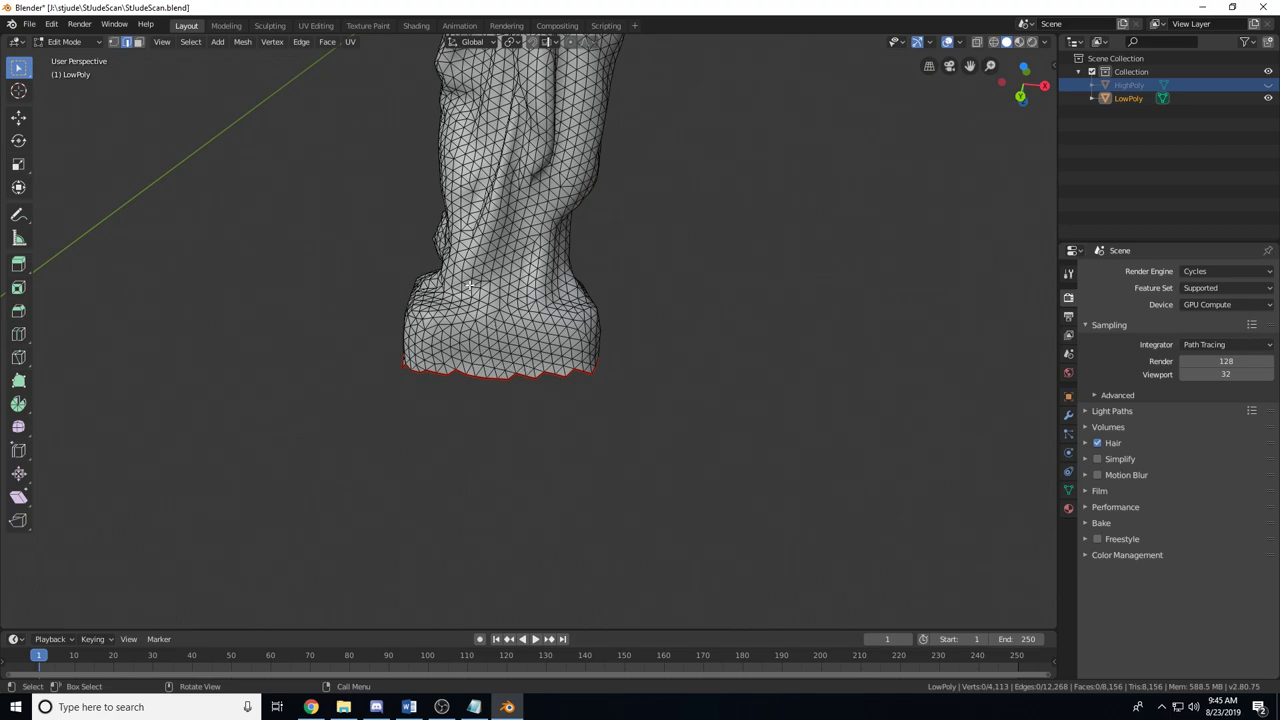
middle_drag(517, 260, 507, 236)
middle_drag(651, 300, 512, 422)
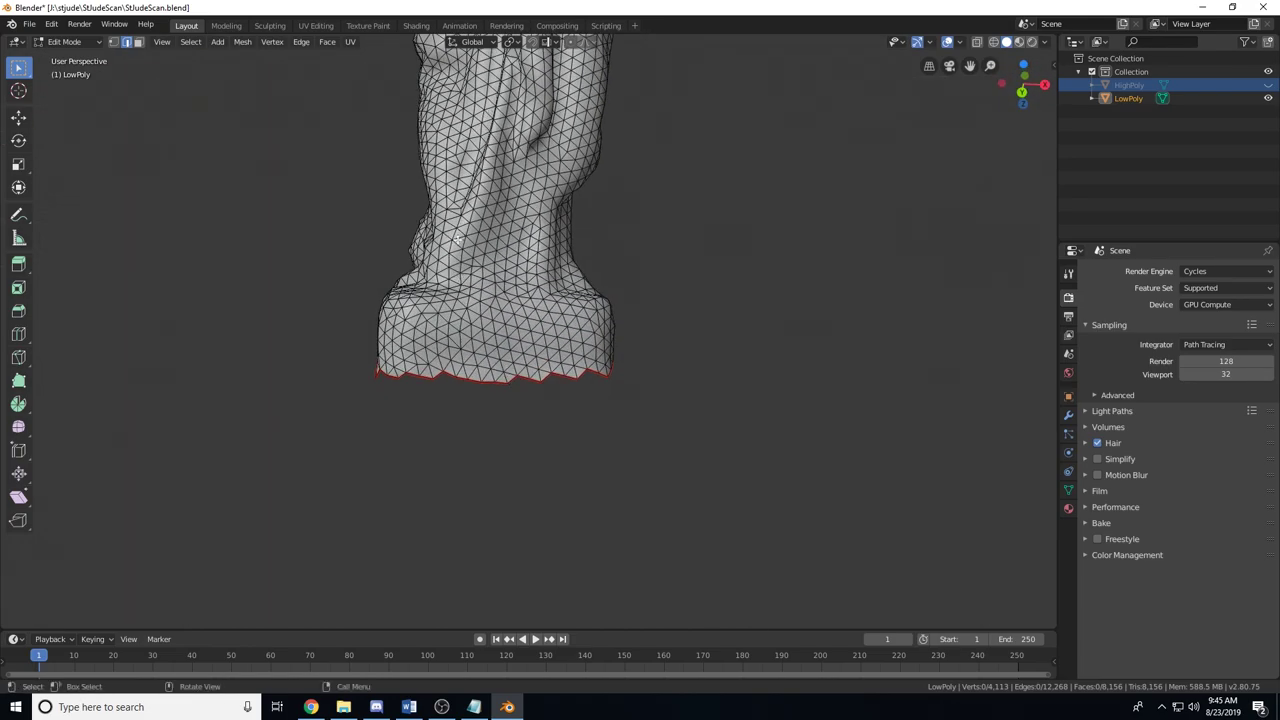
scroll(458, 239, up, 4)
scroll(474, 347, down, 5)
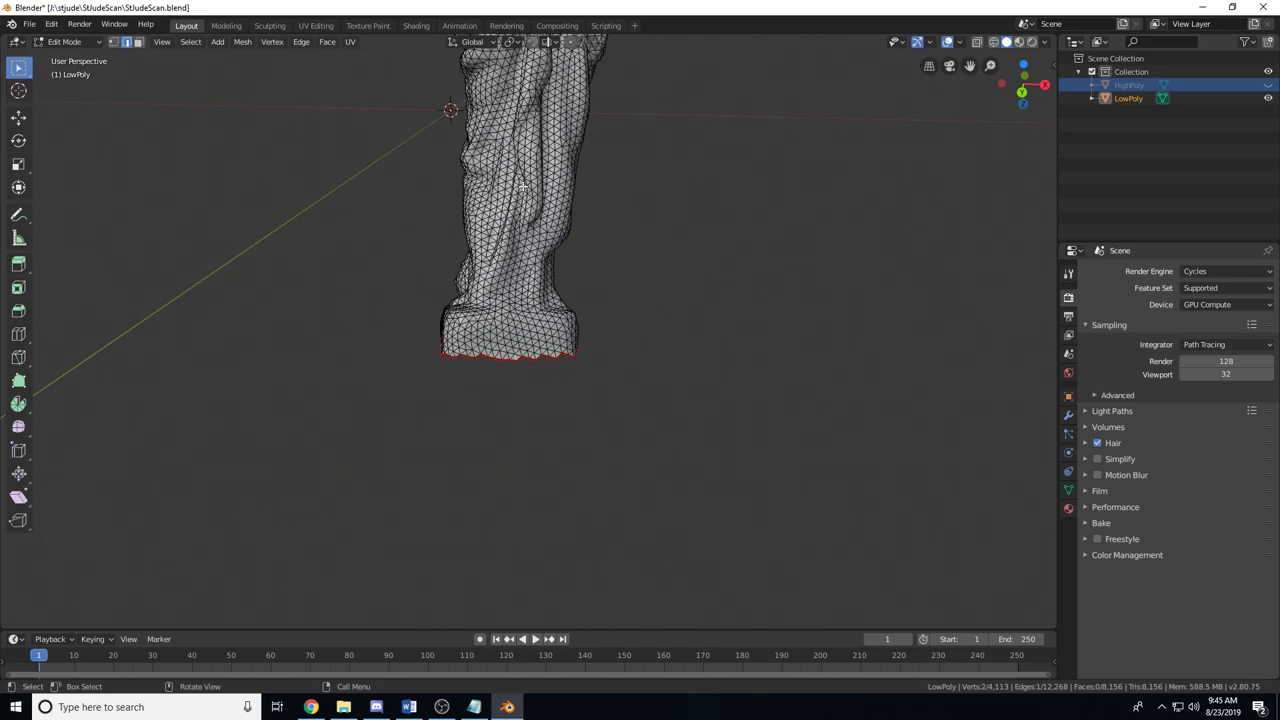
ctrl+click(486, 300)
middle_drag(449, 109, 500, 230)
click(301, 41)
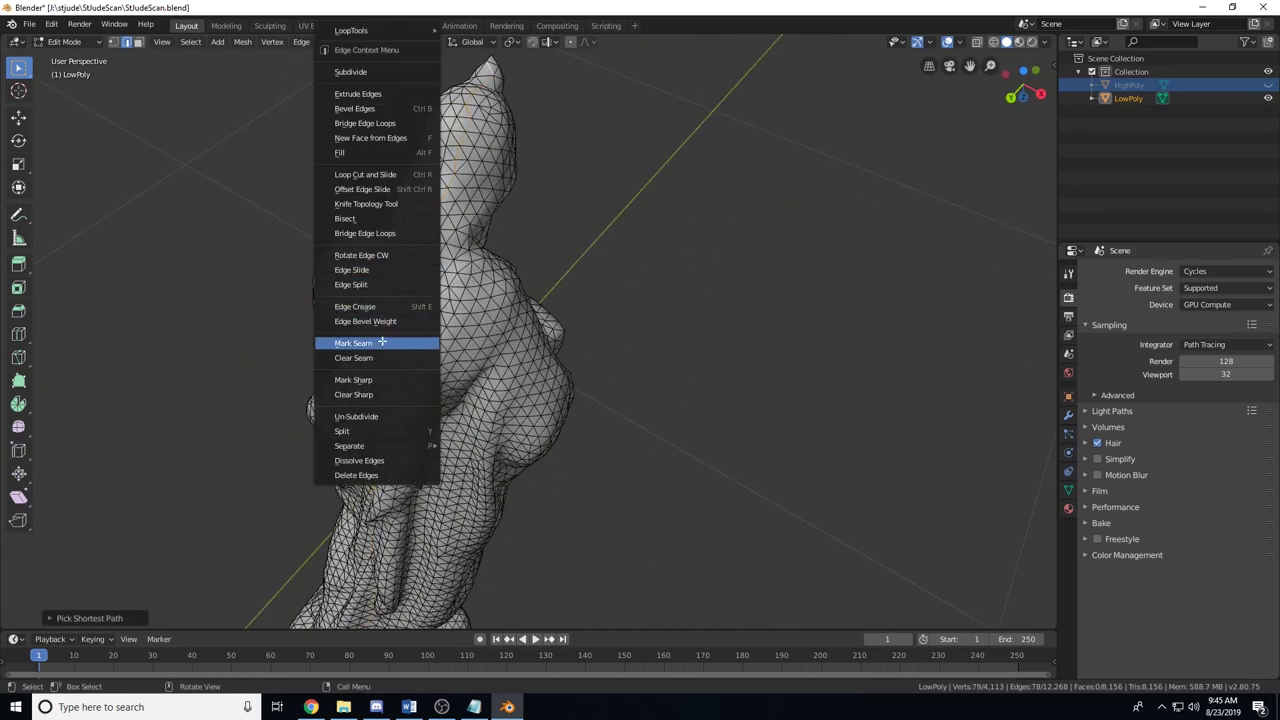
click(370, 343)
- Select the whole LowPoly mesh and unwrap it along the marked seams
middle_drag(370, 343, 528, 322)
scroll(528, 322, down, 3)
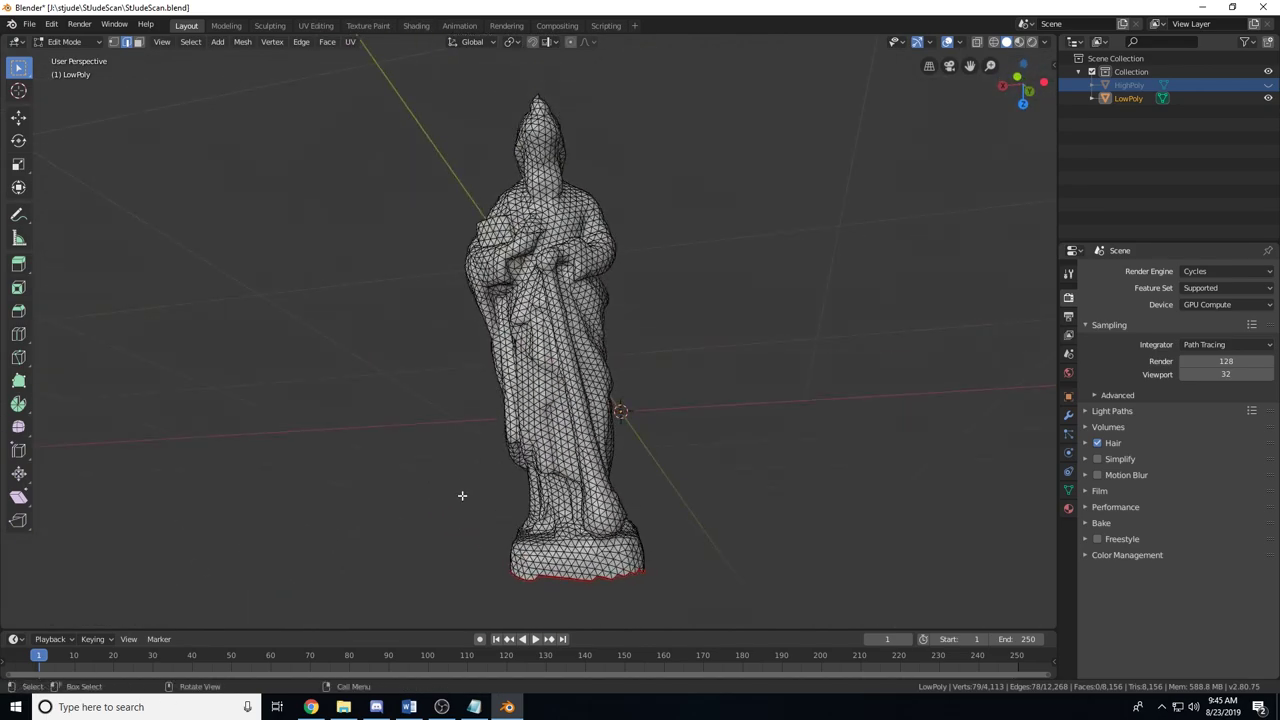
middle_drag(460, 494, 574, 393)
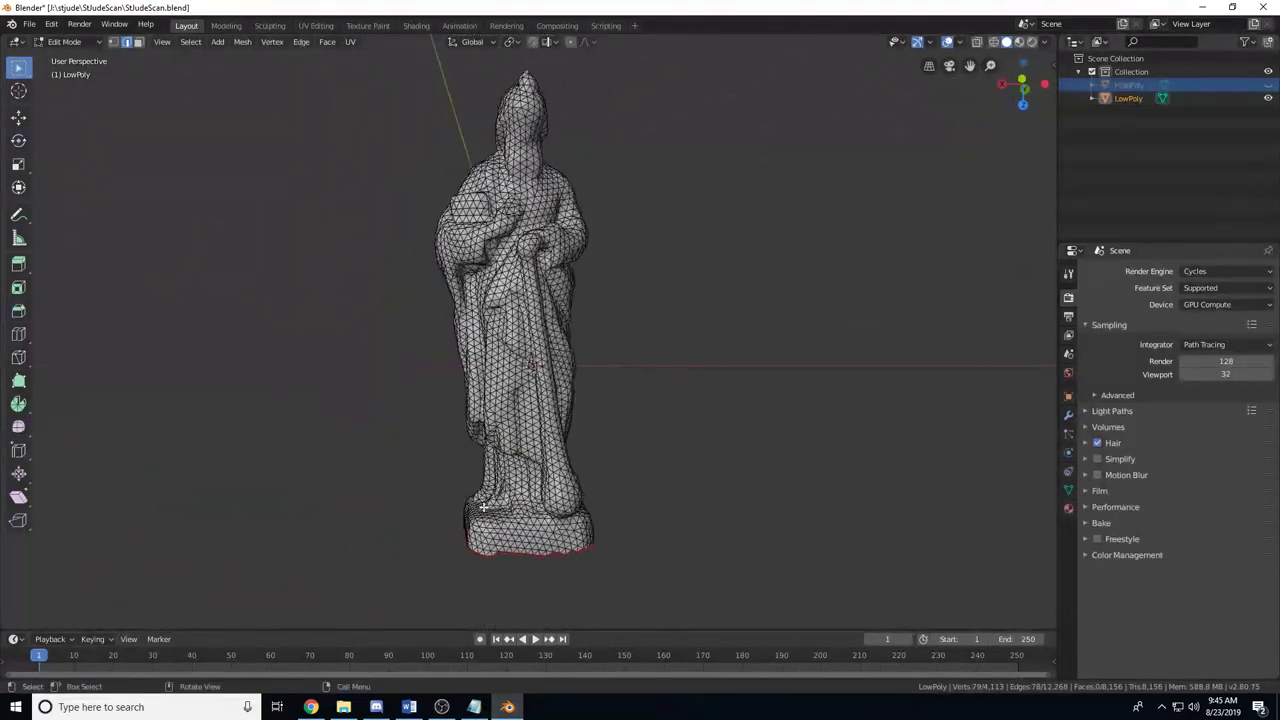
key(a)
key(u)
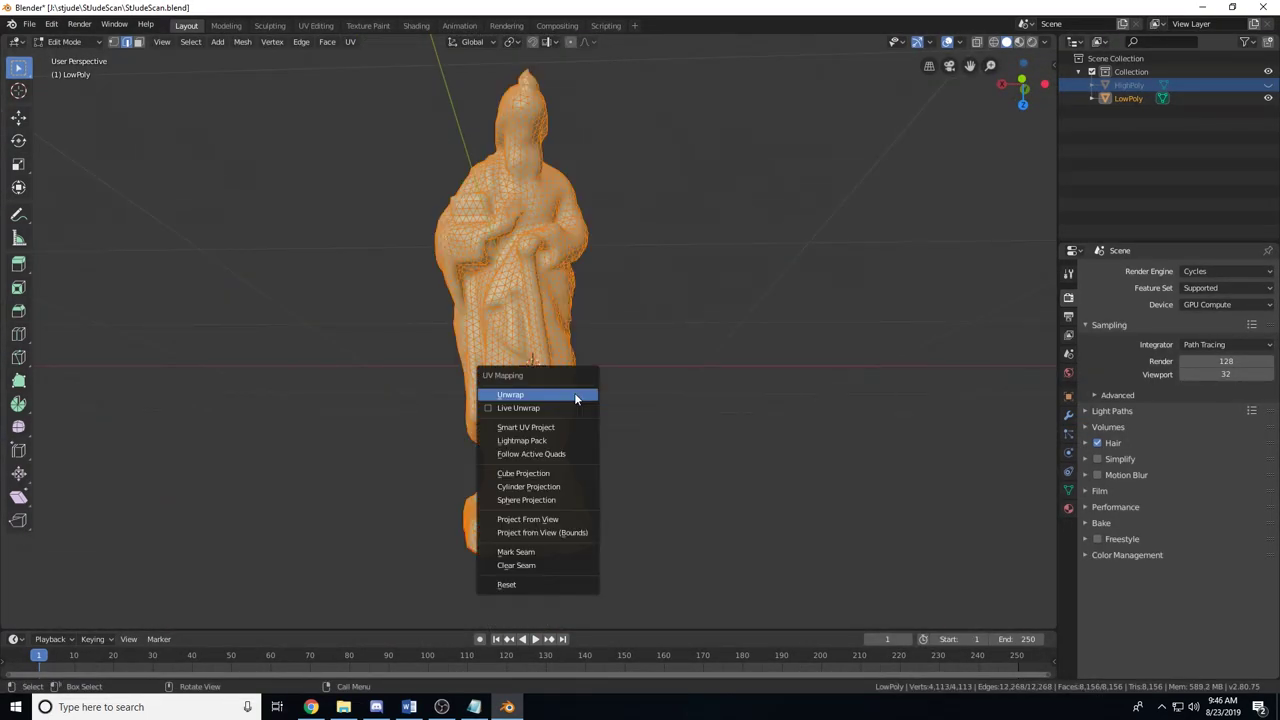
click(576, 395)
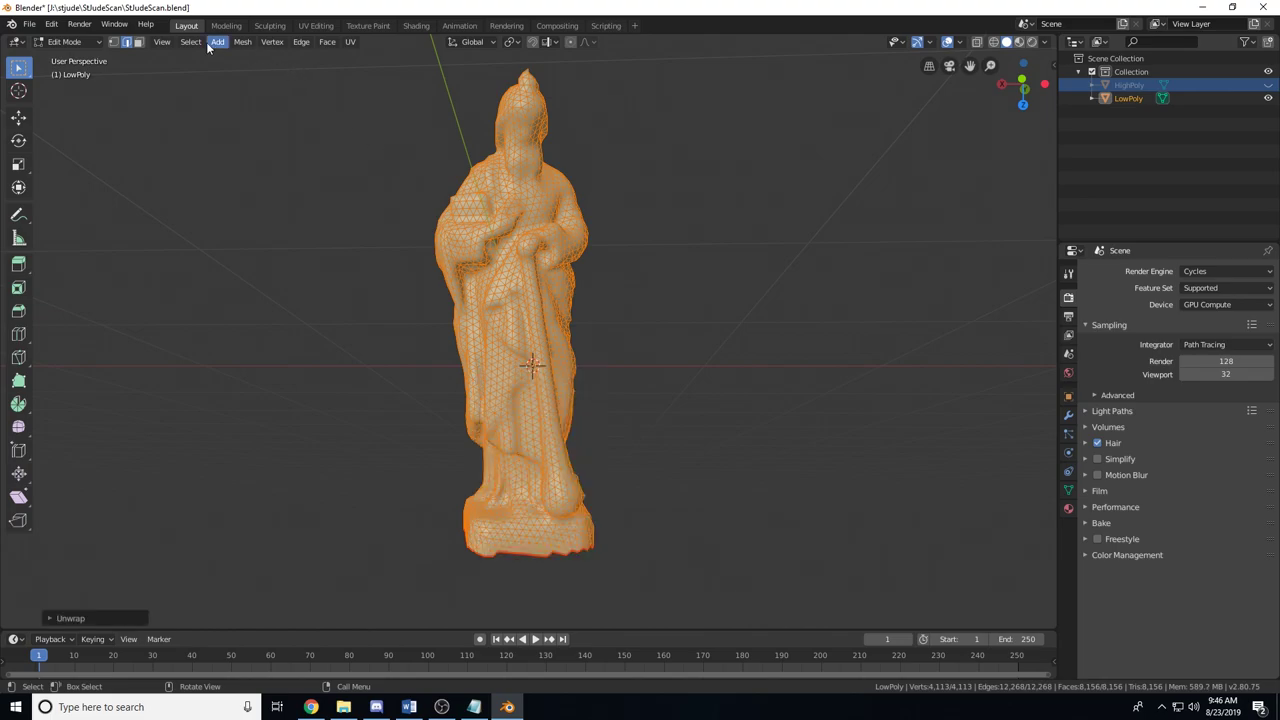
- Examine LowPoly's unwrapped UV layout in the UV Editing workspace
click(316, 25)
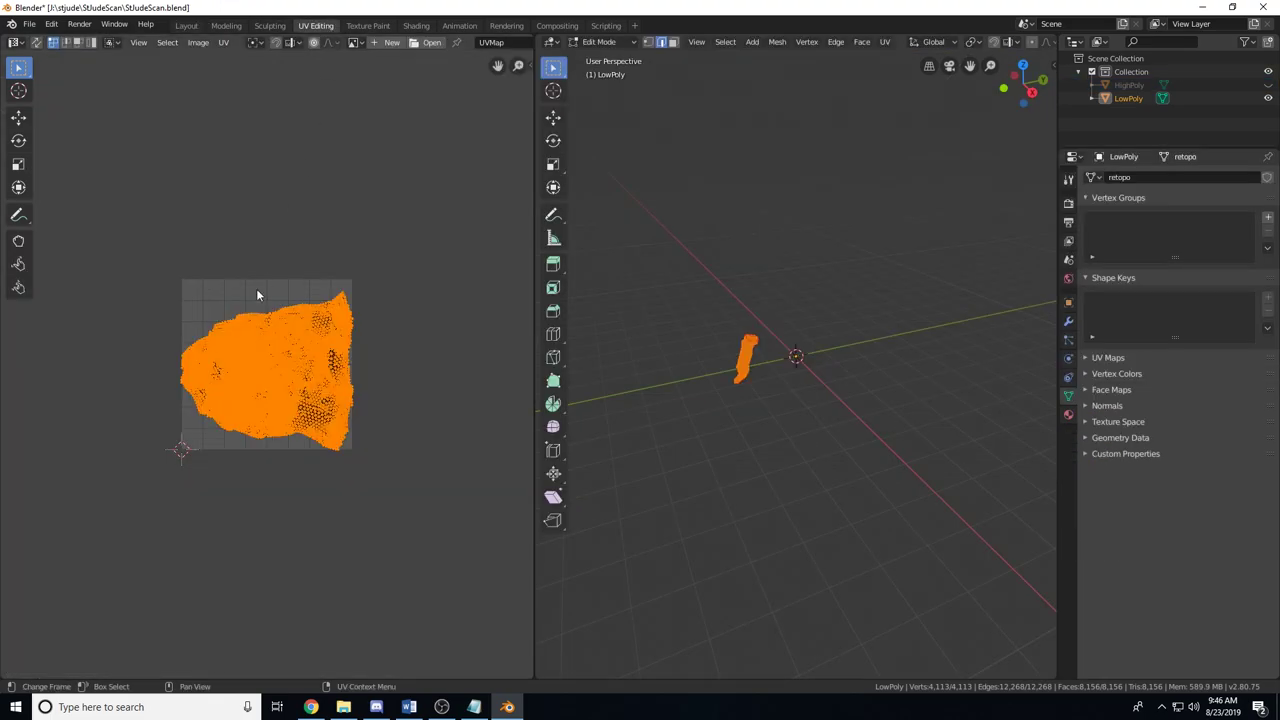
scroll(245, 340, up, 5)
key(alt+a)
scroll(238, 356, down, 3)
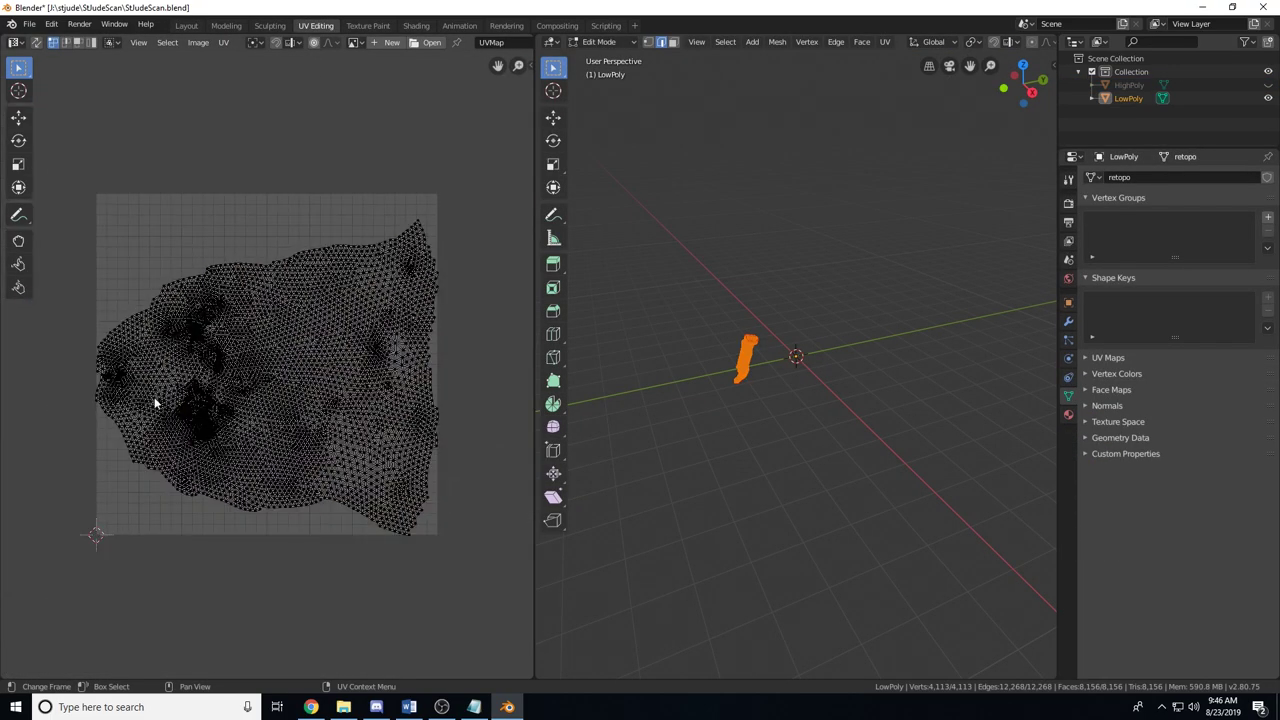
scroll(244, 437, up, 4)
scroll(350, 405, down, 4)
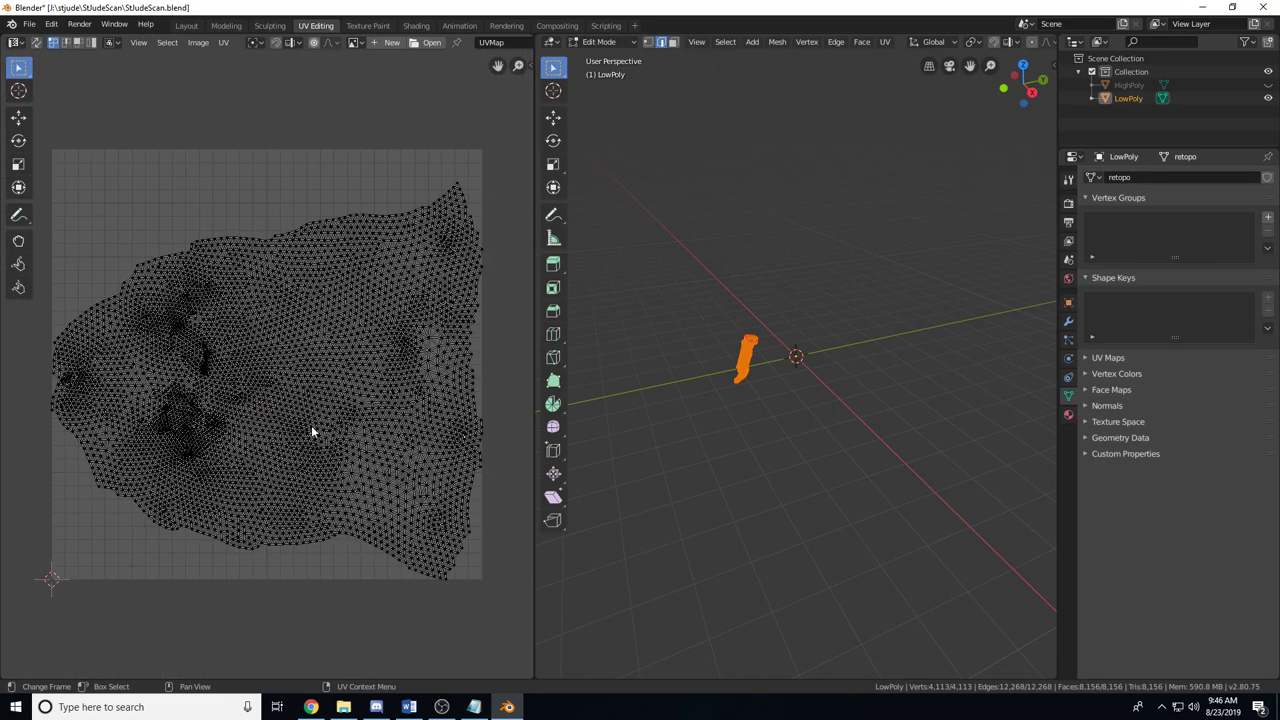
key(a)
key(alt+a)
scroll(302, 370, up, 2)
scroll(303, 372, down, 2)
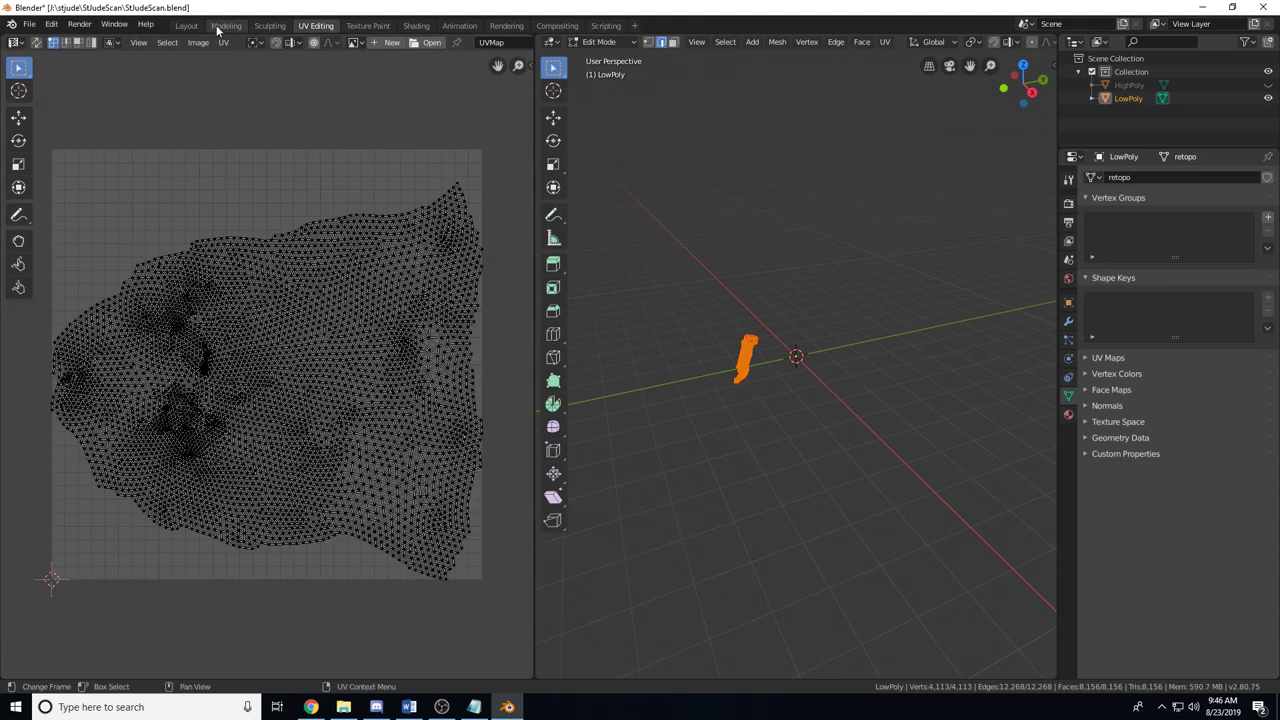
- Return to the Layout workspace and compare the two meshes in Object Mode by showing and hiding HighPoly
click(186, 26)
middle_drag(222, 58, 550, 286)
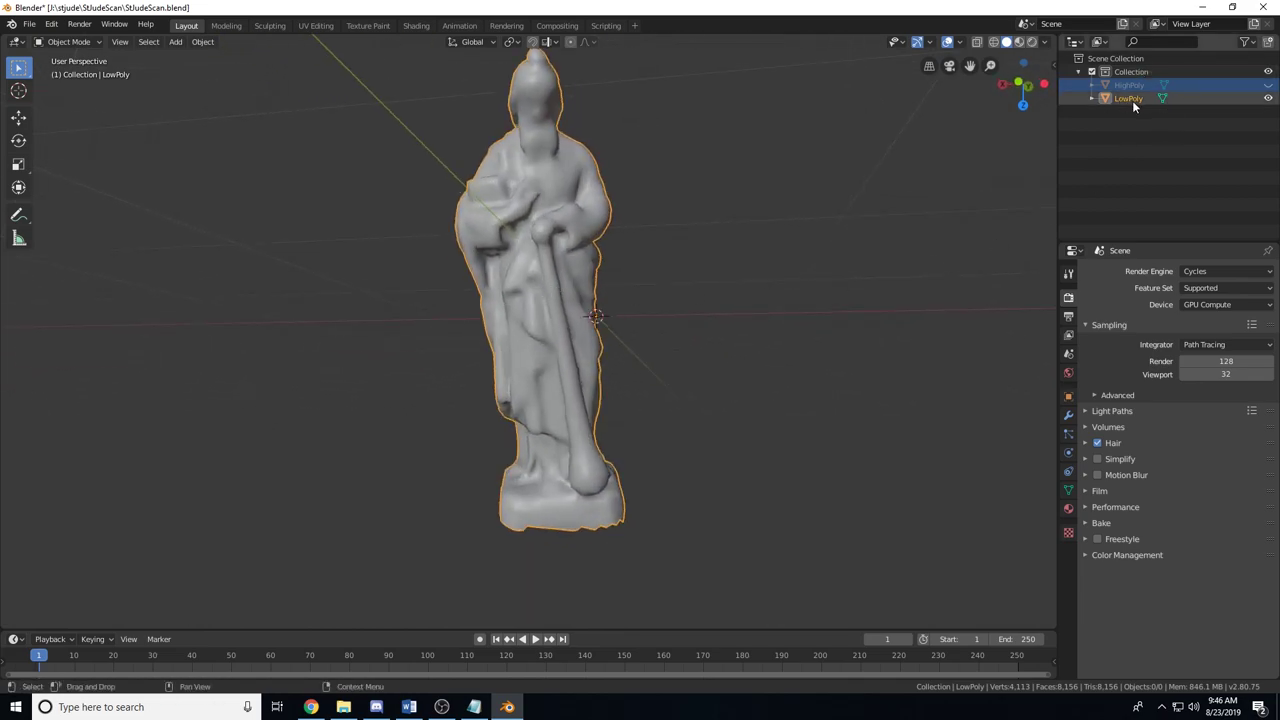
click(1268, 86)
click(1268, 86)
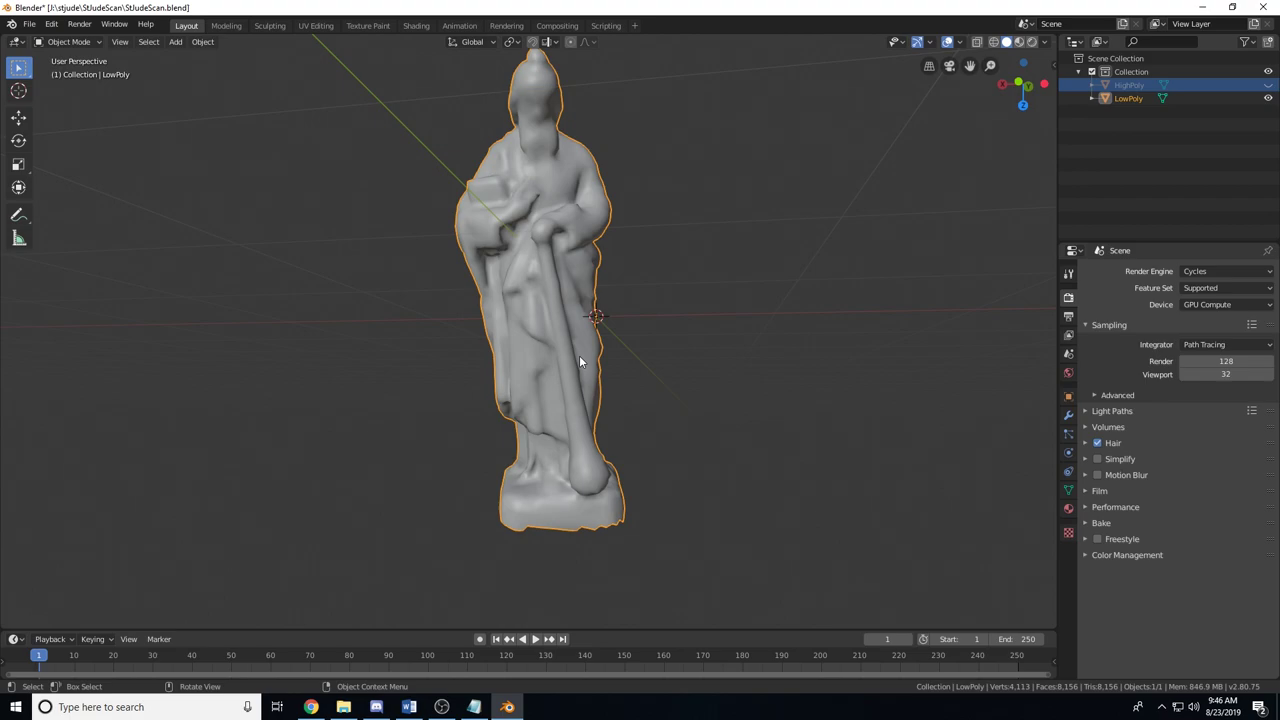
click(1268, 85)
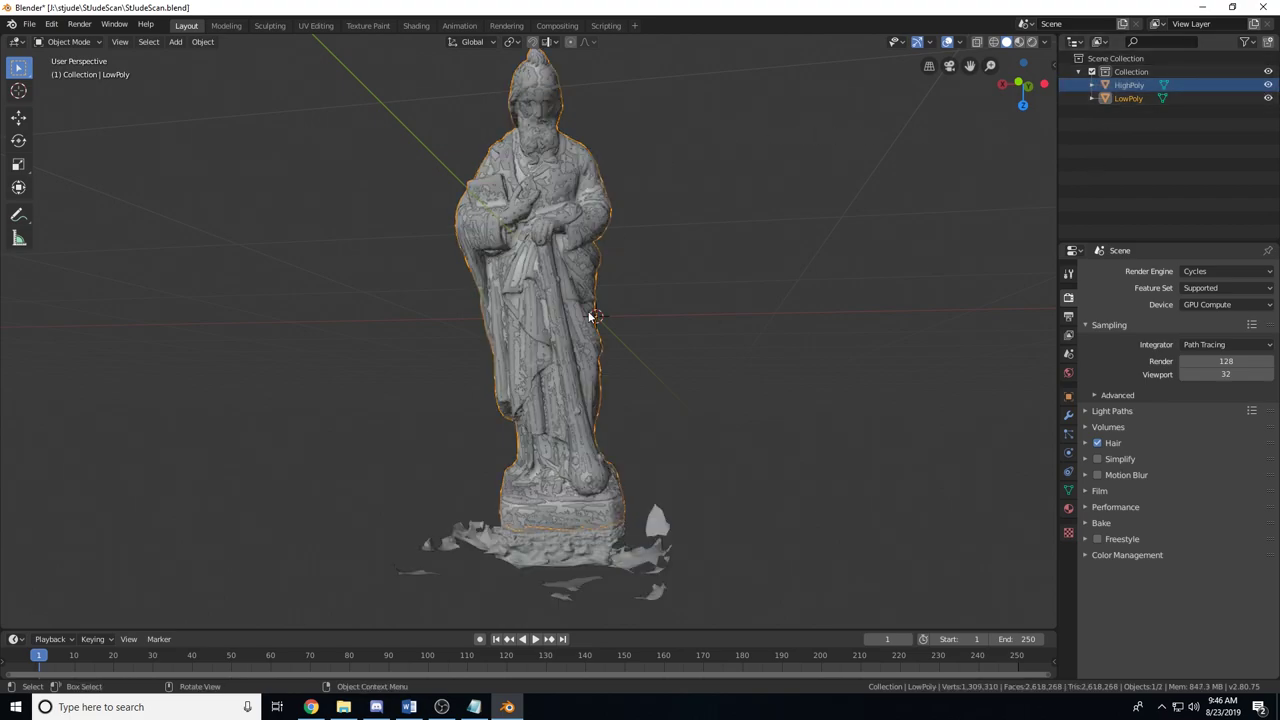
click(1268, 85)
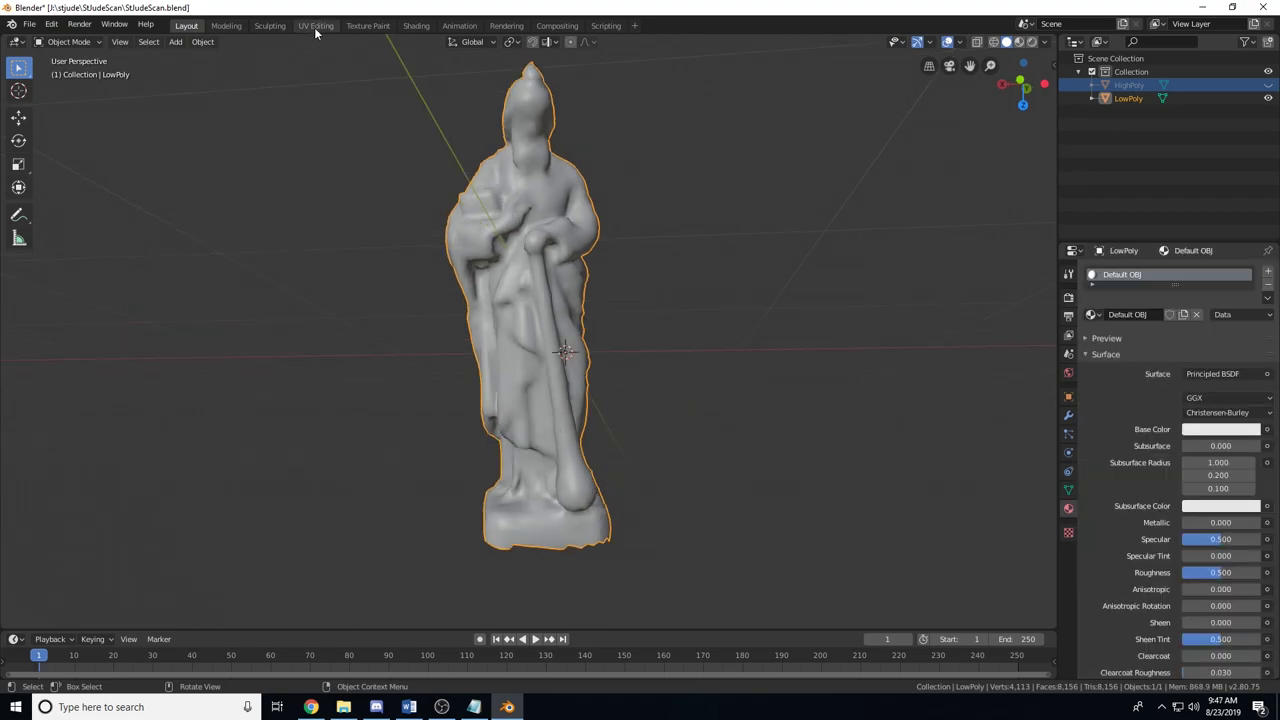
- Start a new image in the UV Editing workspace with width and height set to 8192 px
click(315, 26)
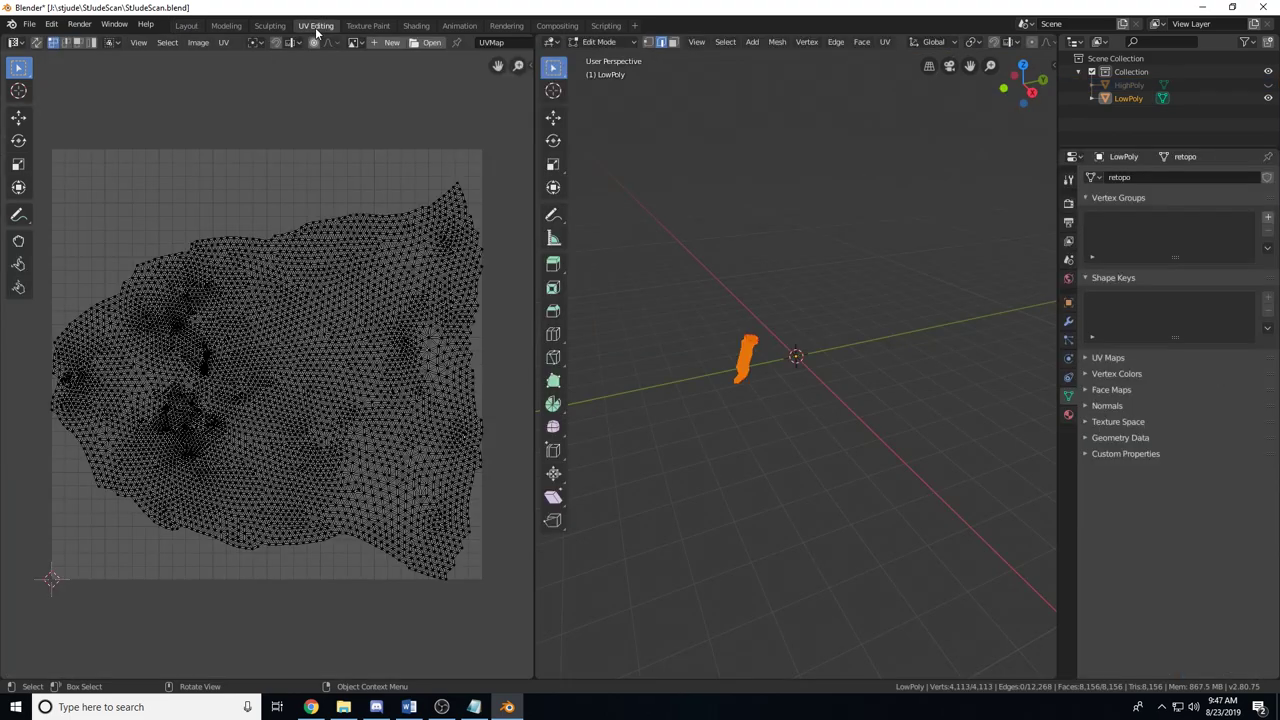
scroll(309, 157, up, 2)
scroll(313, 150, down, 2)
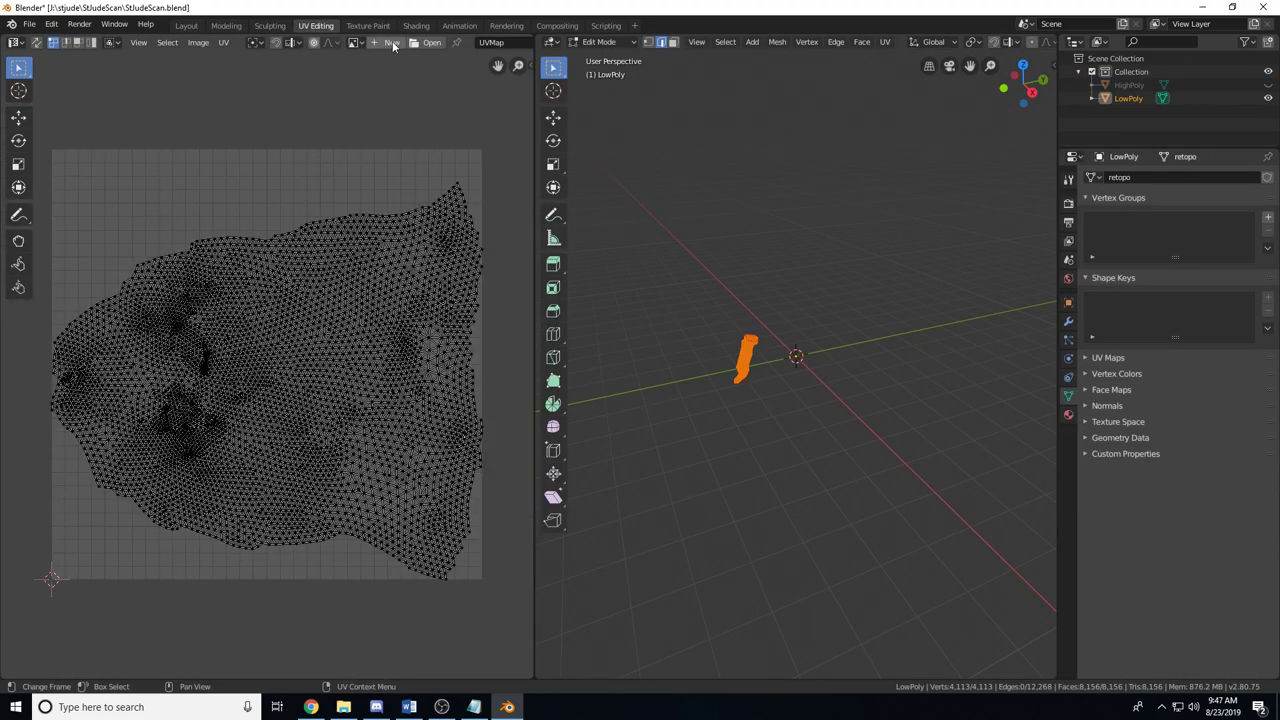
click(390, 42)
click(441, 61)
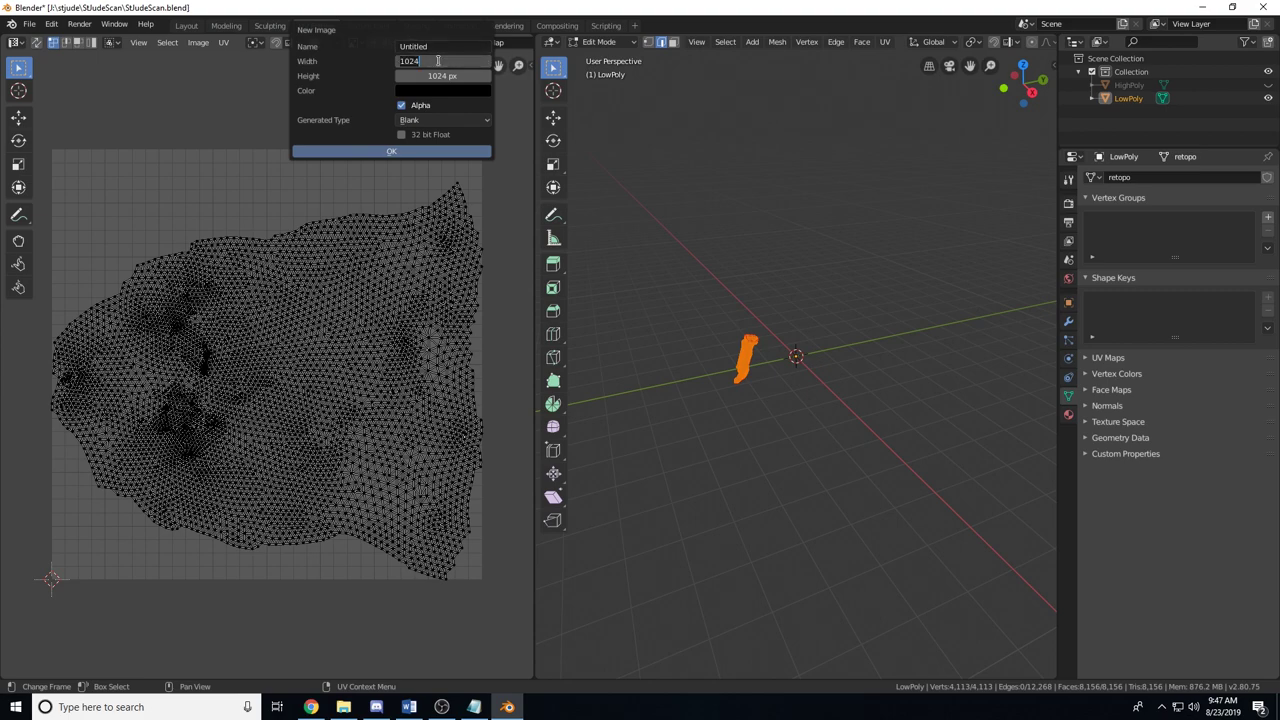
text(8192)
click(436, 76)
text(8192)
key(Return)
- Name the new blank image Diffuse_Bake and create it
click(441, 46)
text(Diffu)
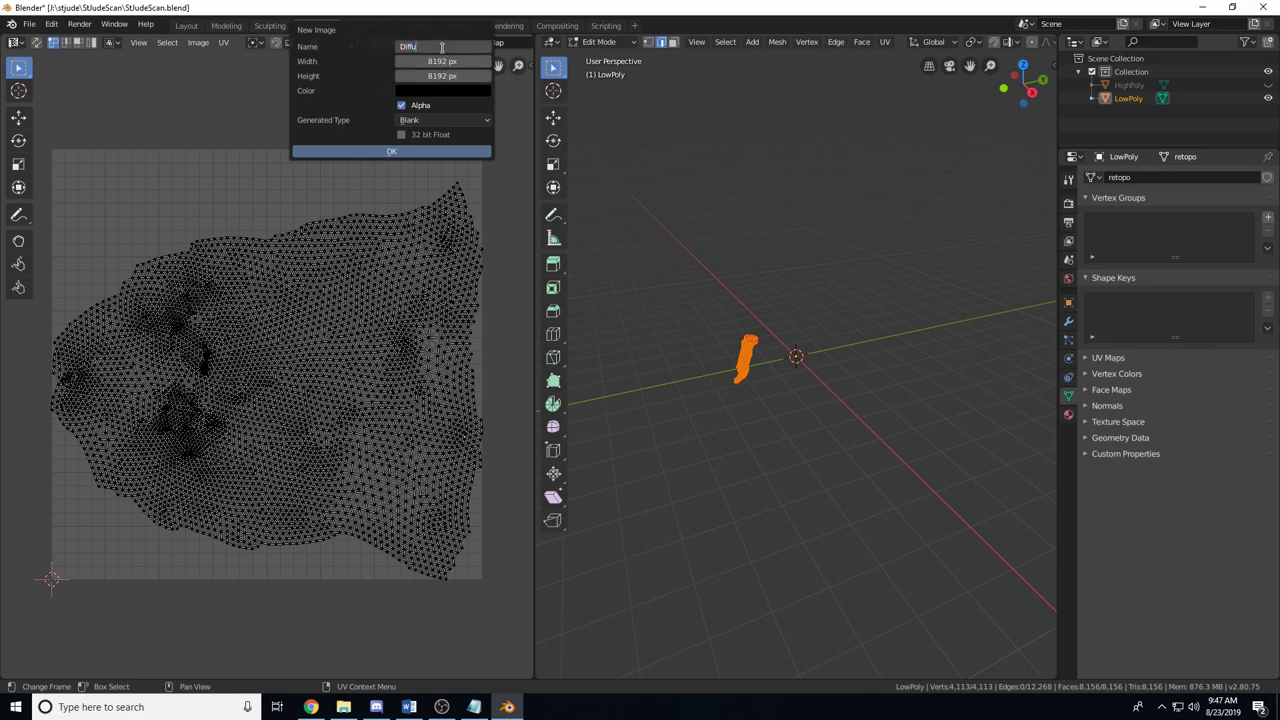
text(se_Bake)
key(Return)
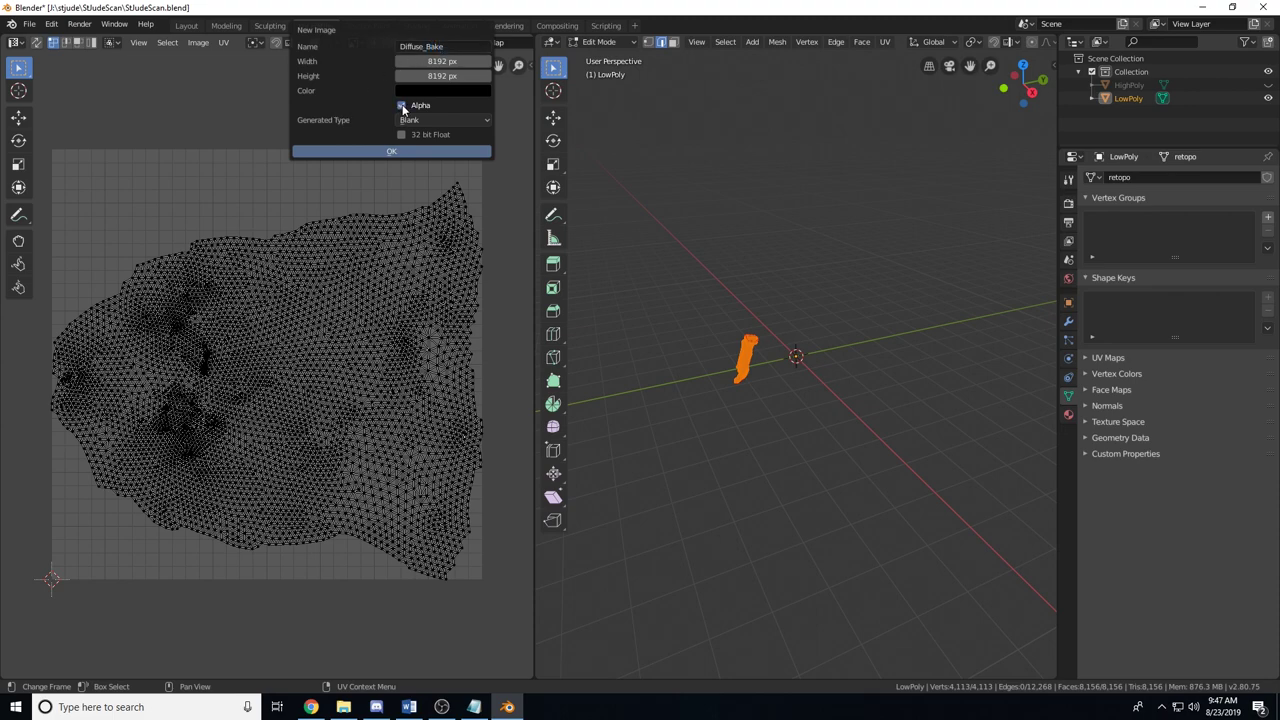
click(360, 152)
scroll(277, 257, down, 8)
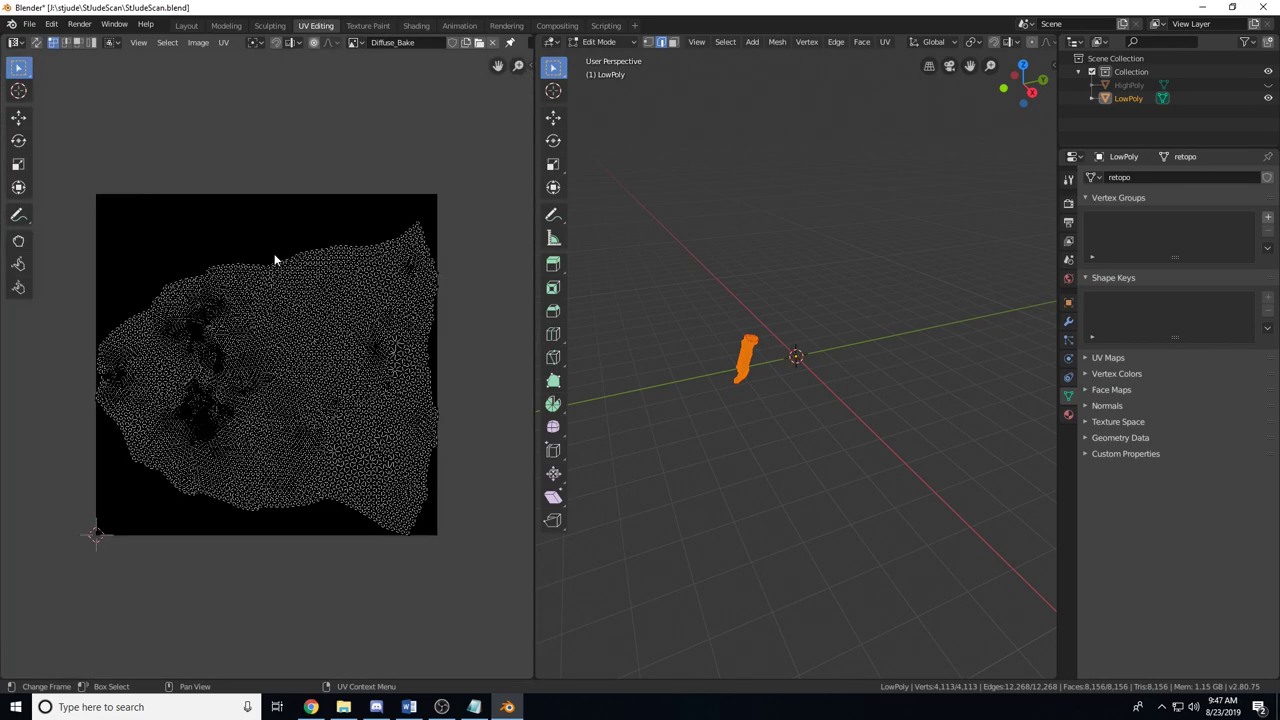
- Save the blank bake image as Diffuse_Bake.png in the Retopo folder
scroll(275, 258, down, 1)
scroll(275, 258, up, 1)
click(198, 43)
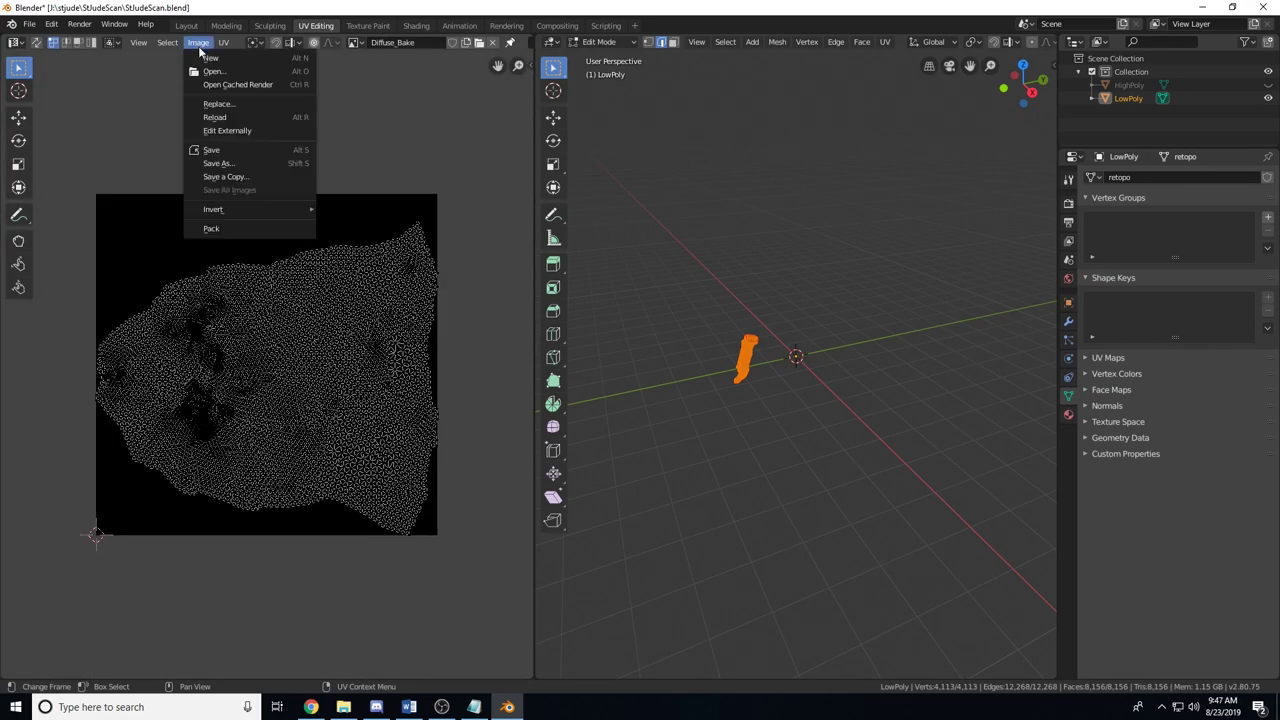
click(219, 163)
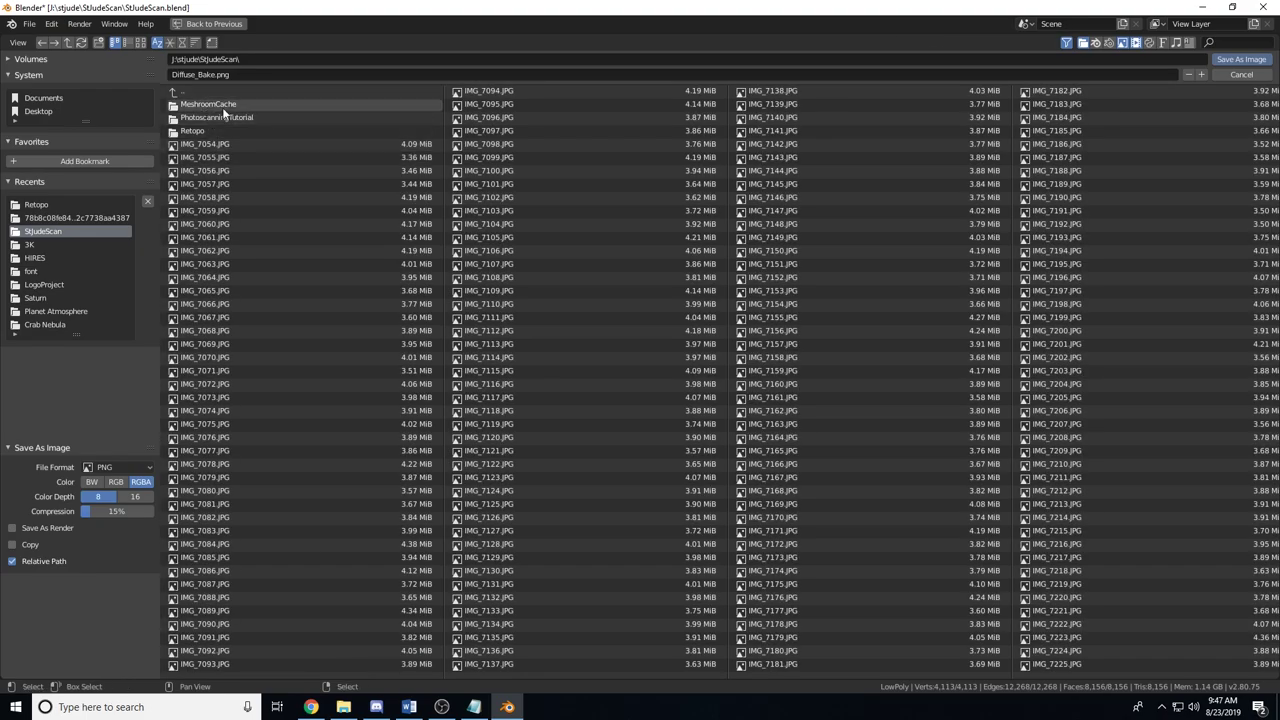
click(192, 131)
click(187, 76)
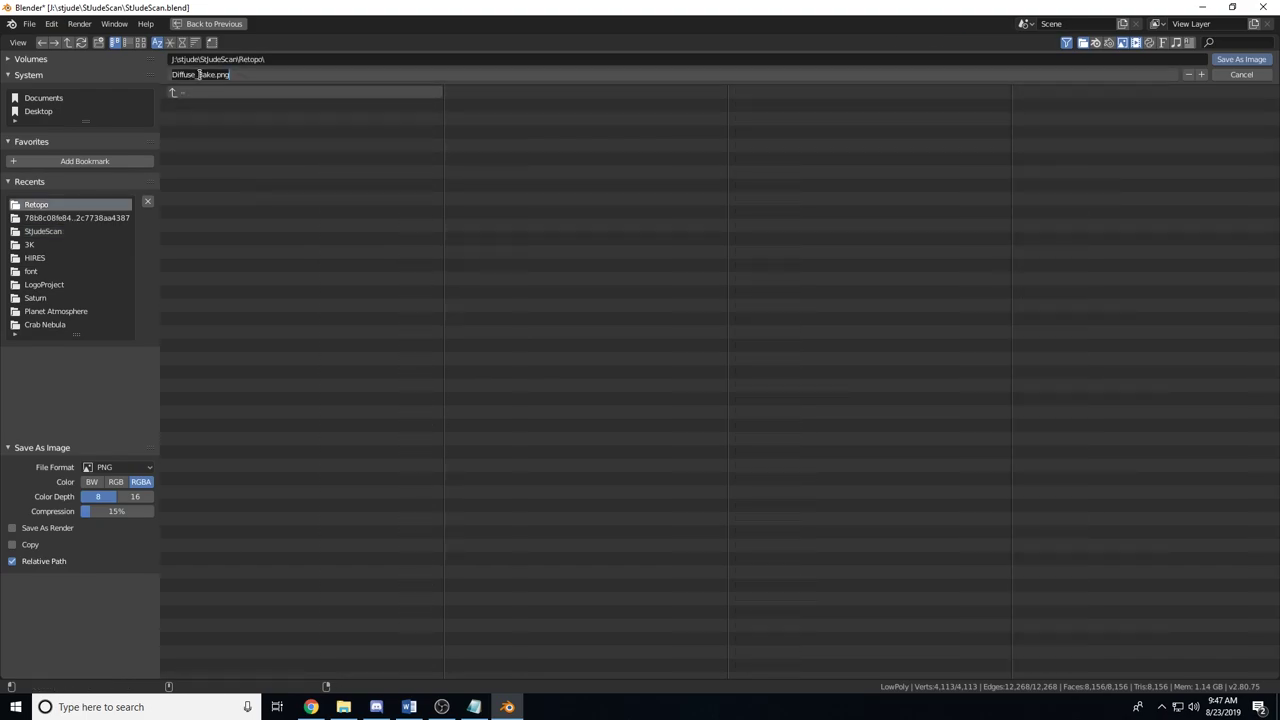
key(ctrl+a)
key(End)
click(1239, 62)
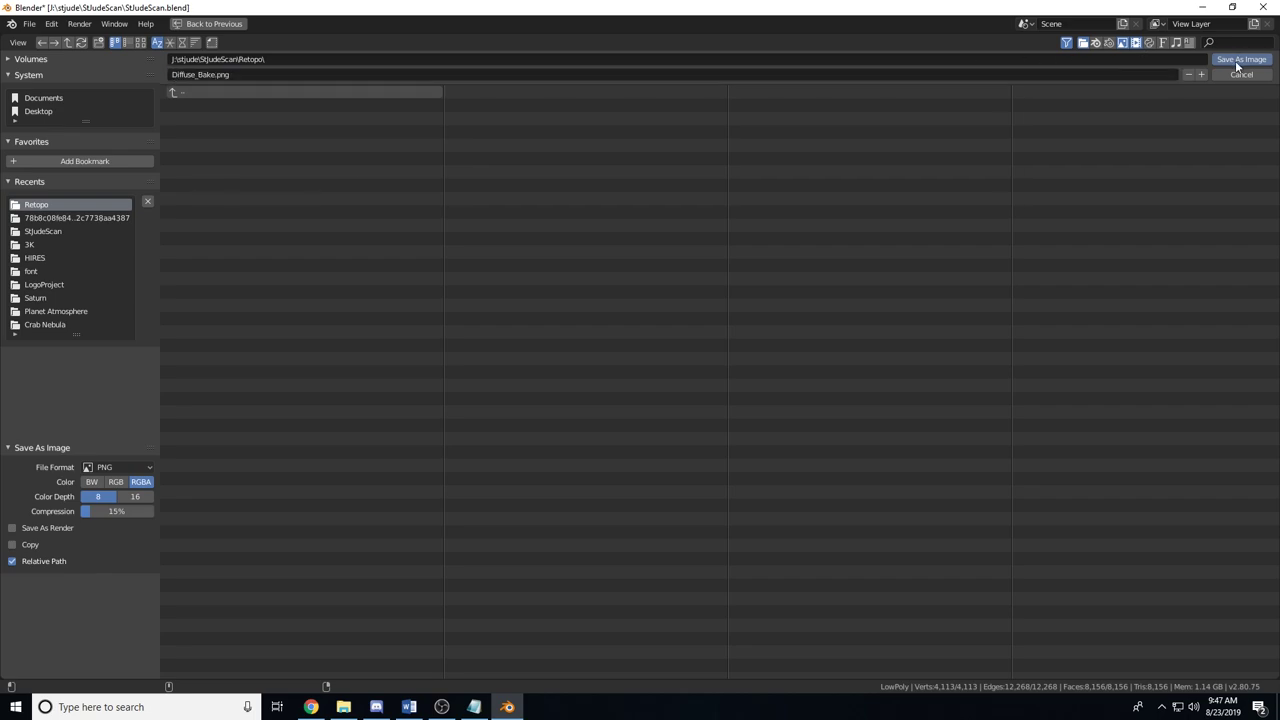
click(1227, 60)
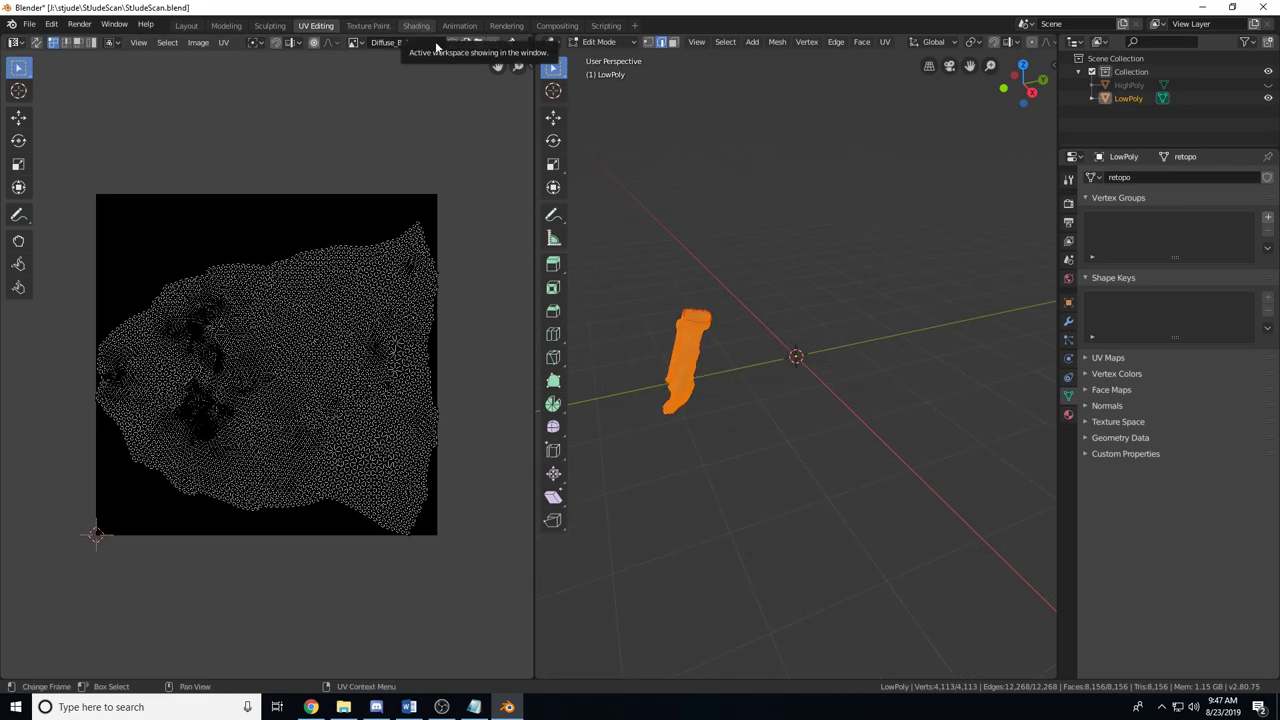
- Leave Edit Mode and add an Image Texture node to the LowPoly material in the Shading workspace, placed beside the Principled BSDF
key(Tab)
click(415, 26)
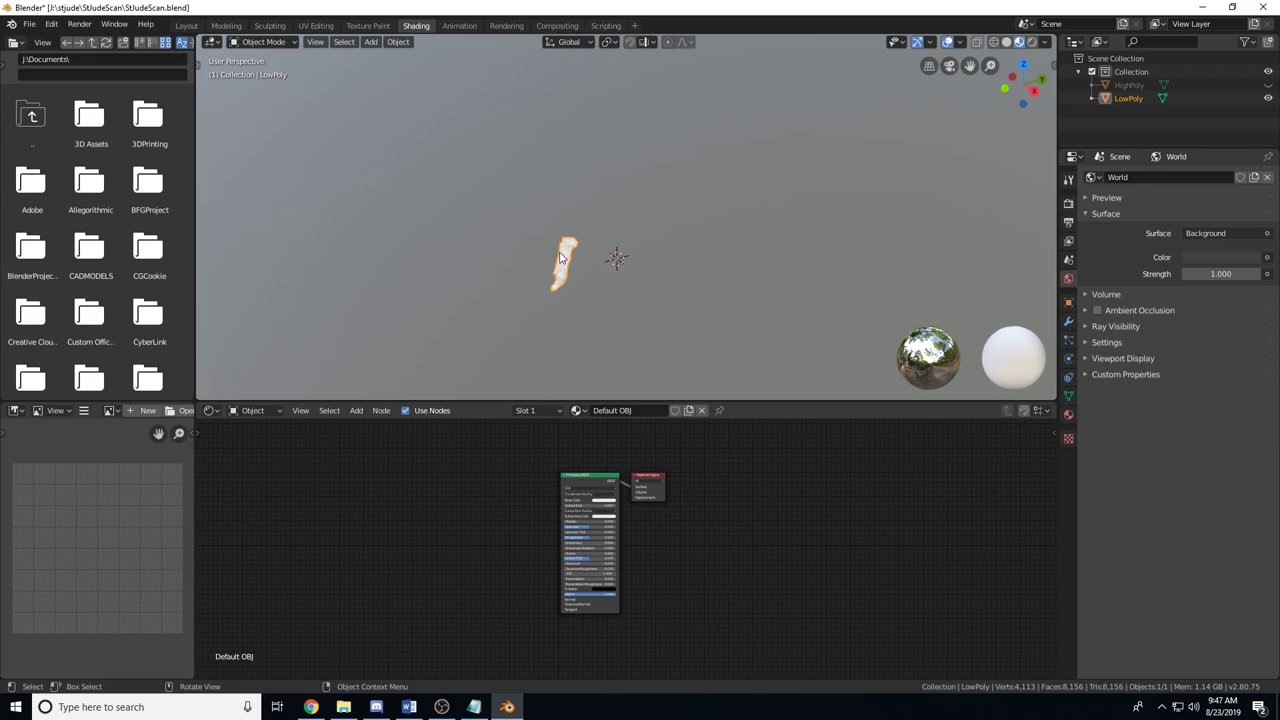
key(shift+a)
click(422, 534)
text(imag)
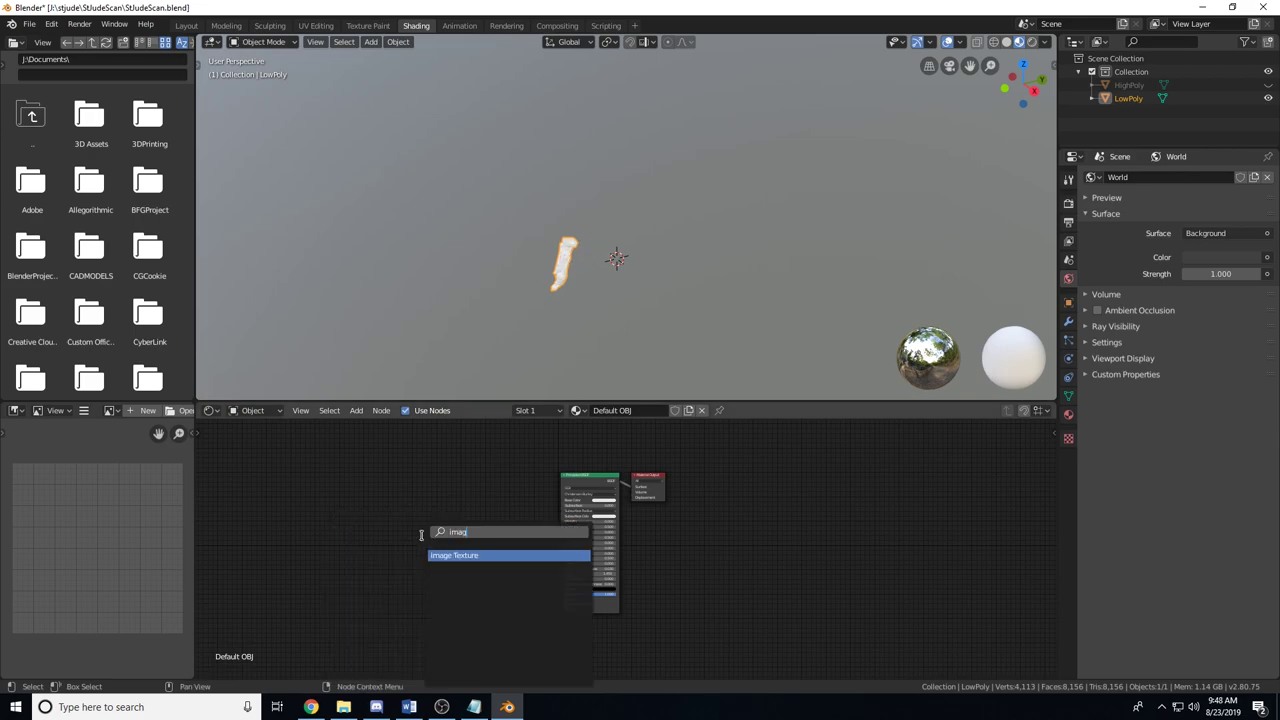
key(Return)
click(421, 478)
- Assign the Diffuse_Bake image to the new Image Texture node
scroll(342, 548, up, 3)
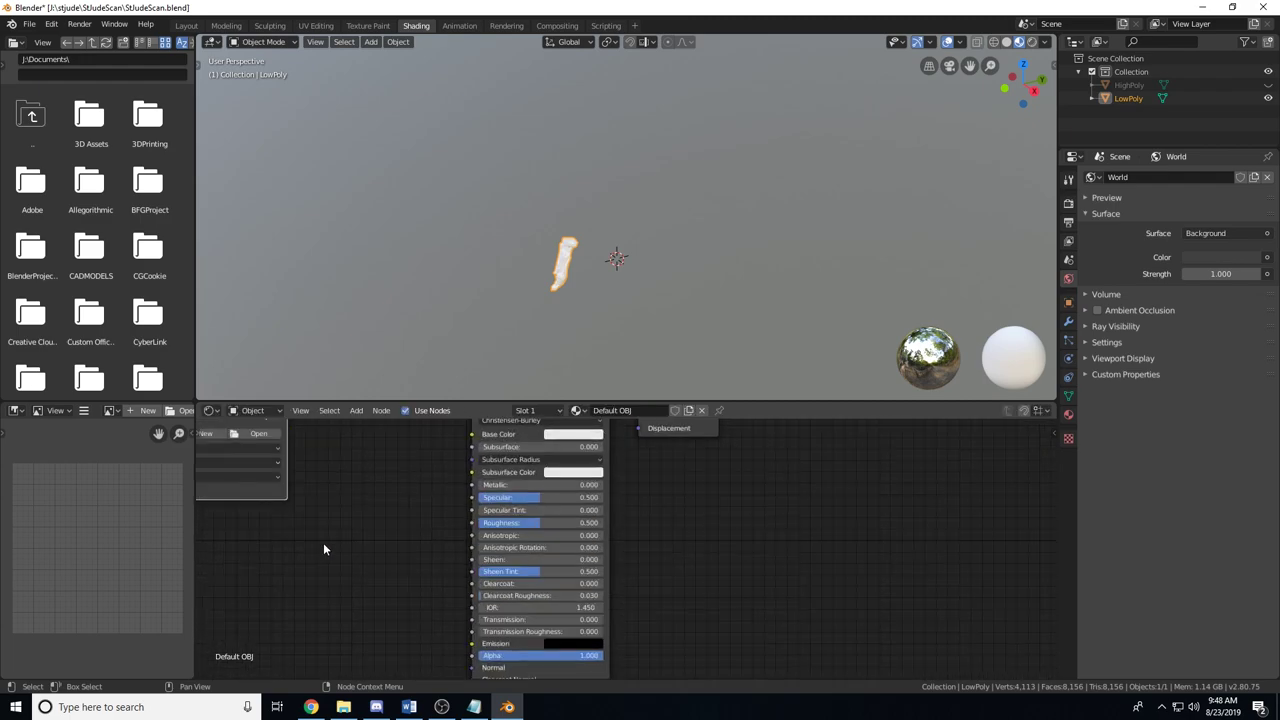
middle_drag(323, 548, 521, 623)
scroll(521, 623, up, 1)
click(333, 503)
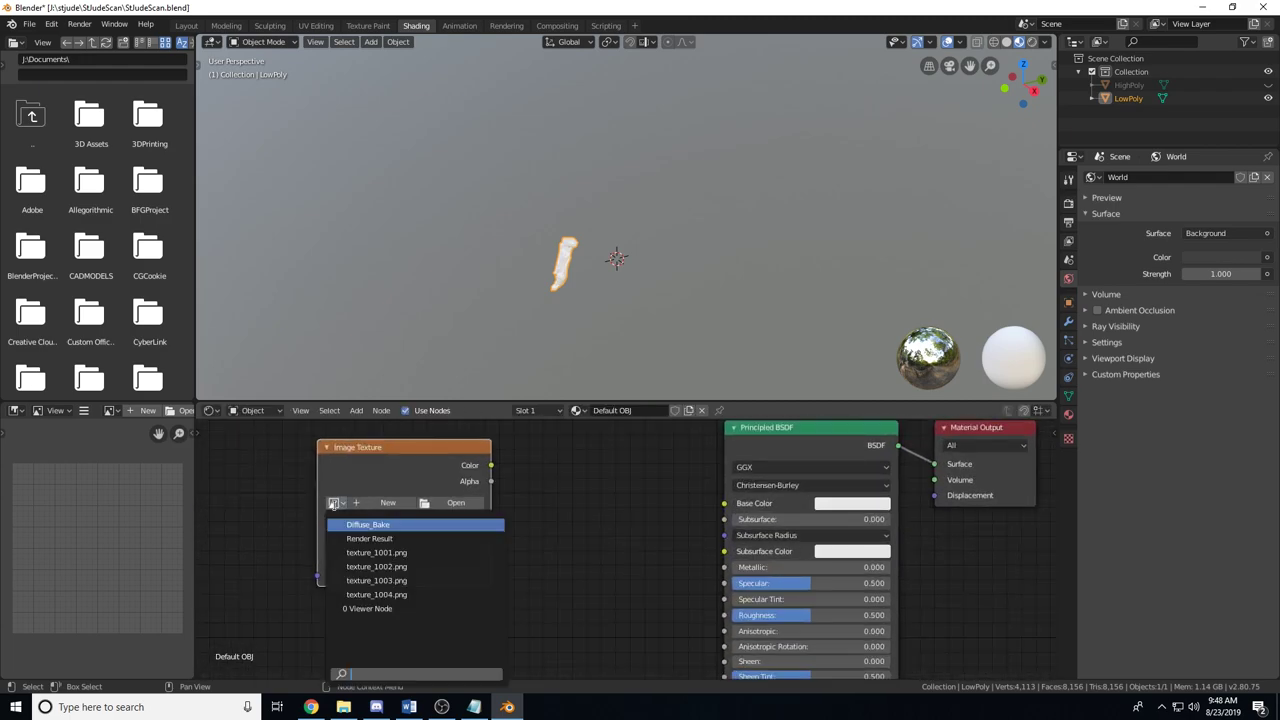
click(385, 525)
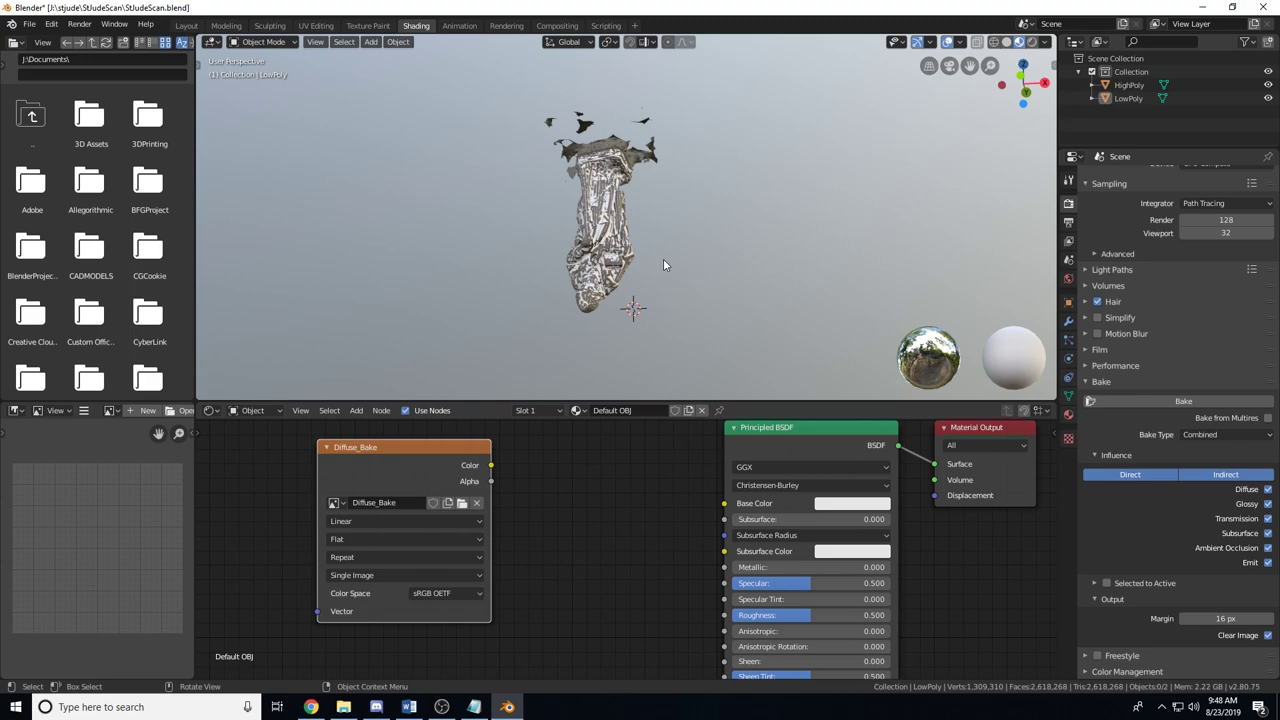
- Examine from the front and up close how the HighPoly and LowPoly surfaces overlap on the statue
middle_drag(511, 251, 663, 185)
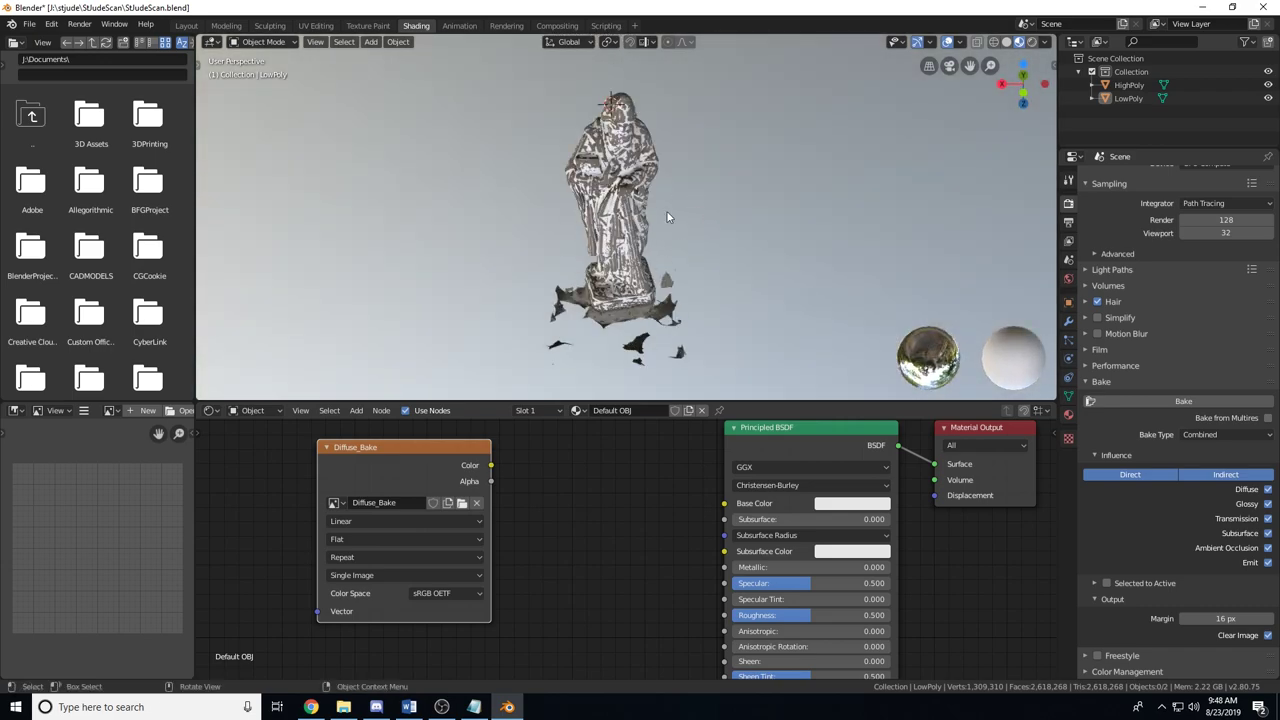
scroll(600, 234, up, 5)
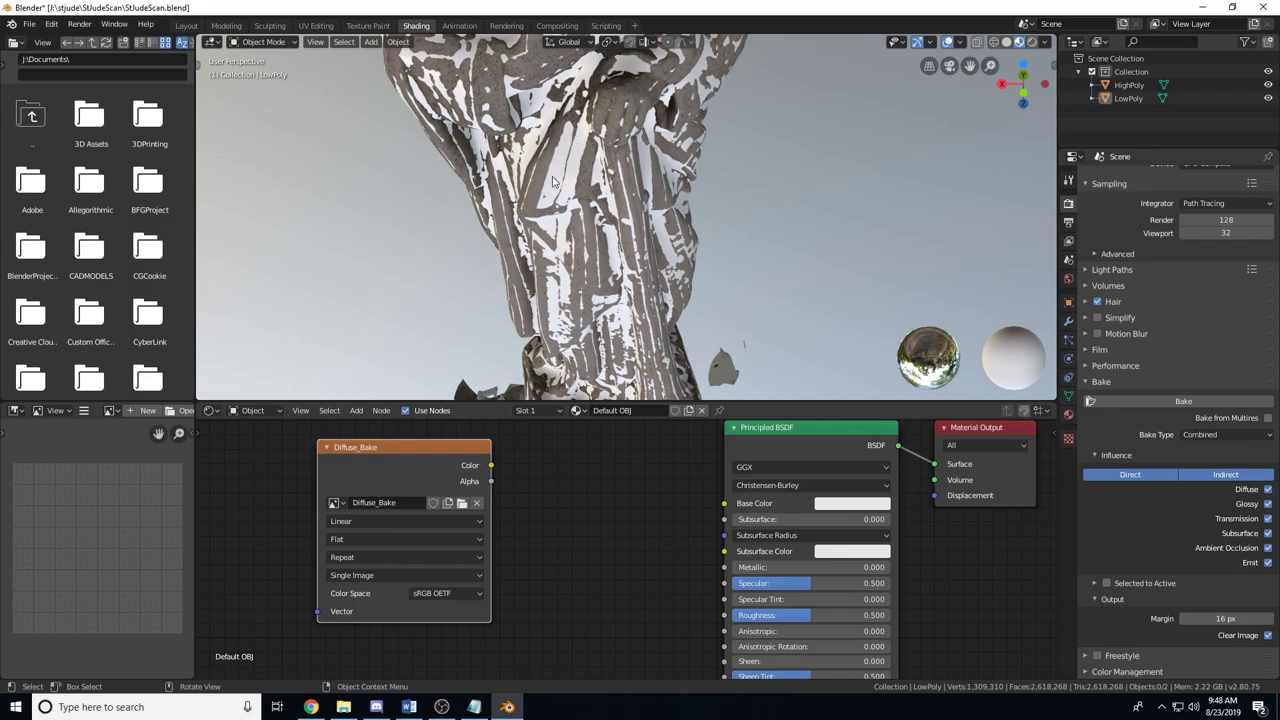
scroll(552, 181, down, 2)
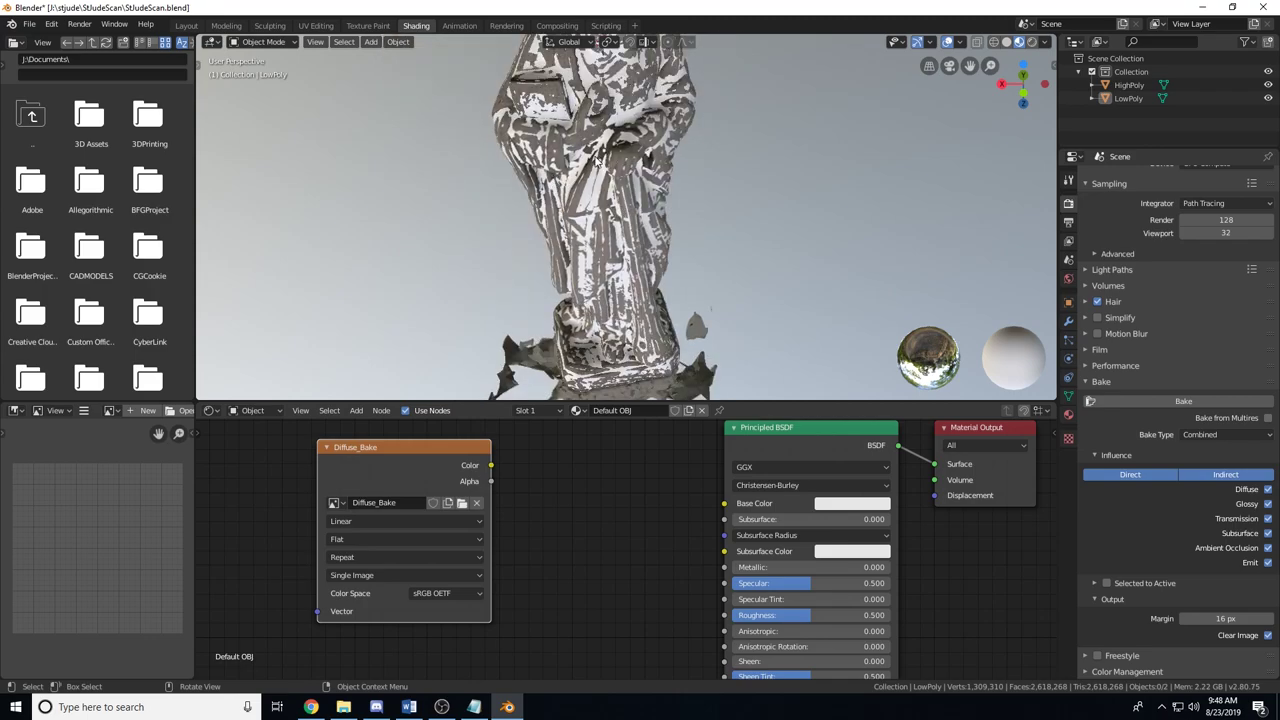
scroll(595, 195, up, 2)
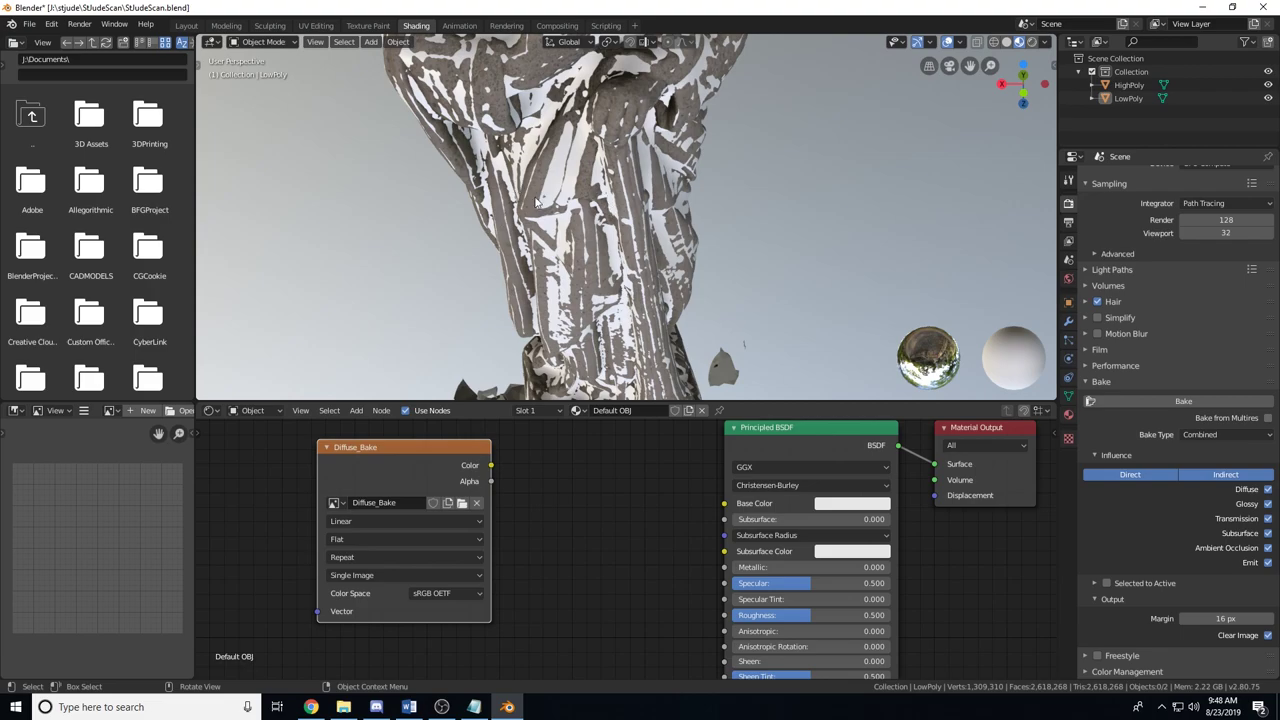
scroll(548, 215, down, 3)
scroll(610, 220, up, 2)
scroll(610, 218, down, 2)
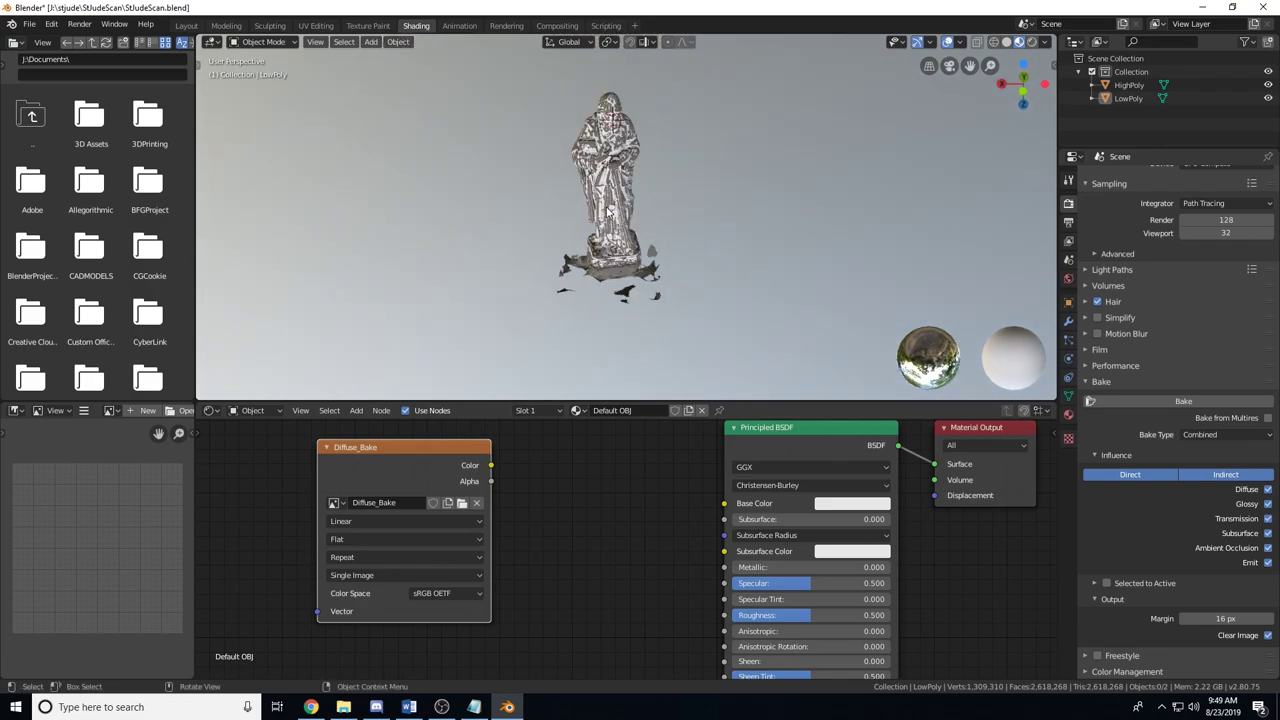
- Return to the Layout workspace, hide HighPoly and duplicate the LowPoly statue in place
click(190, 27)
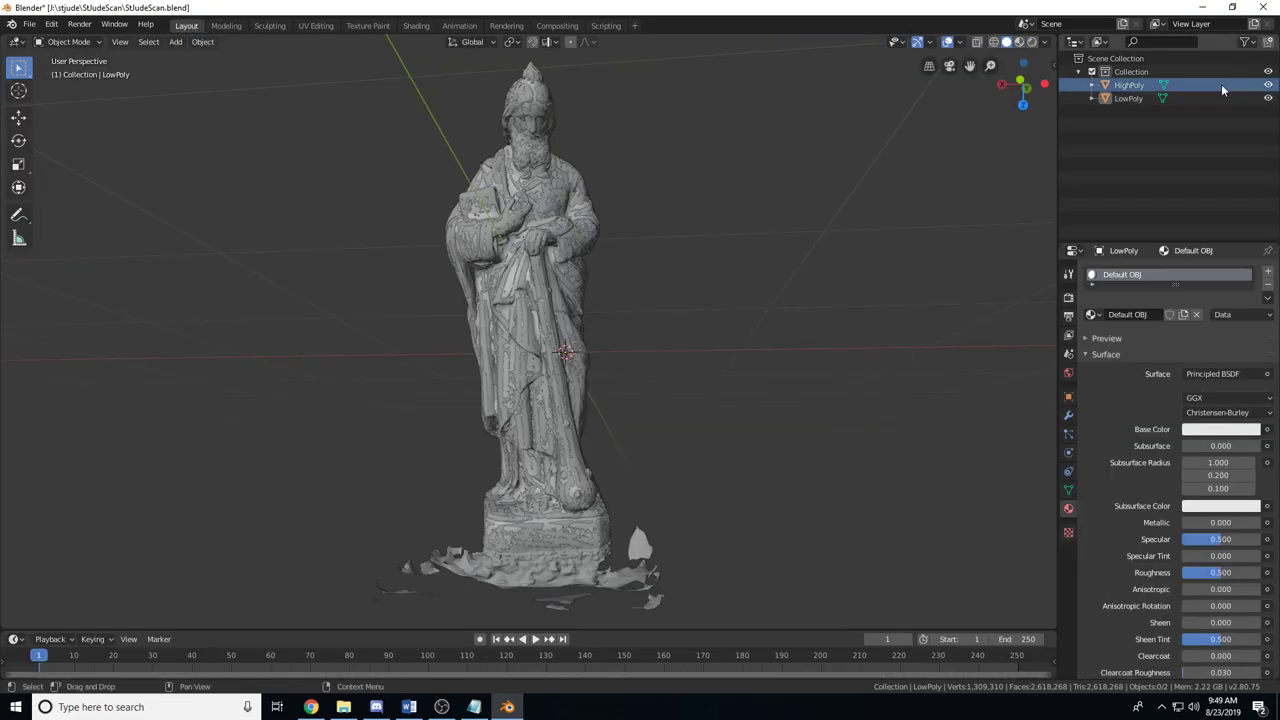
click(1268, 85)
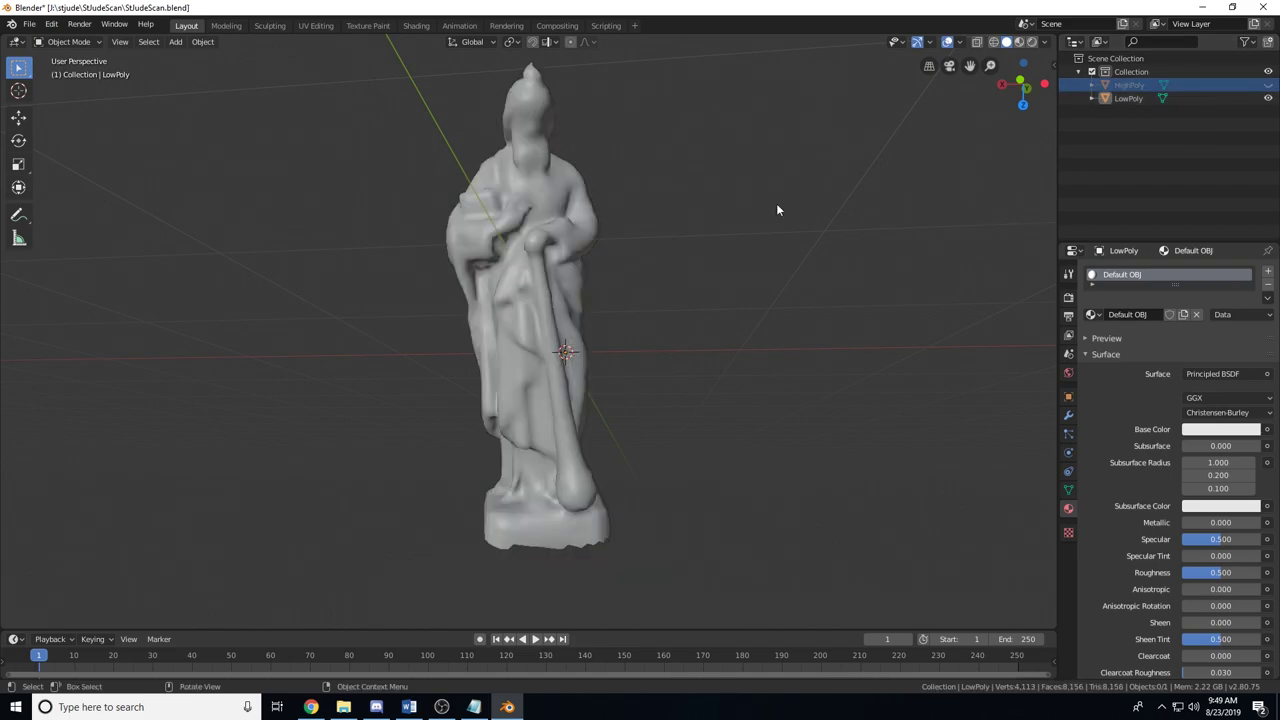
click(518, 238)
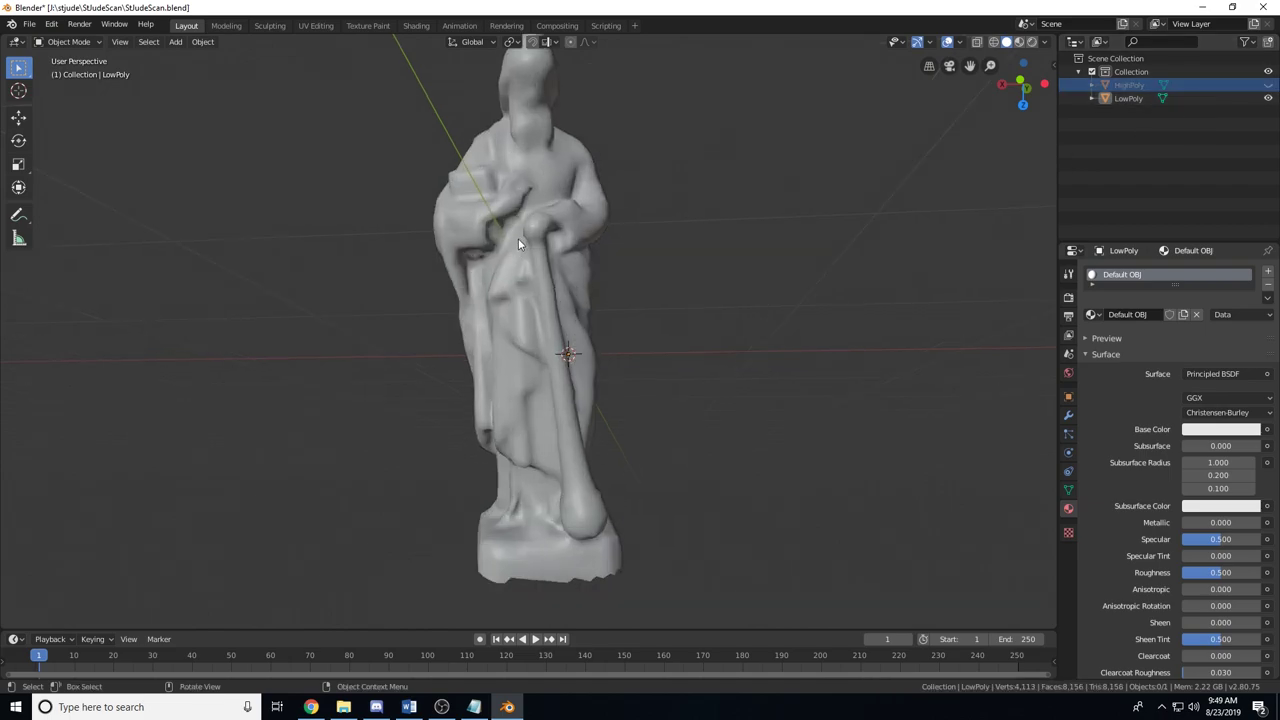
key(shift+d)
right_click(606, 240)
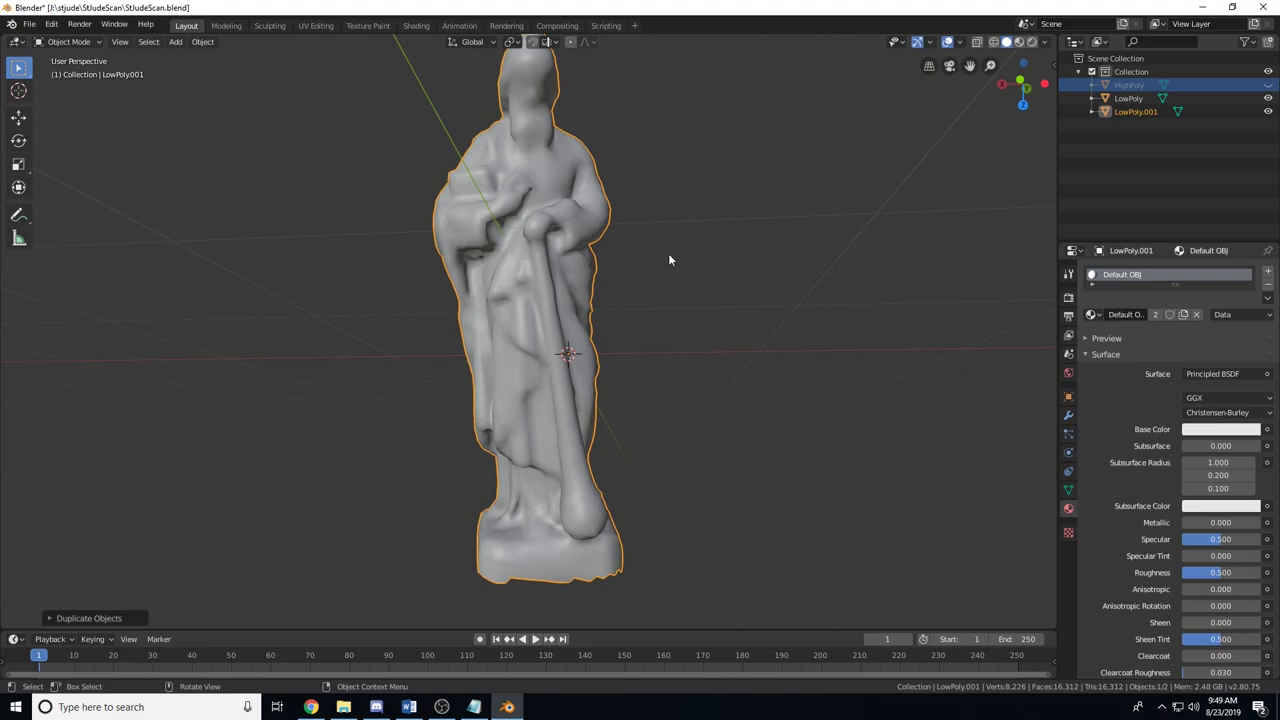
- Rename the duplicated low-poly object as Cage
click(1139, 111)
double_click(1136, 111)
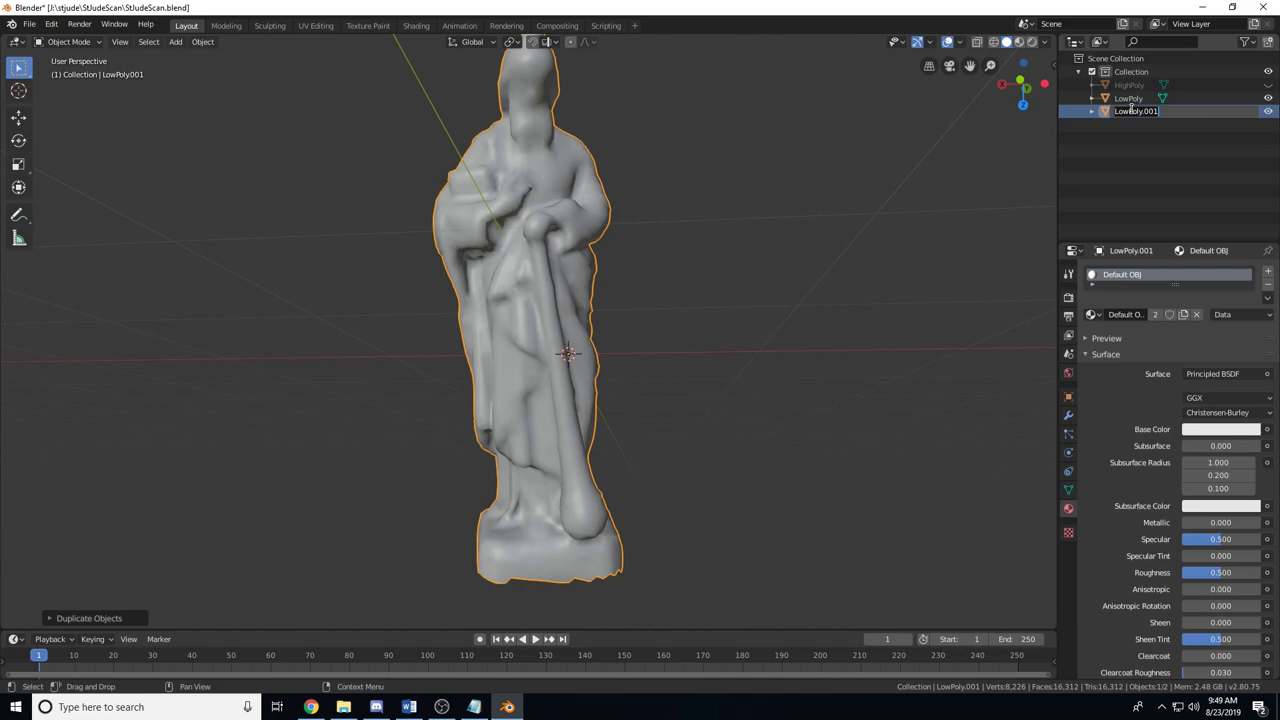
text(Cage)
key(Return)
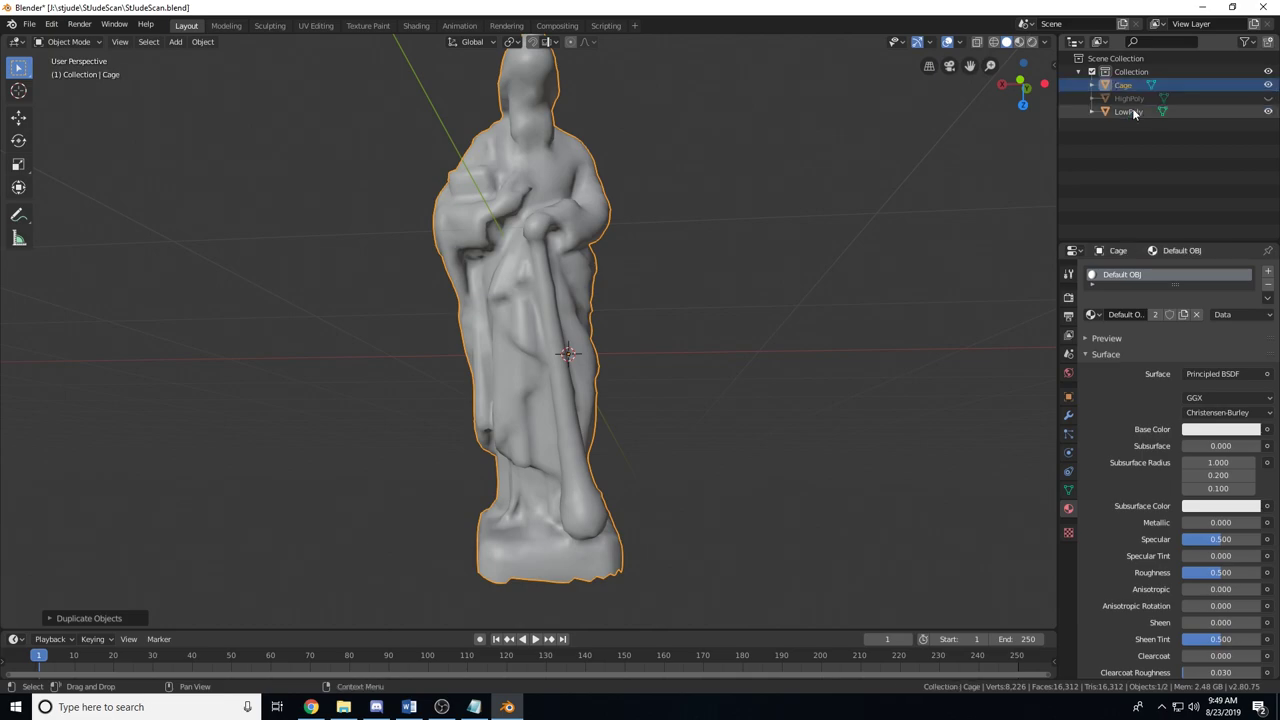
- Show HighPoly and inflate the whole Cage mesh with Shrink/Fatten by about 0.016 so it encloses the statue, returning to Object Mode
click(1268, 98)
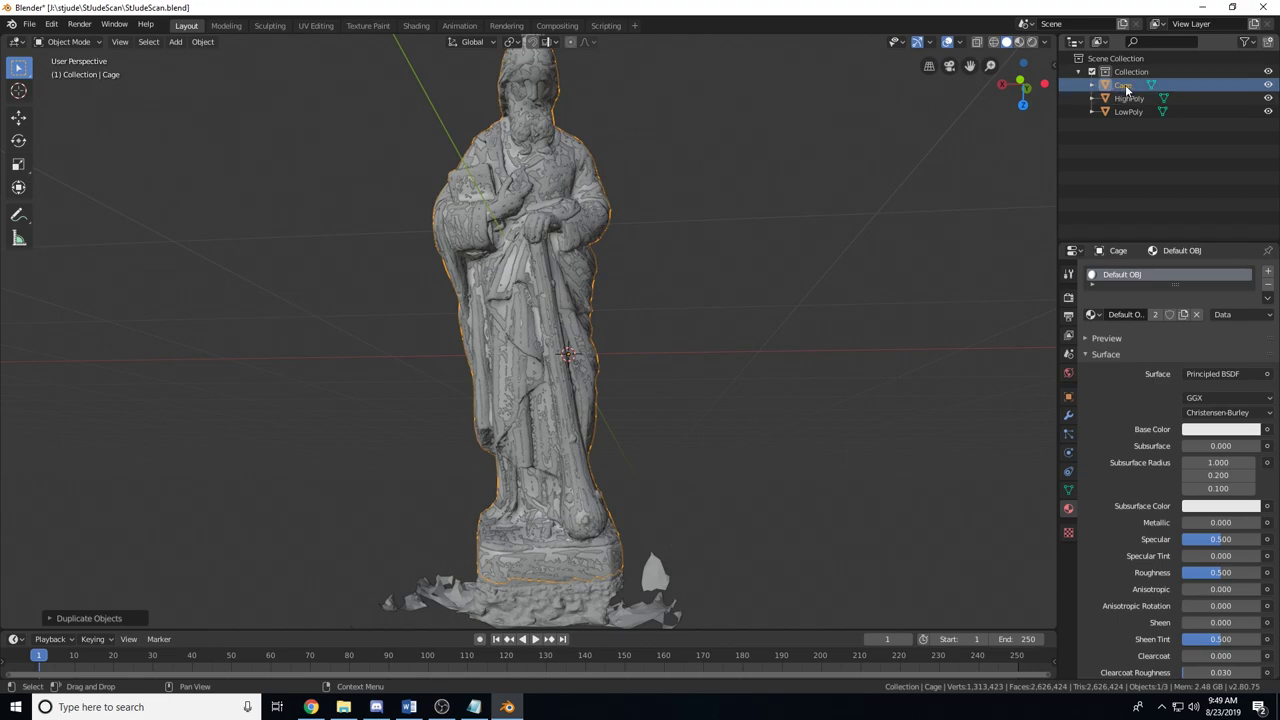
key(Tab)
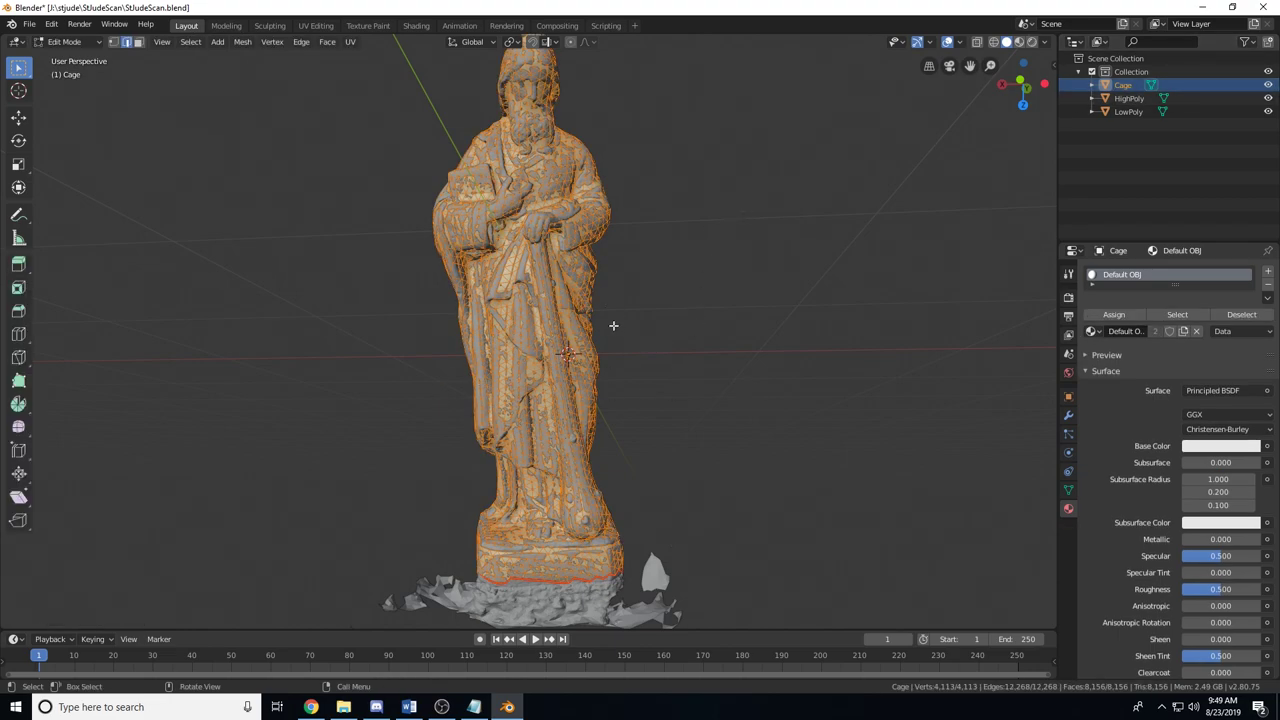
key(alt+s)
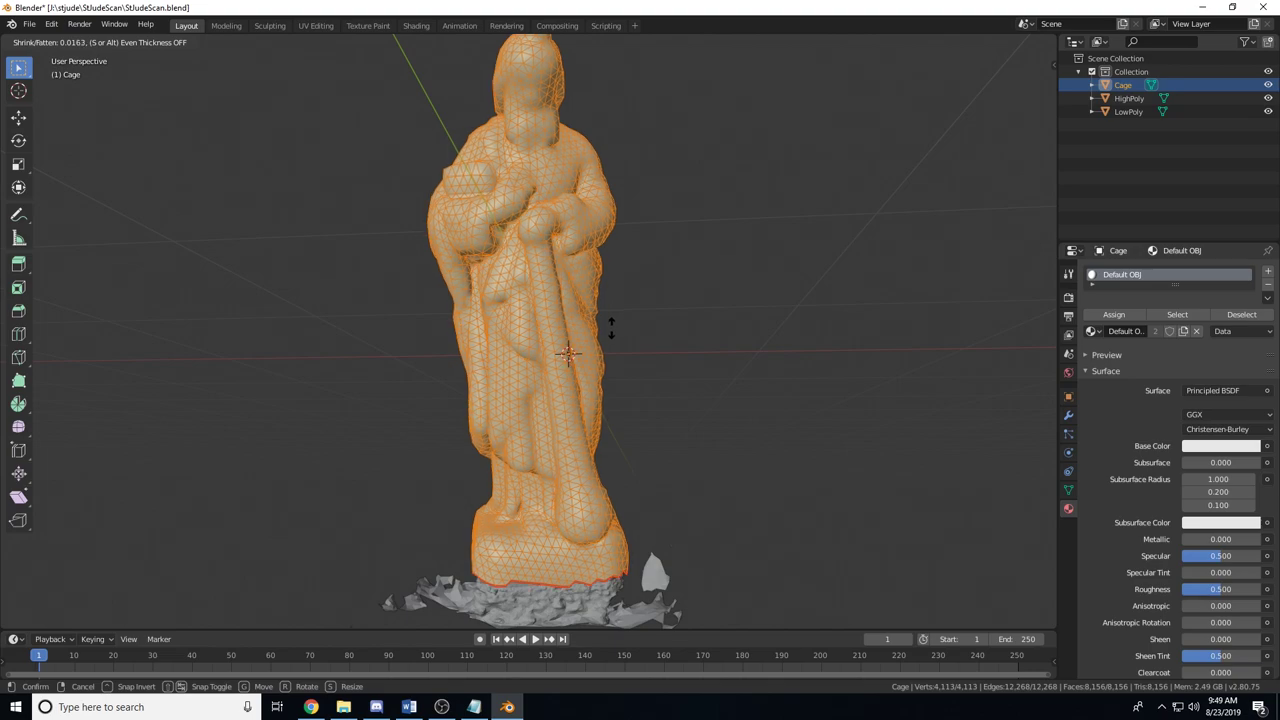
click(611, 327)
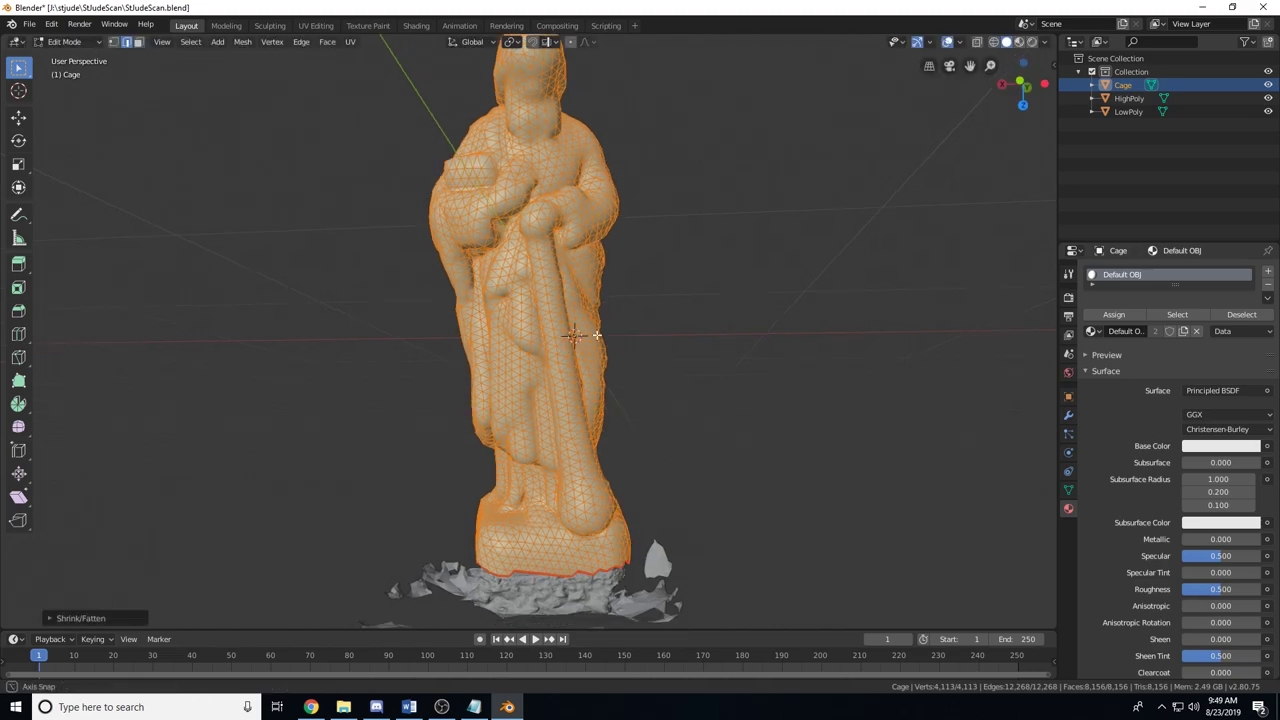
scroll(571, 331, up, 4)
middle_drag(571, 331, 678, 395)
scroll(505, 290, up, 3)
scroll(665, 365, down, 2)
key(Tab)
scroll(678, 395, up, 2)
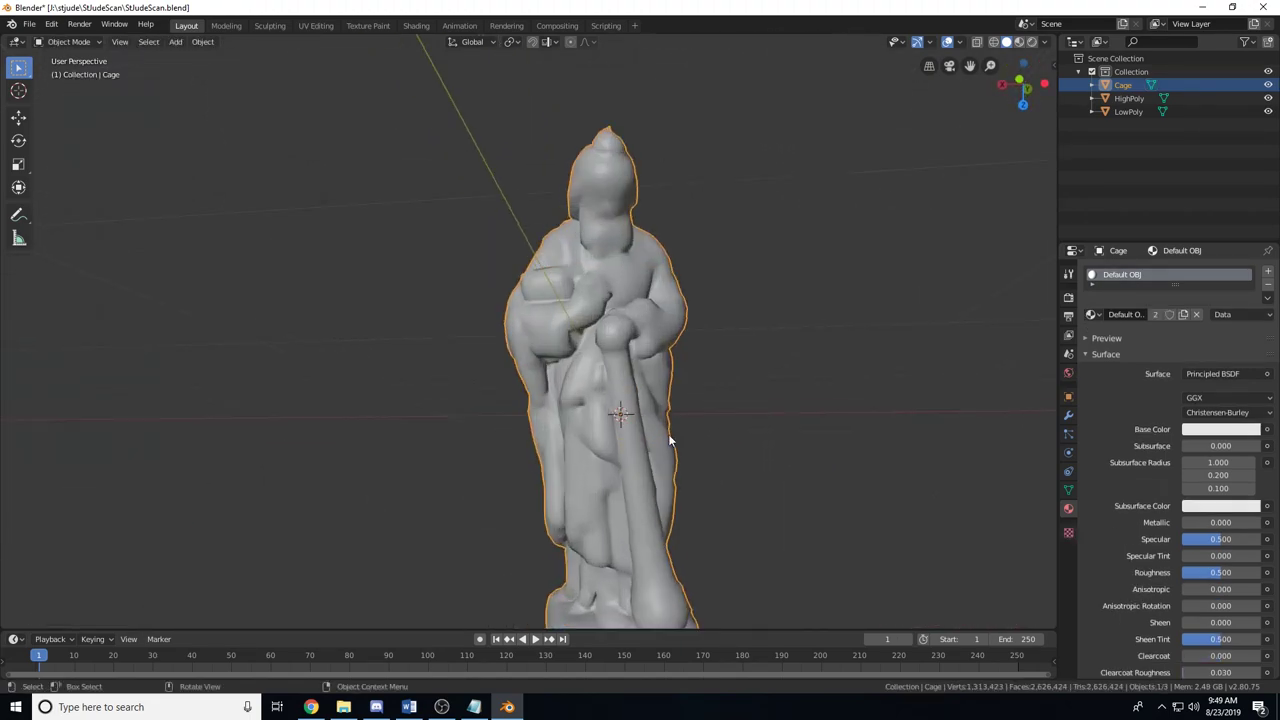
- Select LowPoly and, in the Shading workspace, set the bake type to Diffuse with only the Color contribution enabled
click(1130, 111)
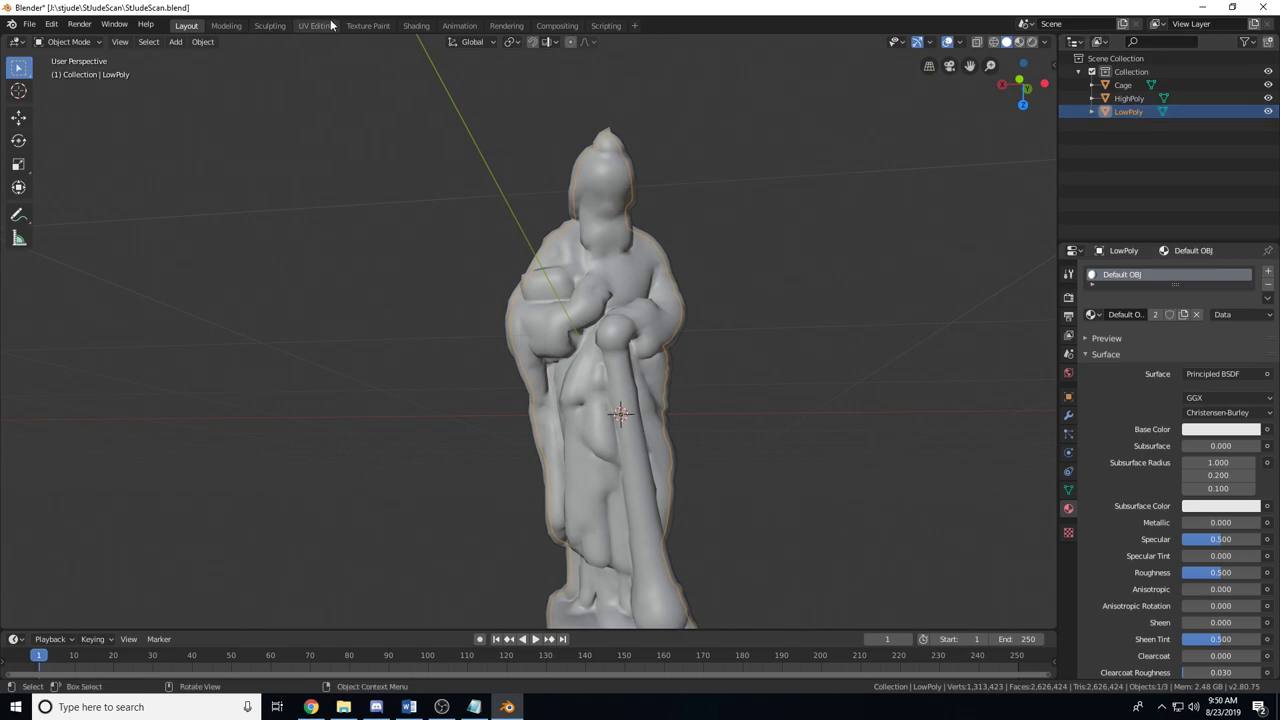
click(416, 26)
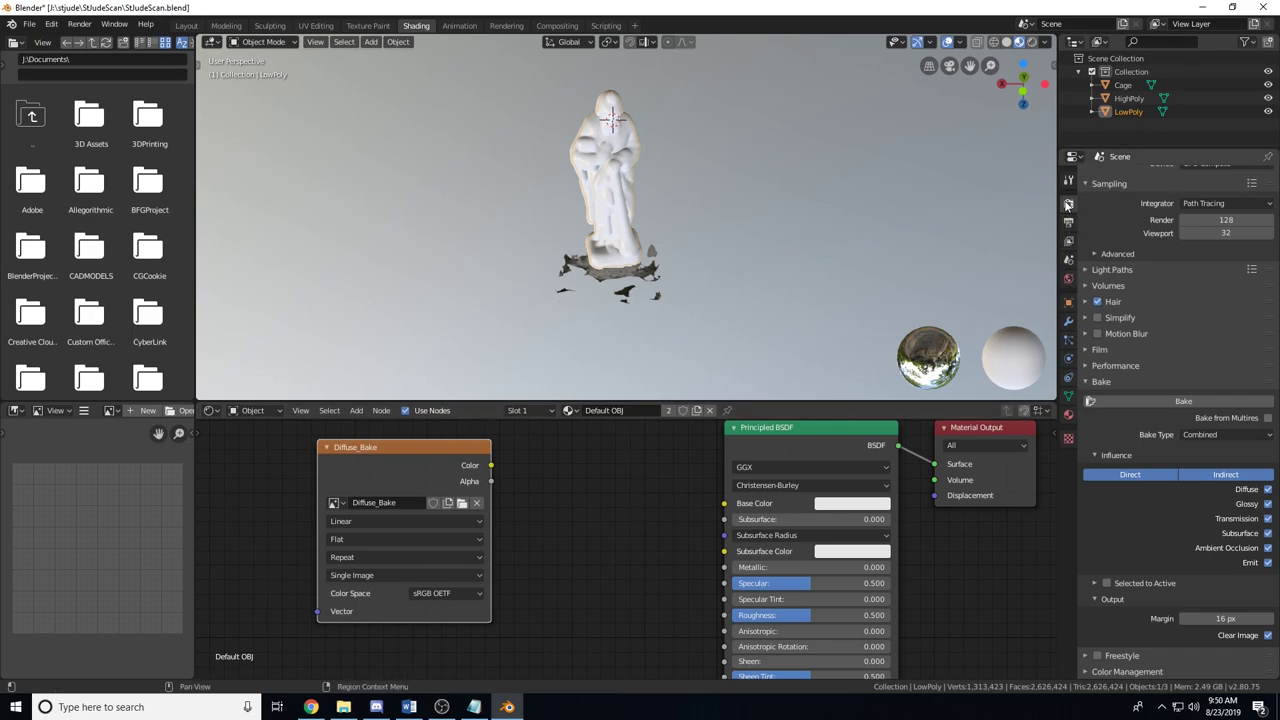
click(1200, 436)
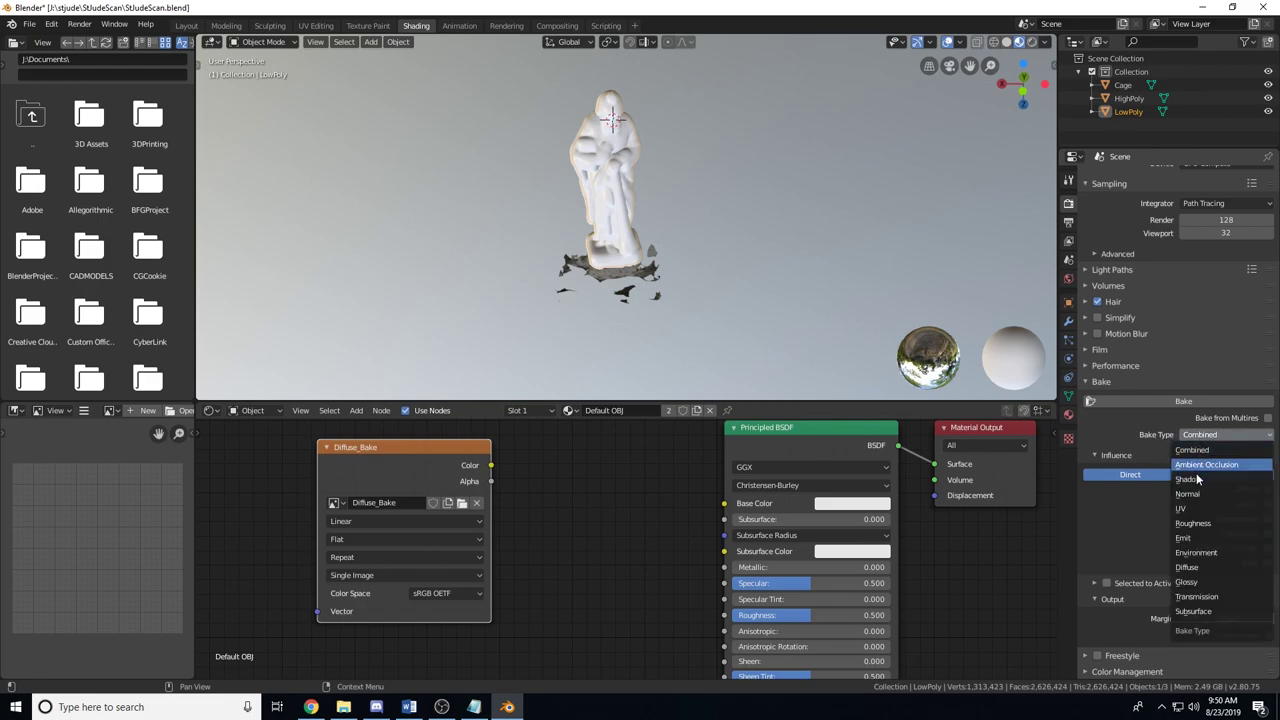
click(1199, 568)
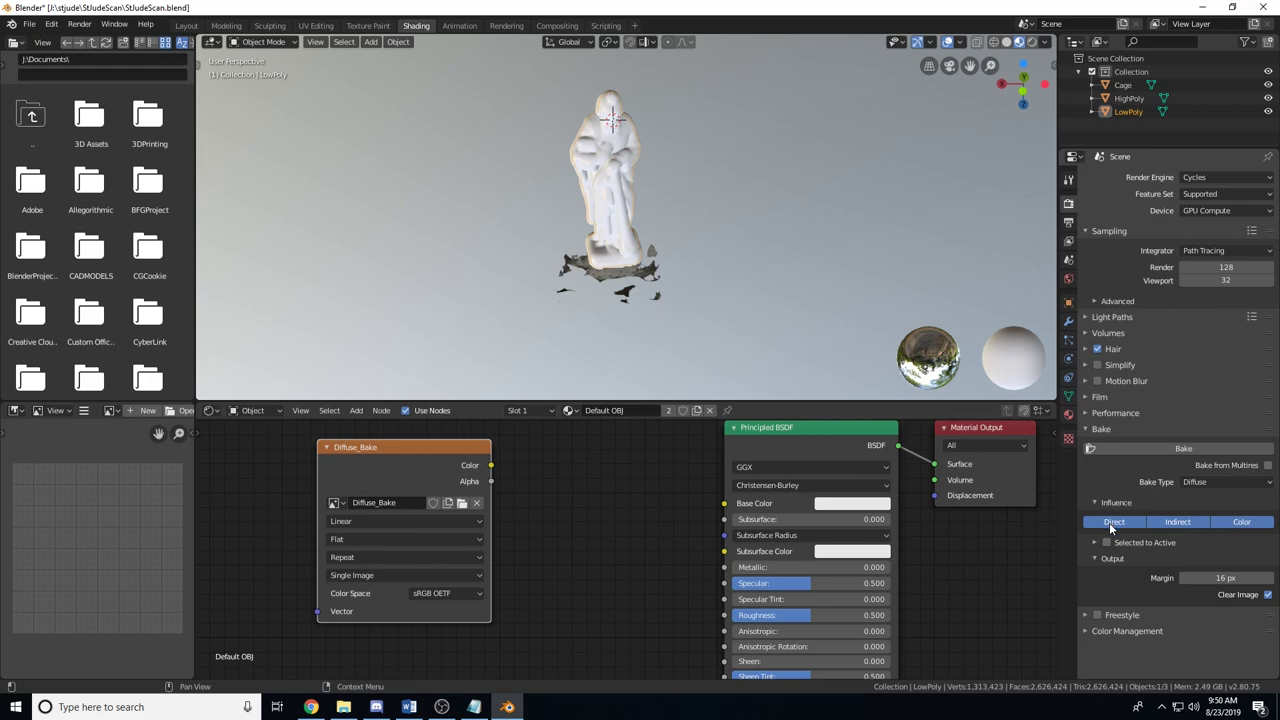
click(1199, 521)
- Set the Cycles render samples to 1
click(1229, 268)
key(BackSpace)
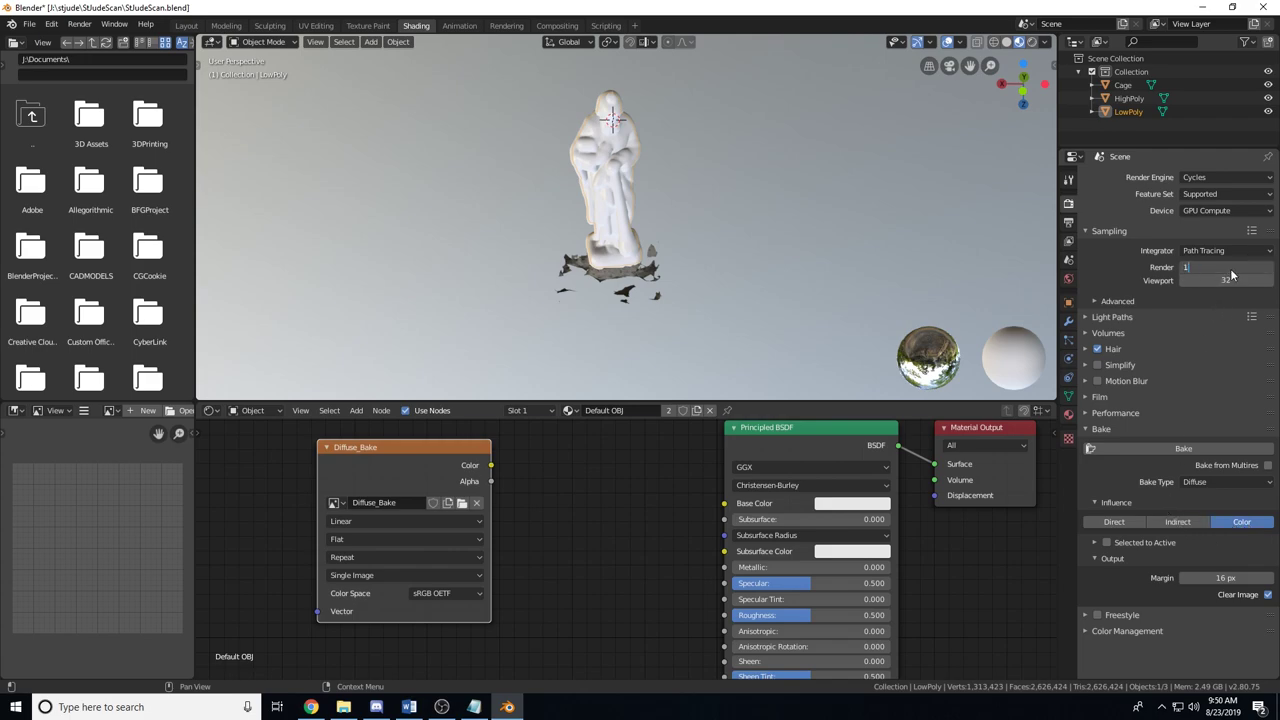
key(Return)
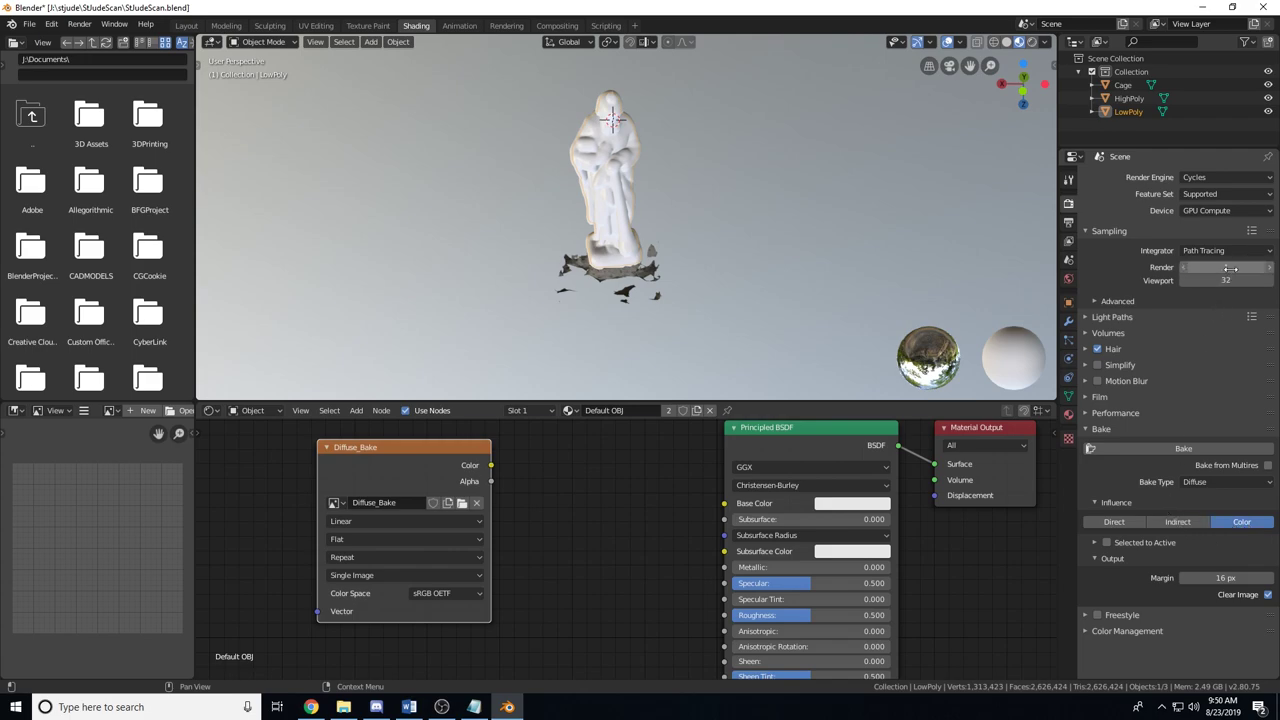
- Enable Selected to Active baking with a cage, using the Cage object and an extrusion of 1 m
click(1106, 542)
click(1095, 543)
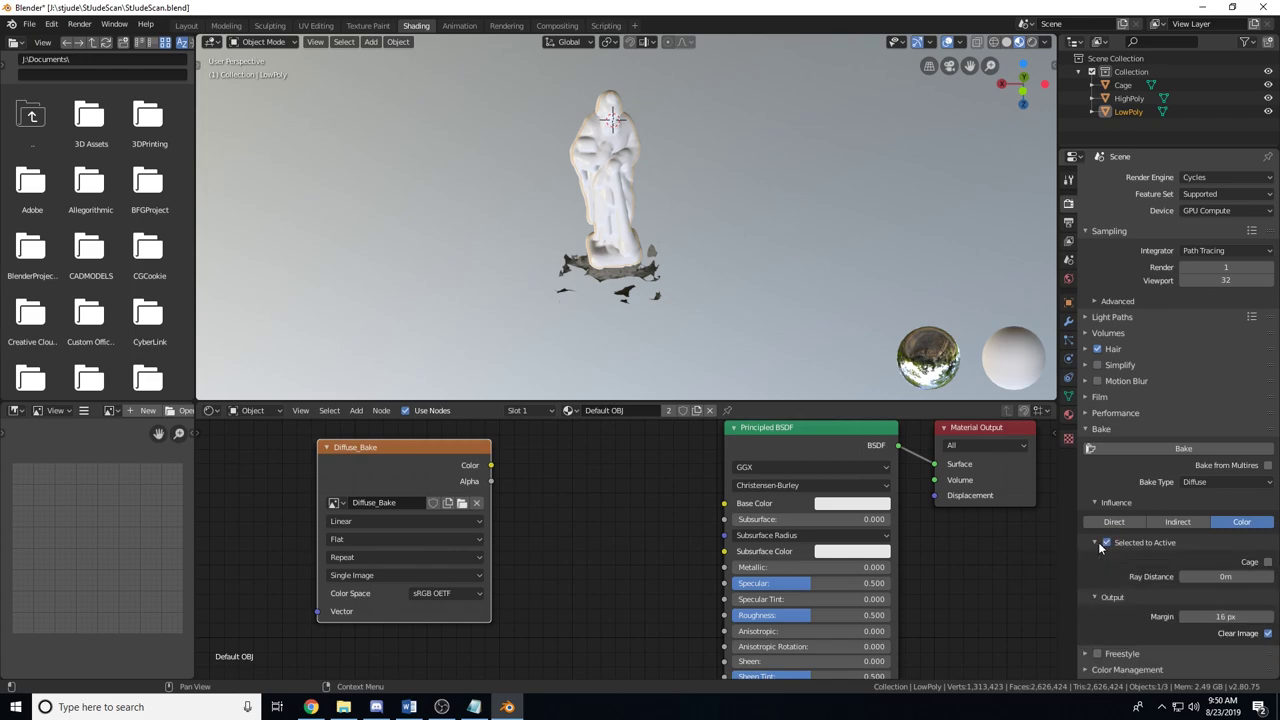
click(1268, 562)
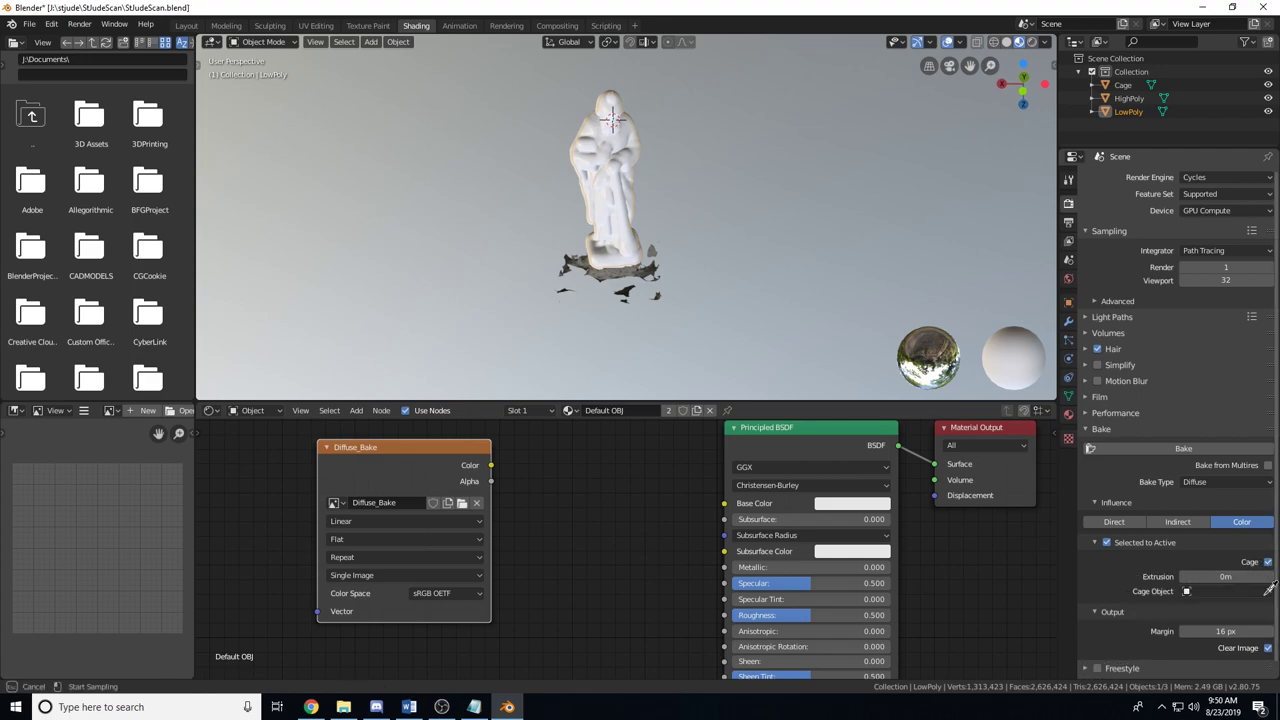
click(597, 162)
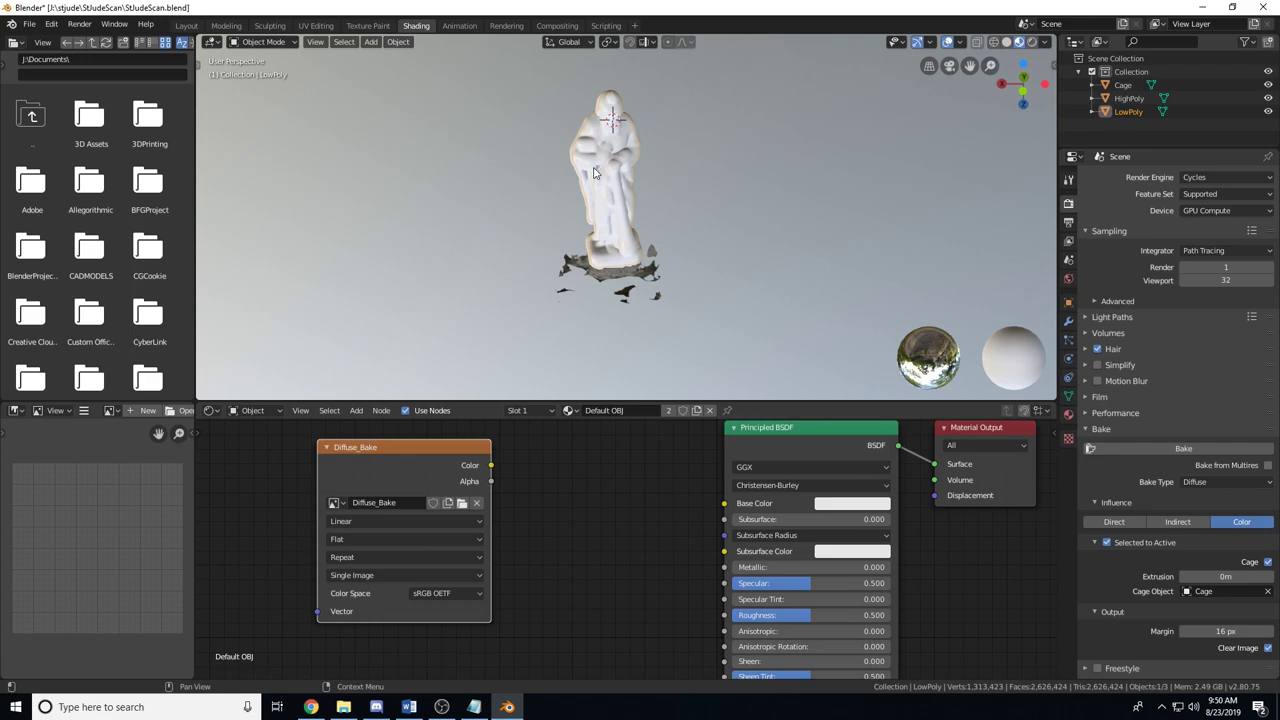
click(1222, 576)
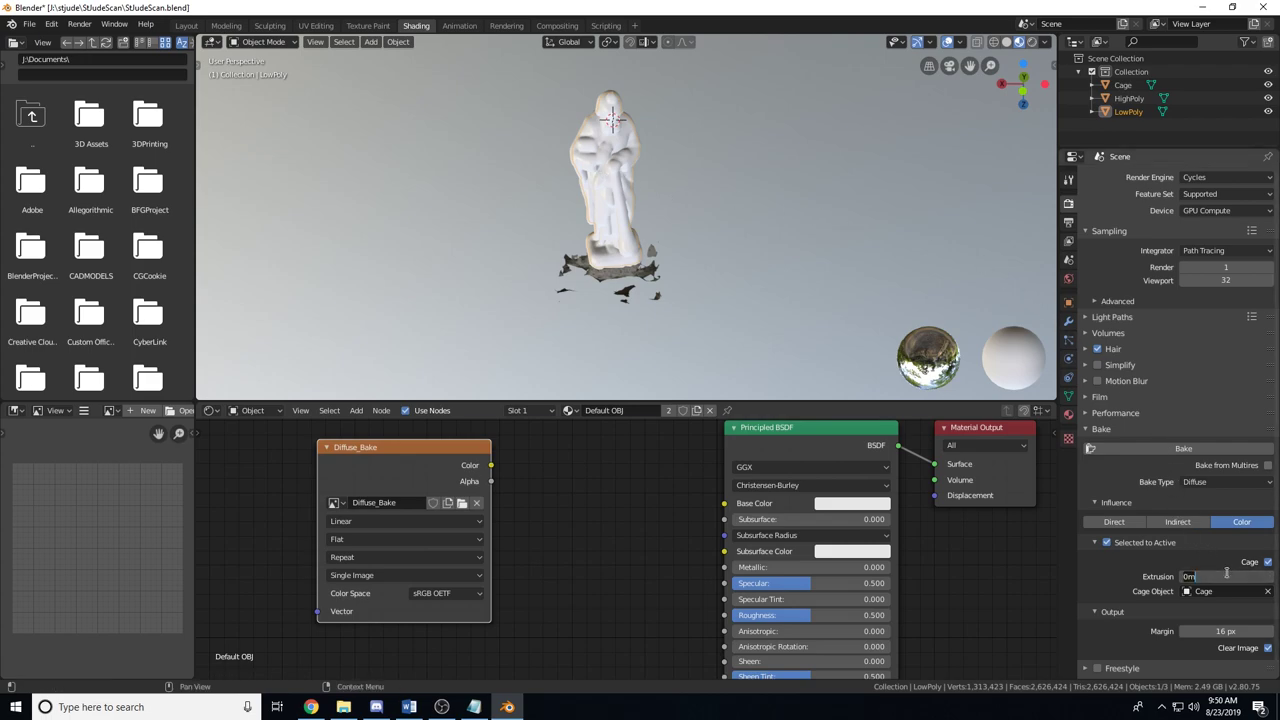
text(1)
key(Return)
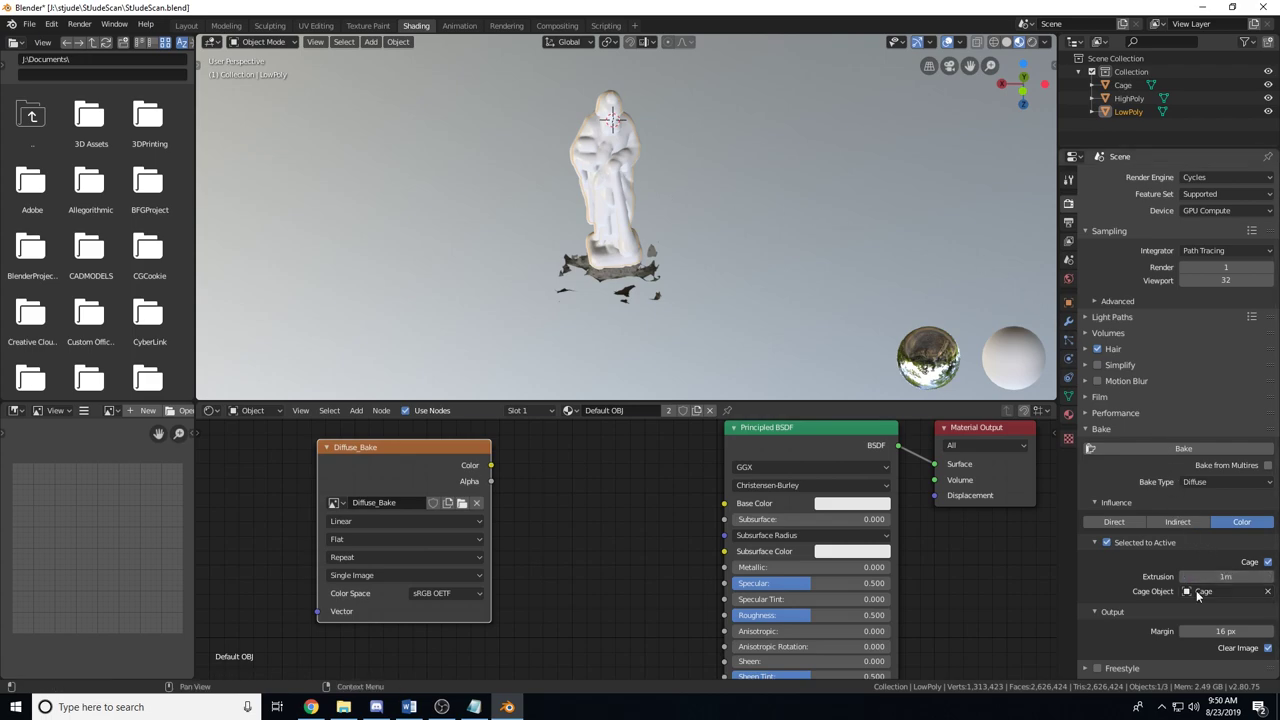
- Select HighPoly and add LowPoly to the selection as the active object
middle_drag(670, 213, 700, 250)
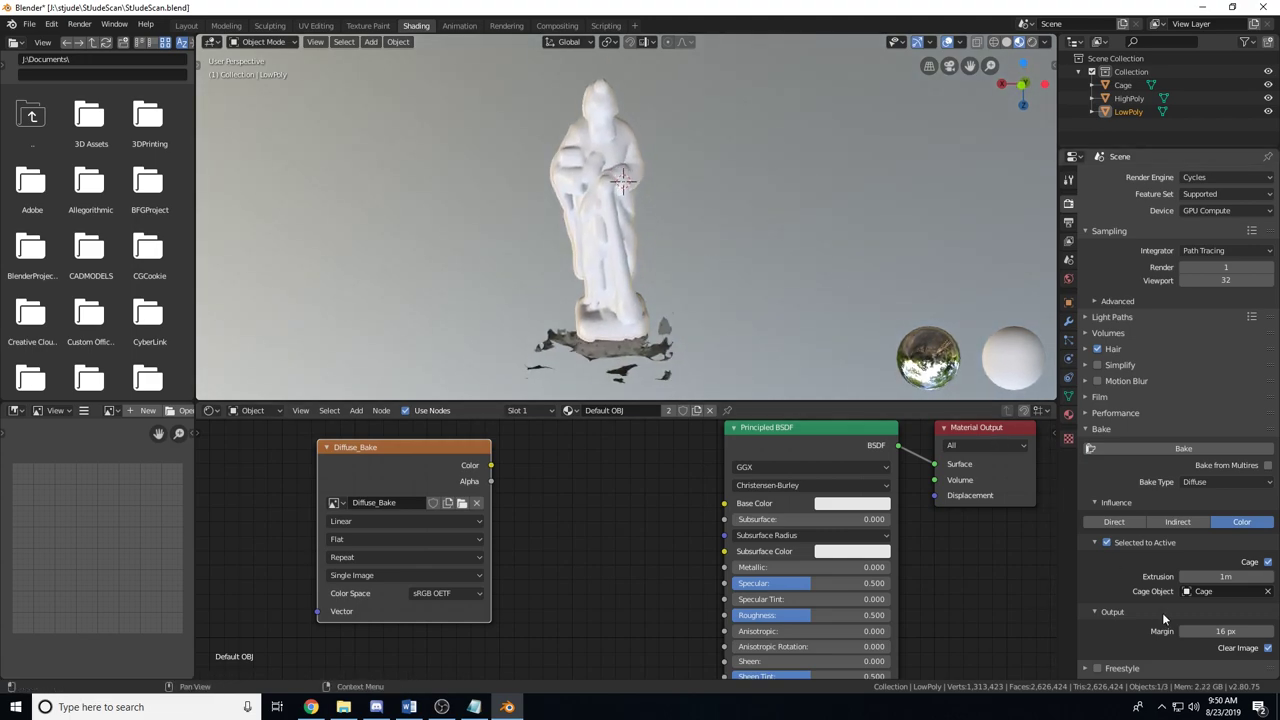
click(1133, 99)
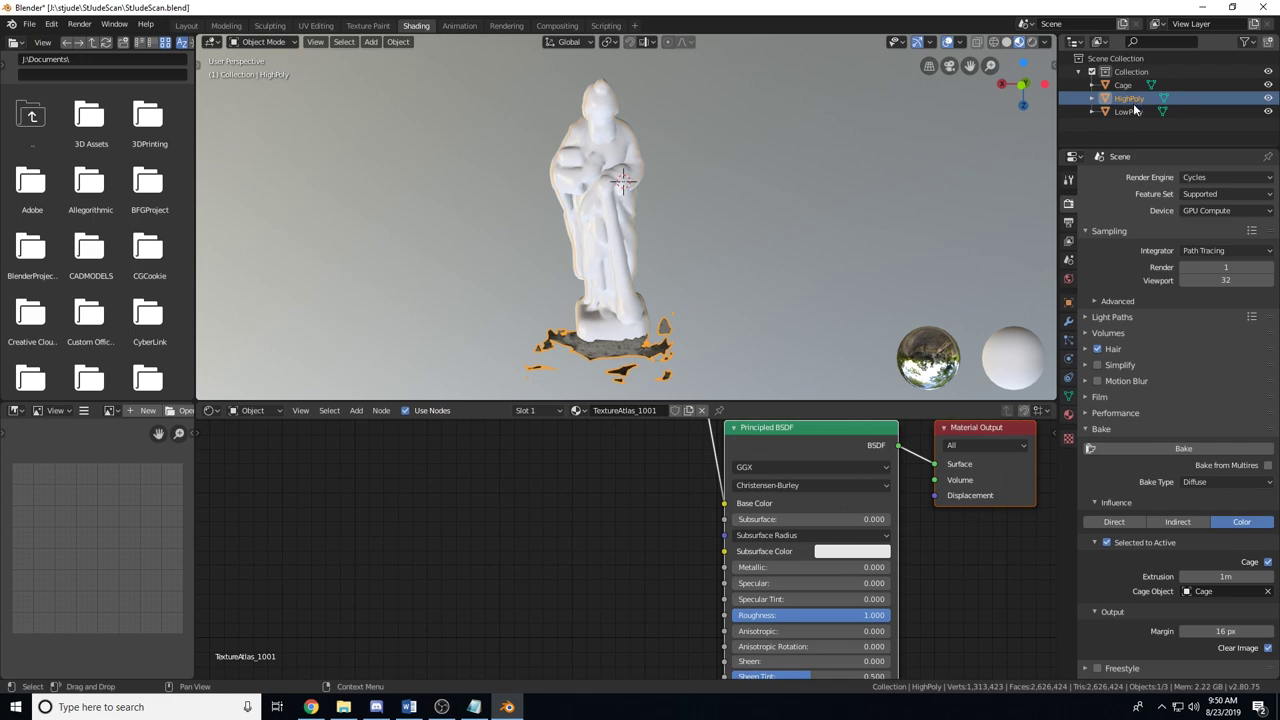
ctrl+click(1130, 111)
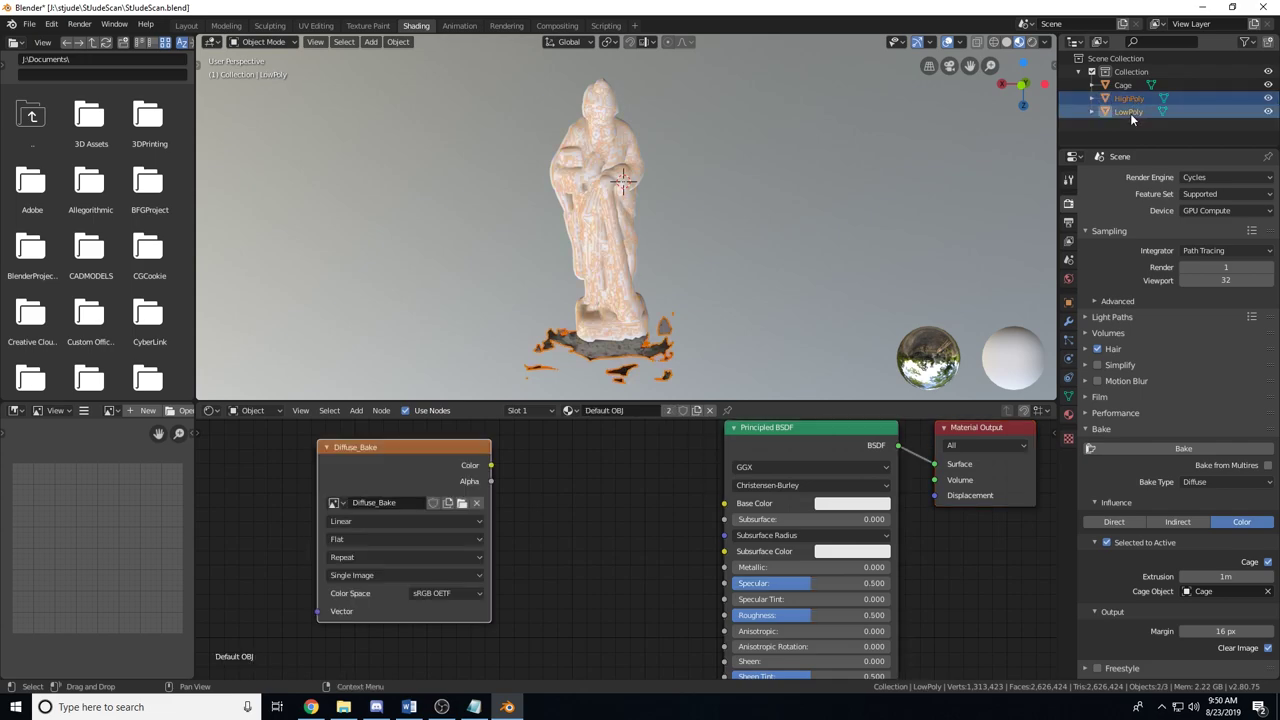
- Bake the HighPoly diffuse color onto LowPoly's Diffuse_Bake image
click(1101, 447)
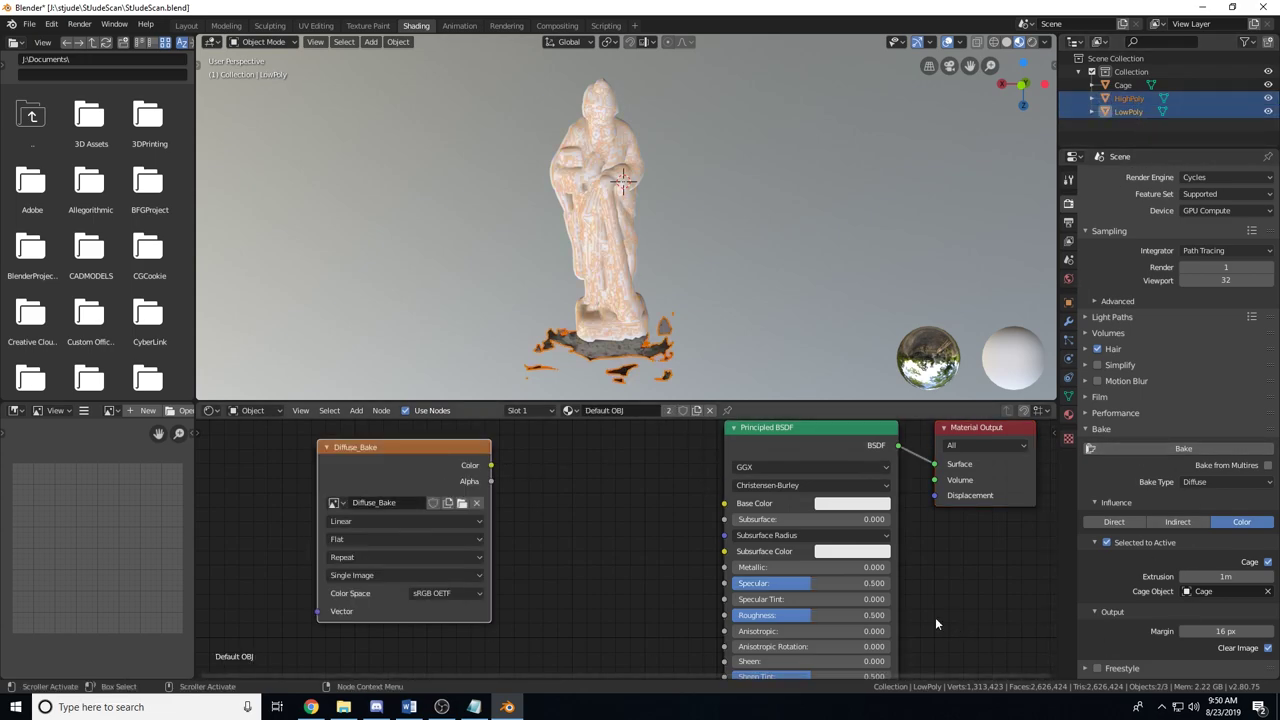
click(1182, 448)
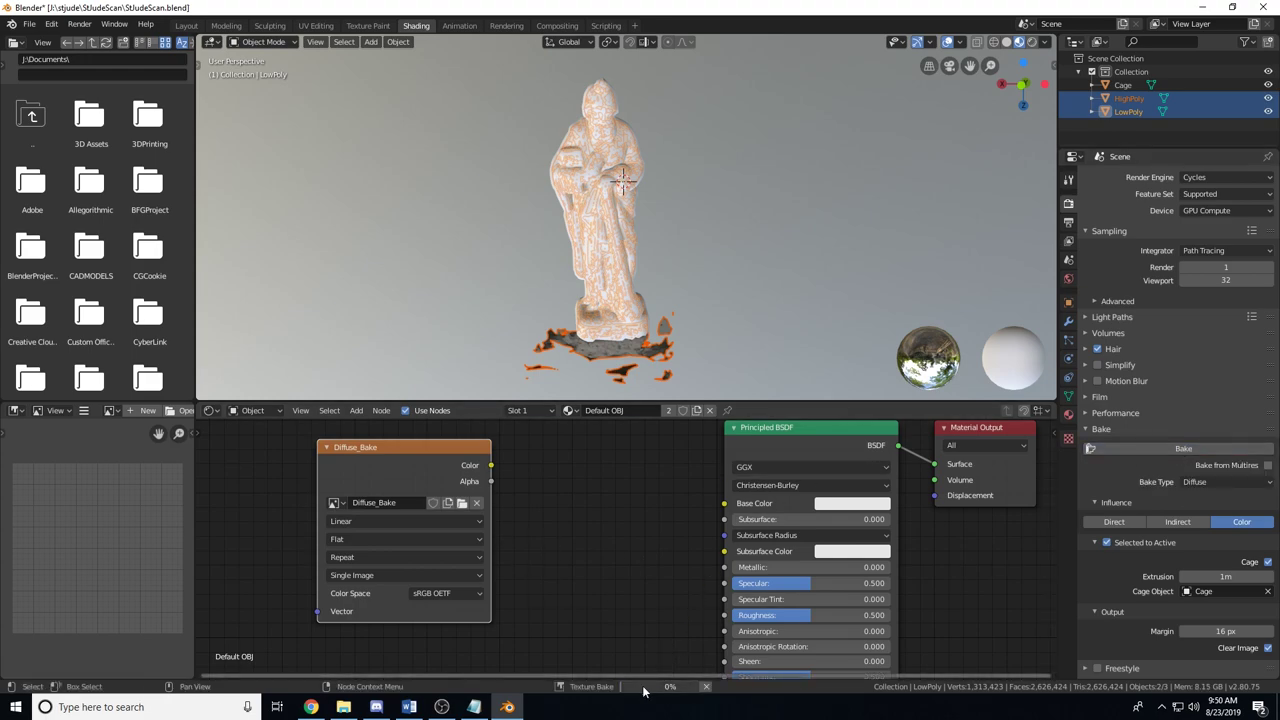
mouse_move(656, 688)
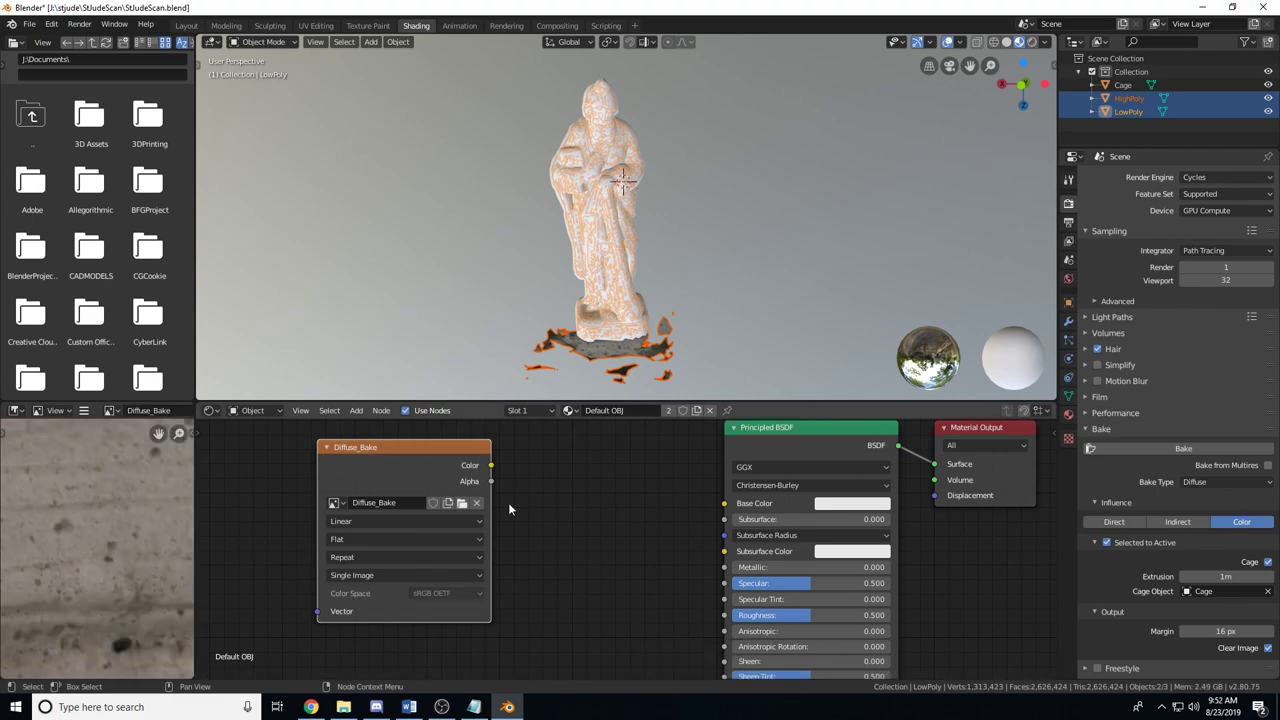
scroll(130, 537, up, 3)
scroll(130, 542, up, 2)
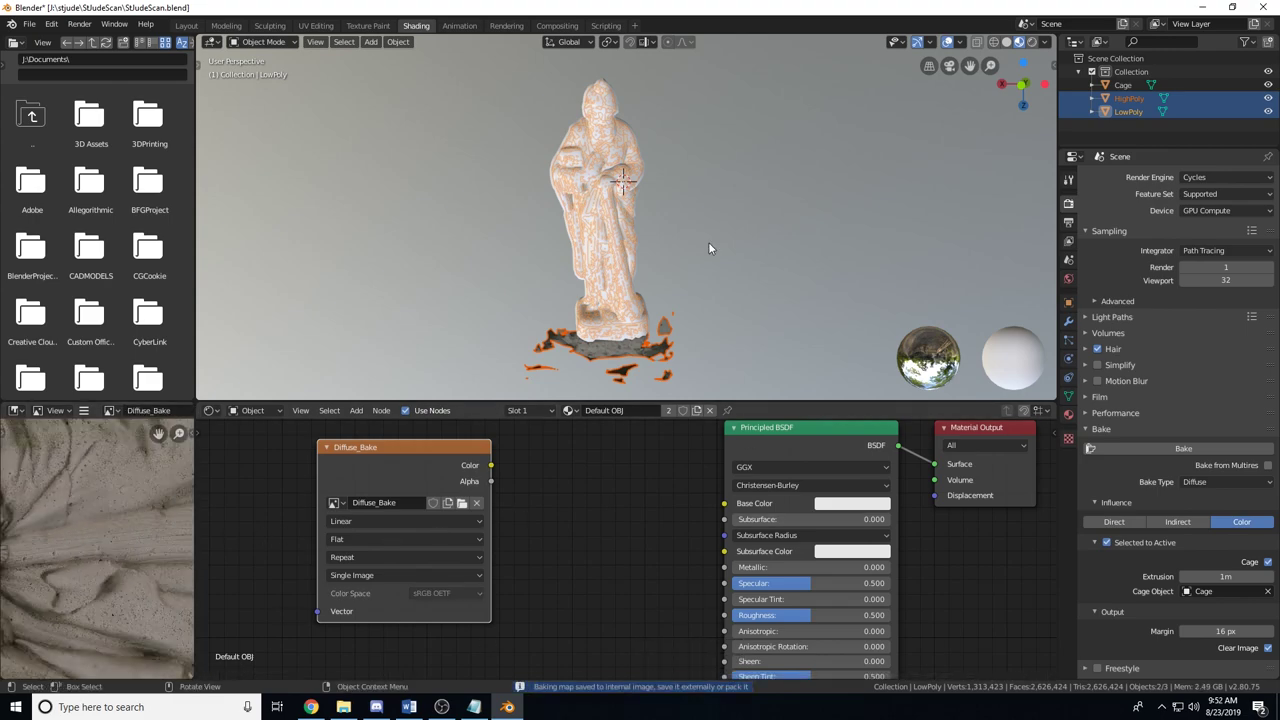
- Examine the baked Diffuse_Bake texture up close in the UV Editing workspace, out of Edit Mode
click(316, 25)
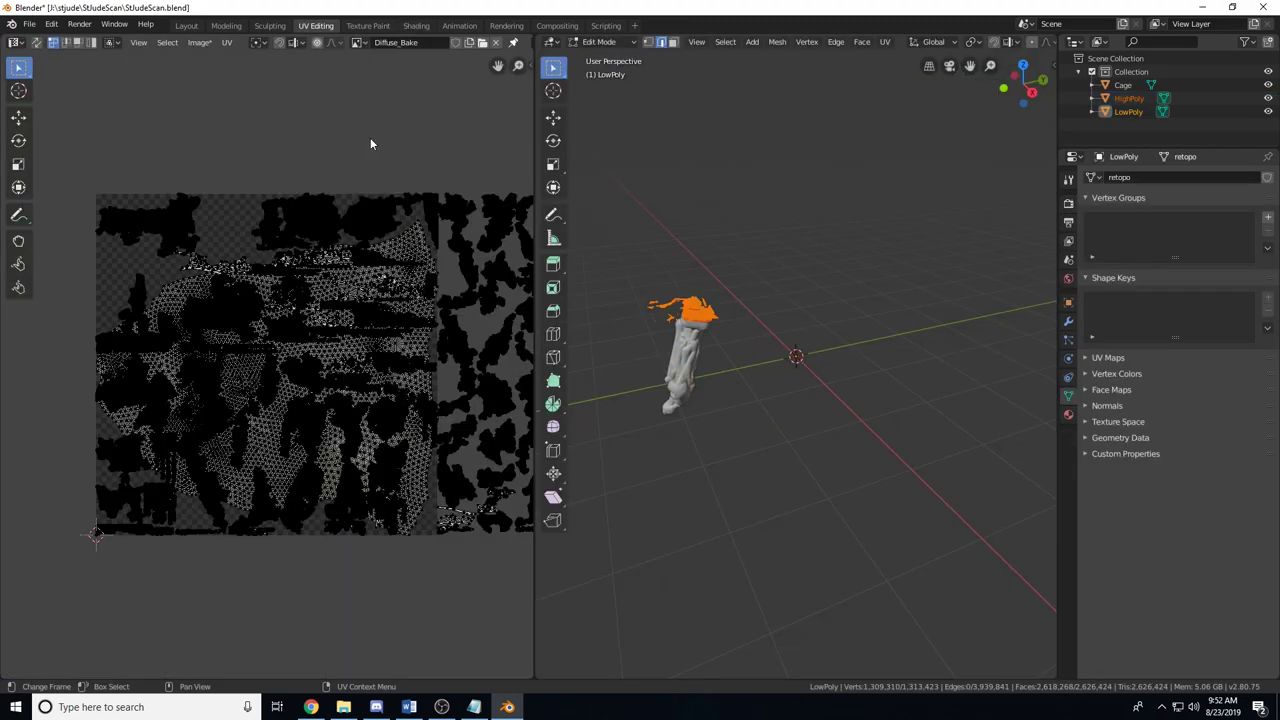
middle_drag(749, 391, 773, 386)
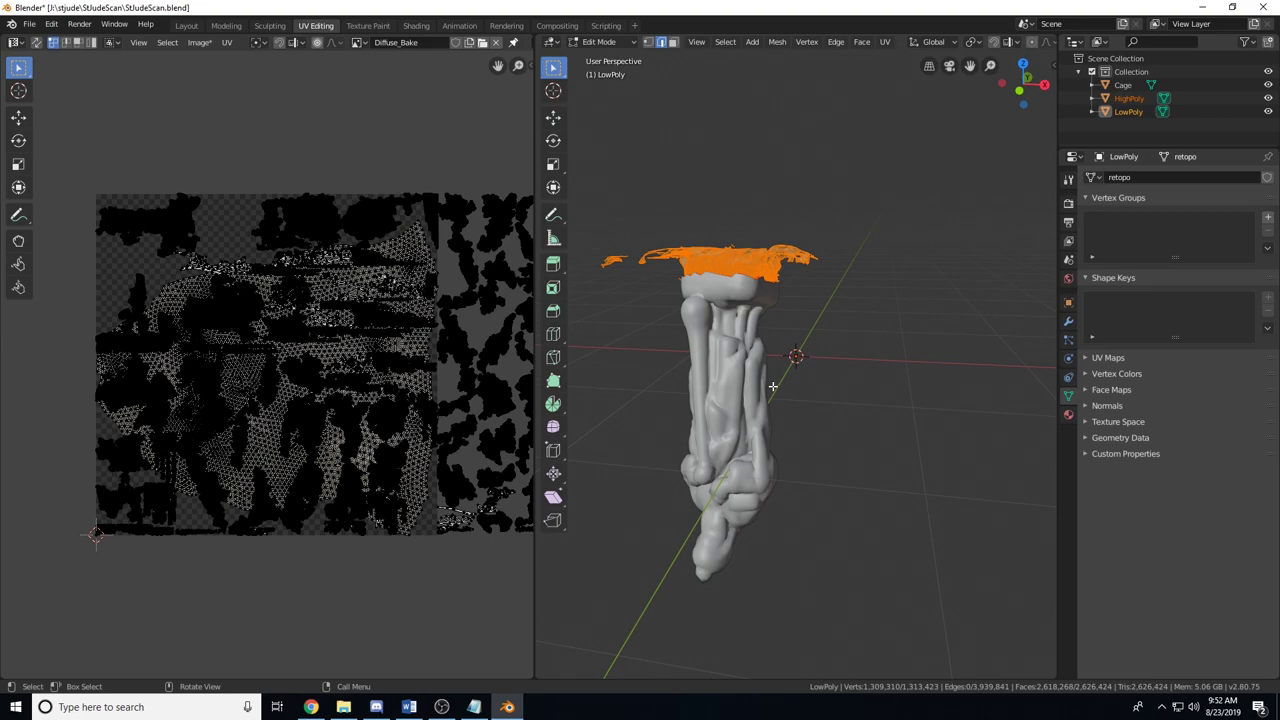
key(Tab)
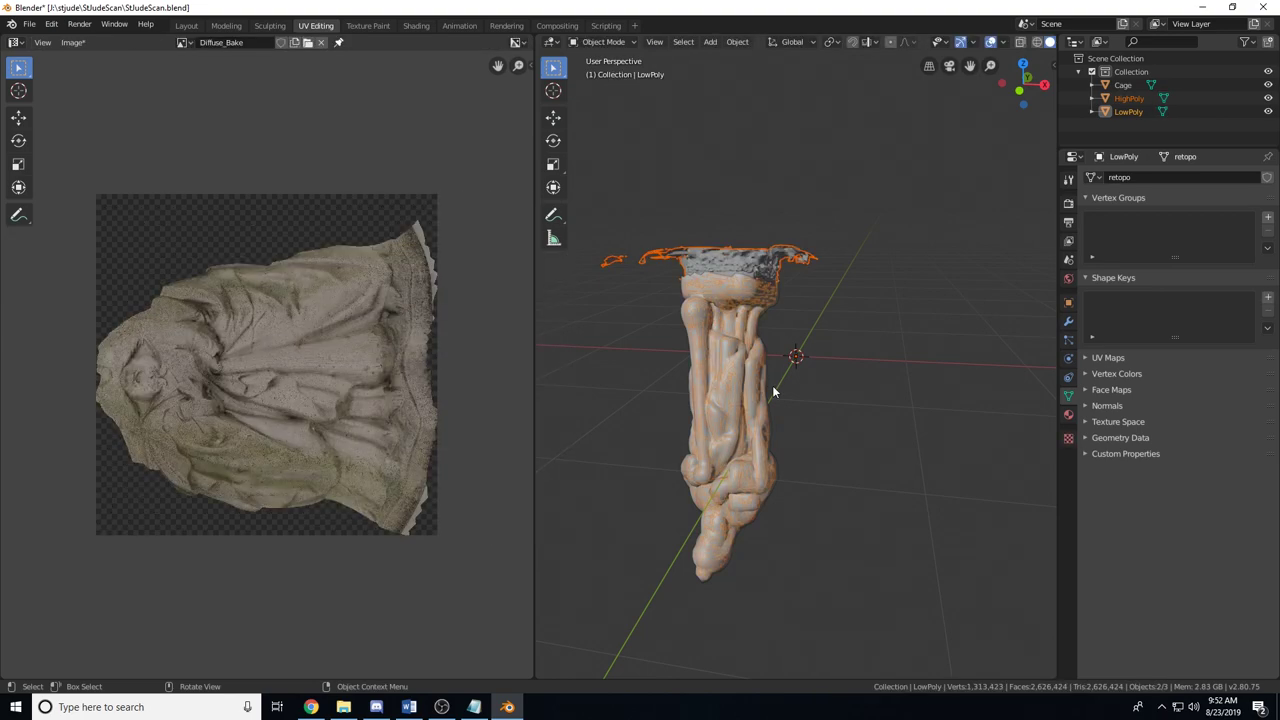
scroll(248, 406, up, 1)
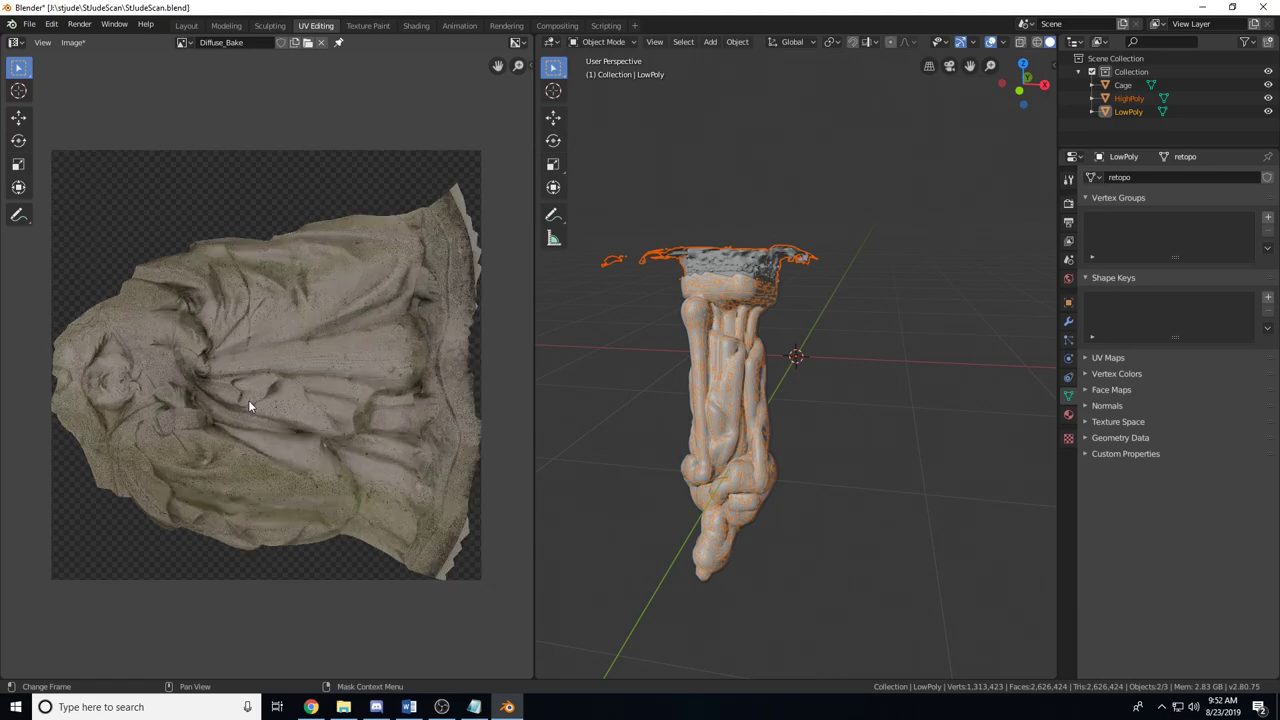
scroll(170, 430, up, 4)
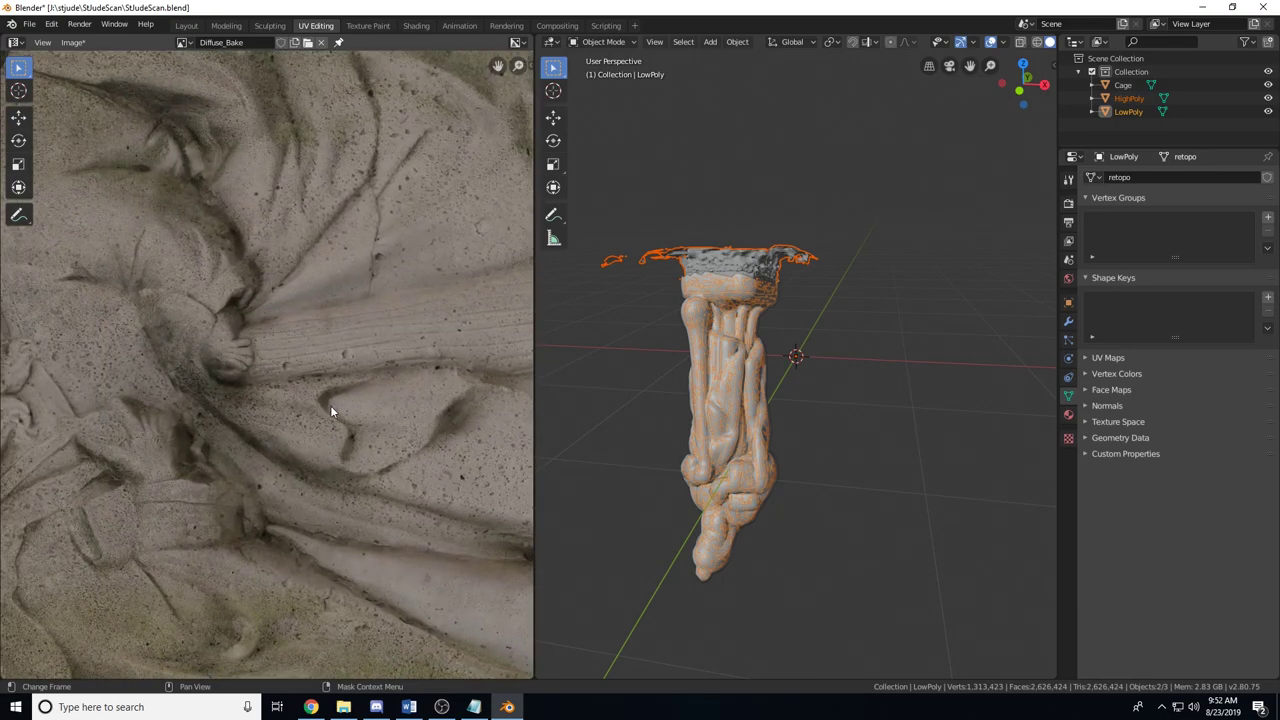
scroll(330, 407, down, 3)
scroll(330, 407, up, 6)
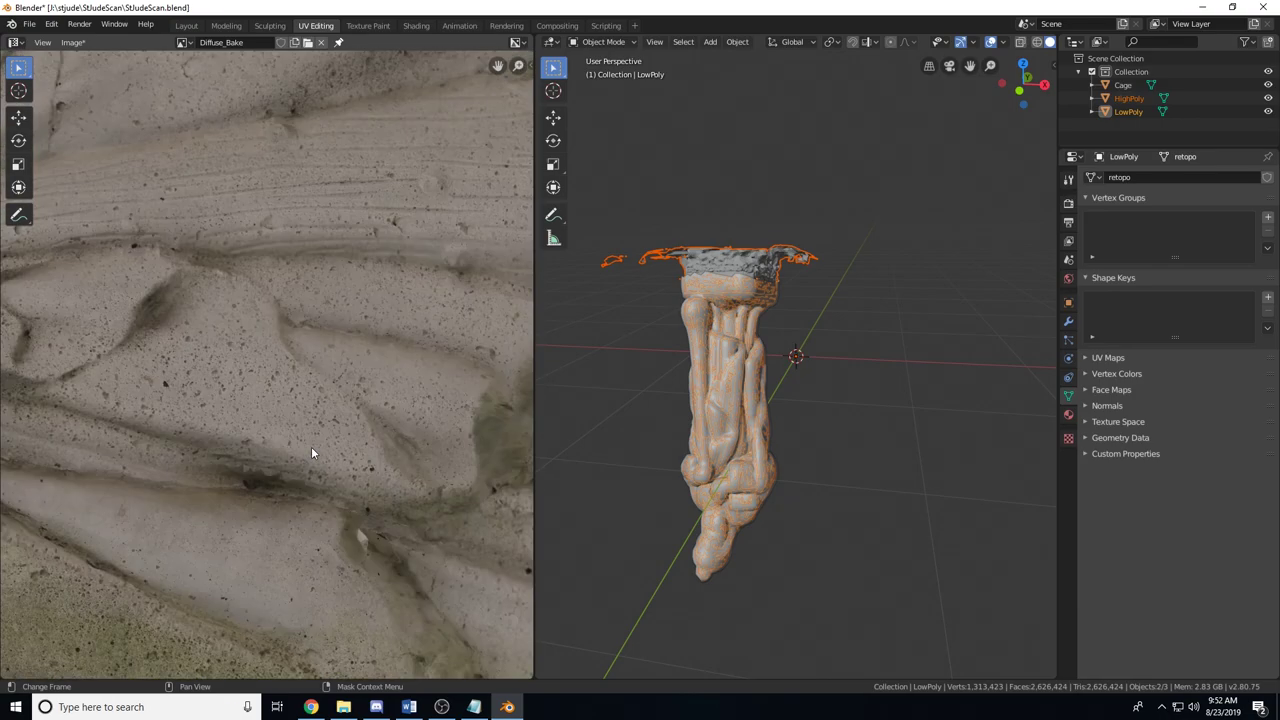
scroll(345, 485, up, 3)
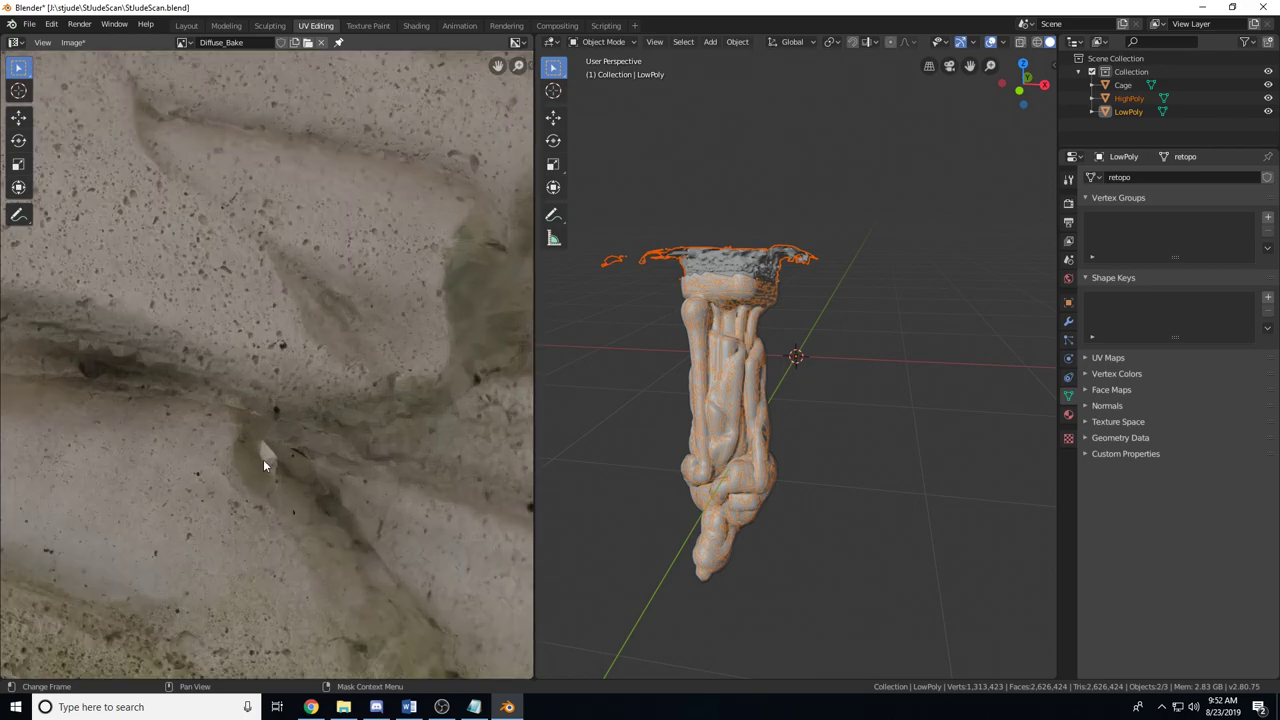
scroll(268, 453, down, 5)
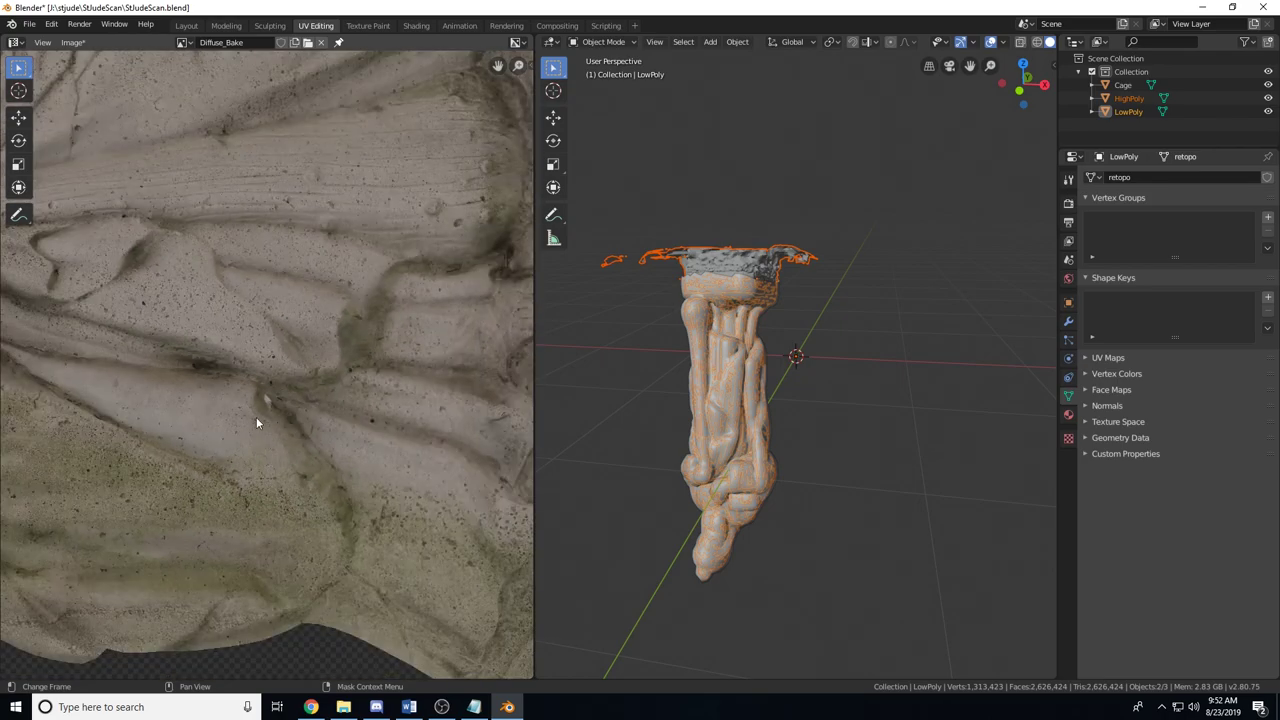
scroll(254, 403, down, 6)
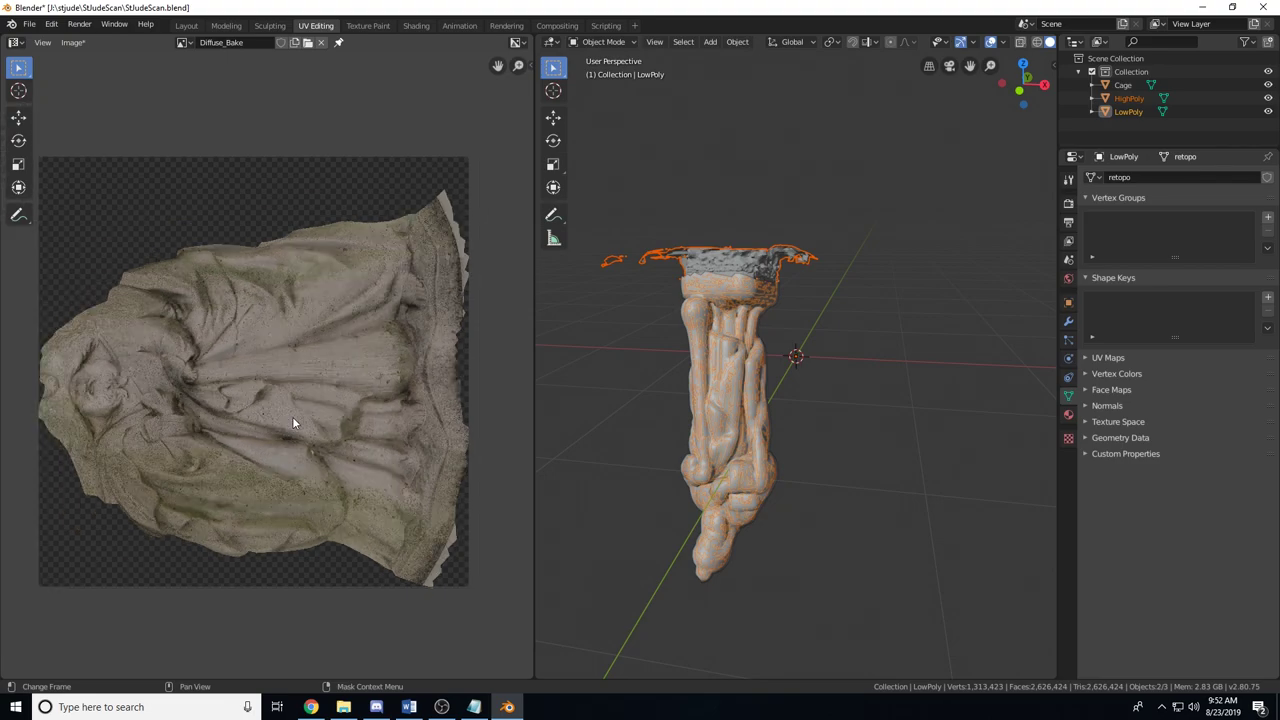
scroll(147, 417, up, 2)
scroll(160, 410, down, 2)
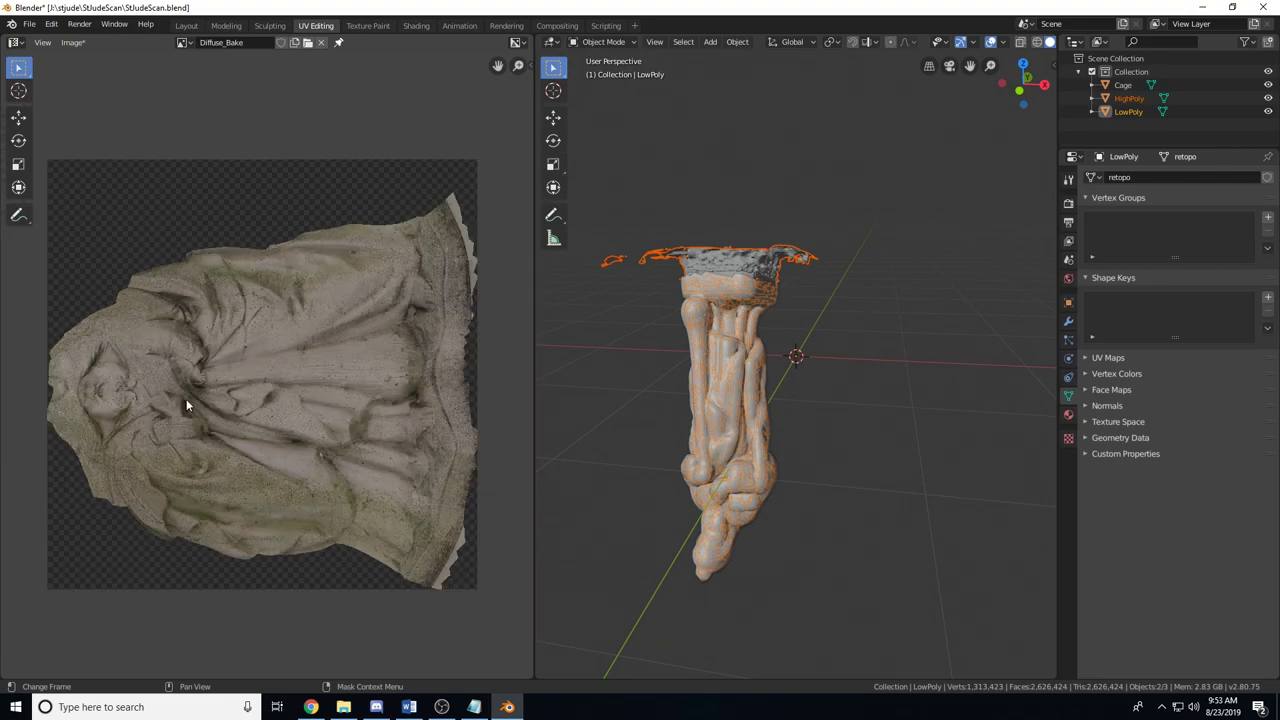
- Save the Diffuse_Bake image, and in the Shading workspace connect its texture node's Color to the Principled BSDF's Base Color
click(72, 48)
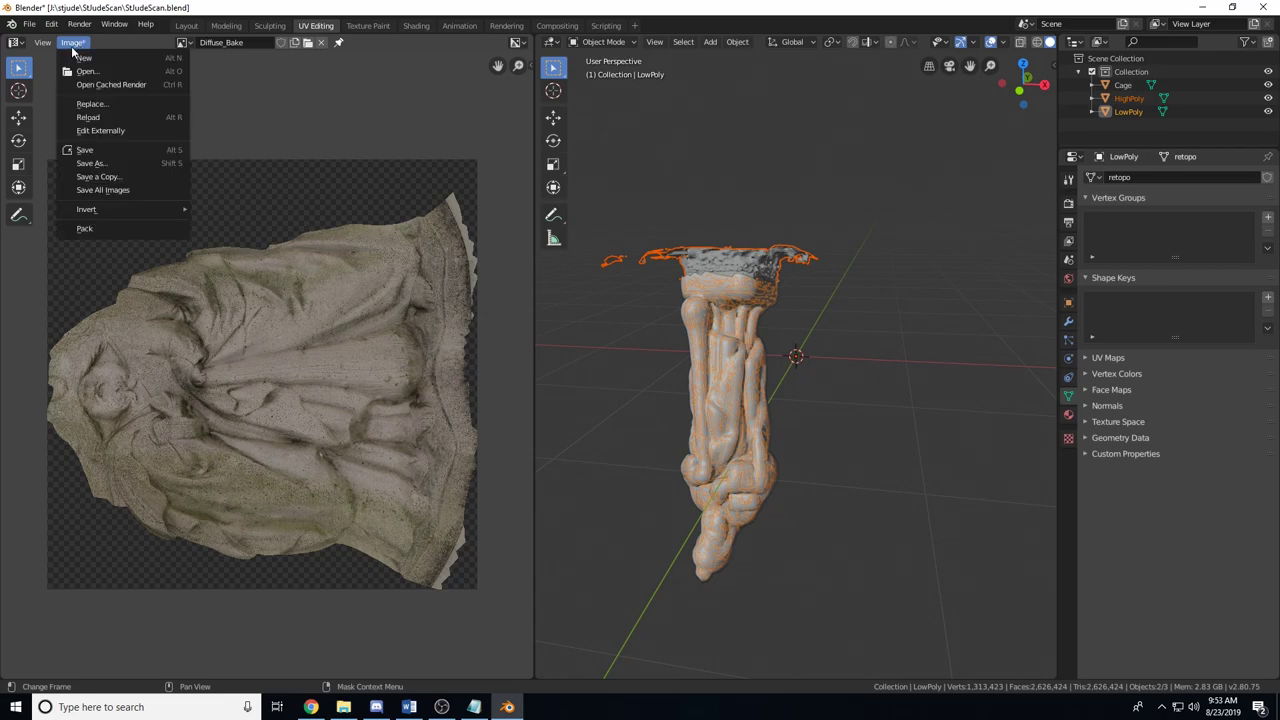
click(92, 150)
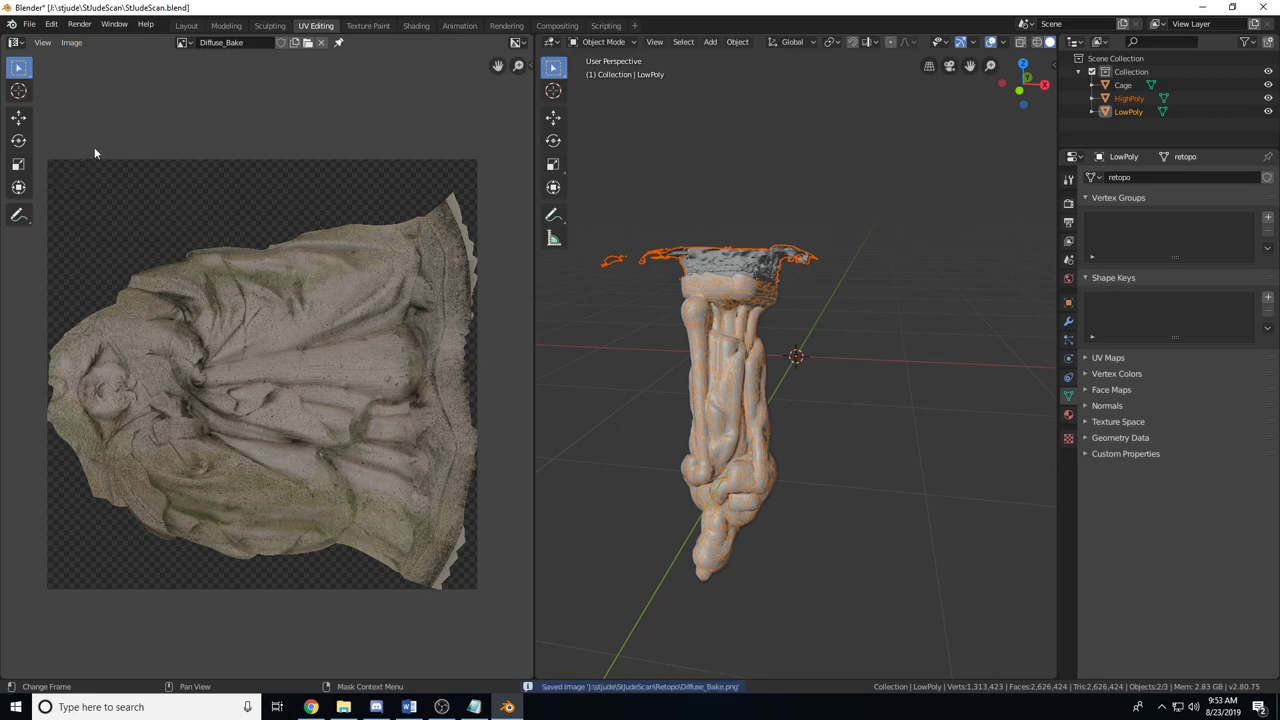
click(416, 25)
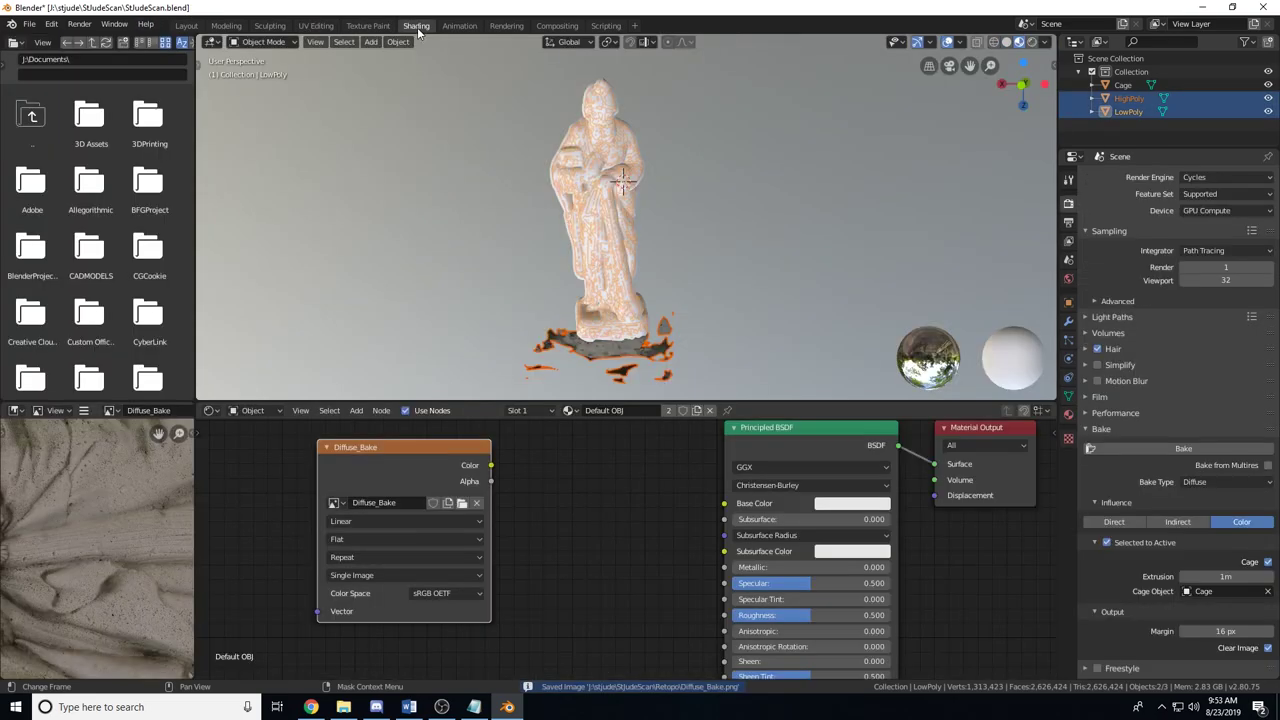
drag(491, 465, 724, 503)
- Hide the HighPoly and Cage objects, and set the Principled BSDF's roughness to 1
click(1268, 99)
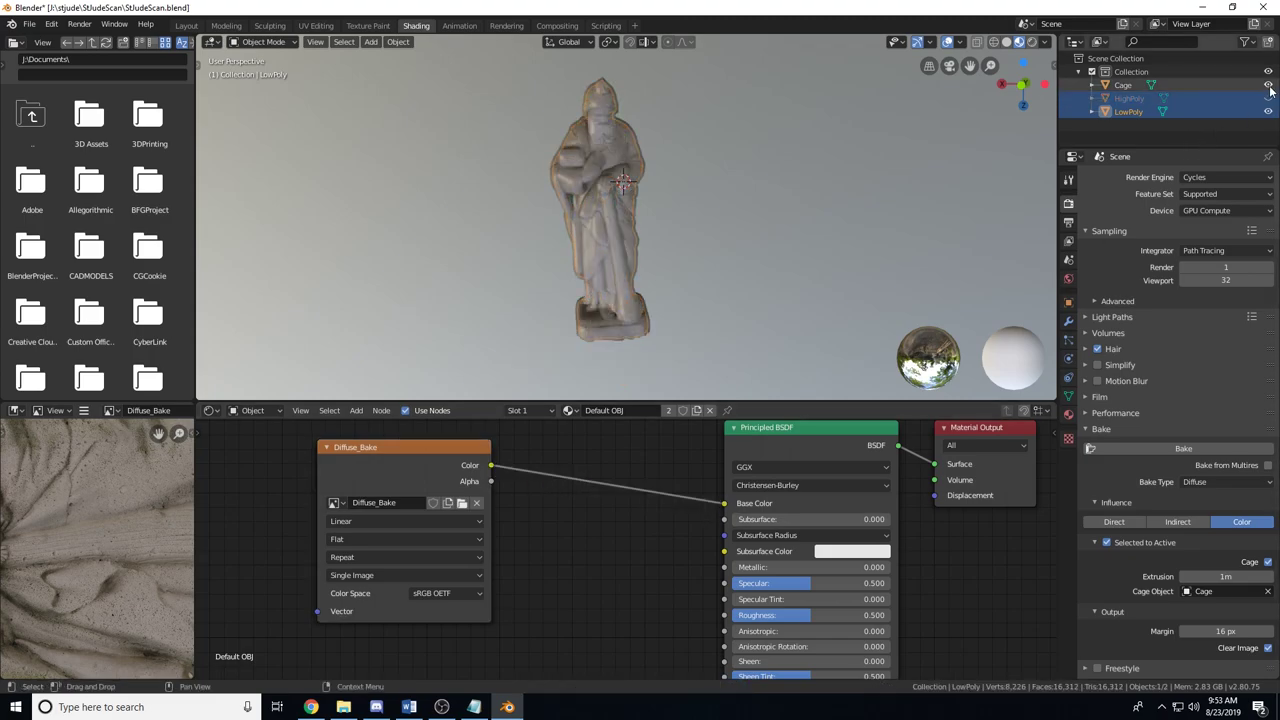
click(1268, 85)
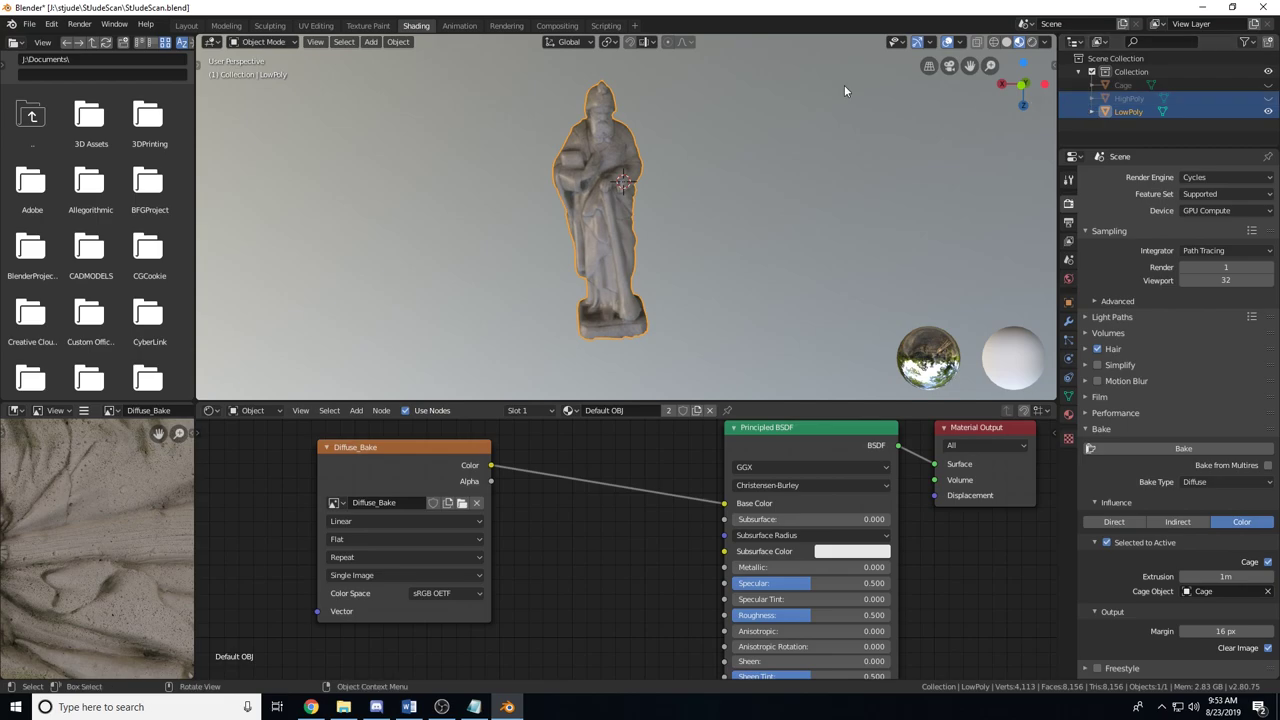
scroll(654, 145, up, 4)
drag(790, 615, 880, 615)
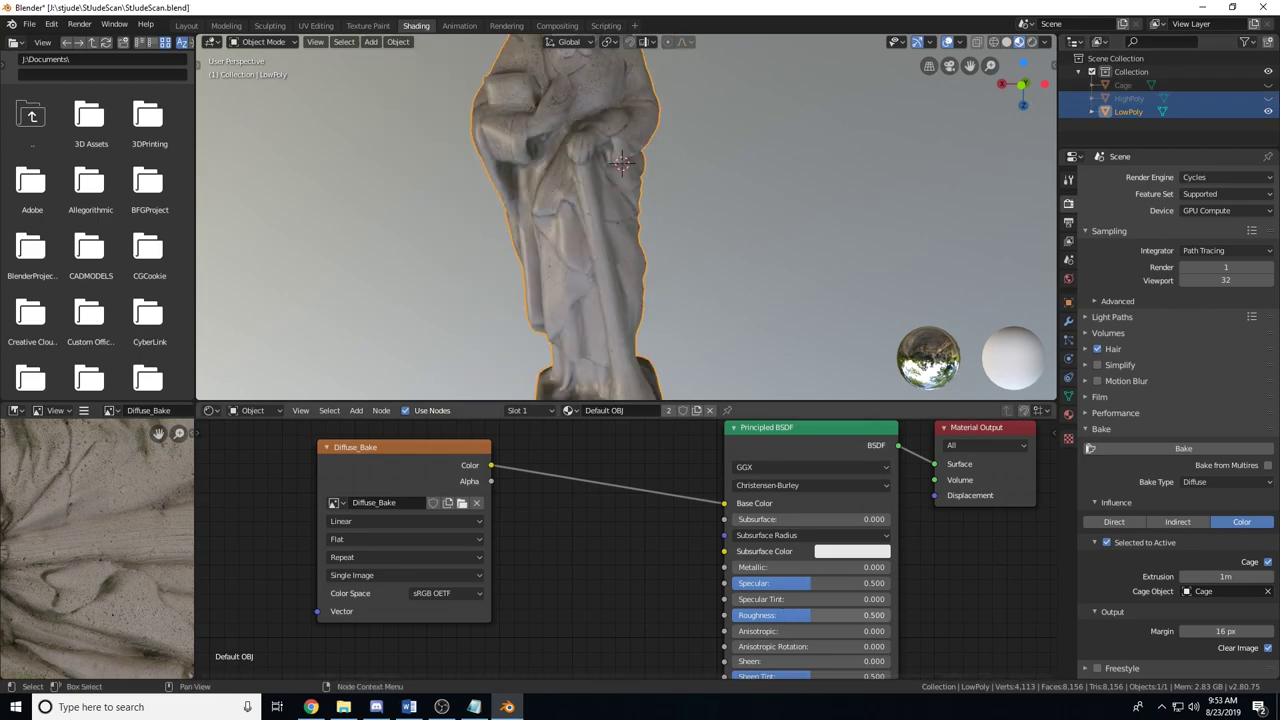
- Inspect the baked diffuse texture on the LowPoly statue, from the head and hands down to the base
mouse_move(709, 231)
middle_down()
mouse_move(712, 249)
mouse_move(707, 230)
middle_up()
scroll(711, 245, up, 5)
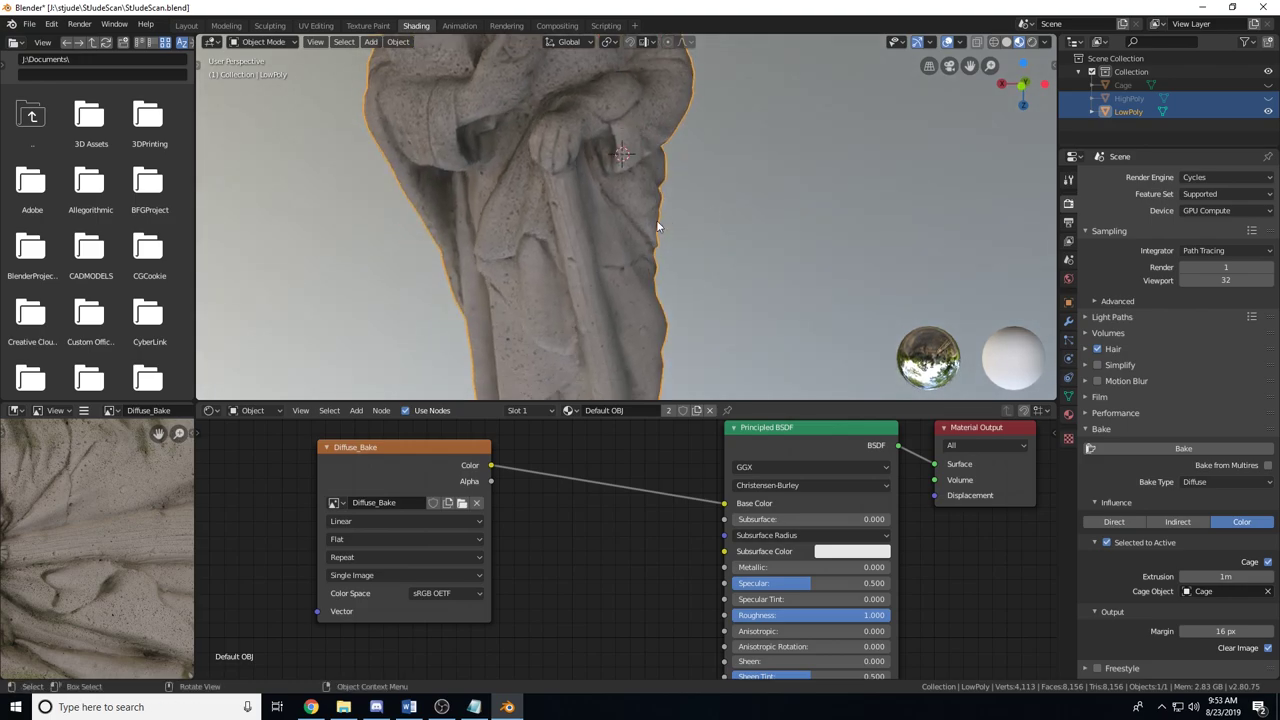
scroll(656, 220, down, 3)
scroll(655, 212, up, 4)
middle_drag(665, 171, 672, 207)
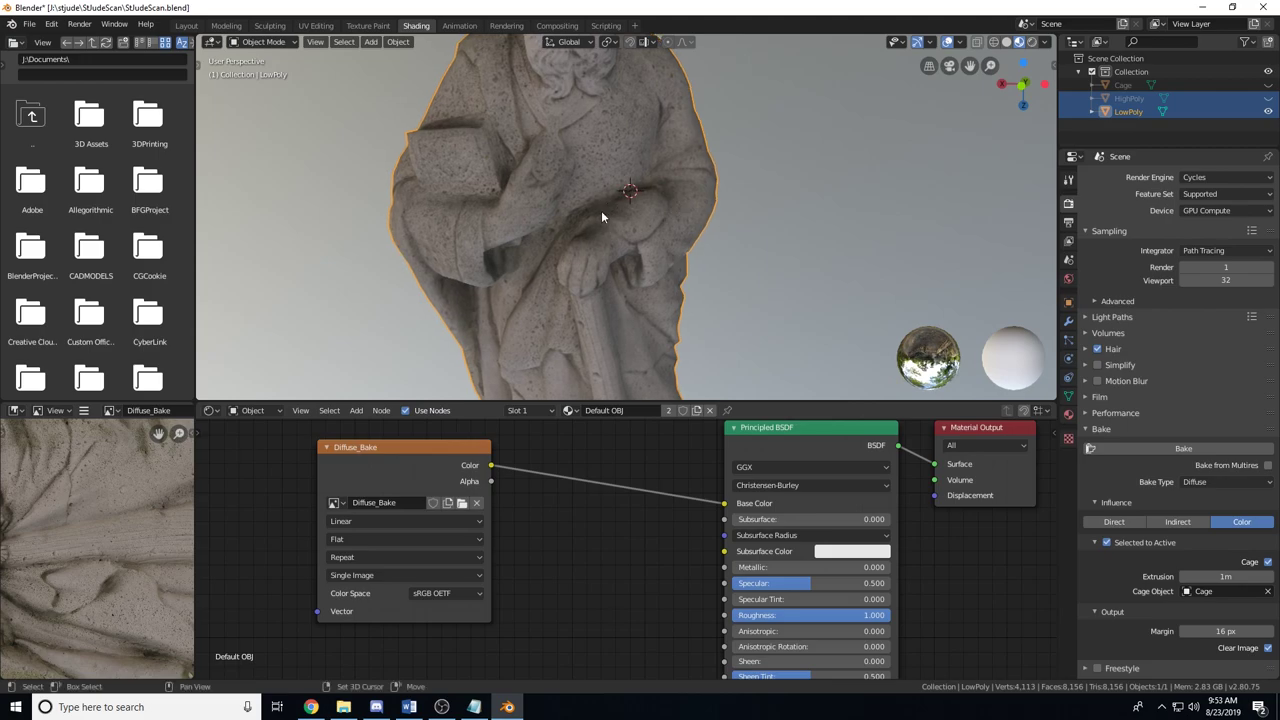
middle_drag(600, 306, 536, 210)
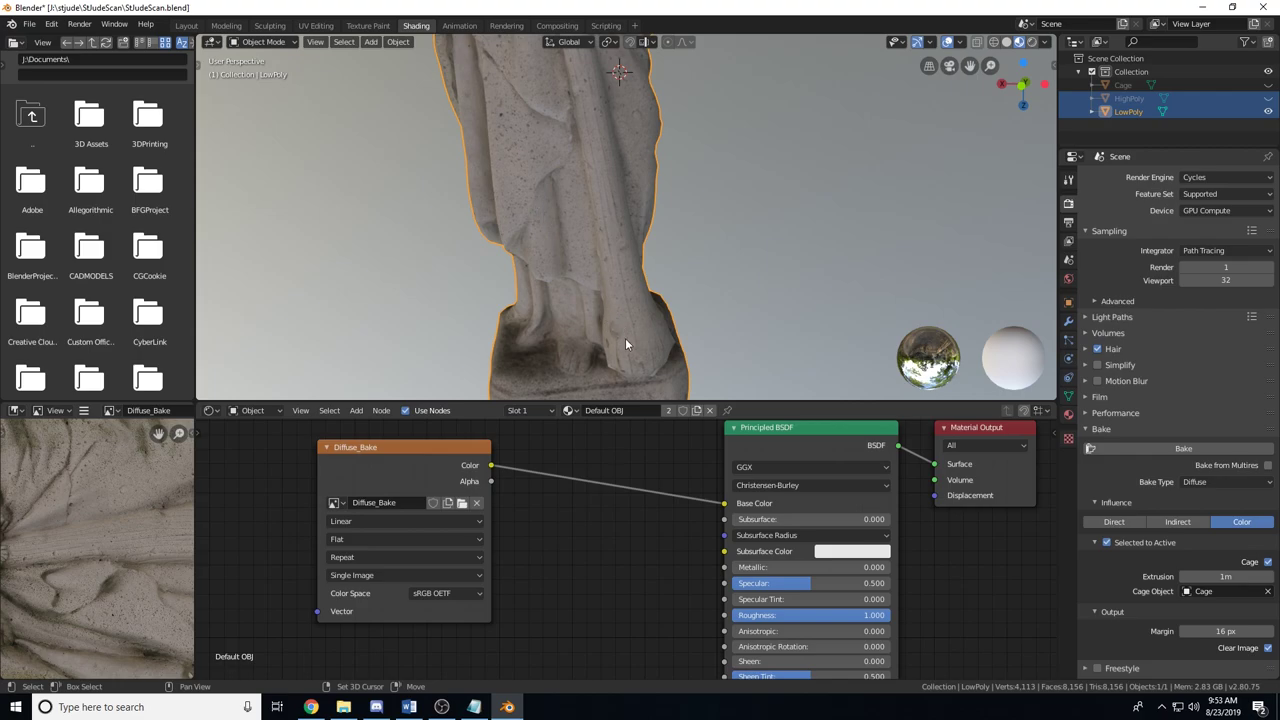
middle_drag(629, 318, 607, 321)
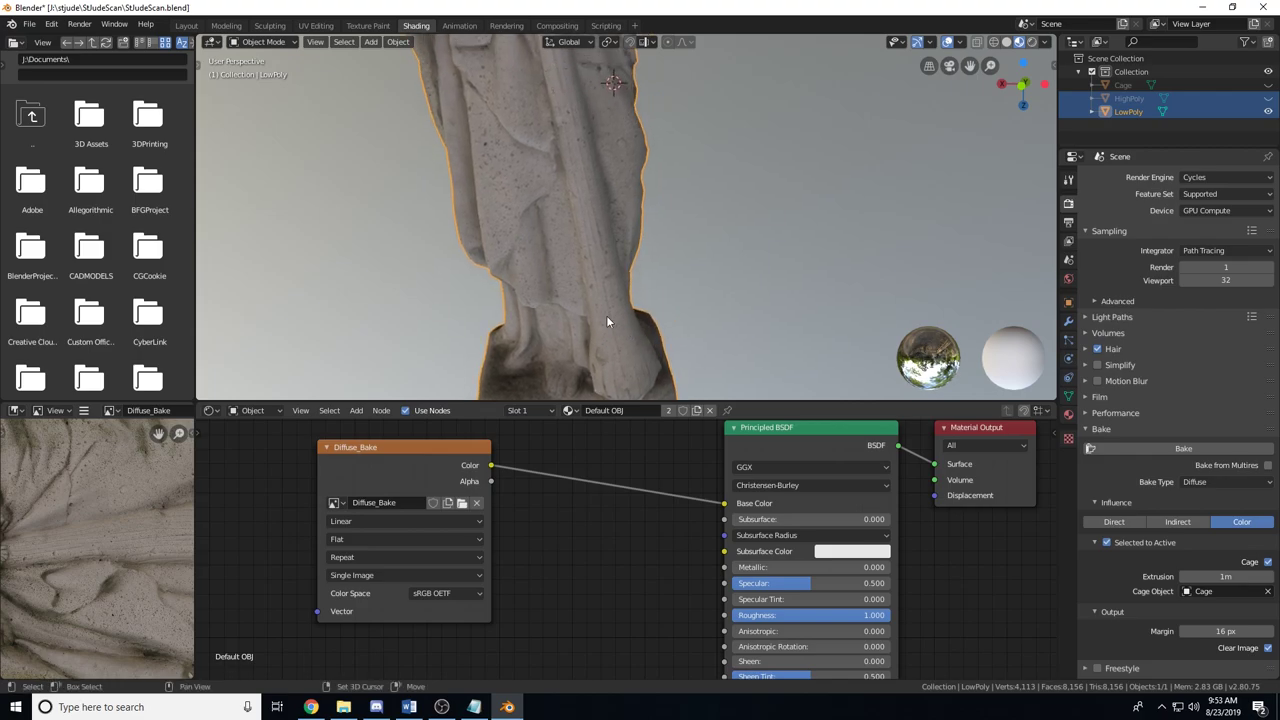
middle_drag(609, 276, 592, 196)
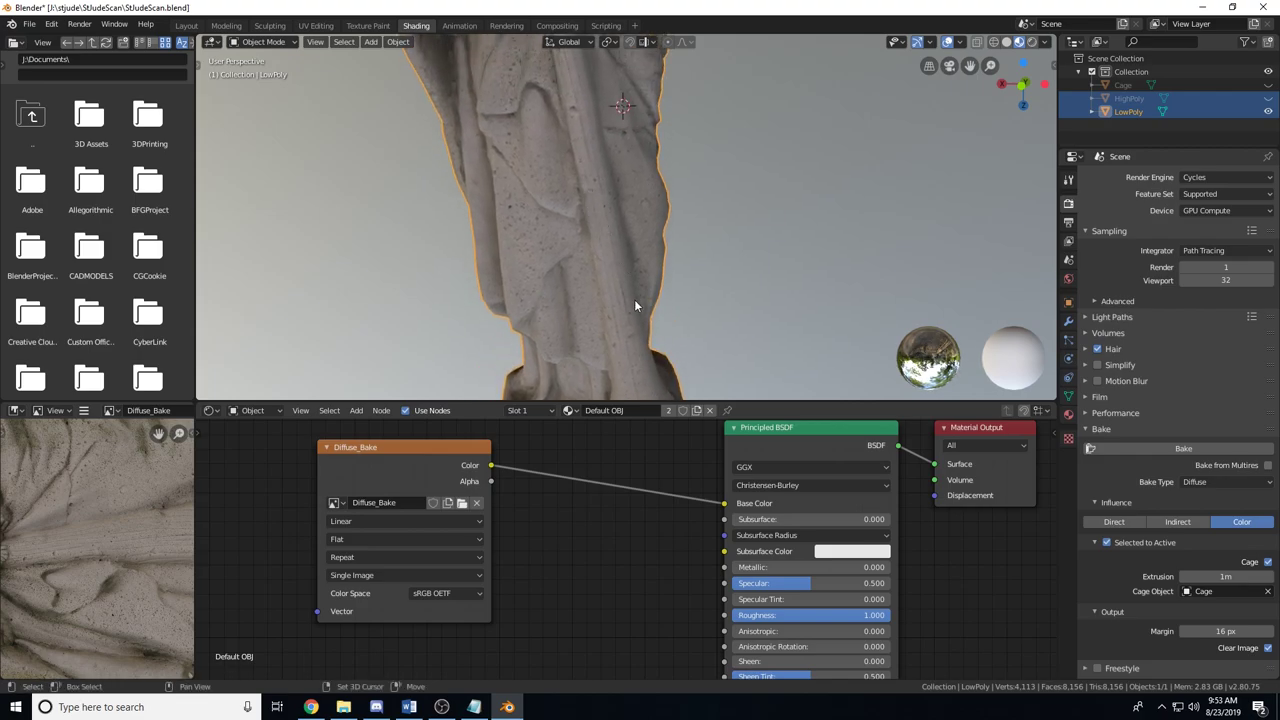
scroll(601, 212, down, 5)
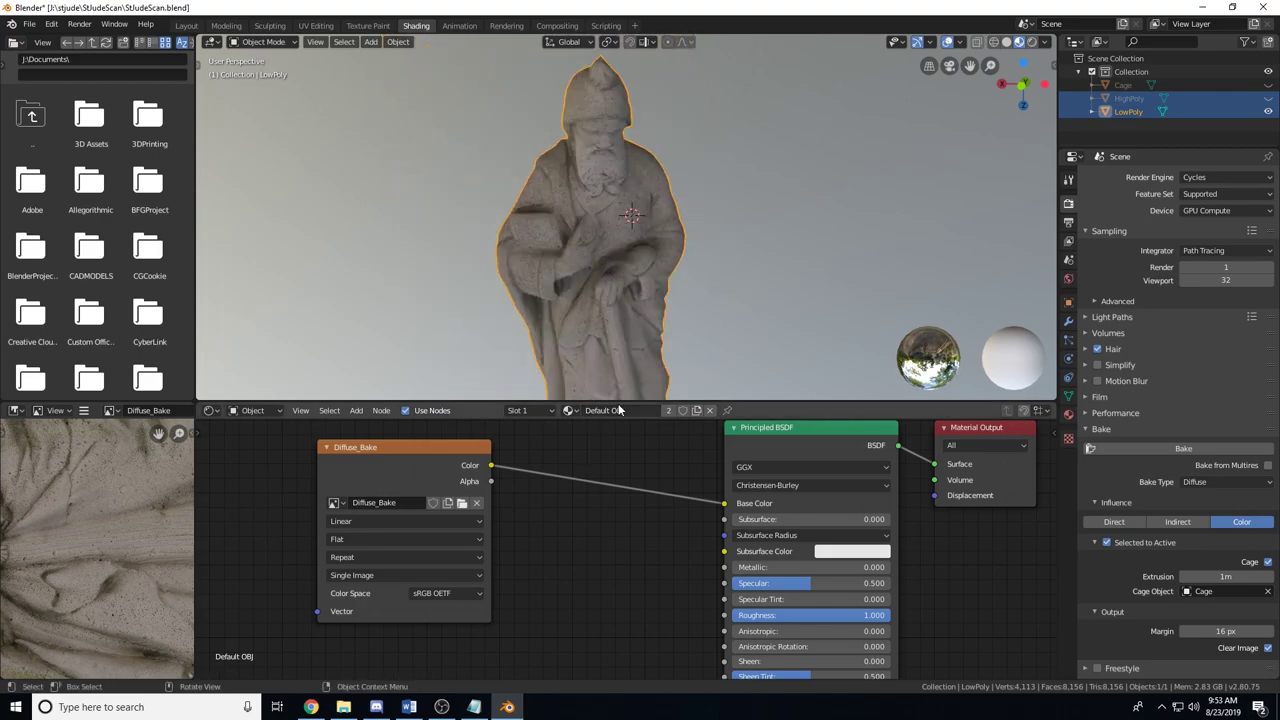
- In the UV Editing workspace, create a blank 8192 × 8192 px image named Normal_Bake
click(320, 27)
click(492, 42)
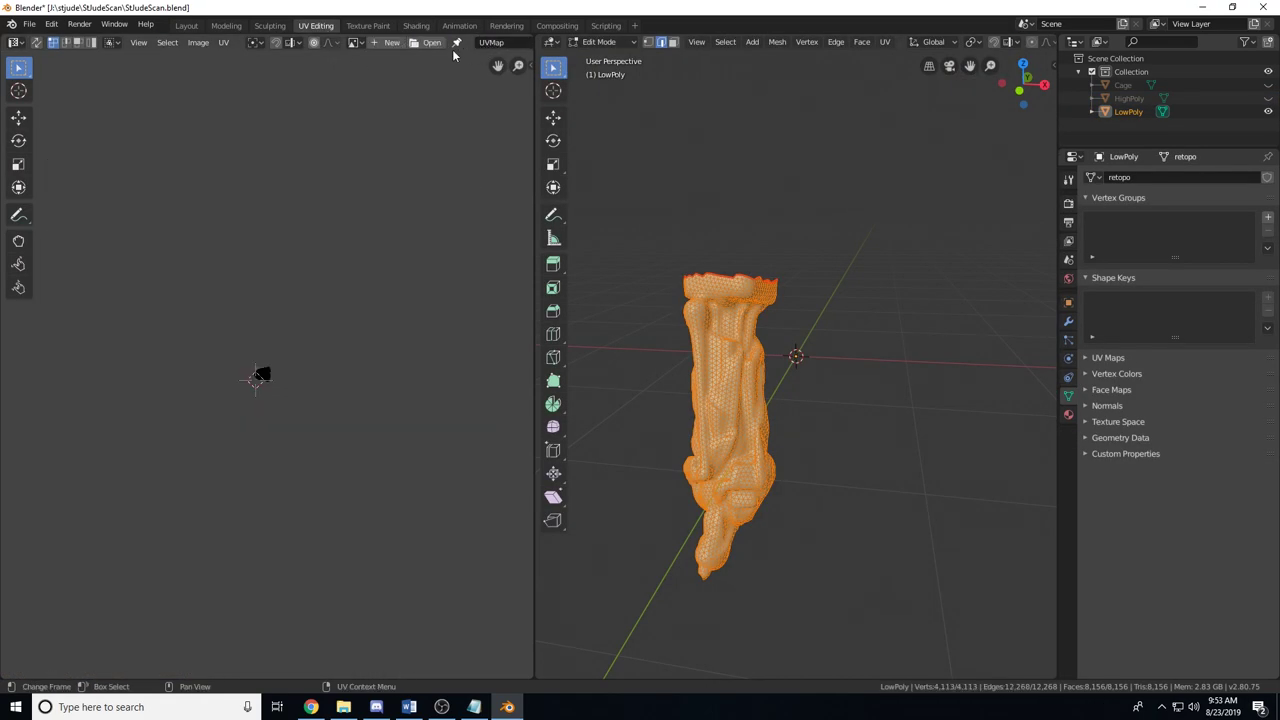
click(393, 45)
click(436, 46)
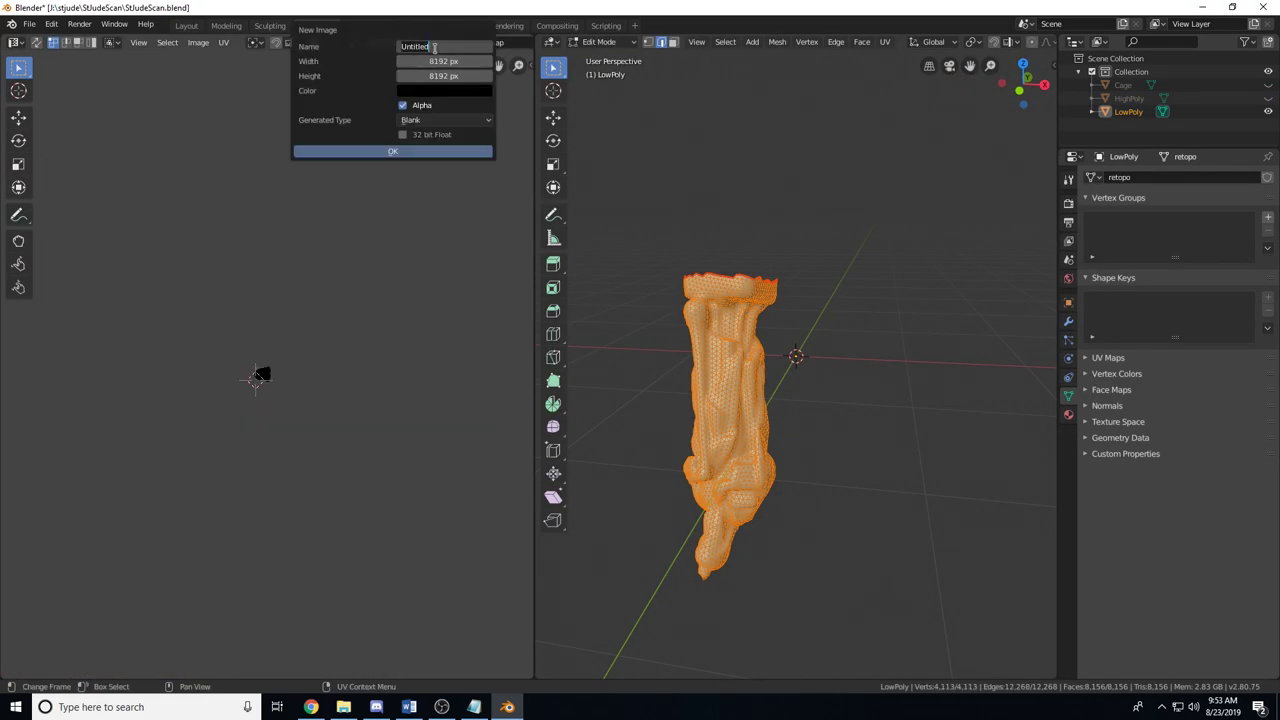
text(Normal_Bake)
key(Return)
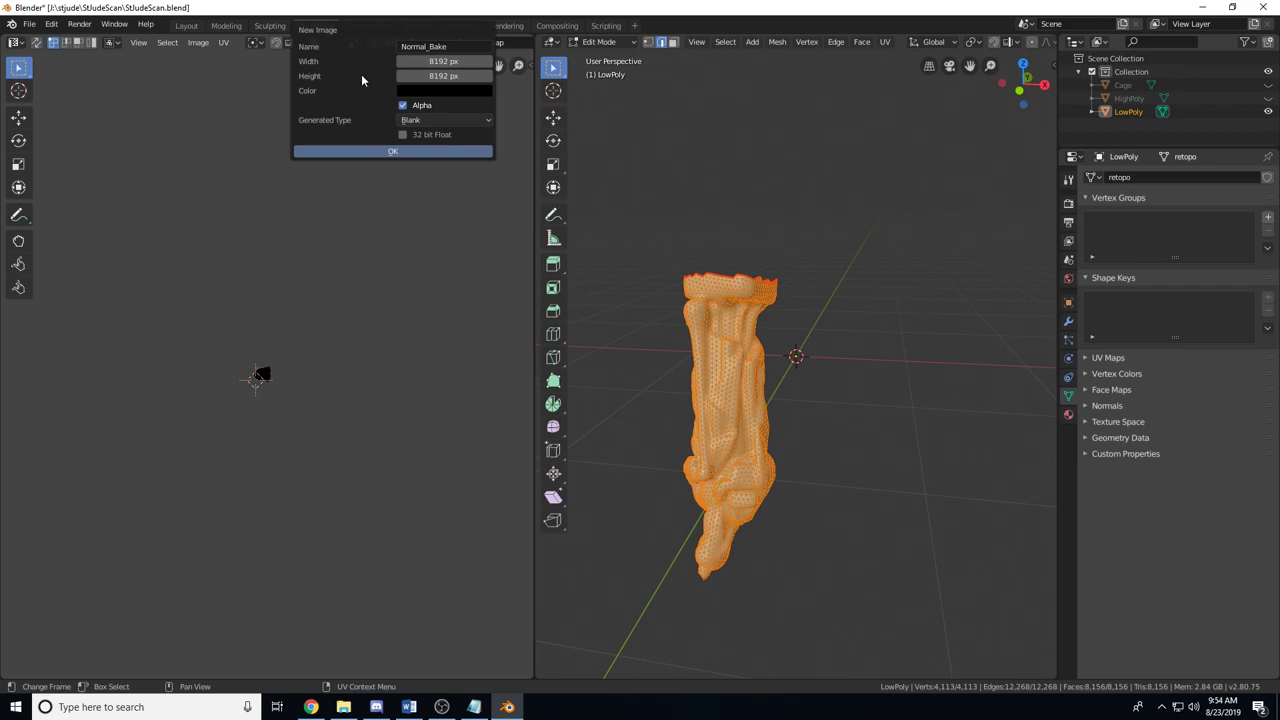
click(374, 152)
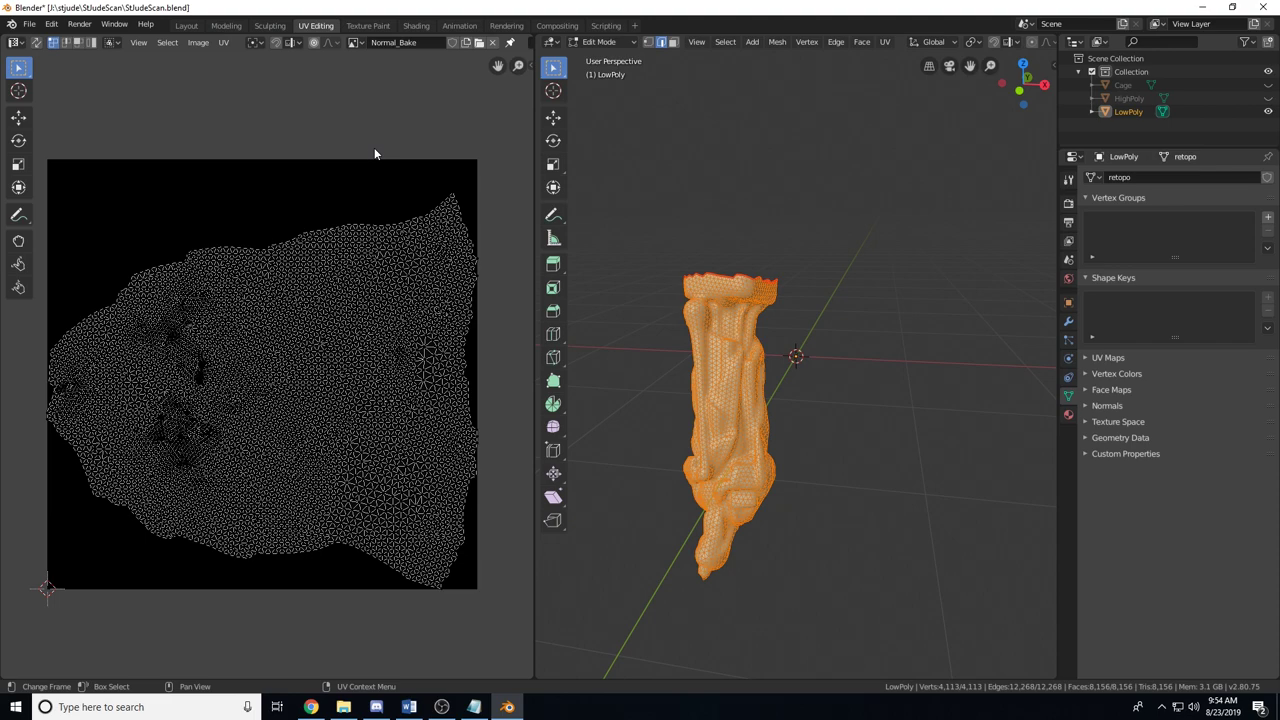
- Save the new image as Normal_Bake.png in the Retopo folder
click(205, 44)
click(218, 163)
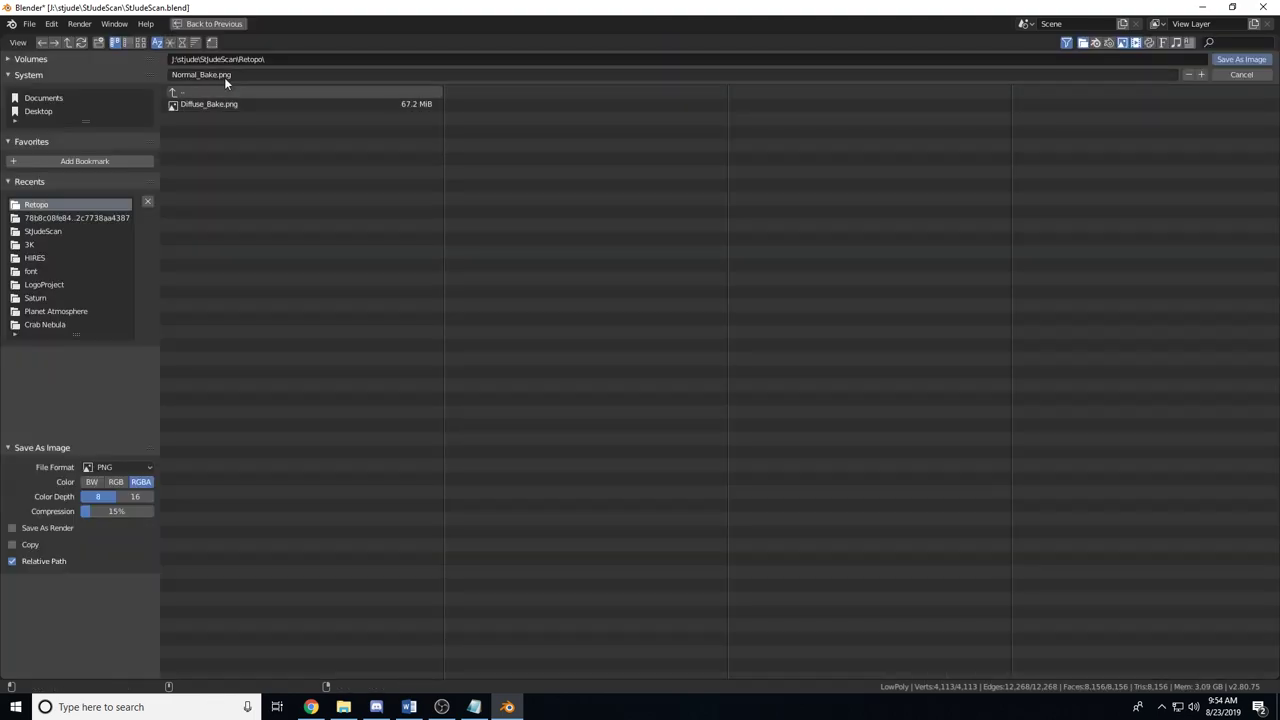
click(1226, 59)
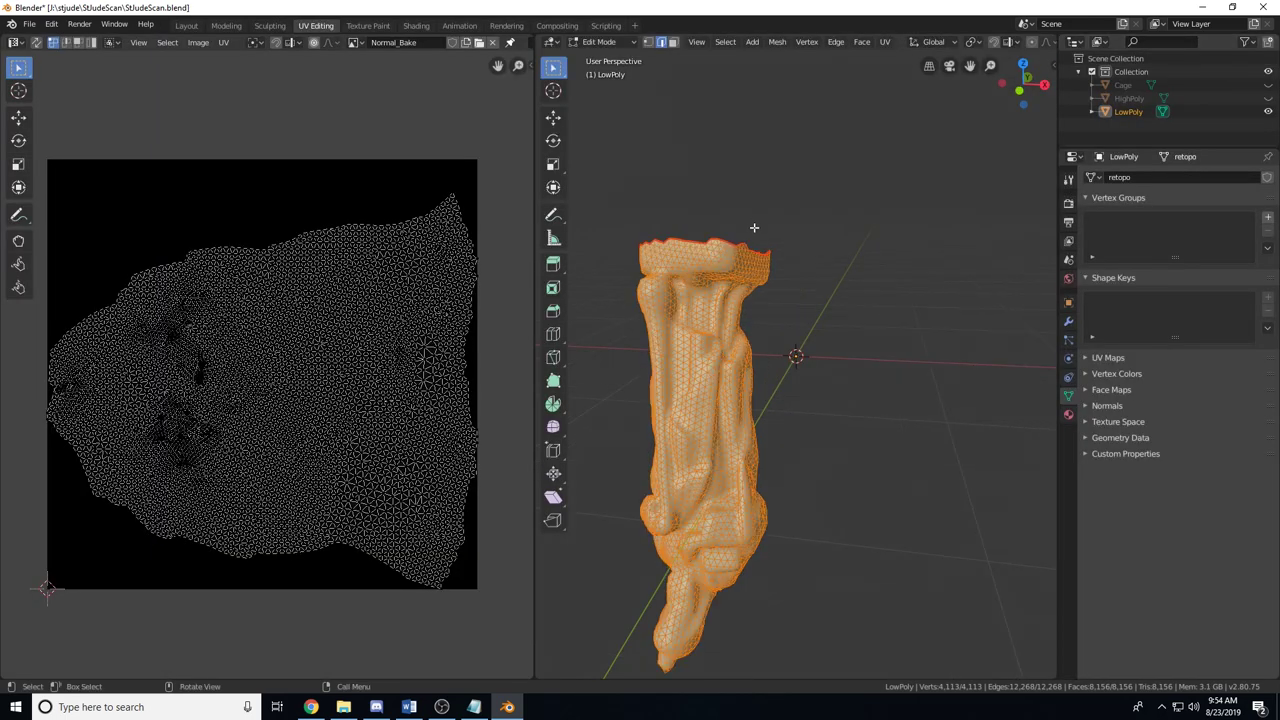
- In the Shading workspace, add an Image Texture node below the Diffuse_Bake node in LowPoly's material
click(415, 25)
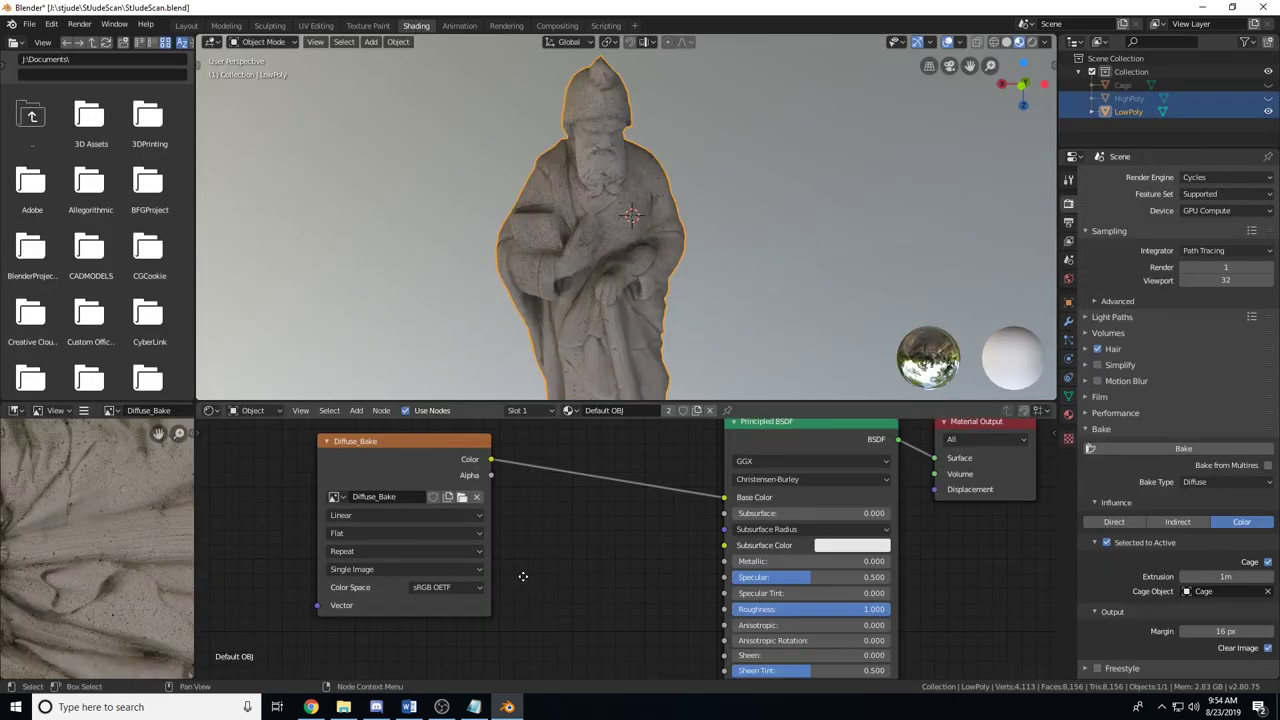
scroll(522, 576, down, 3)
key(shift+a)
click(439, 534)
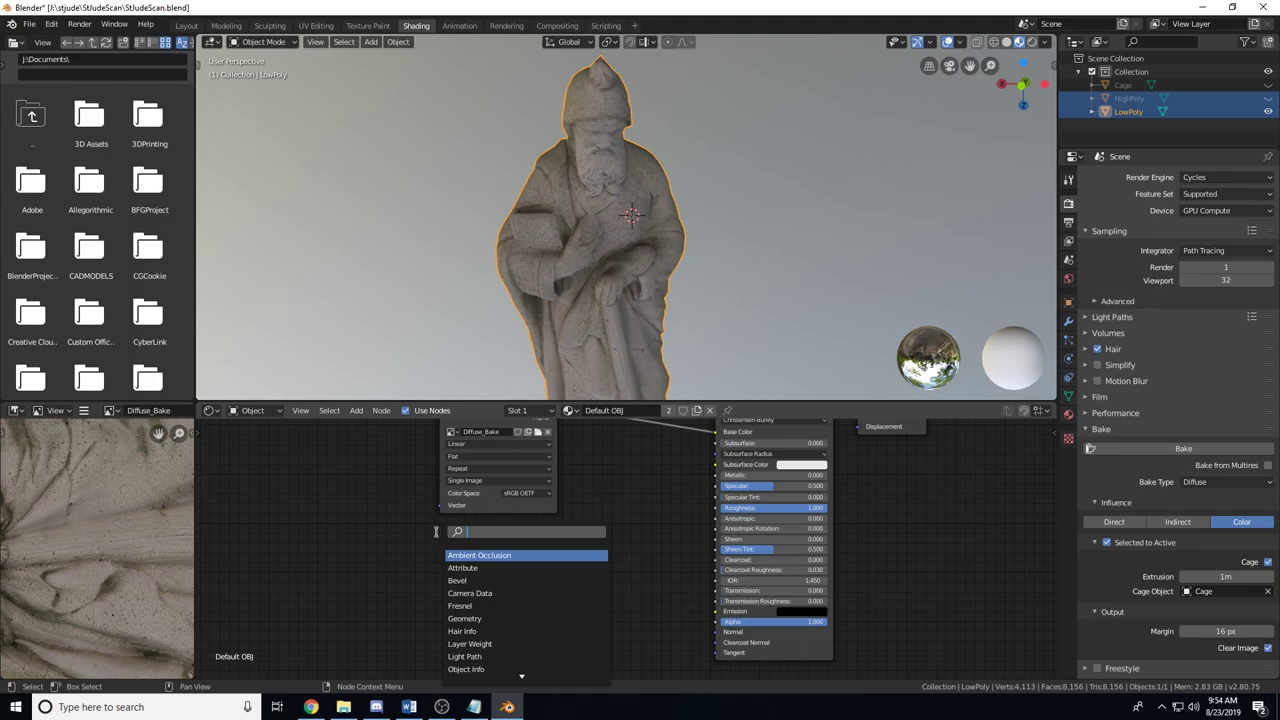
text(image)
key(Return)
click(437, 533)
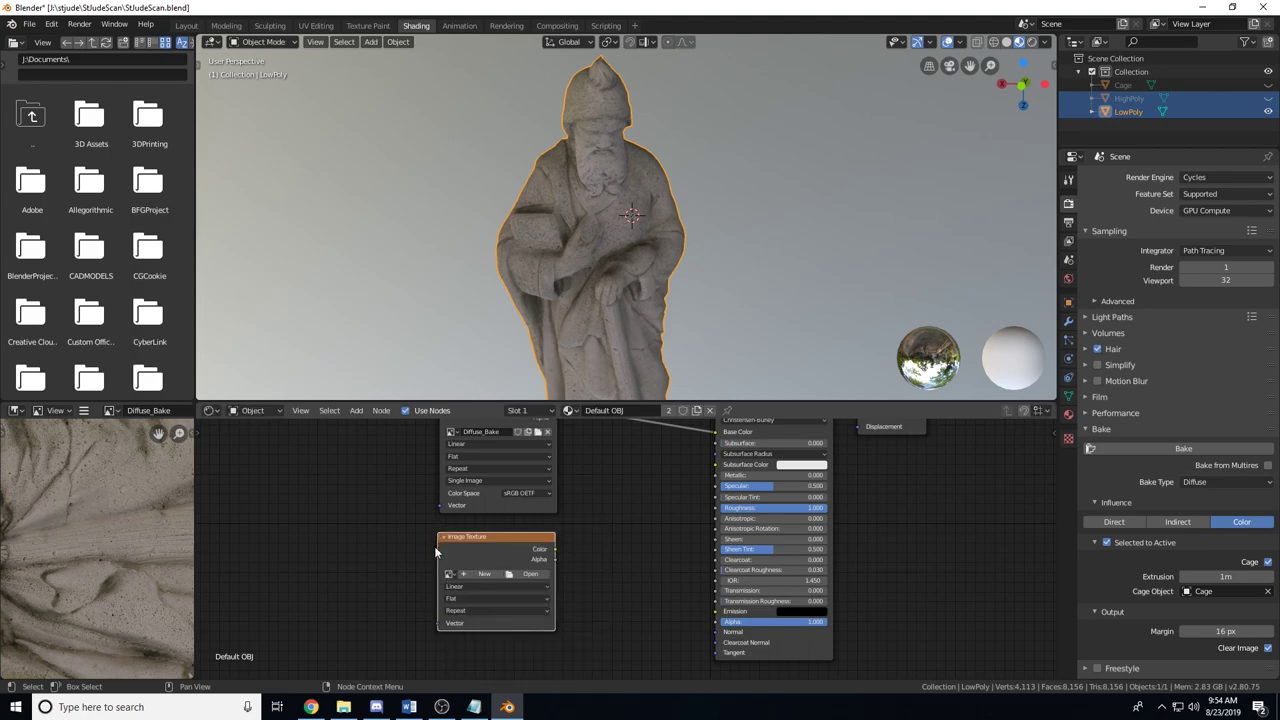
- Assign the Normal_Bake image to the new Image Texture node in LowPoly's material
scroll(525, 625, up, 2)
click(409, 546)
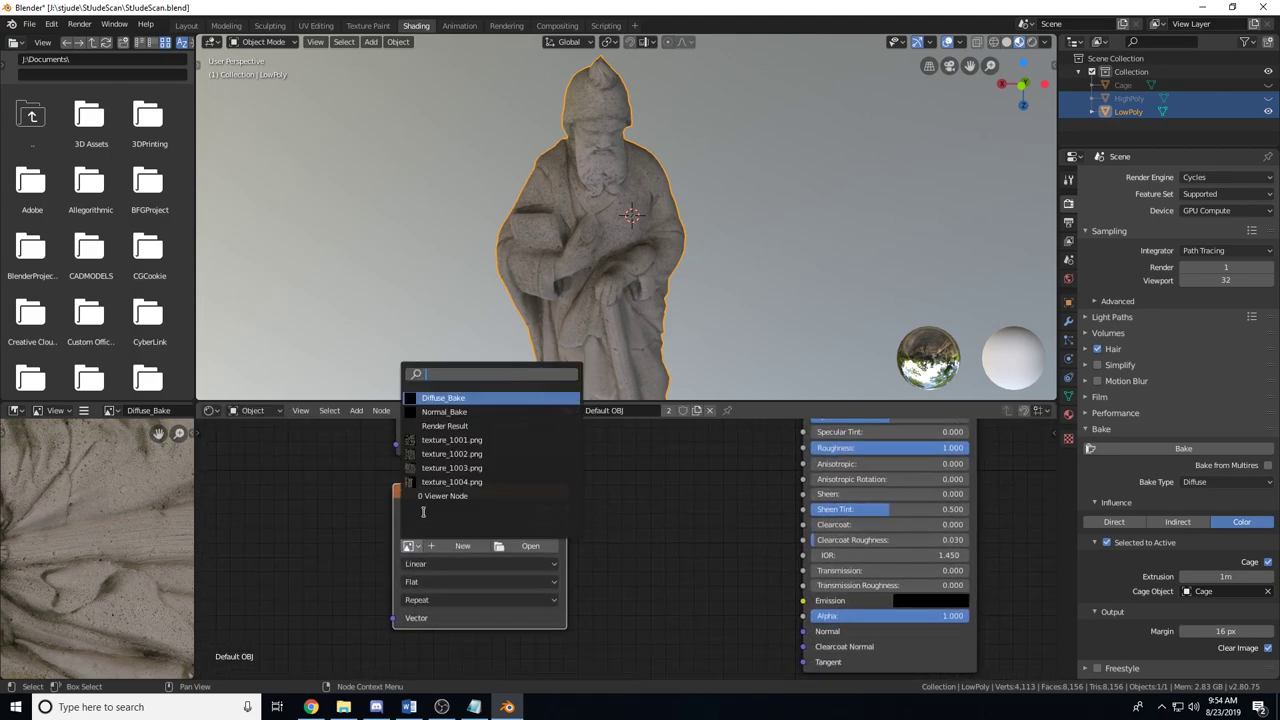
click(452, 411)
scroll(560, 560, down, 3)
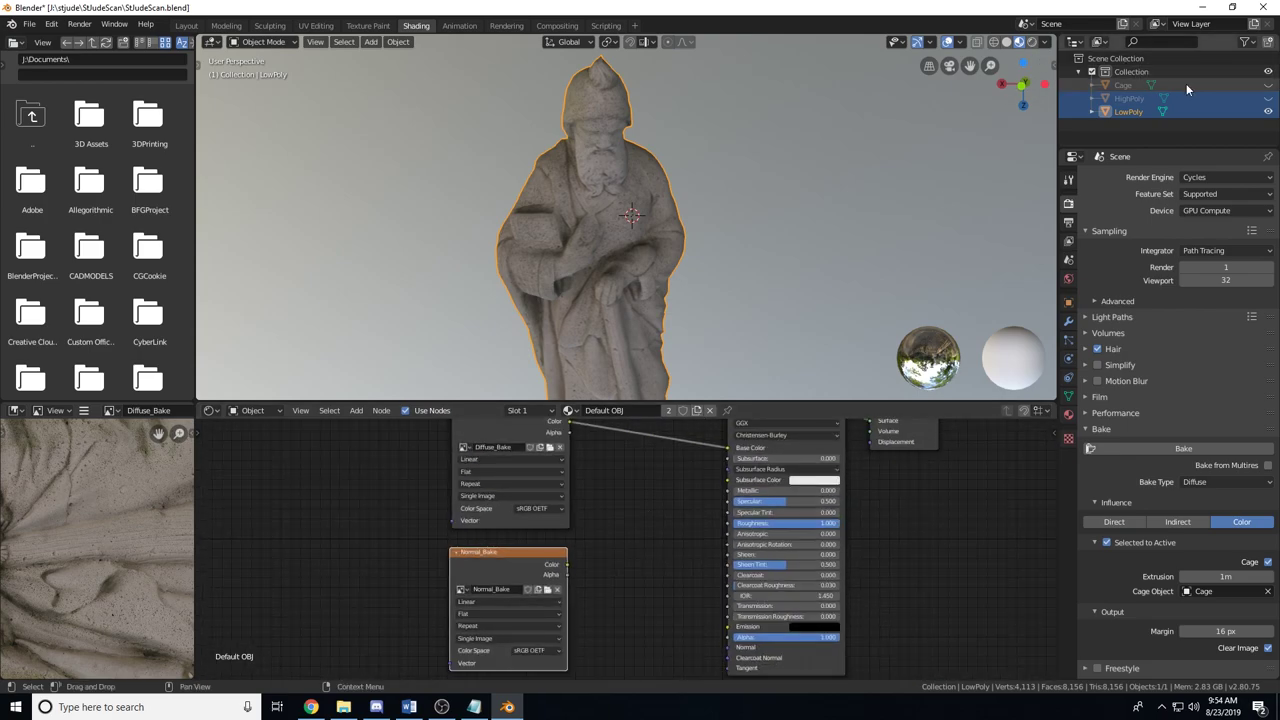
- Unhide Cage and HighPoly, and select HighPoly plus LowPoly with LowPoly as the active object
click(1268, 85)
click(1268, 98)
click(1132, 99)
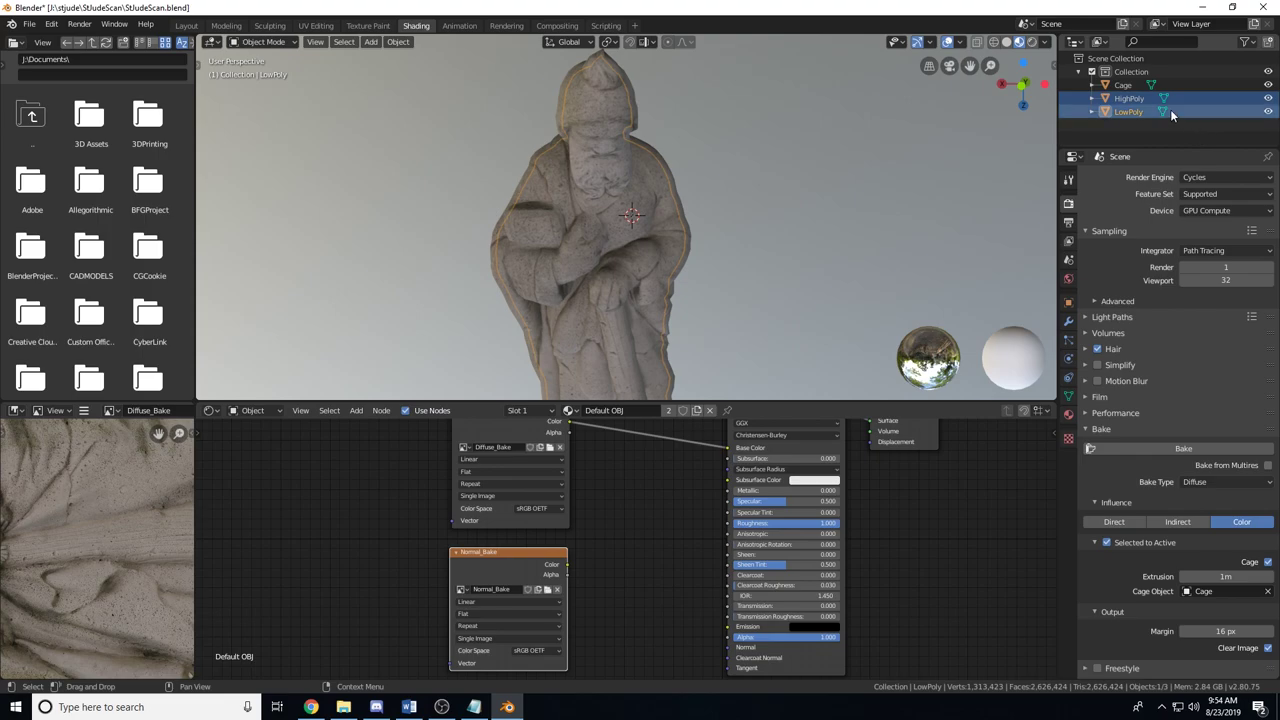
ctrl+click(1130, 111)
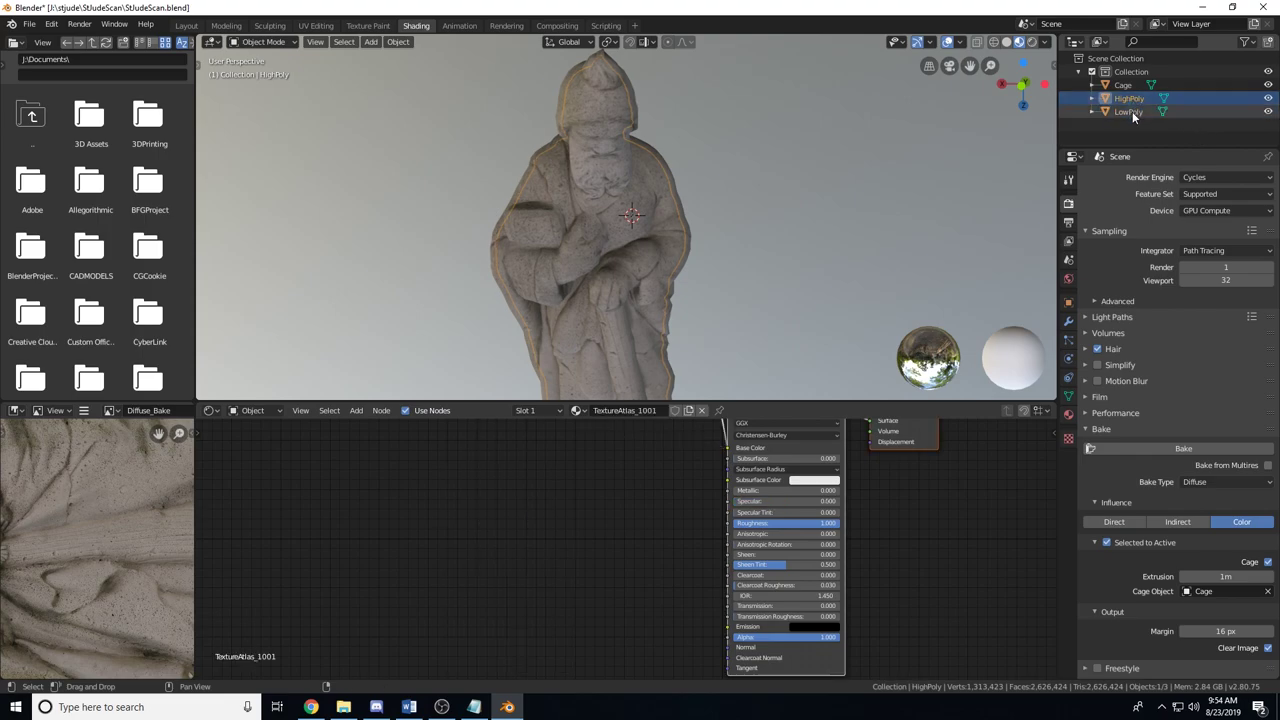
- Set the bake type to Normal and bake from HighPoly onto LowPoly using the Cage object
scroll(1130, 400, down, 1)
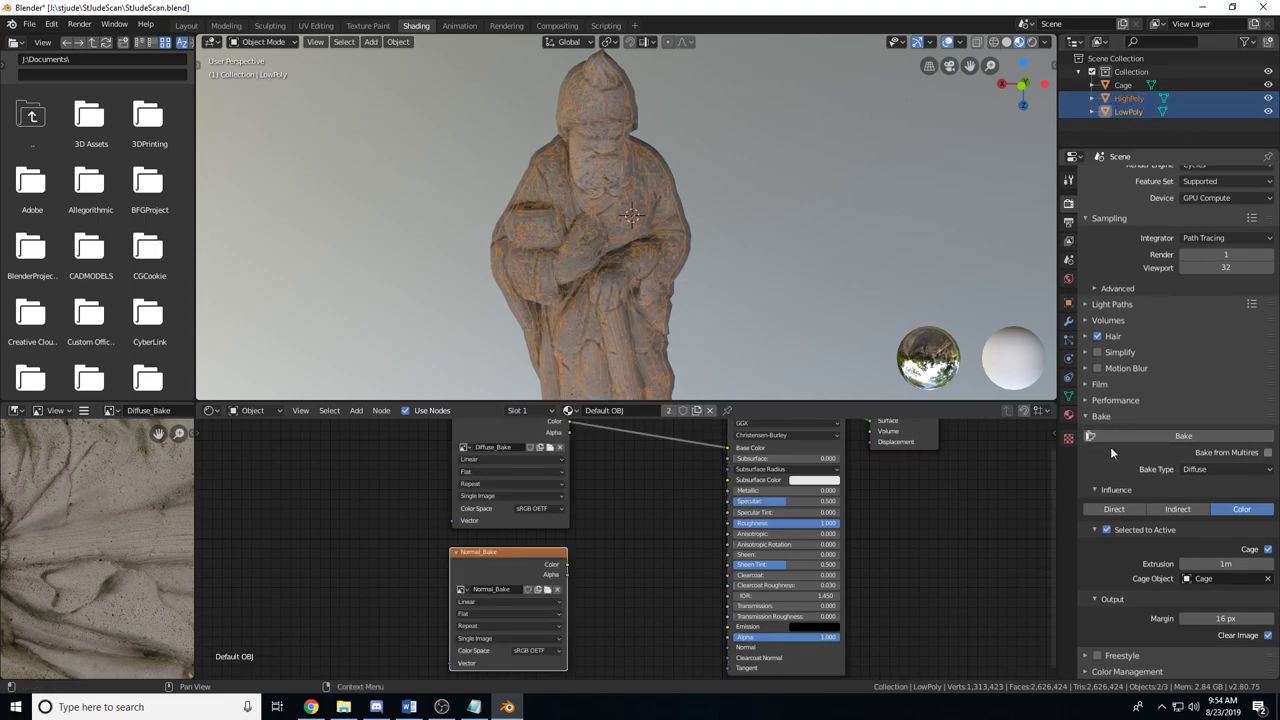
click(1202, 472)
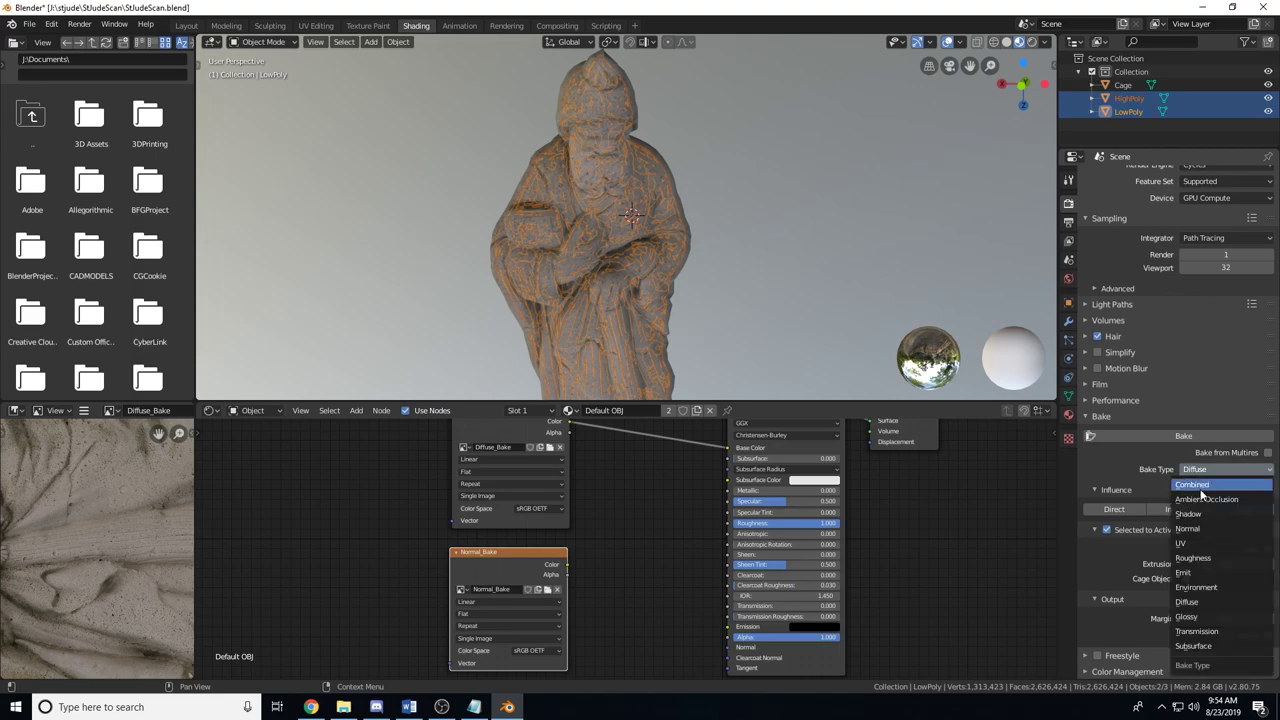
click(1203, 534)
scroll(1139, 536, down, 2)
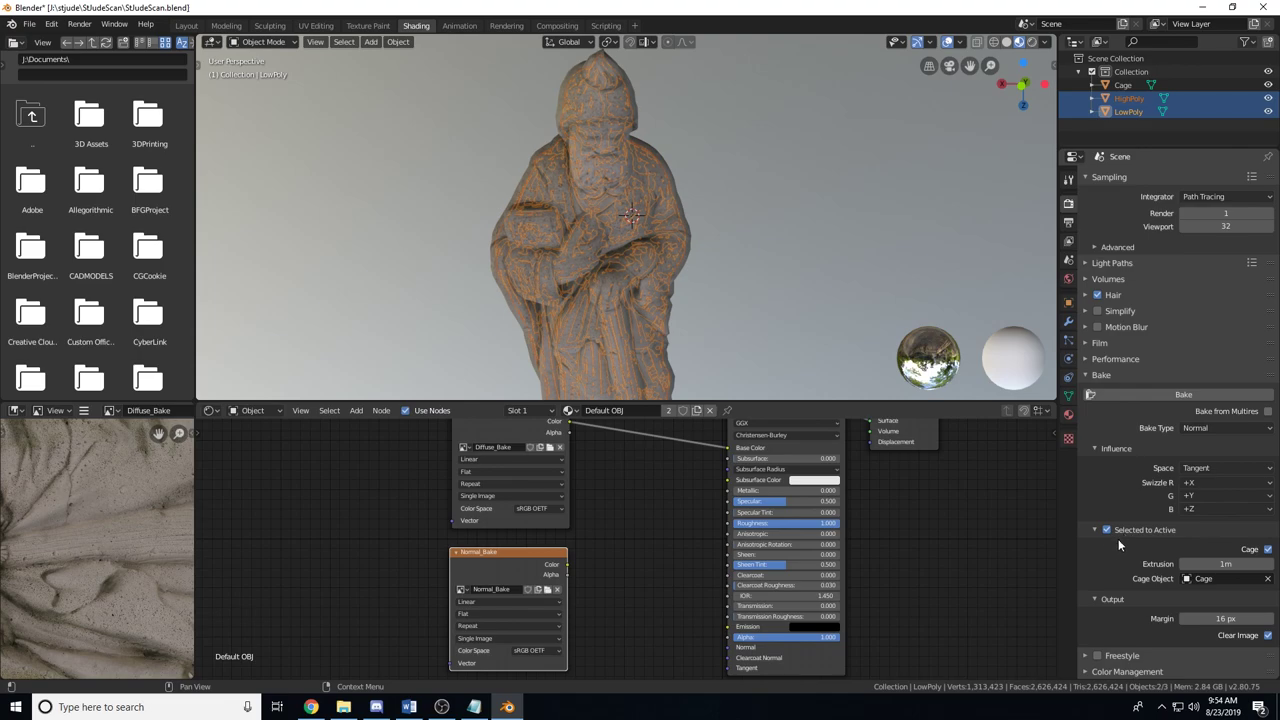
click(1150, 396)
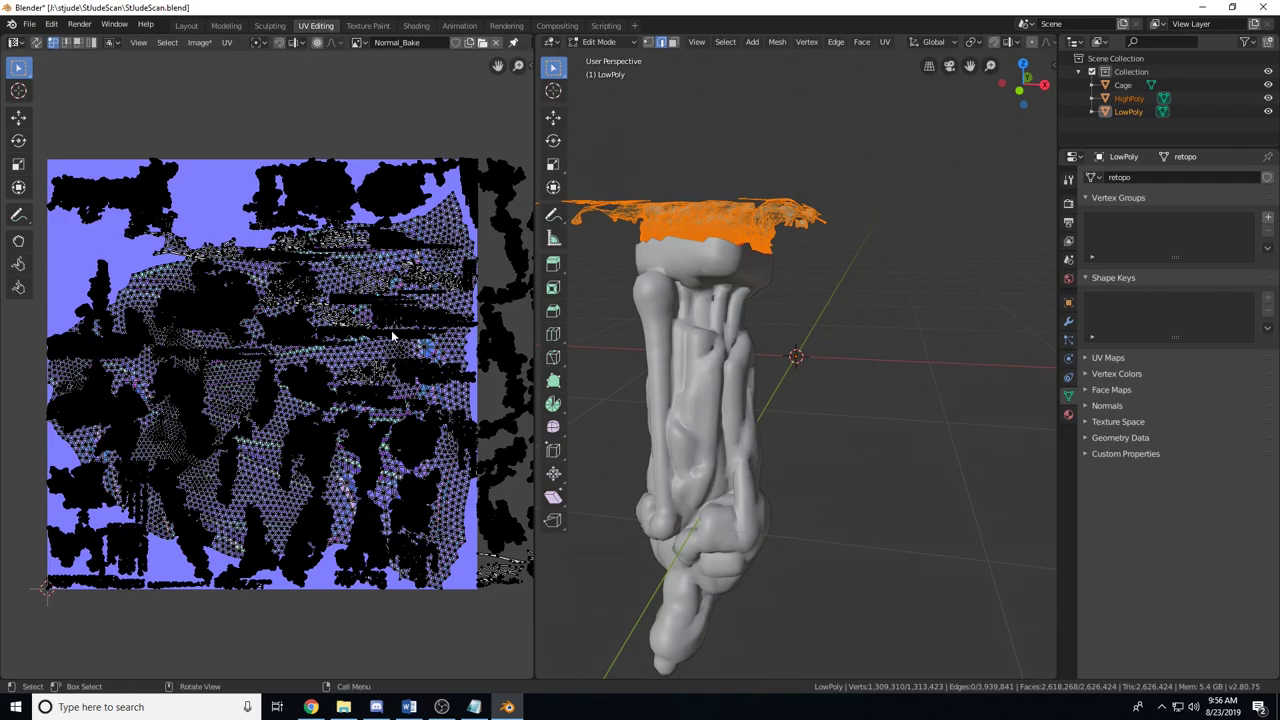
- In the UV Editing workspace, leave Edit Mode and save the baked normal map over Normal_Bake.png in the Retopo folder
key(Tab)
scroll(360, 350, up, 5)
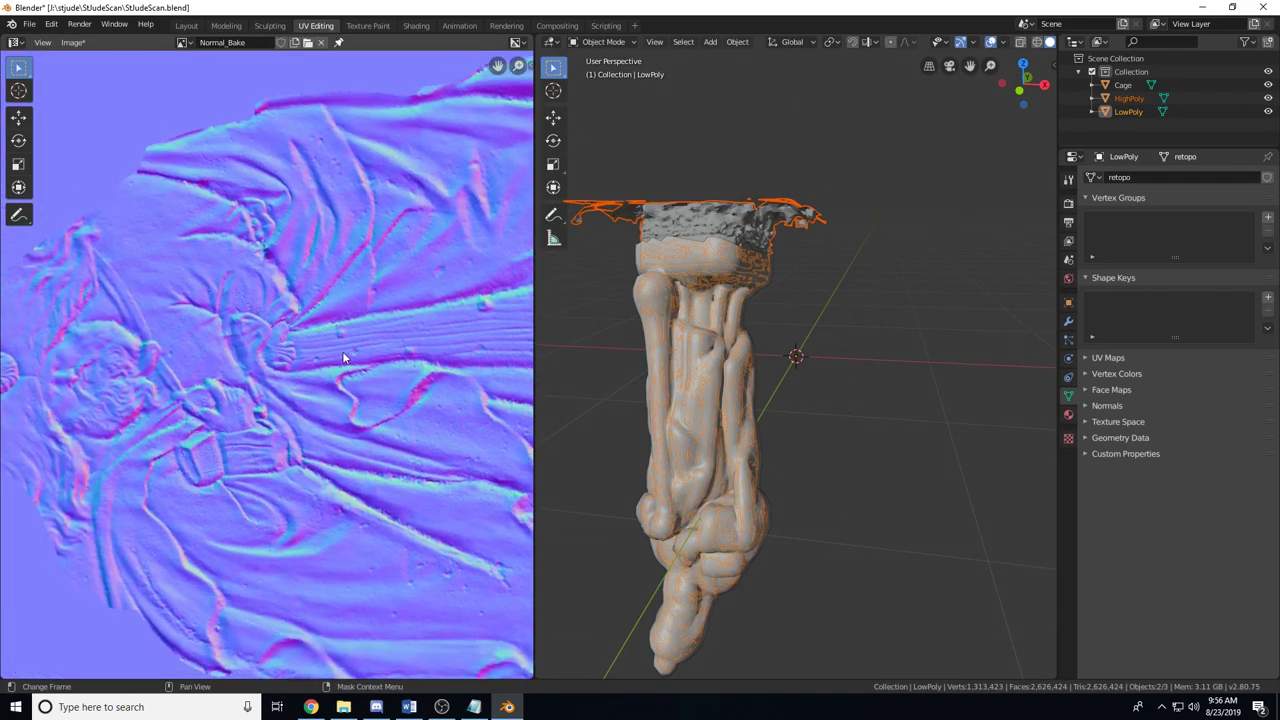
scroll(343, 358, down, 5)
scroll(350, 362, up, 6)
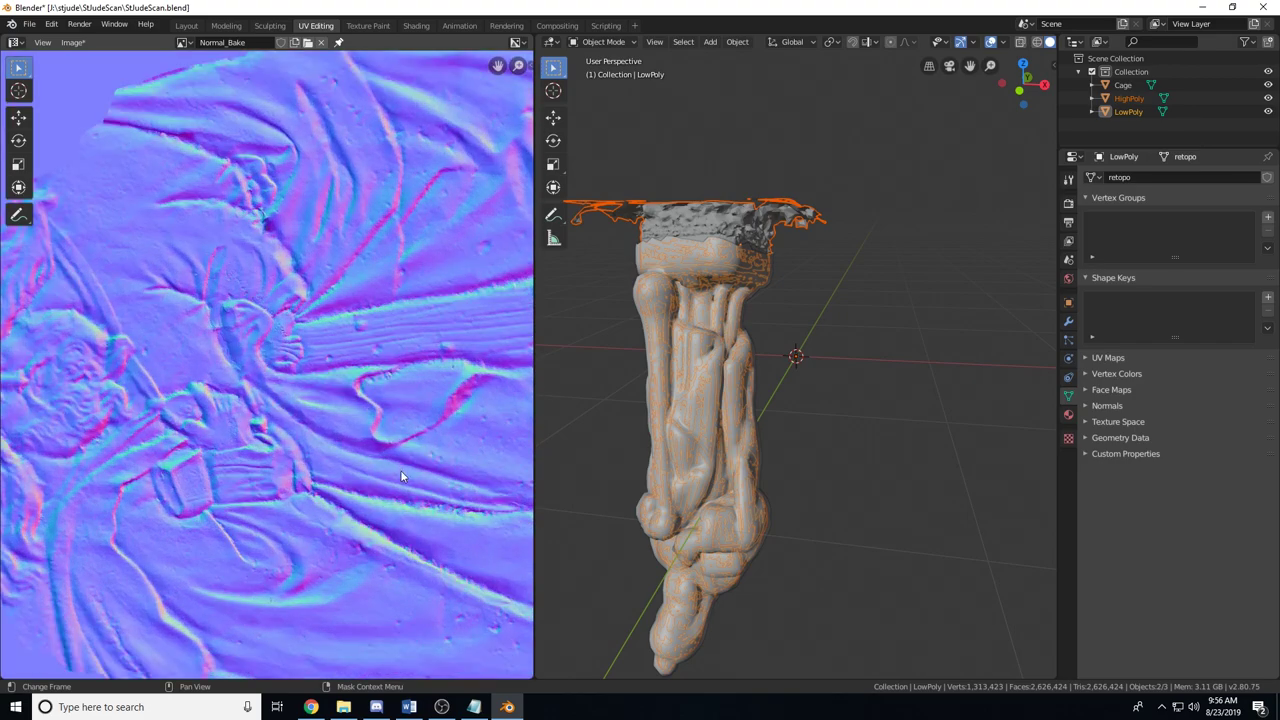
scroll(400, 476, down, 6)
scroll(183, 149, up, 1)
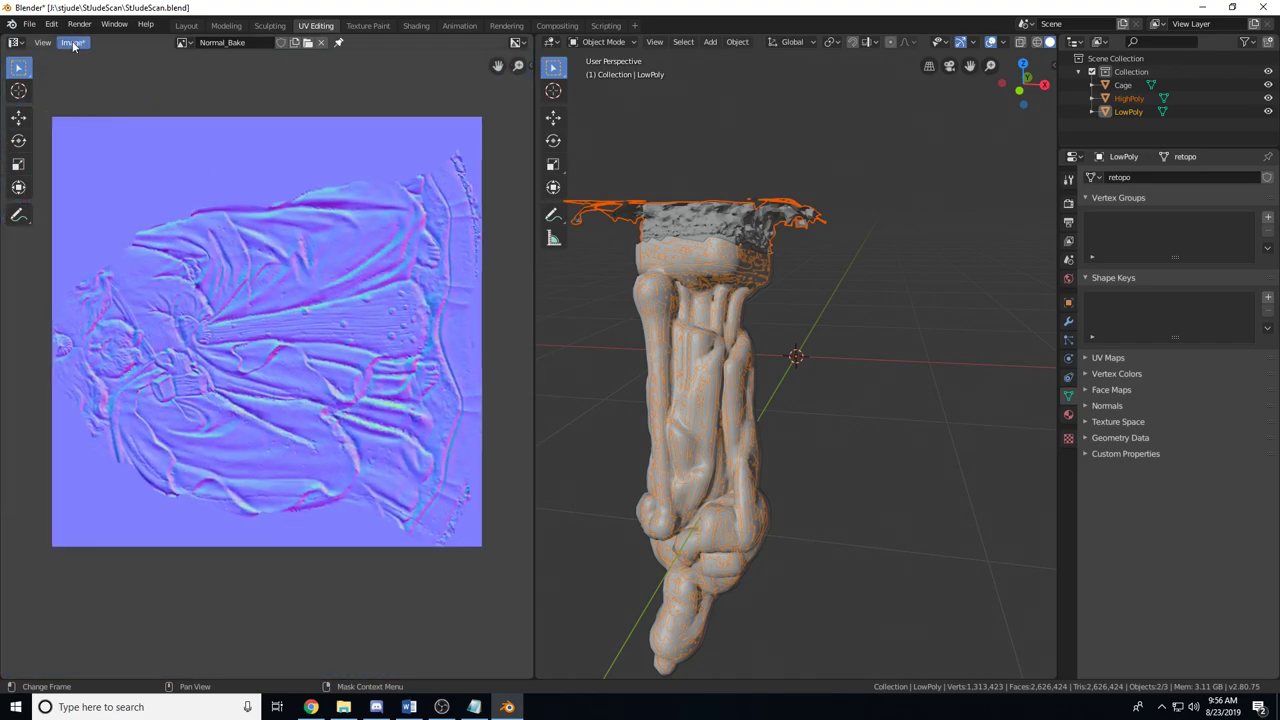
click(73, 45)
click(100, 160)
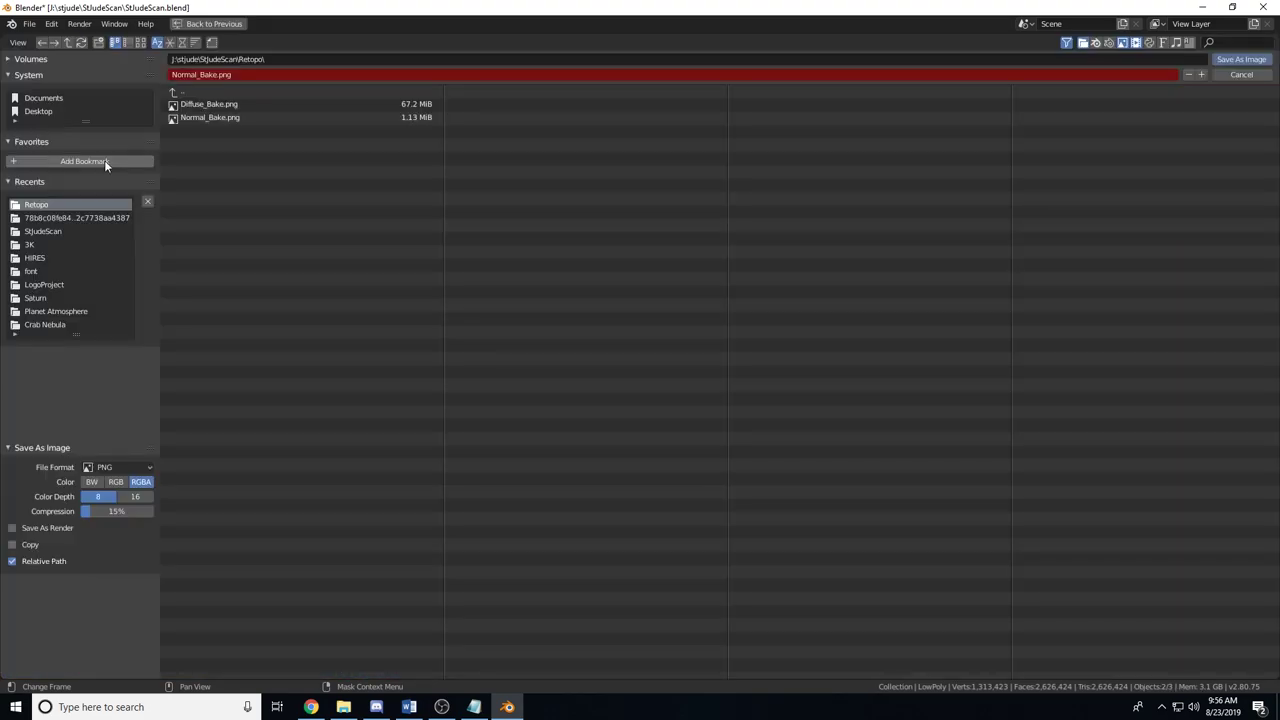
click(219, 119)
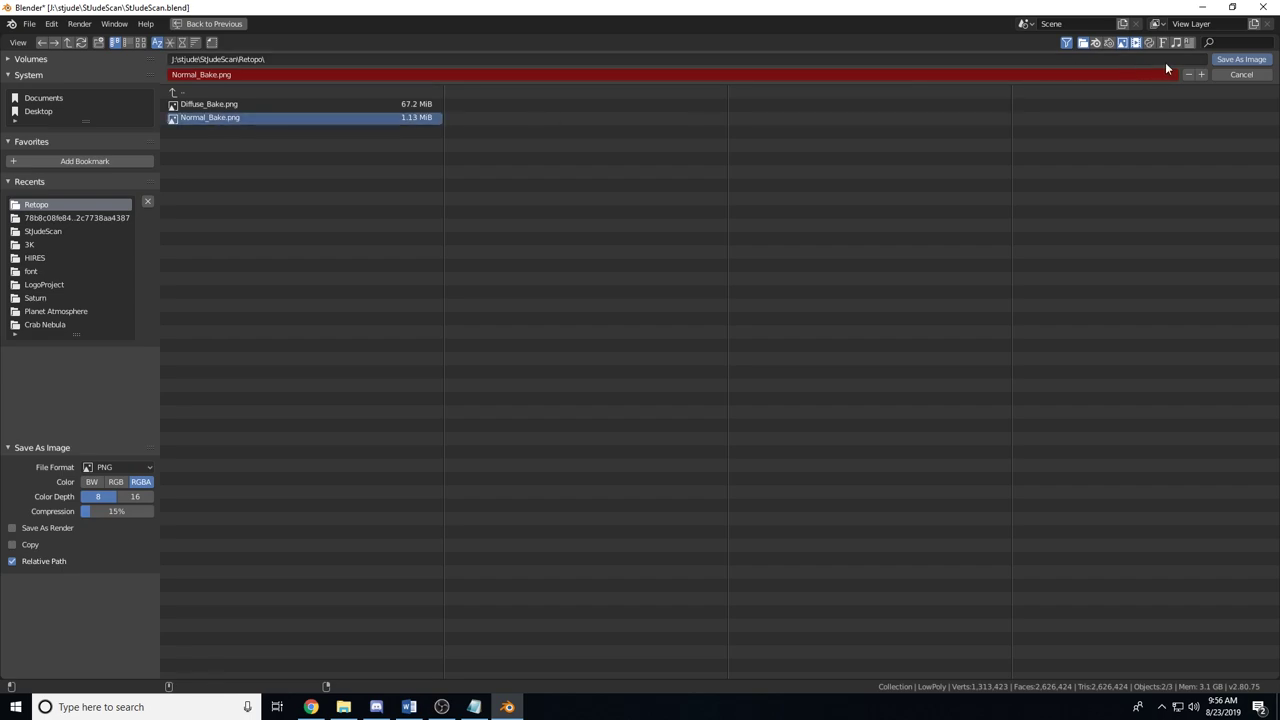
click(1230, 60)
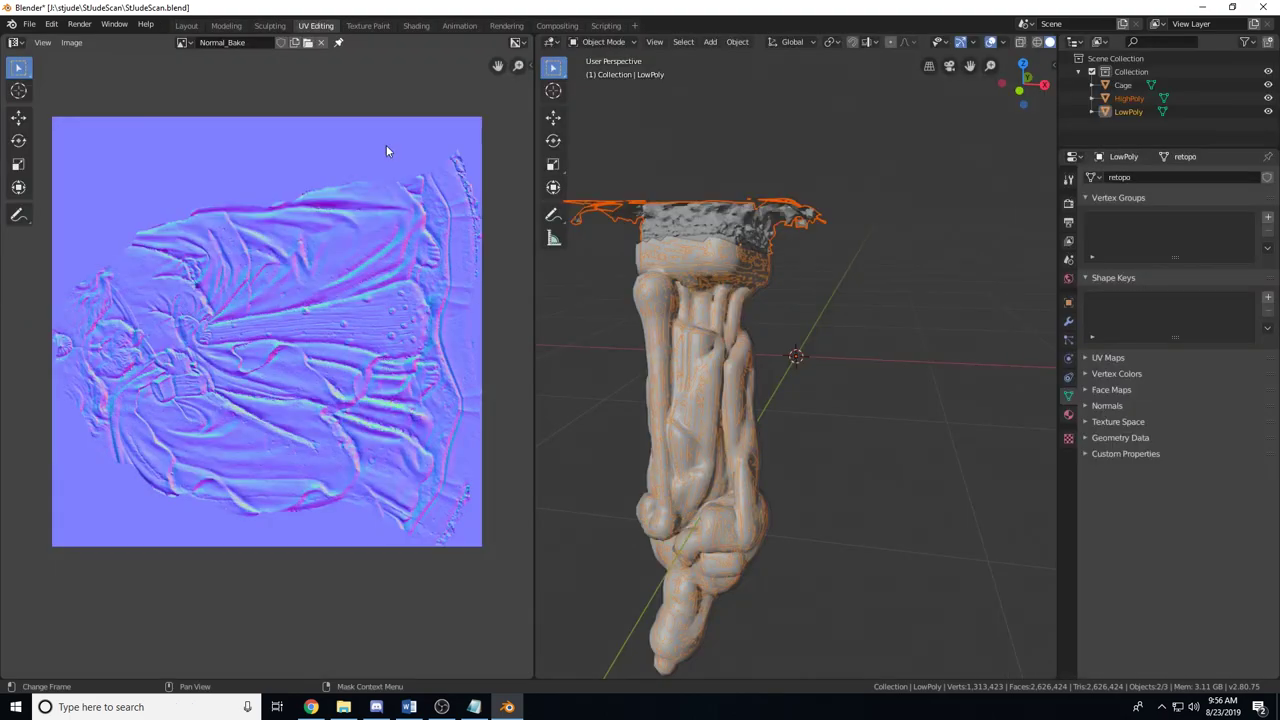
- In the Shading workspace, add a Normal Map node between the Normal_Bake node and the Principled BSDF
click(416, 26)
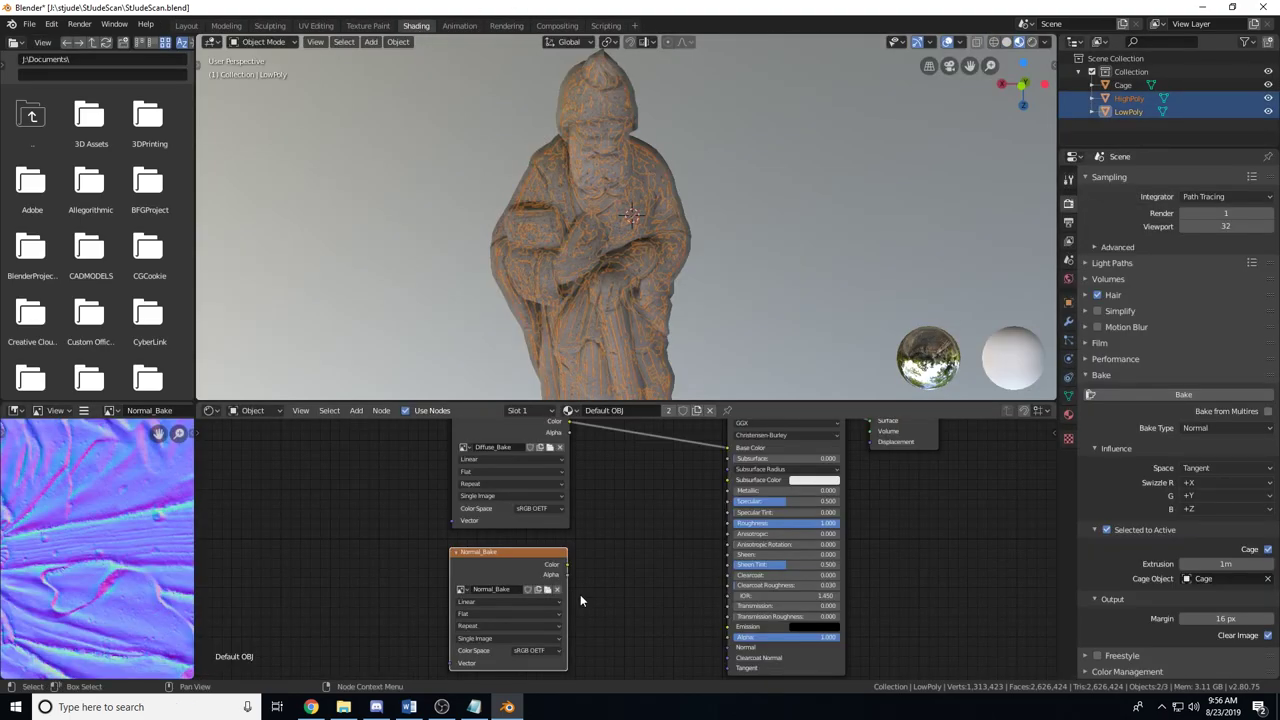
key(shift+a)
click(599, 539)
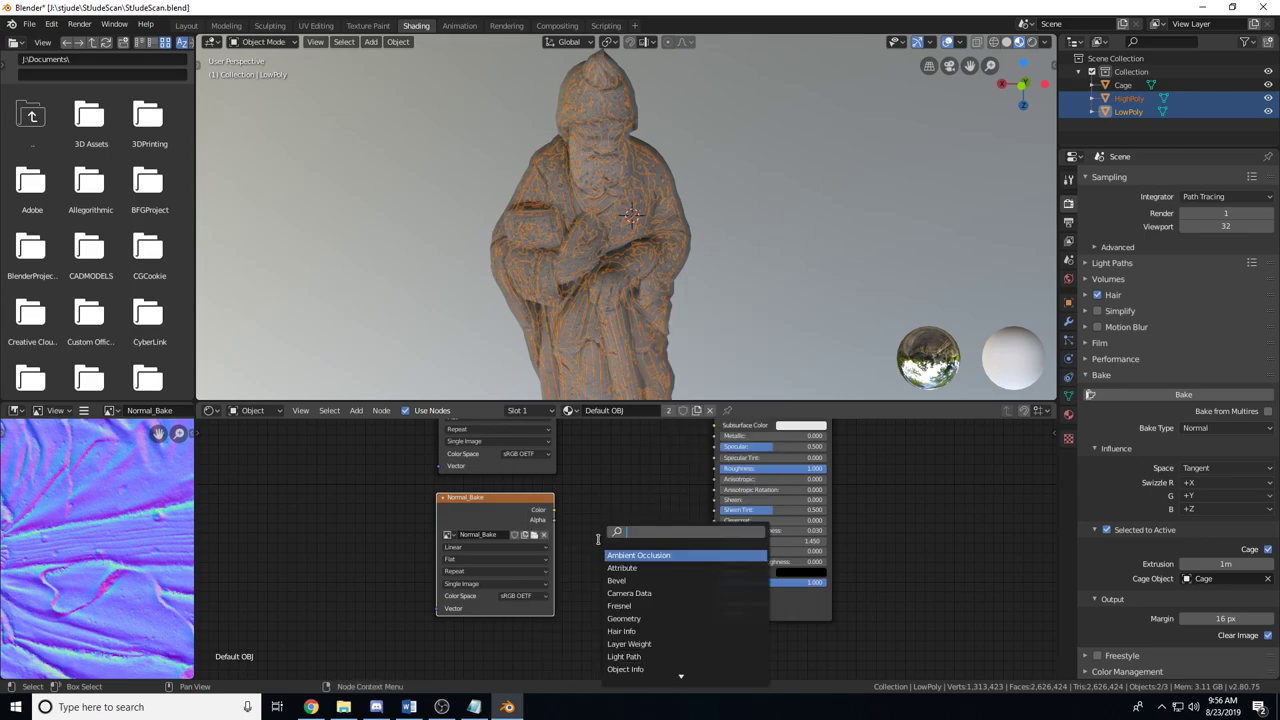
text(normal)
key(Down)
key(Return)
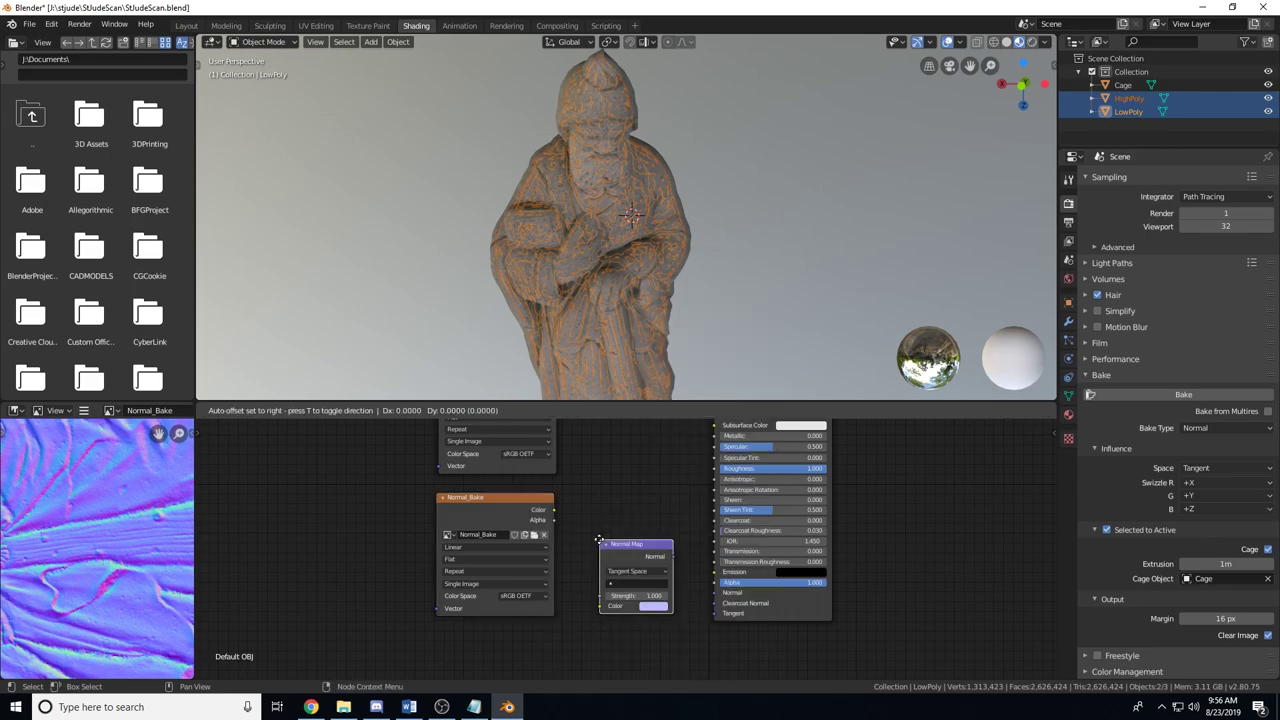
click(599, 539)
- Set the Normal_Bake node's color space to Non-Colour Data and connect its Color output to the Normal Map's Color input
click(464, 497)
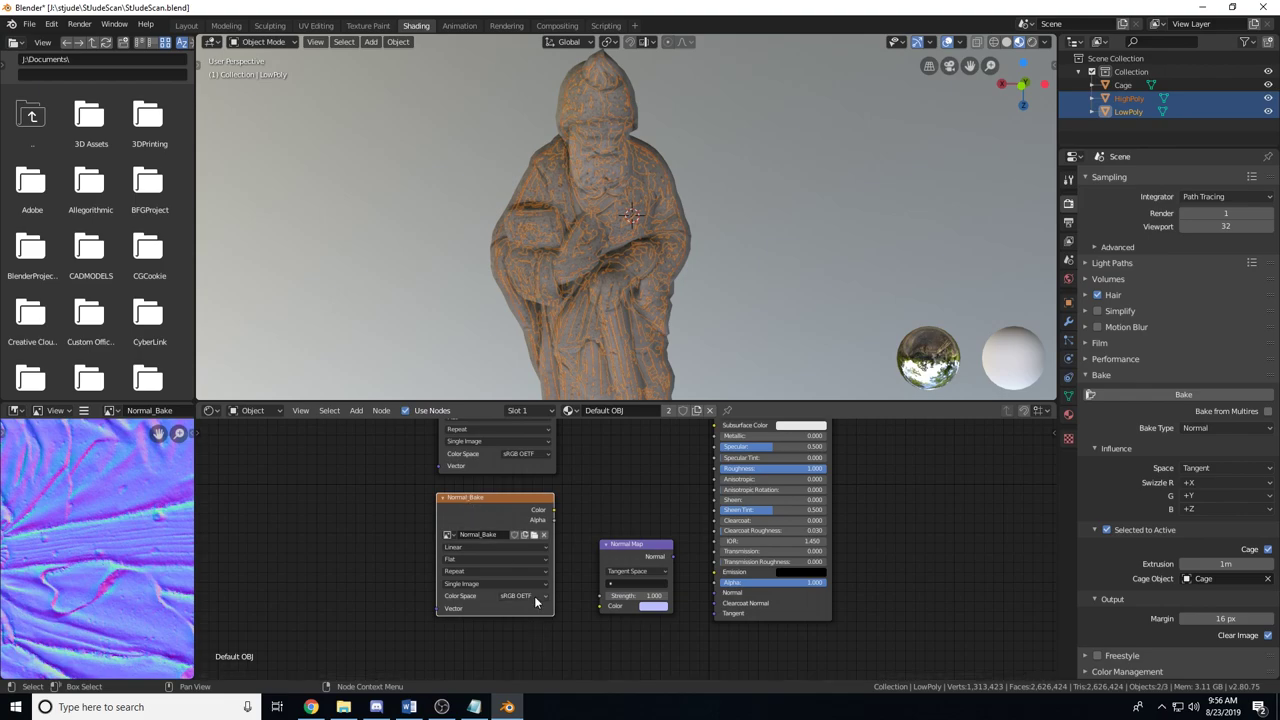
click(530, 596)
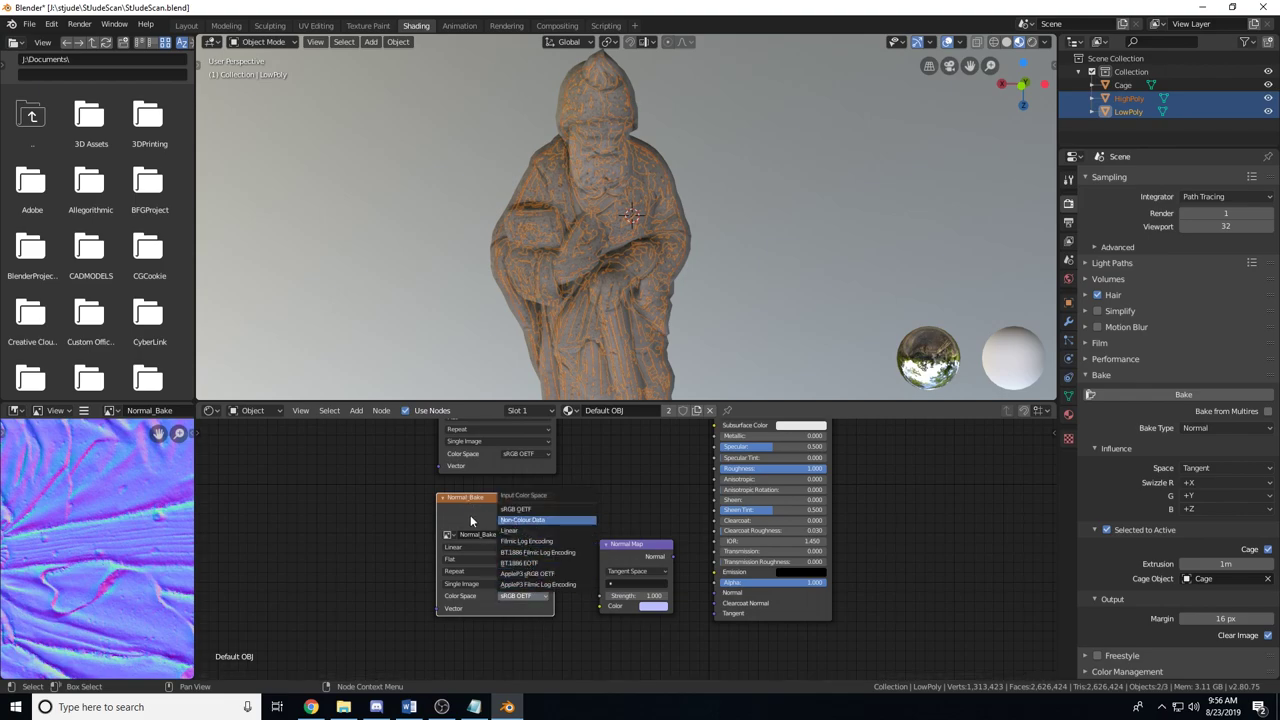
click(533, 523)
drag(554, 510, 601, 606)
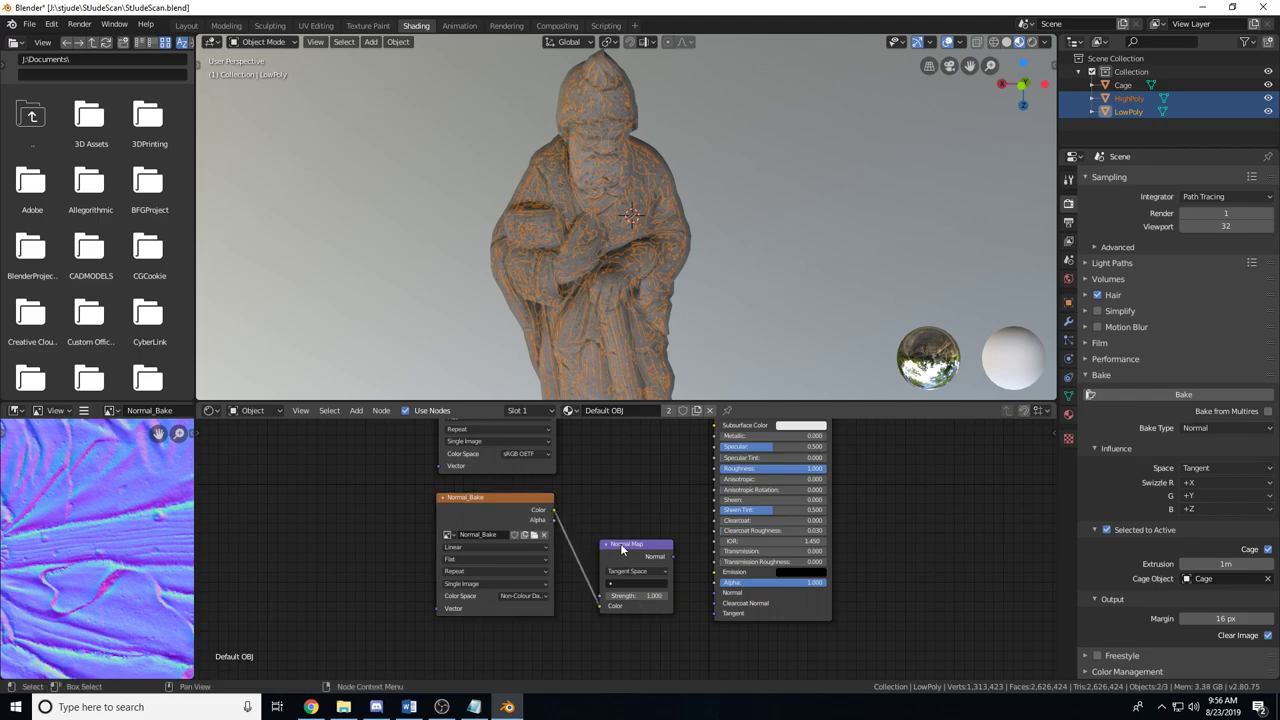
- Hide the Cage and HighPoly objects so only the LowPoly statue is shown
click(1268, 85)
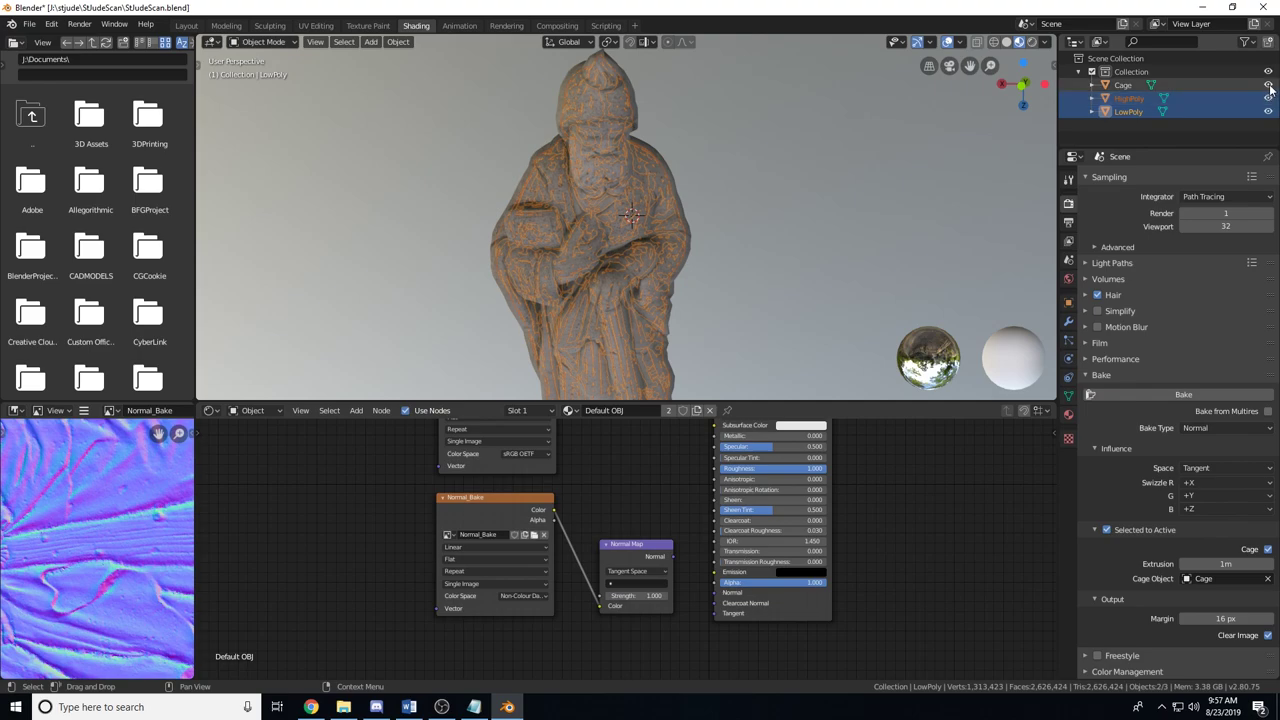
click(1268, 98)
scroll(735, 290, up, 3)
scroll(735, 290, up, 3)
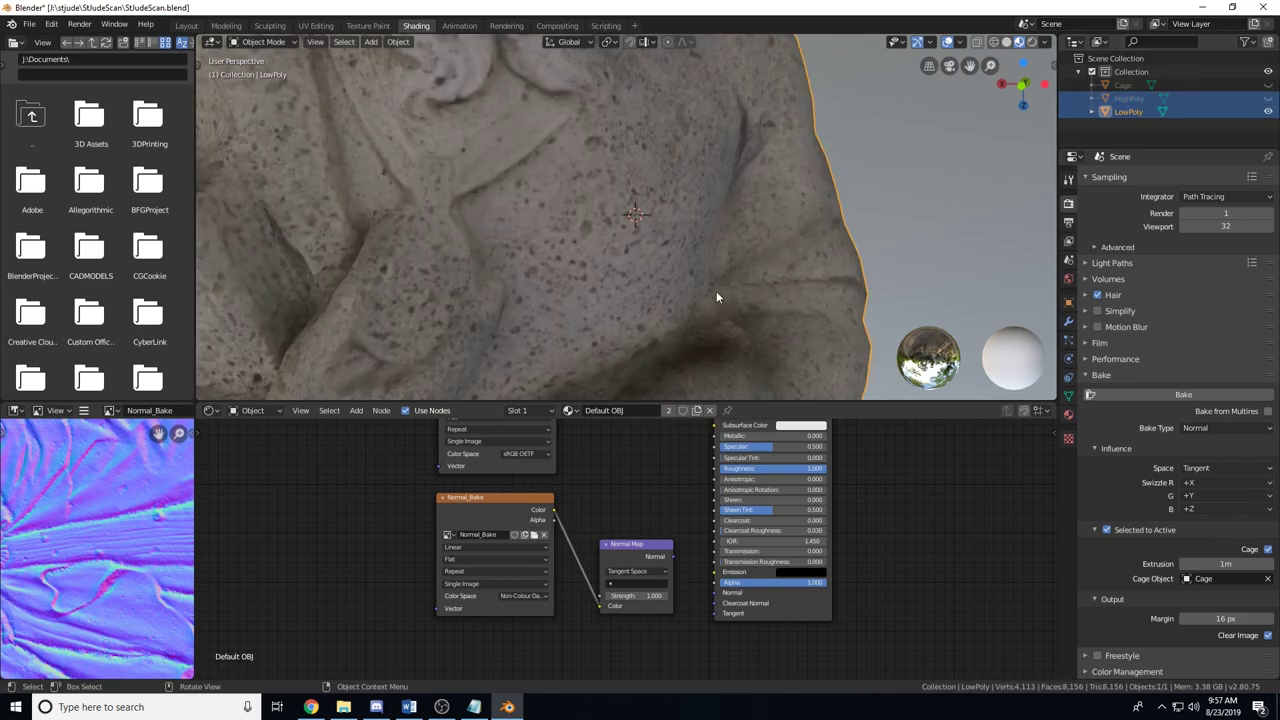
scroll(716, 291, down, 3)
shift+scroll(636, 273, down, 5)
shift+scroll(638, 250, up, 3)
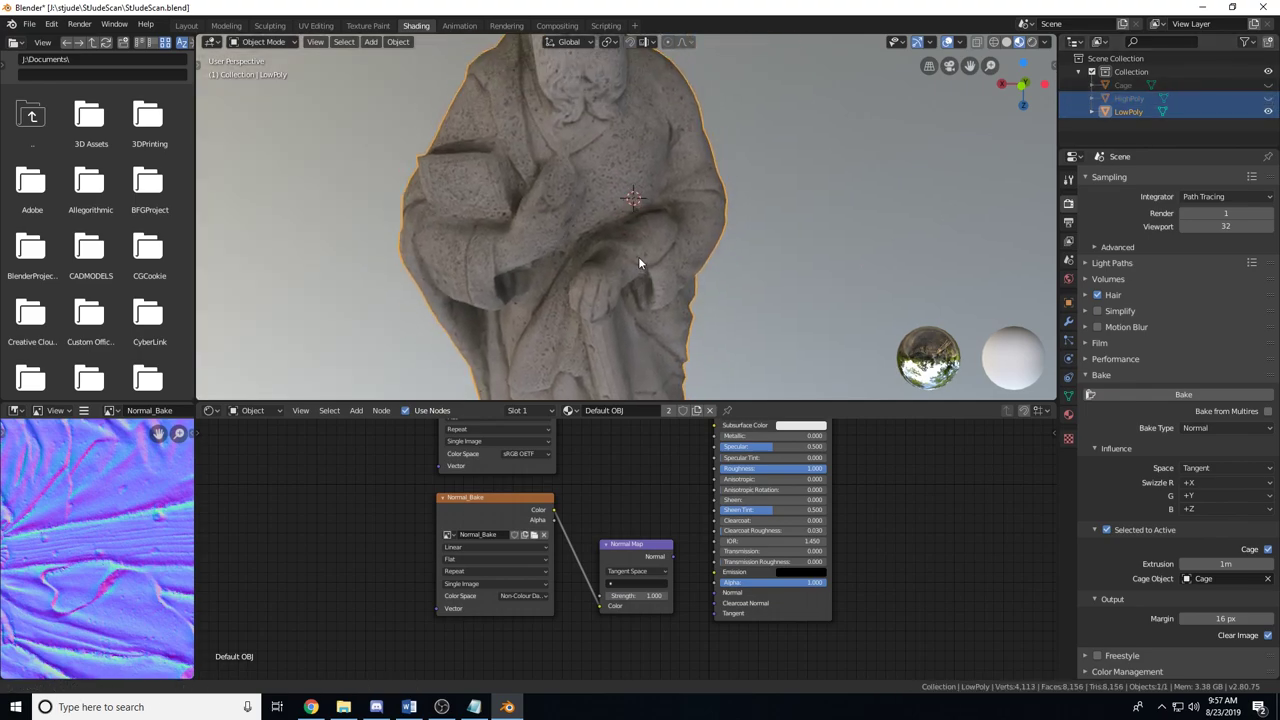
- Connect the Normal Map's Normal output to the Principled BSDF's Normal input, and move the Normal_Bake node further below Diffuse_Bake
drag(673, 556, 714, 598)
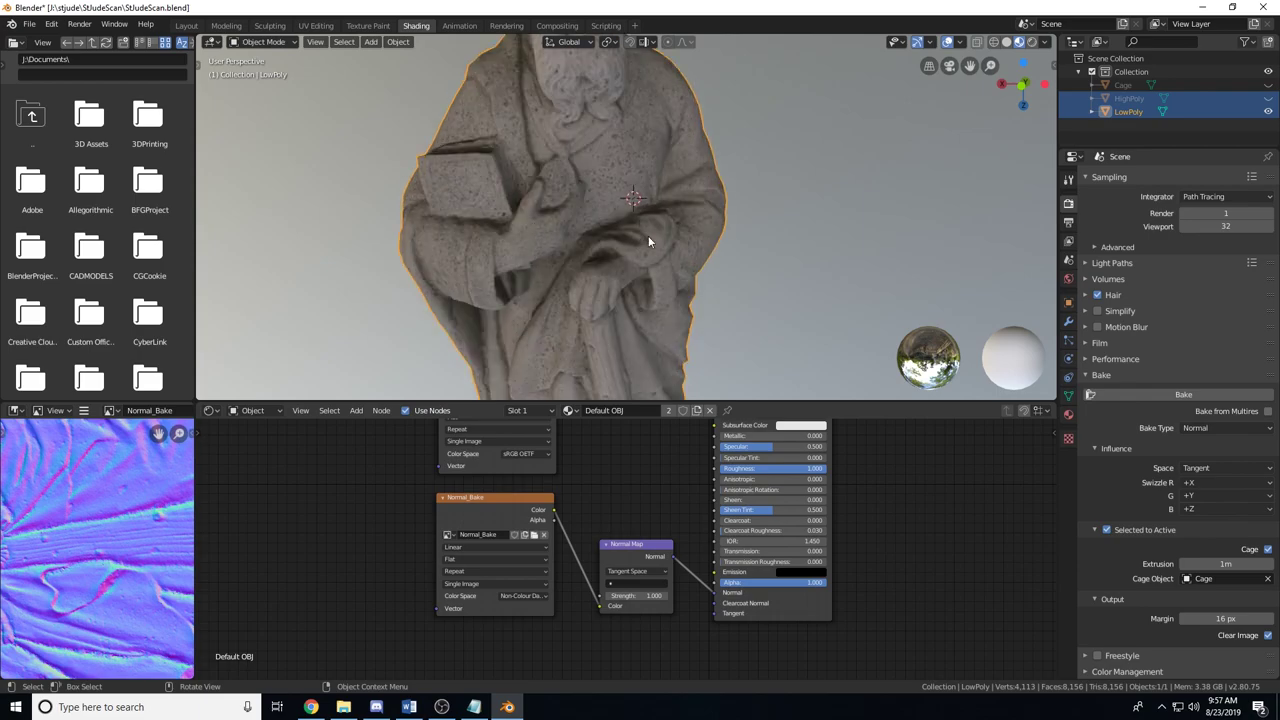
scroll(522, 277, down, 5)
mouse_move(586, 288)
middle_down()
mouse_move(600, 304)
mouse_move(600, 271)
middle_up()
scroll(600, 277, up, 5)
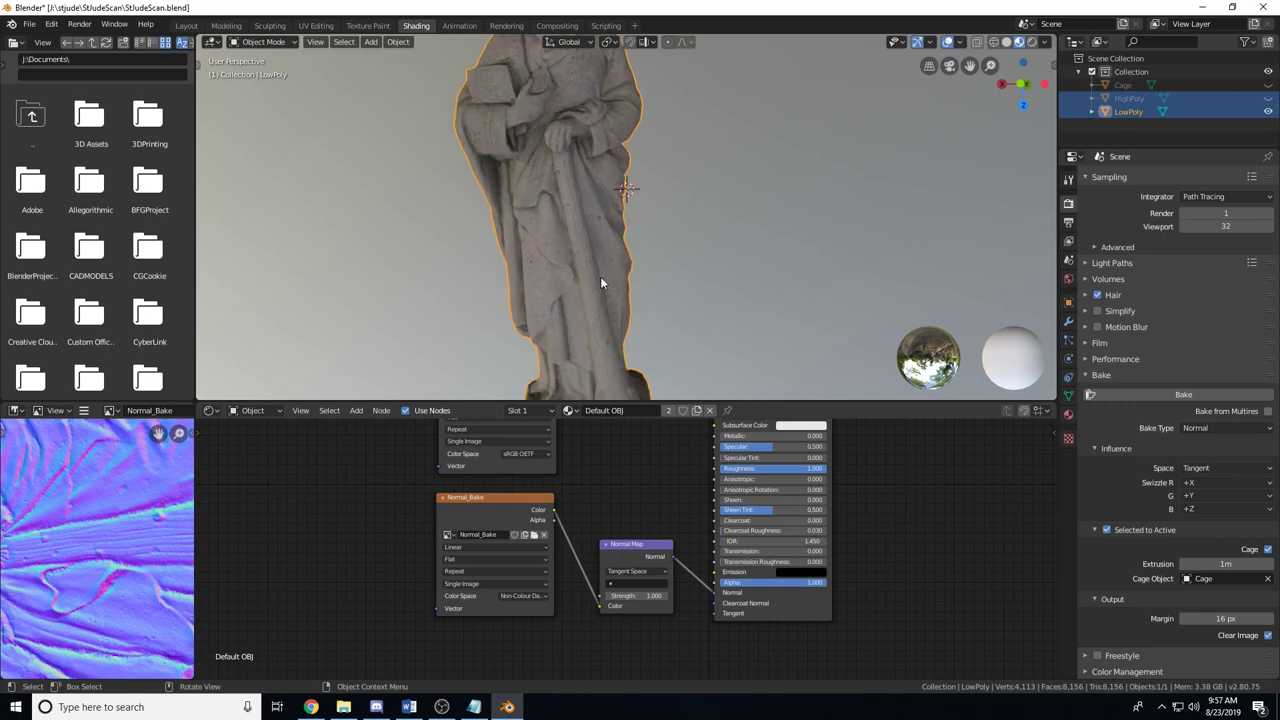
middle_drag(636, 500, 663, 556)
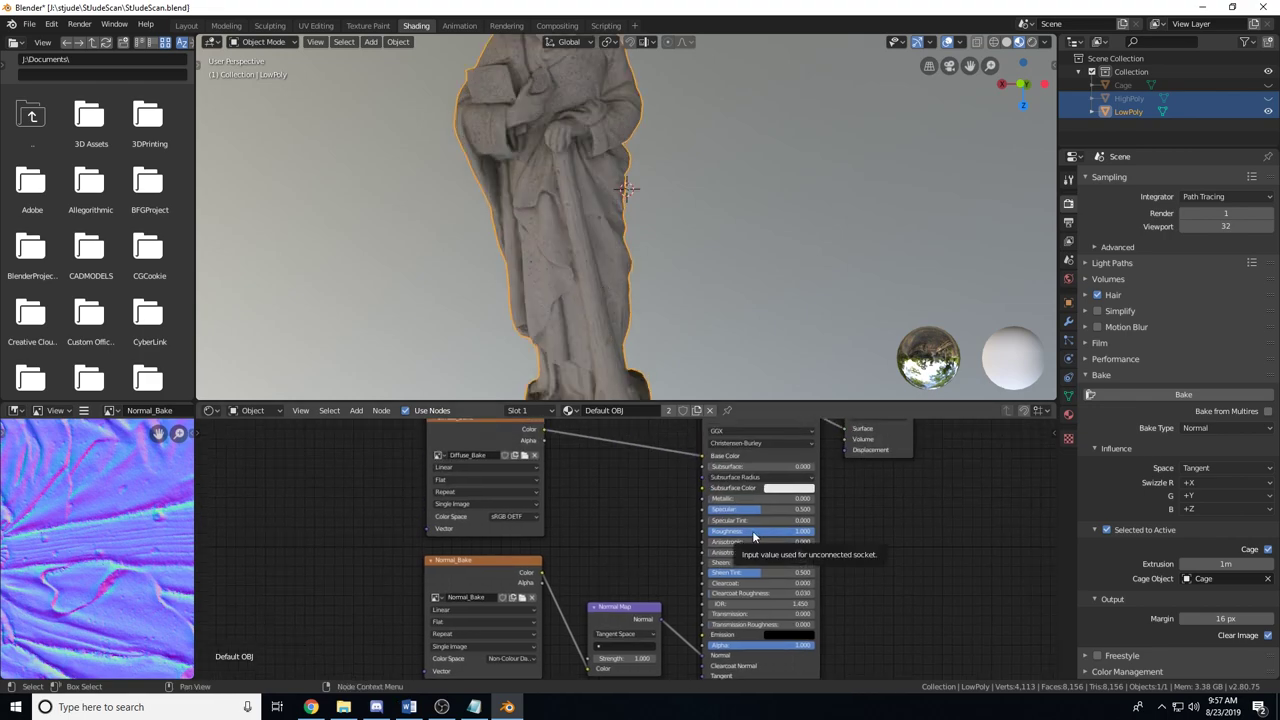
drag(492, 562, 487, 648)
middle_drag(556, 523, 557, 570)
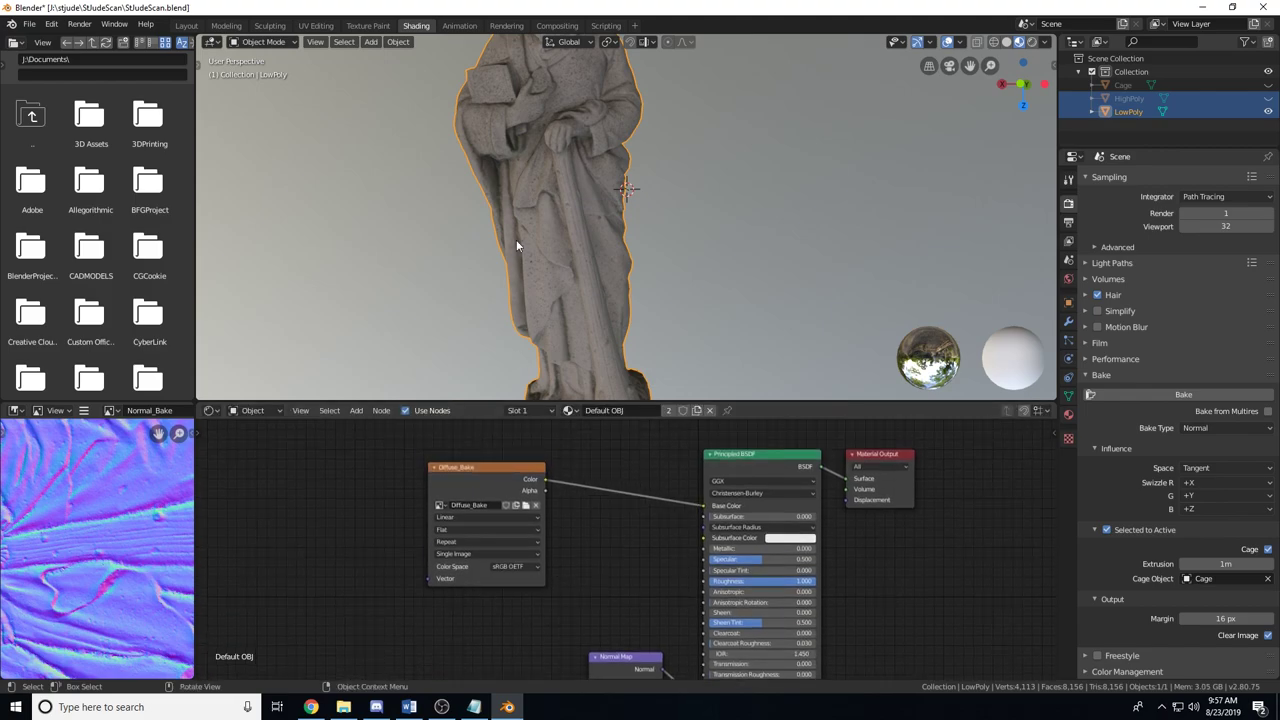
- Examine the LowPoly statue with its baked diffuse and normal maps, from the head and hands down to the base
scroll(562, 191, down, 2)
scroll(582, 128, up, 4)
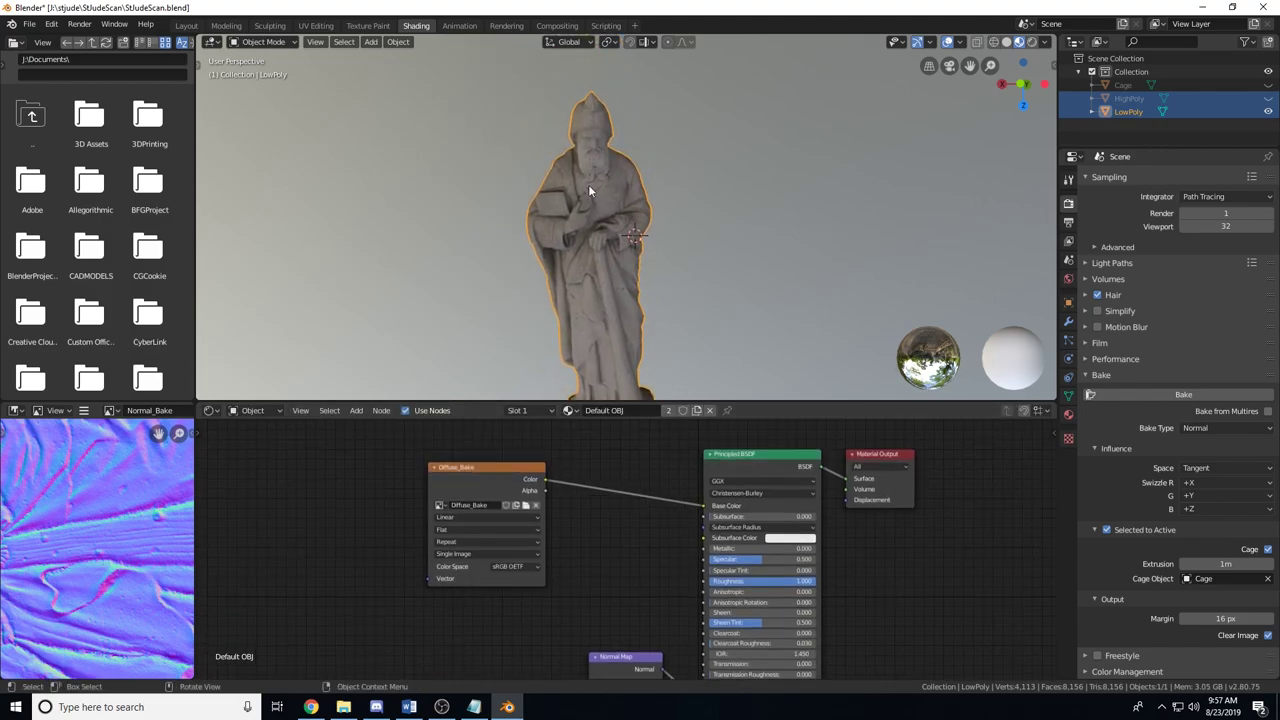
scroll(585, 200, up, 2)
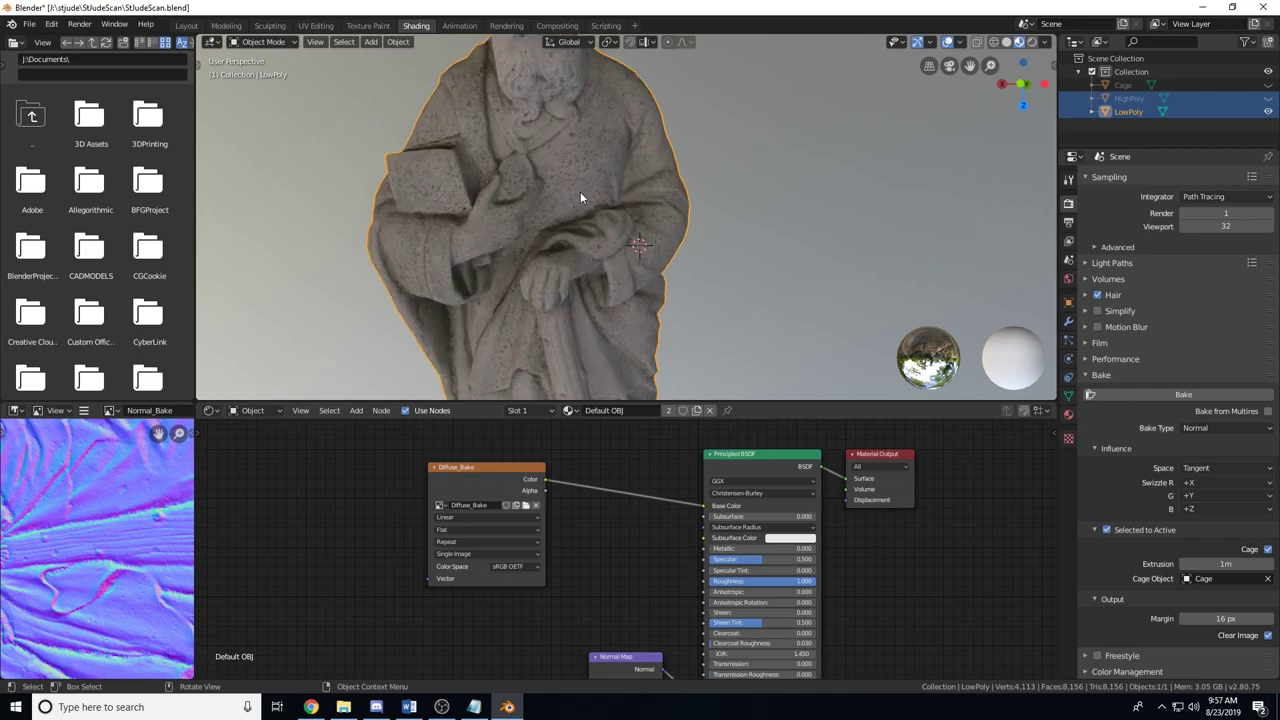
mouse_move(580, 191)
middle_down()
mouse_move(586, 162)
mouse_move(581, 190)
middle_up()
scroll(581, 197, down, 3)
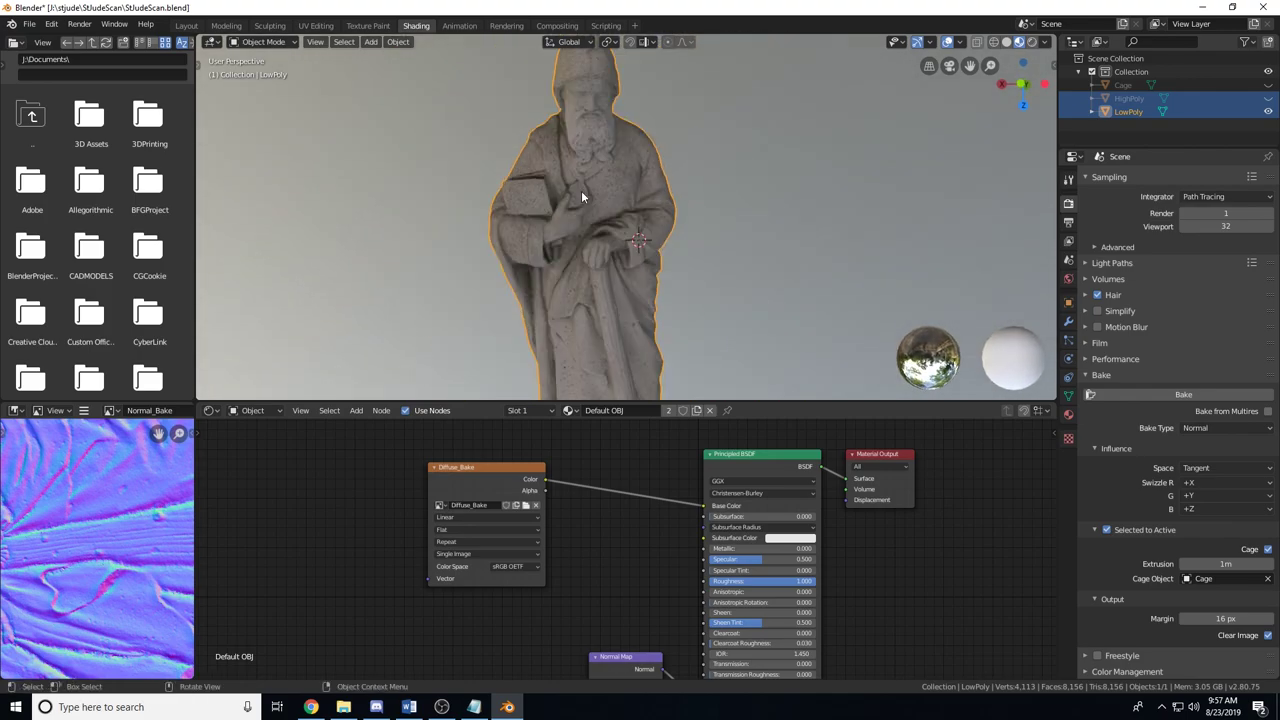
middle_drag(605, 242, 600, 210)
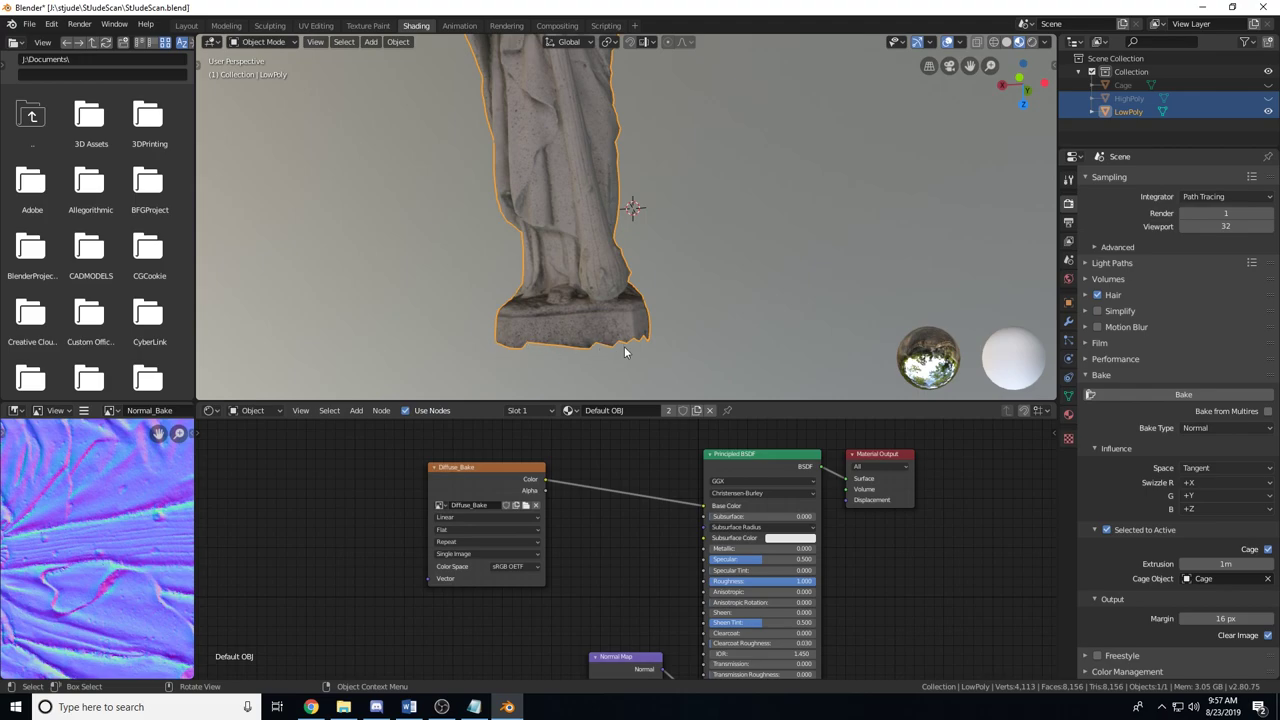
scroll(680, 305, up, 5)
middle_drag(697, 298, 675, 343)
scroll(675, 343, down, 6)
middle_drag(604, 293, 598, 260)
scroll(599, 260, down, 2)
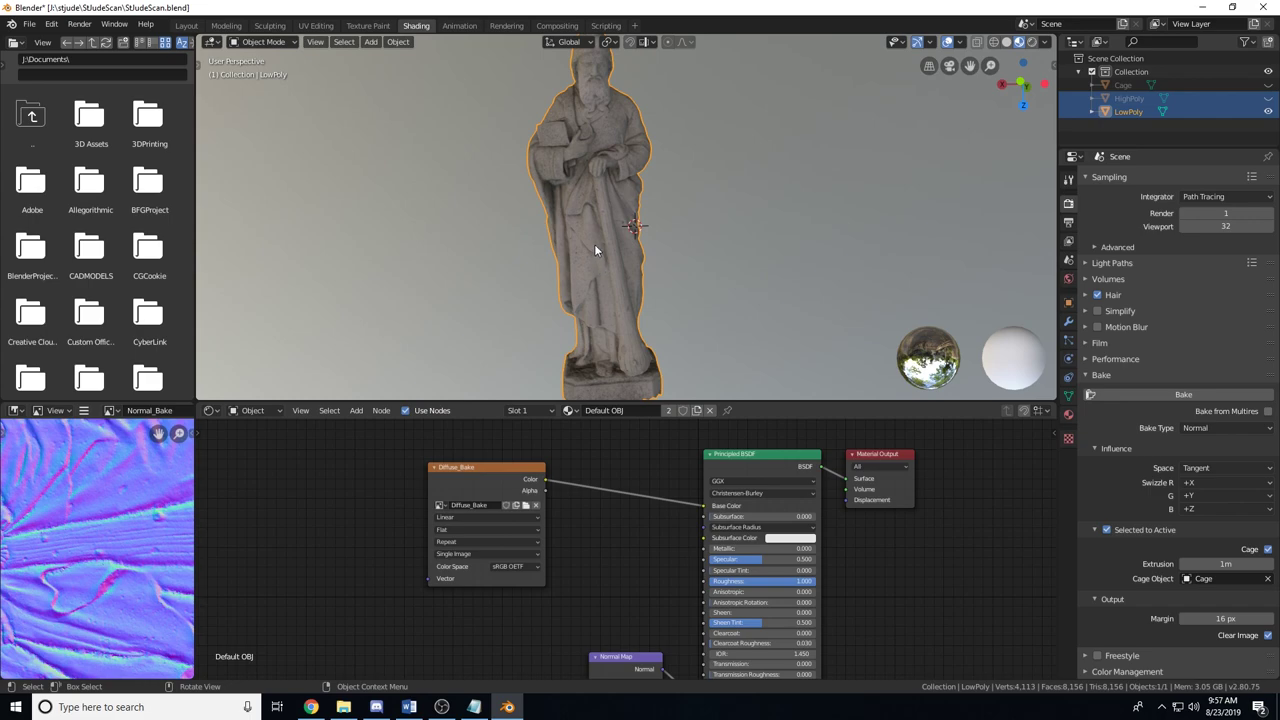
scroll(590, 260, up, 3)
mouse_move(586, 269)
middle_down()
mouse_move(587, 255)
mouse_move(588, 273)
middle_up()
scroll(588, 273, up, 4)
scroll(588, 274, down, 2)
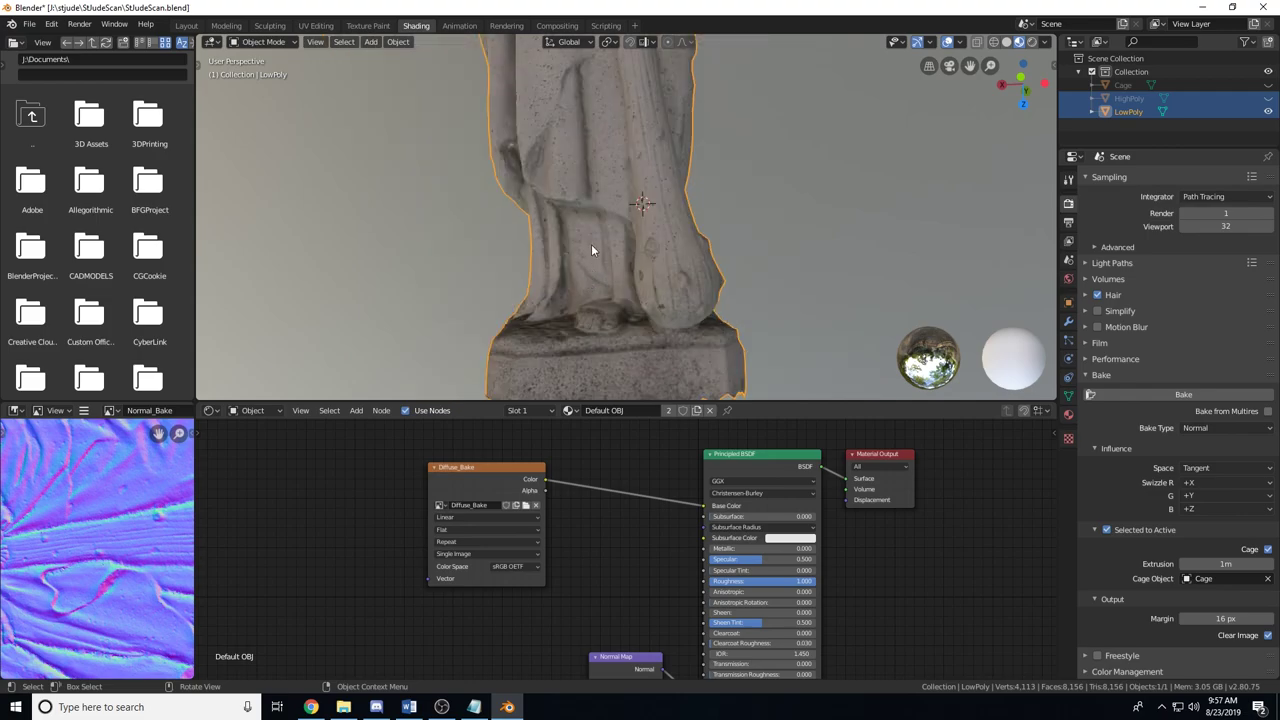
middle_drag(596, 166, 595, 202)
scroll(595, 202, down, 2)
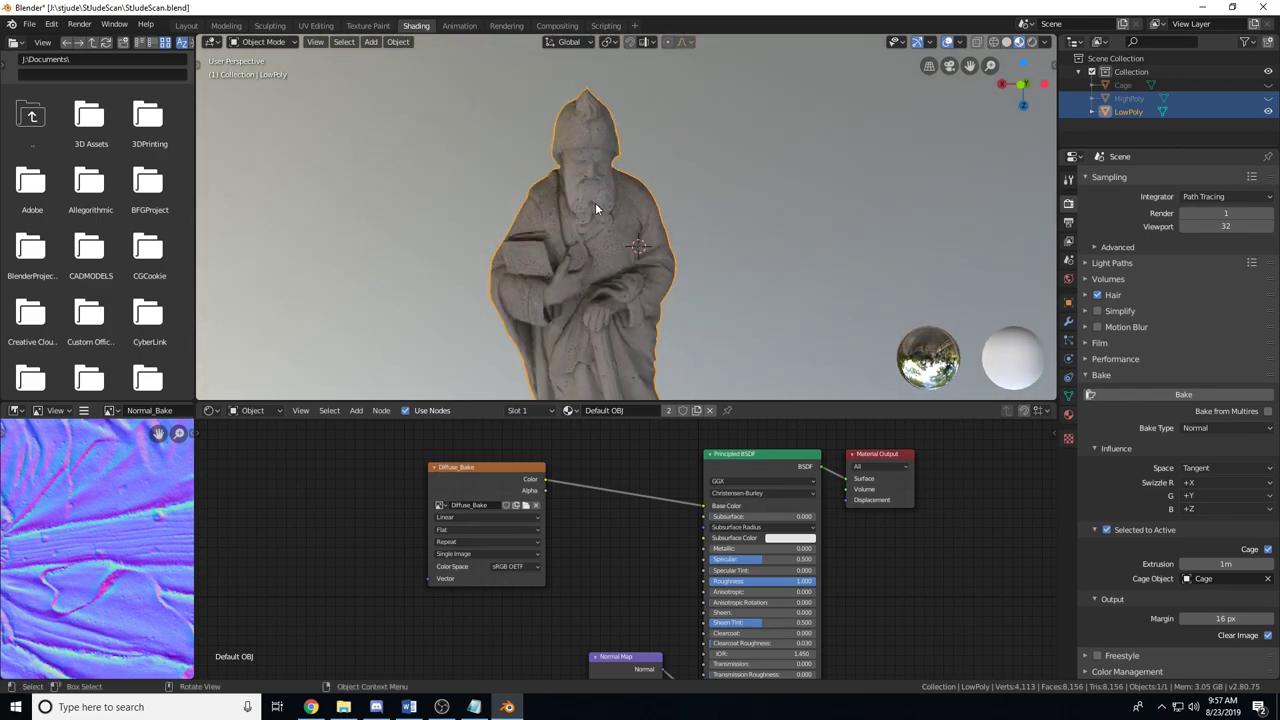